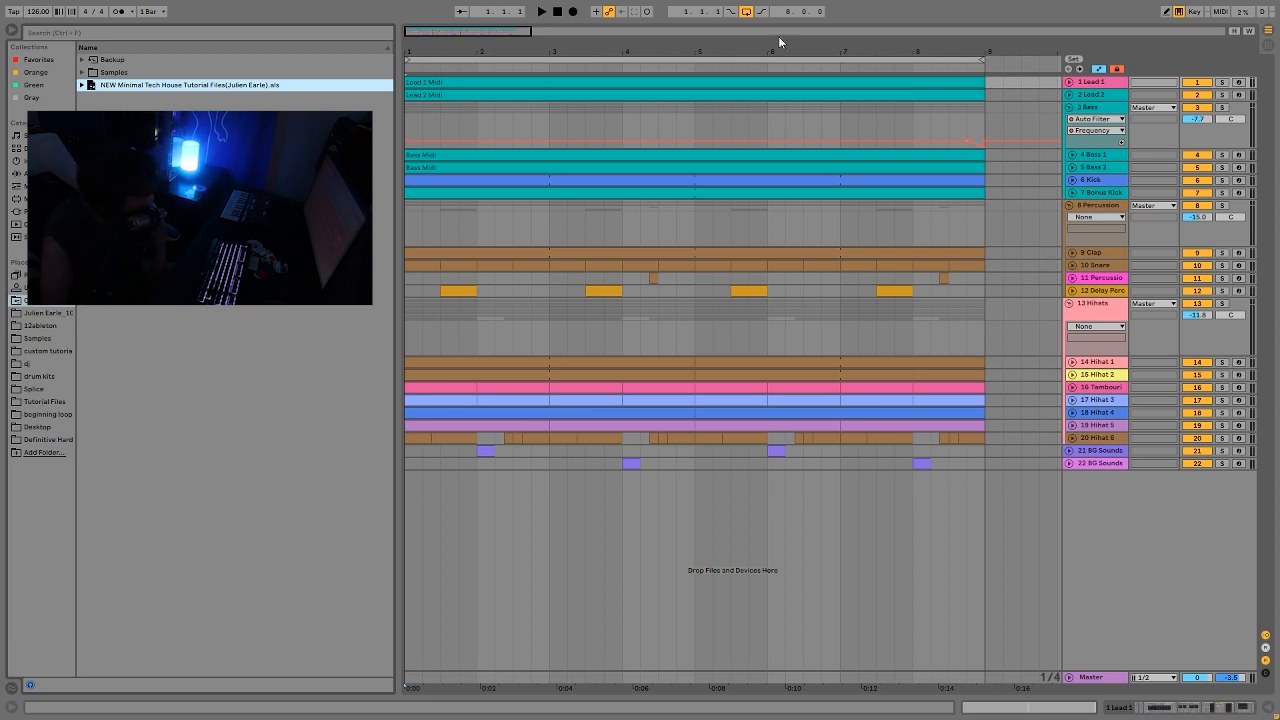
Step: Unfold the Lead 2 and Lead 1 tracks, solo both and play them back
click(1069, 94)
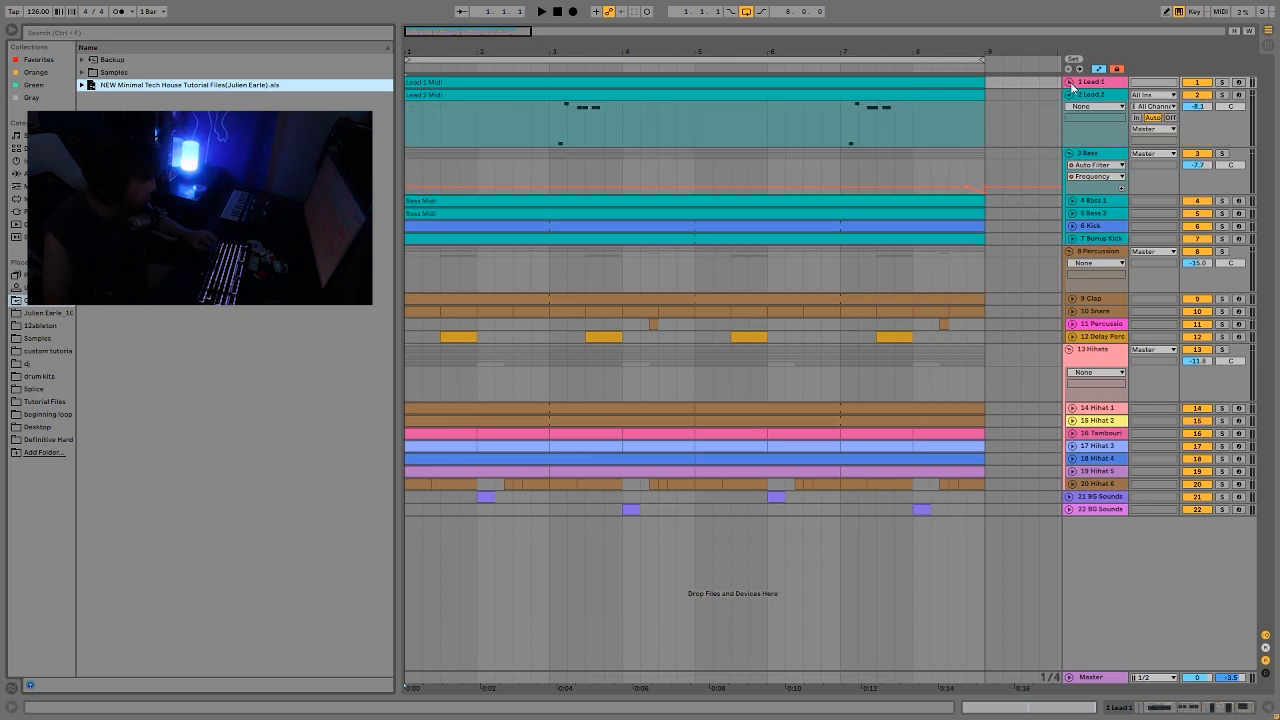
click(1069, 82)
click(1222, 82)
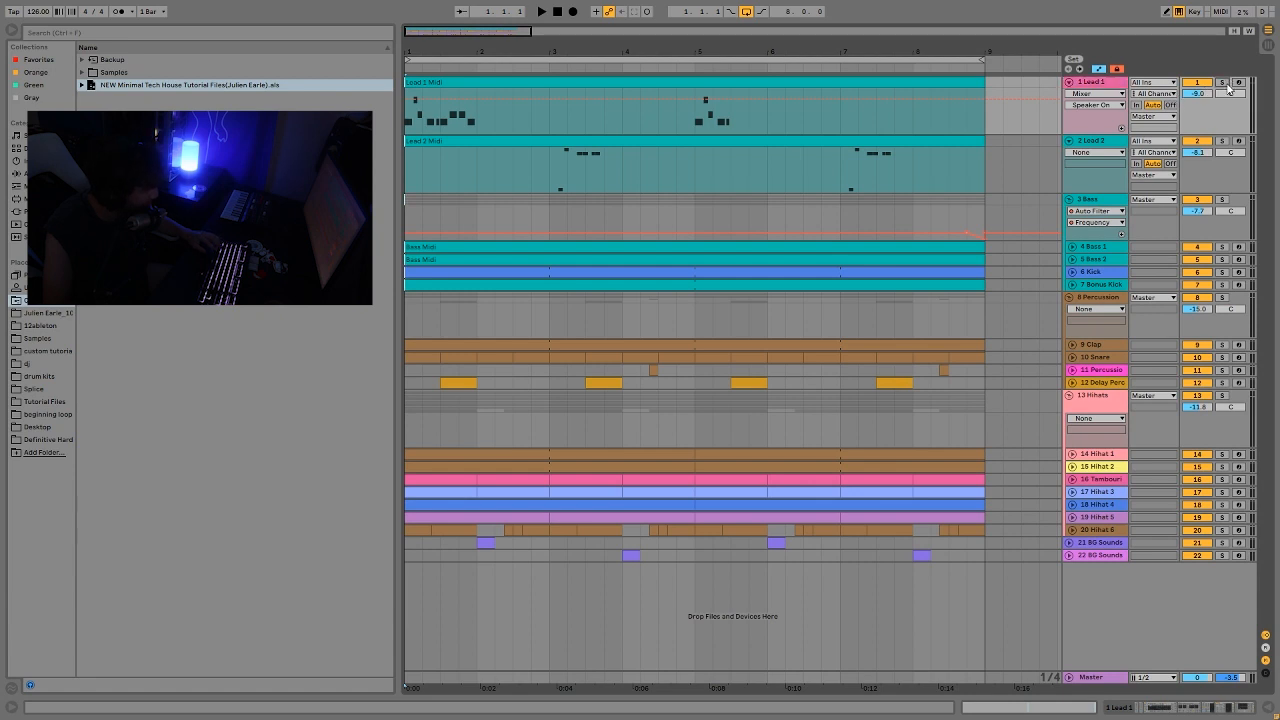
click(1220, 142)
key(space)
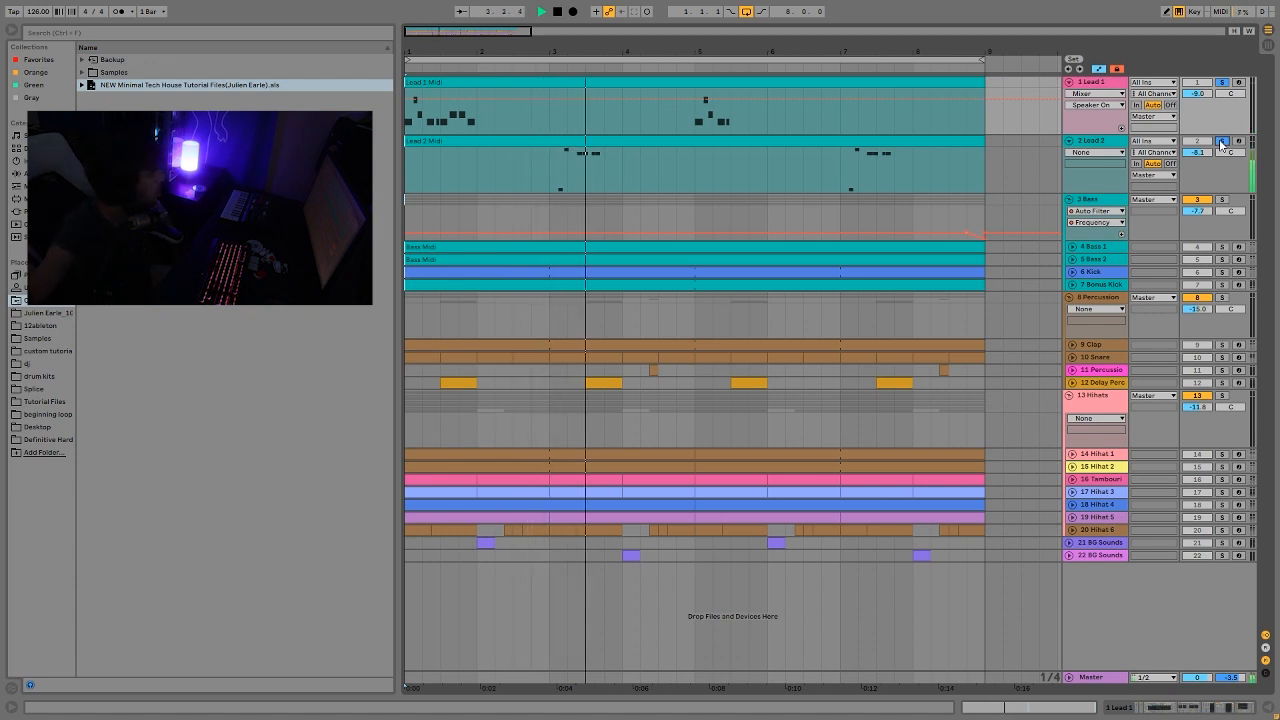
key(space)
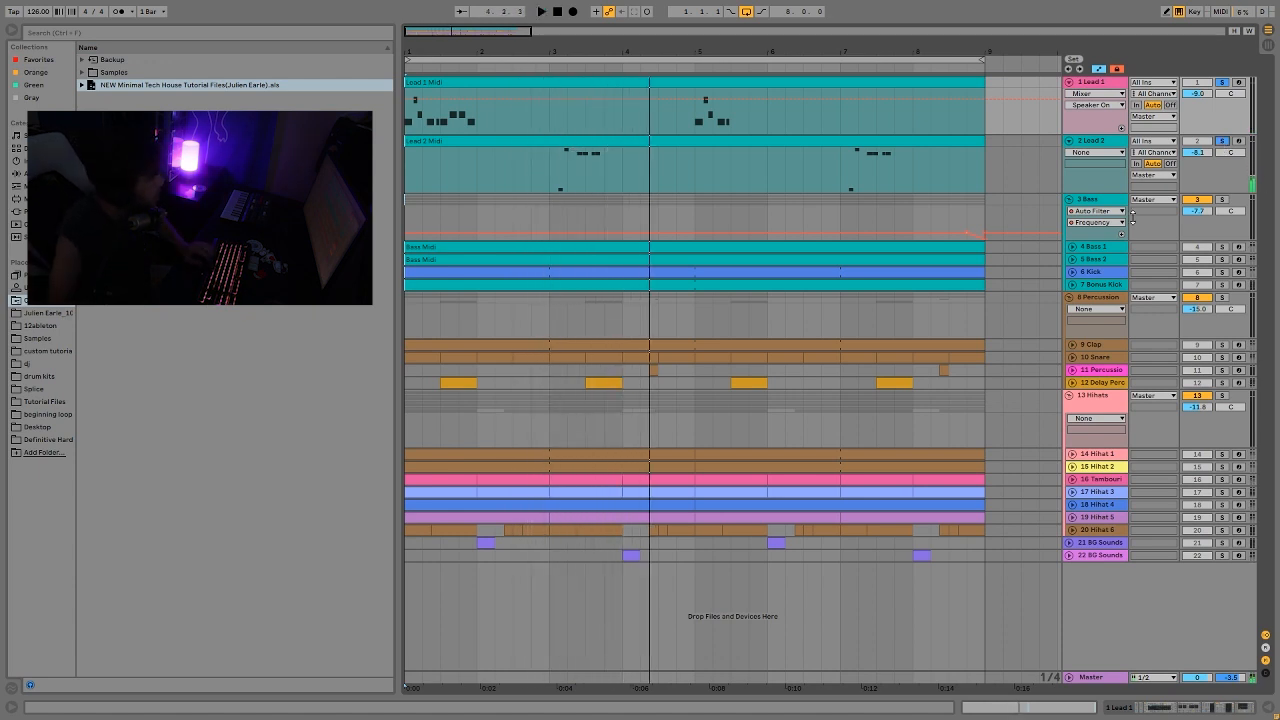
Step: Unfold the Bass 1 track and compare its notes with the Lead 2 notes at the start of bar 3
click(1072, 247)
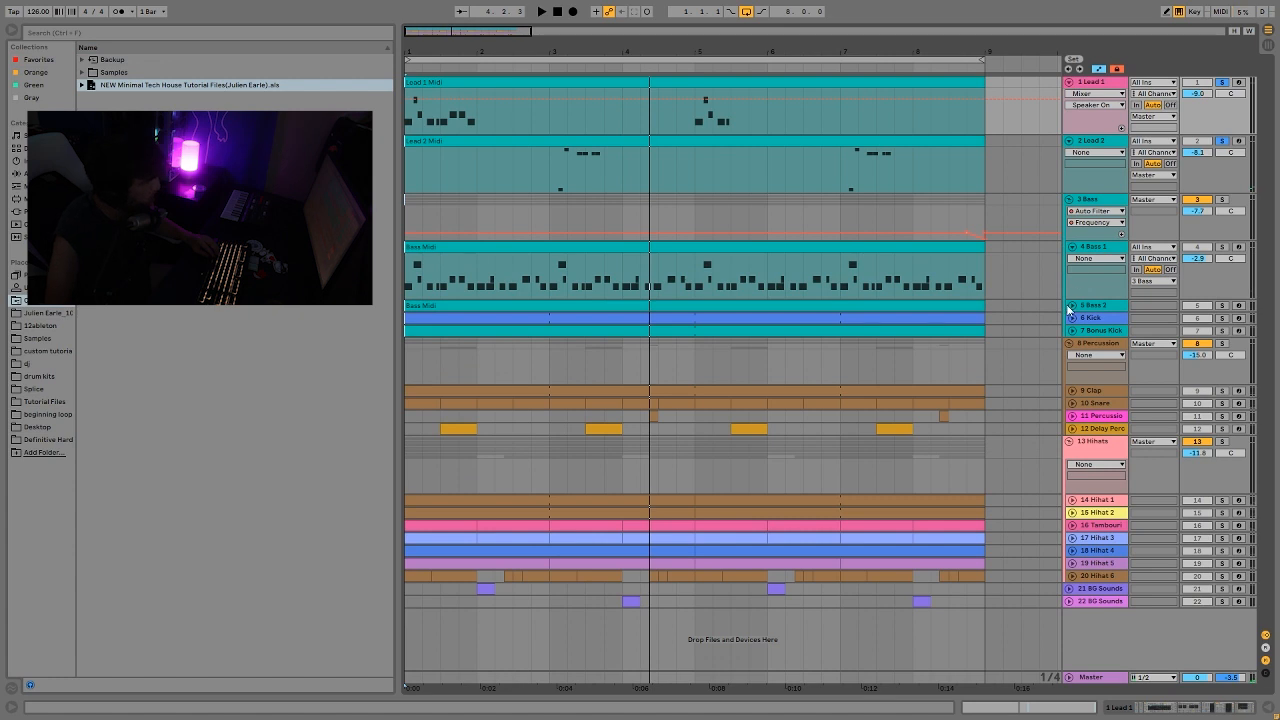
drag(410, 51, 405, 47)
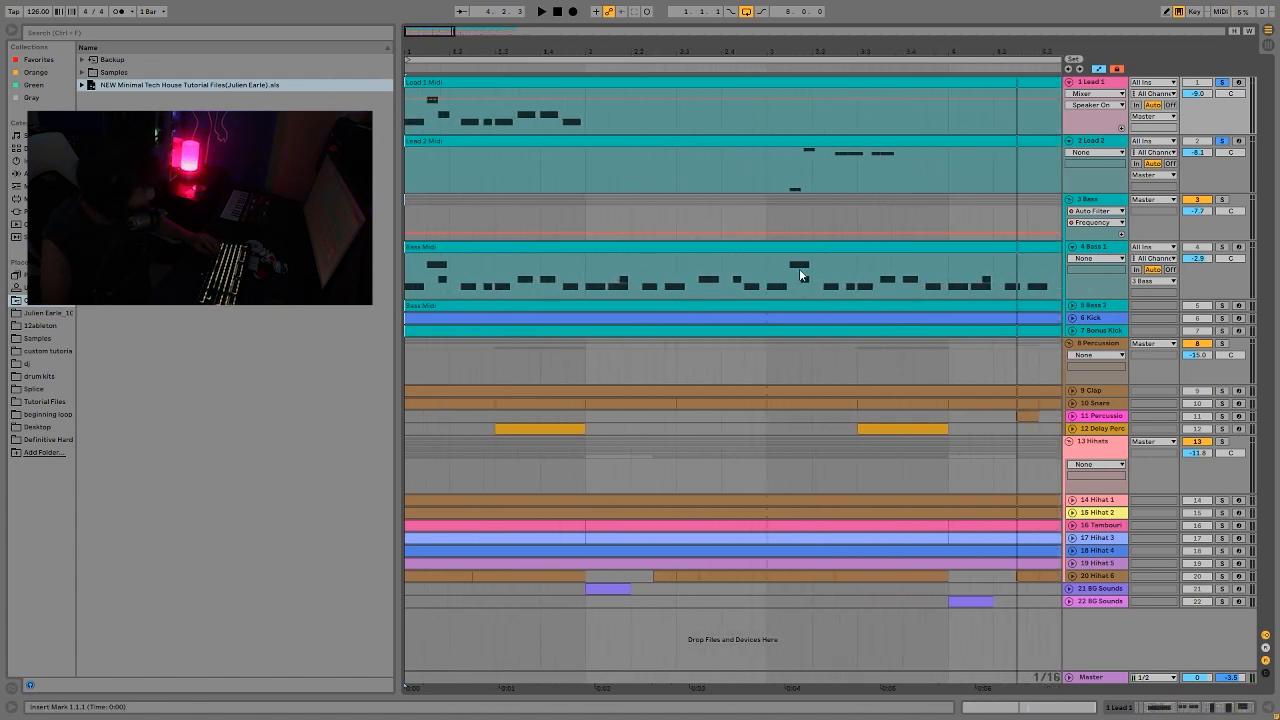
drag(770, 176, 904, 145)
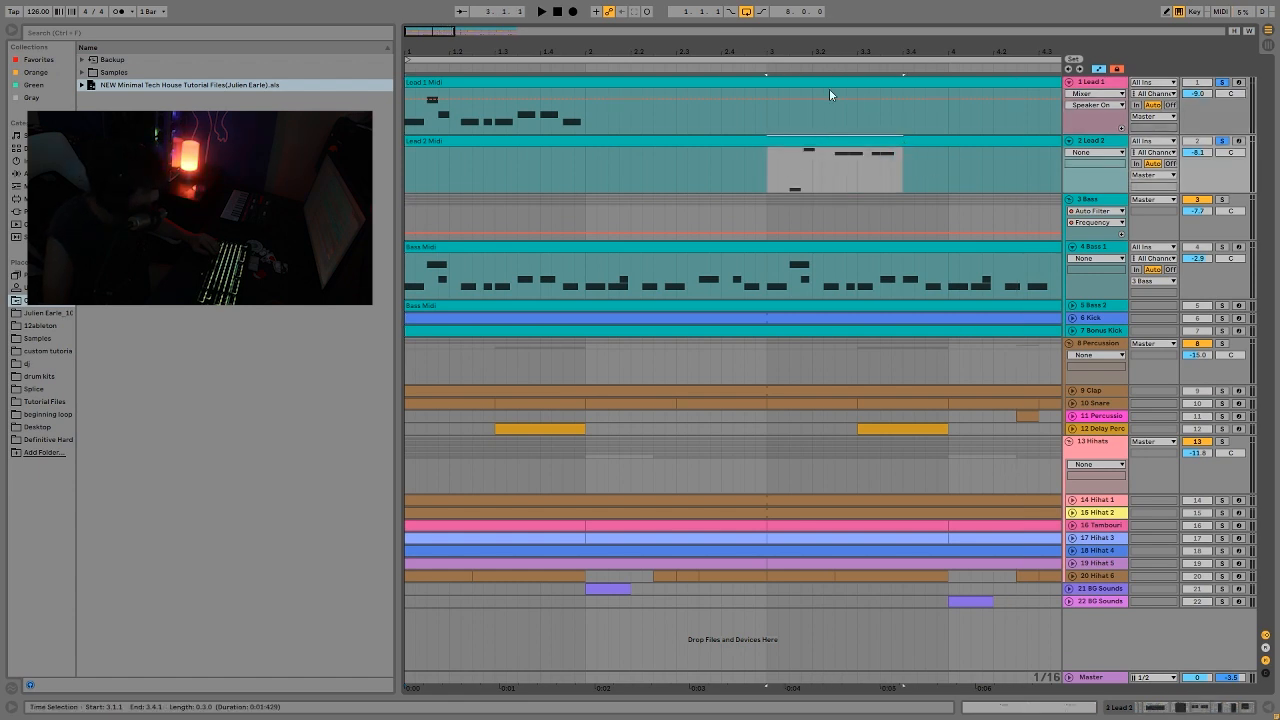
key(z)
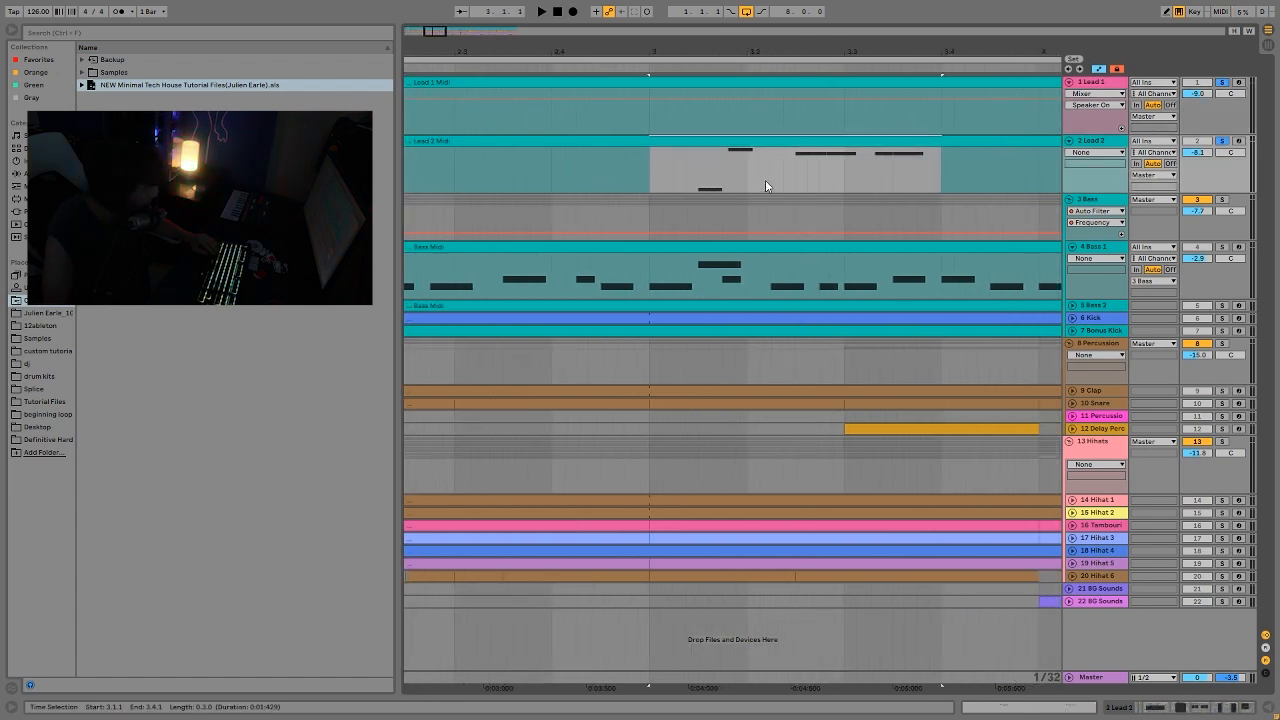
drag(769, 177, 797, 168)
click(821, 168)
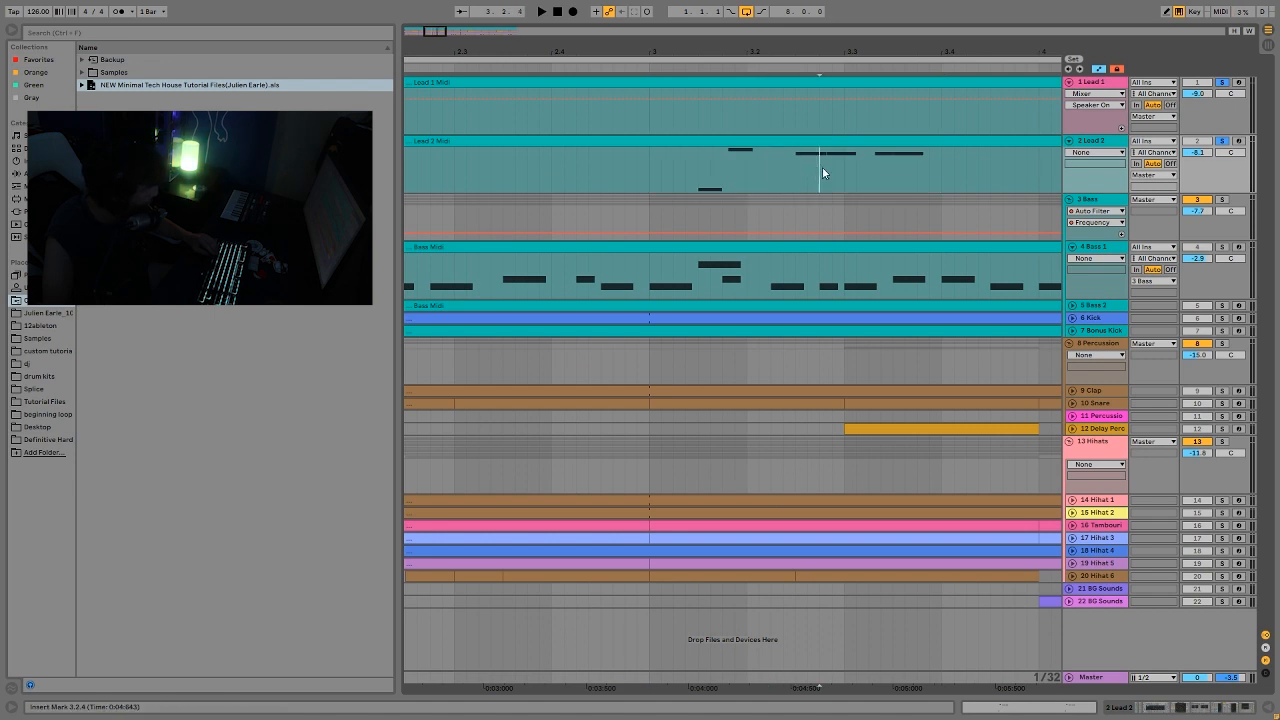
Step: Inspect the notes of the Lead 2 MIDI clip, including the C1 note in bar 3, and of the Bass 1 clip
click(833, 140)
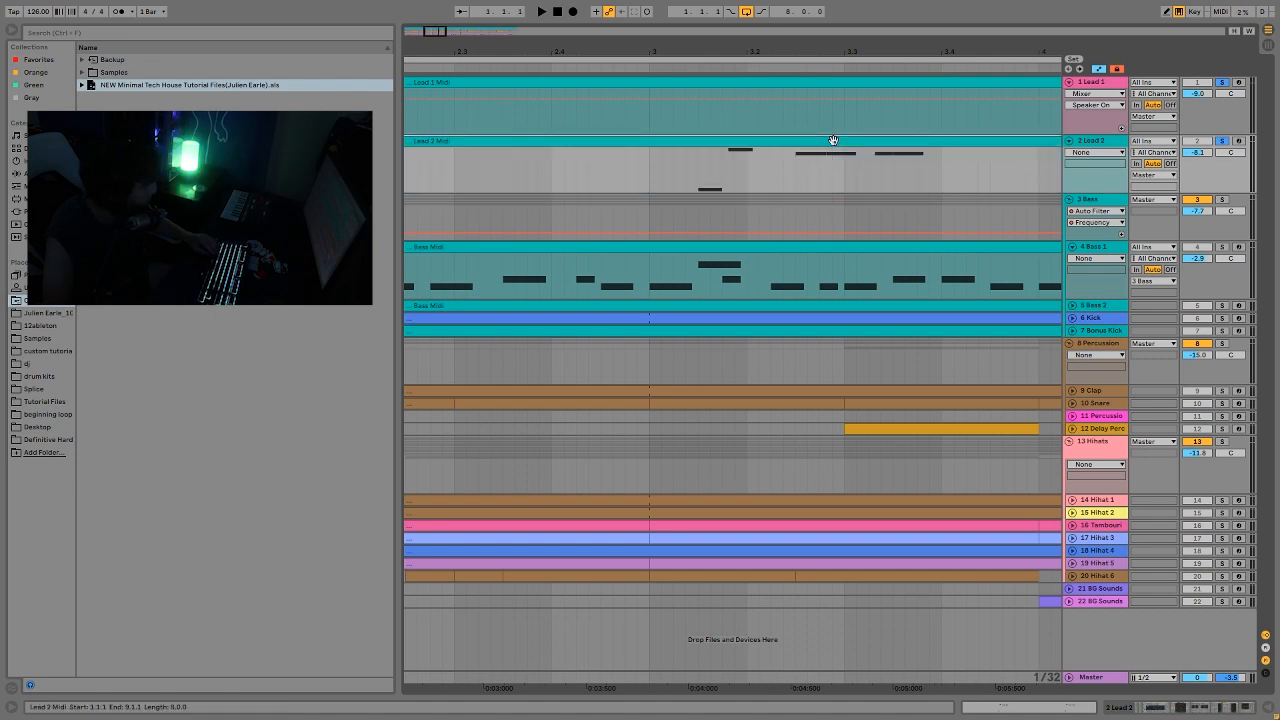
double_click(833, 140)
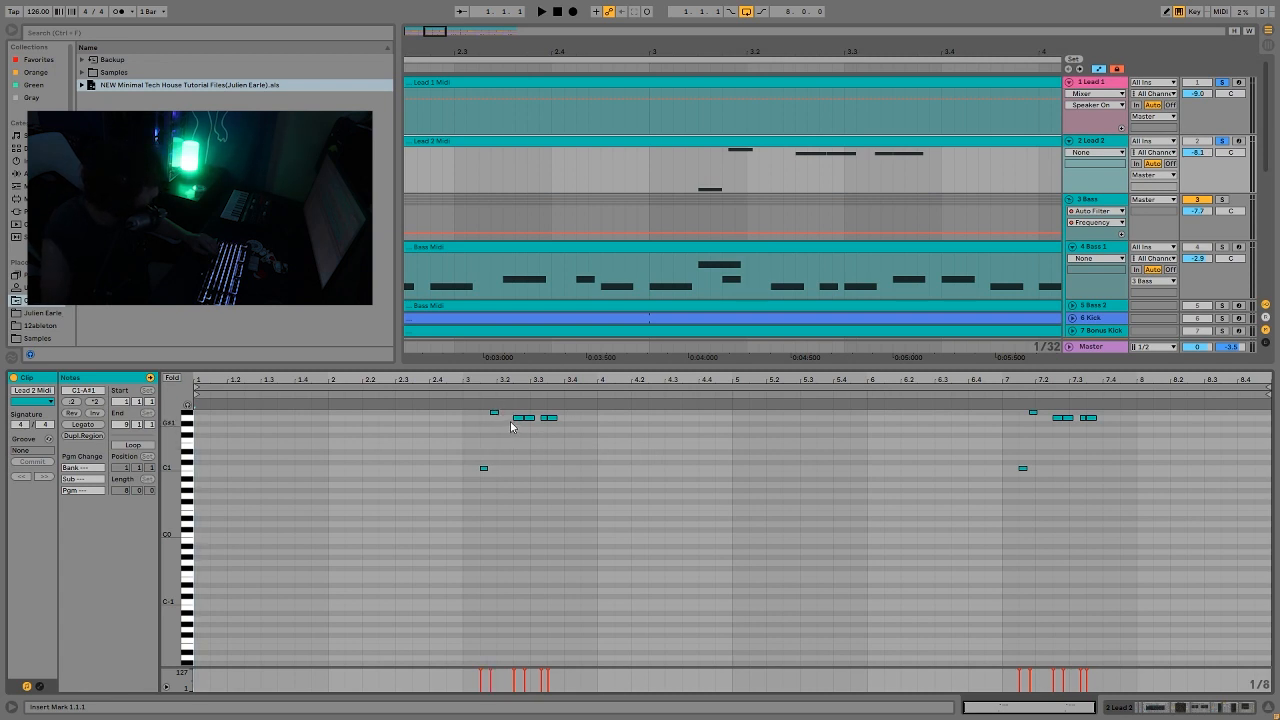
click(483, 468)
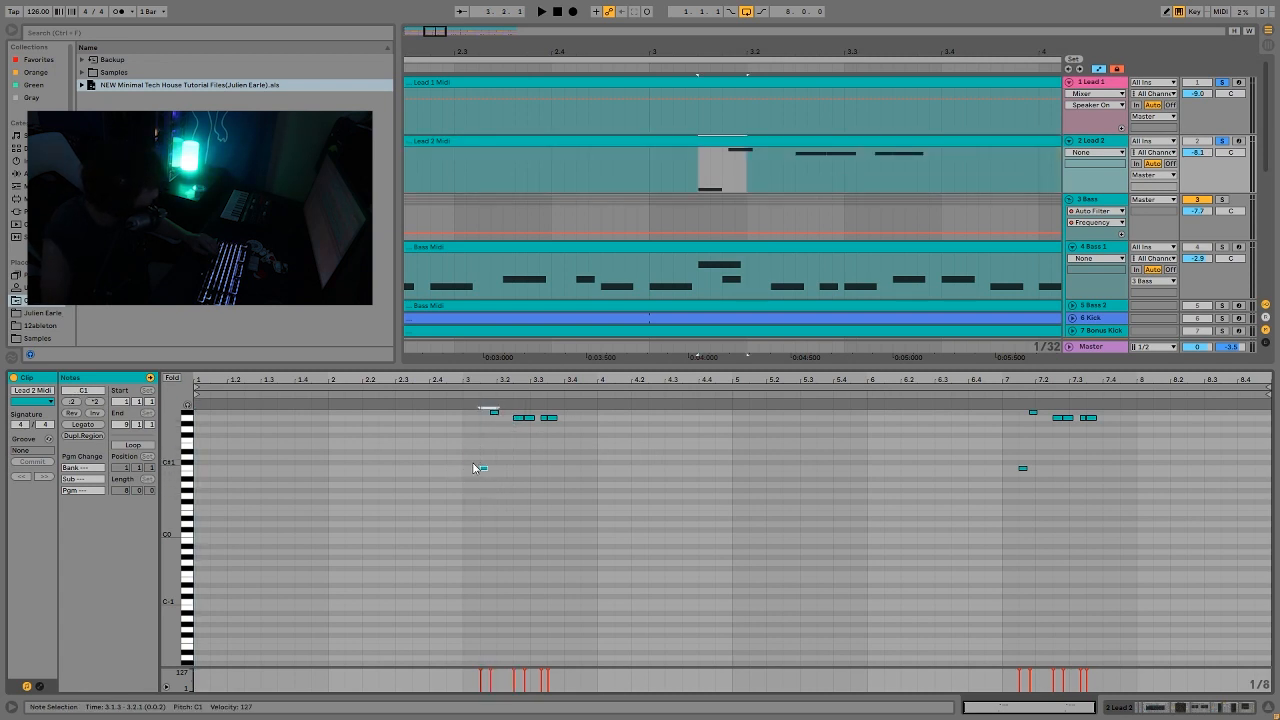
click(701, 266)
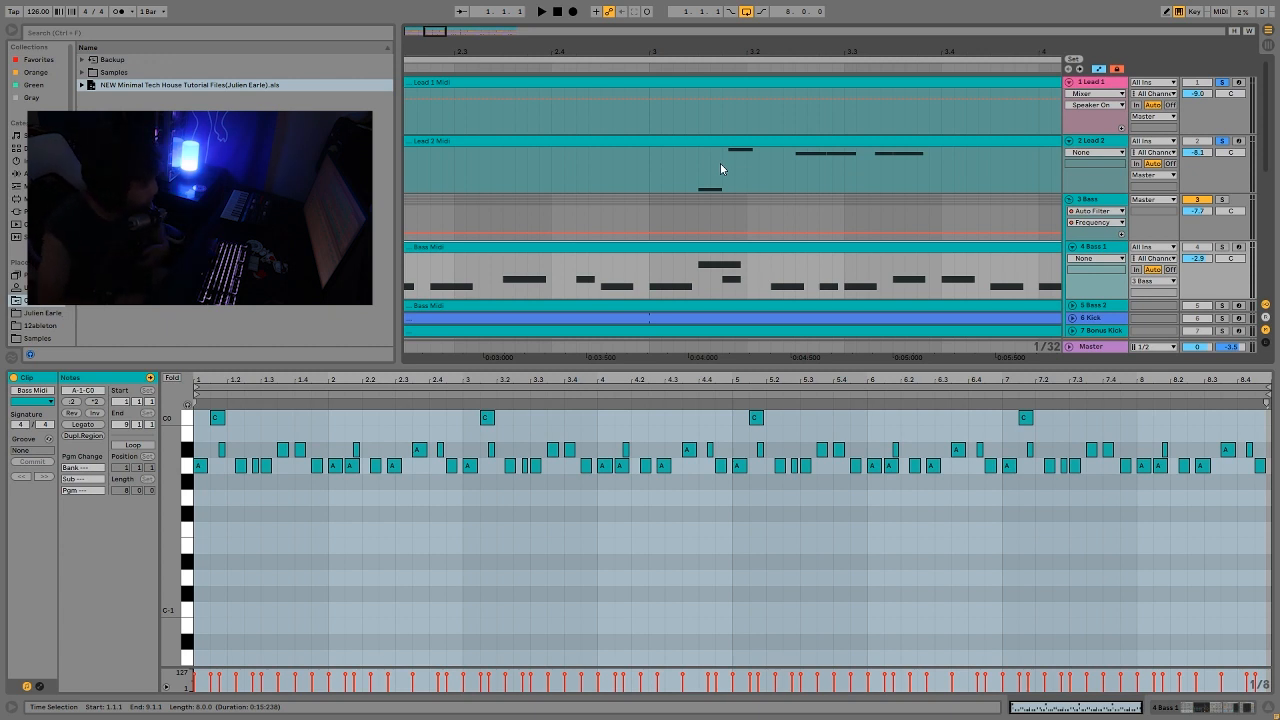
Step: Unsolo Lead 1 and Lead 2 and select the Lead 2 clip
drag(627, 48, 526, 46)
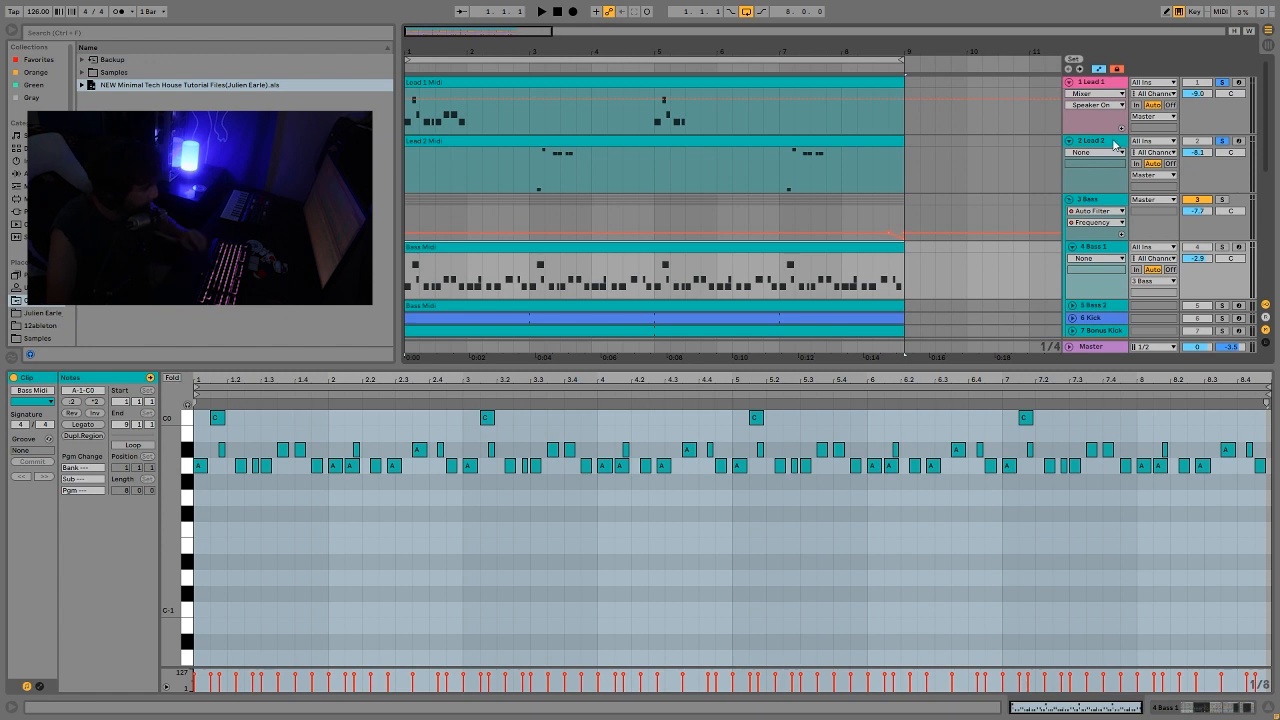
click(1237, 185)
click(1219, 142)
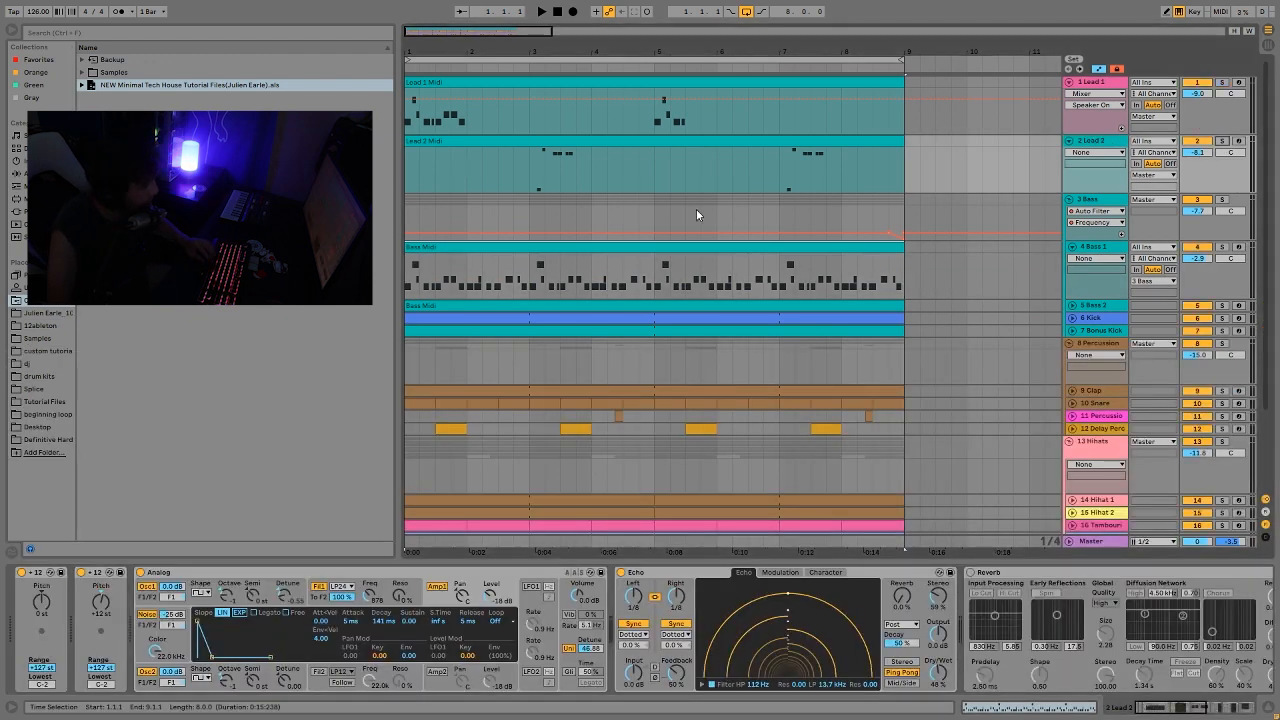
click(698, 137)
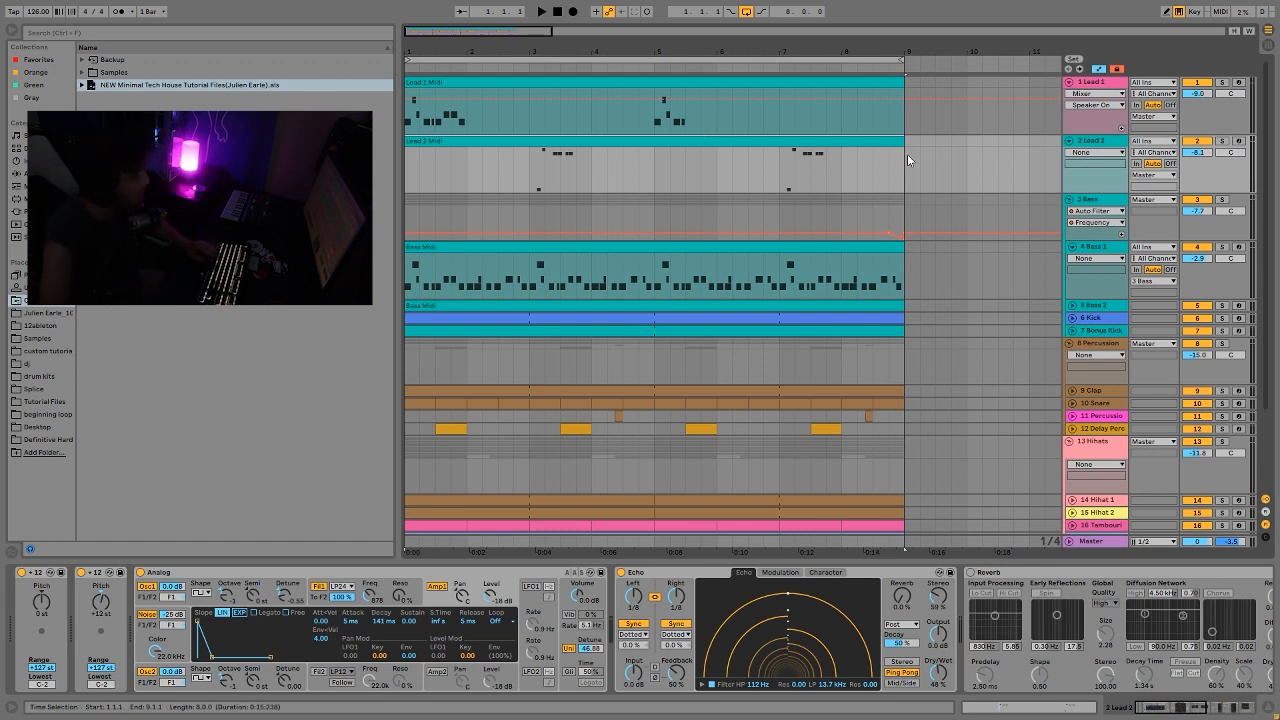
Step: Play the loop with Lead 1 and Lead 2 muted and again with both active to compare
click(1196, 140)
click(1196, 83)
key(space)
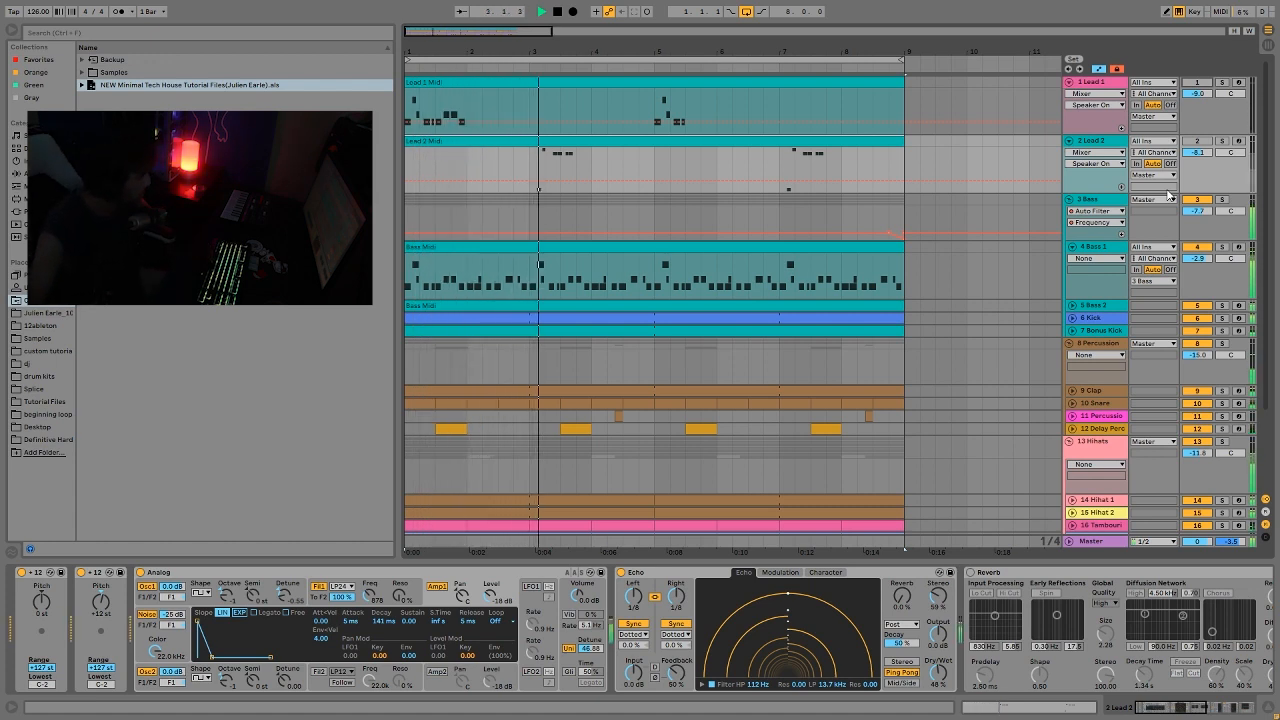
key(space)
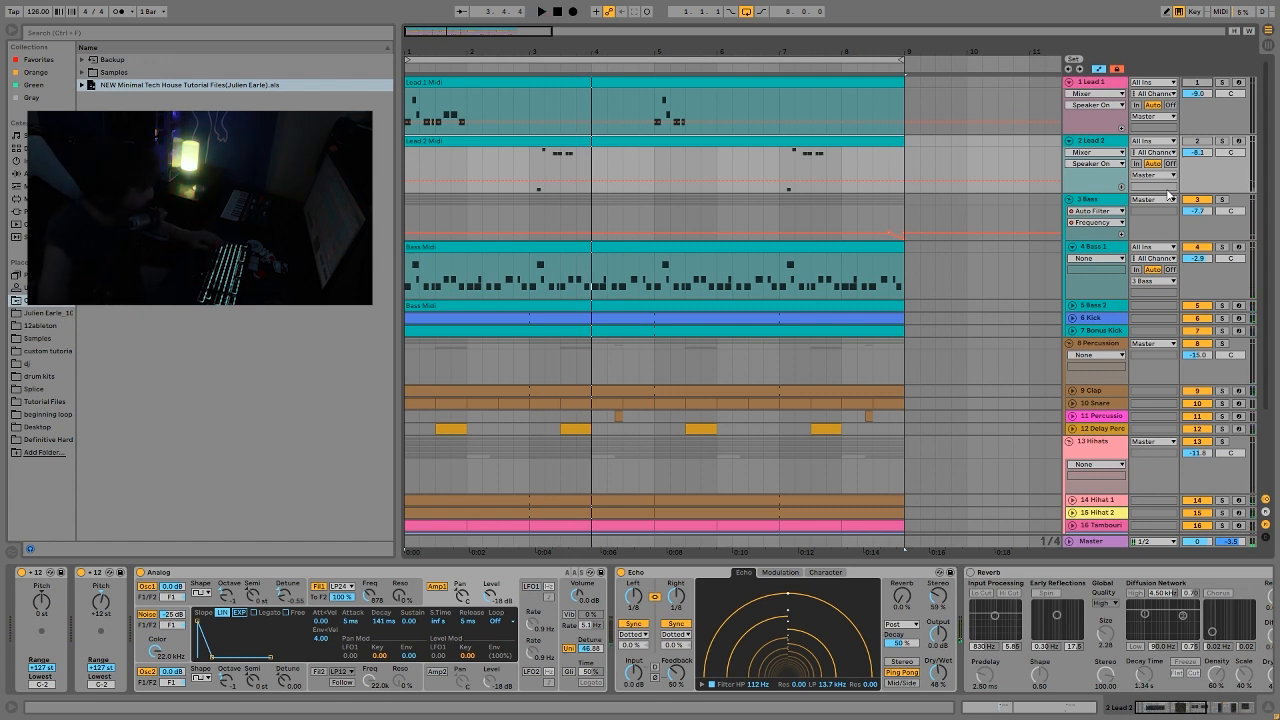
key(space)
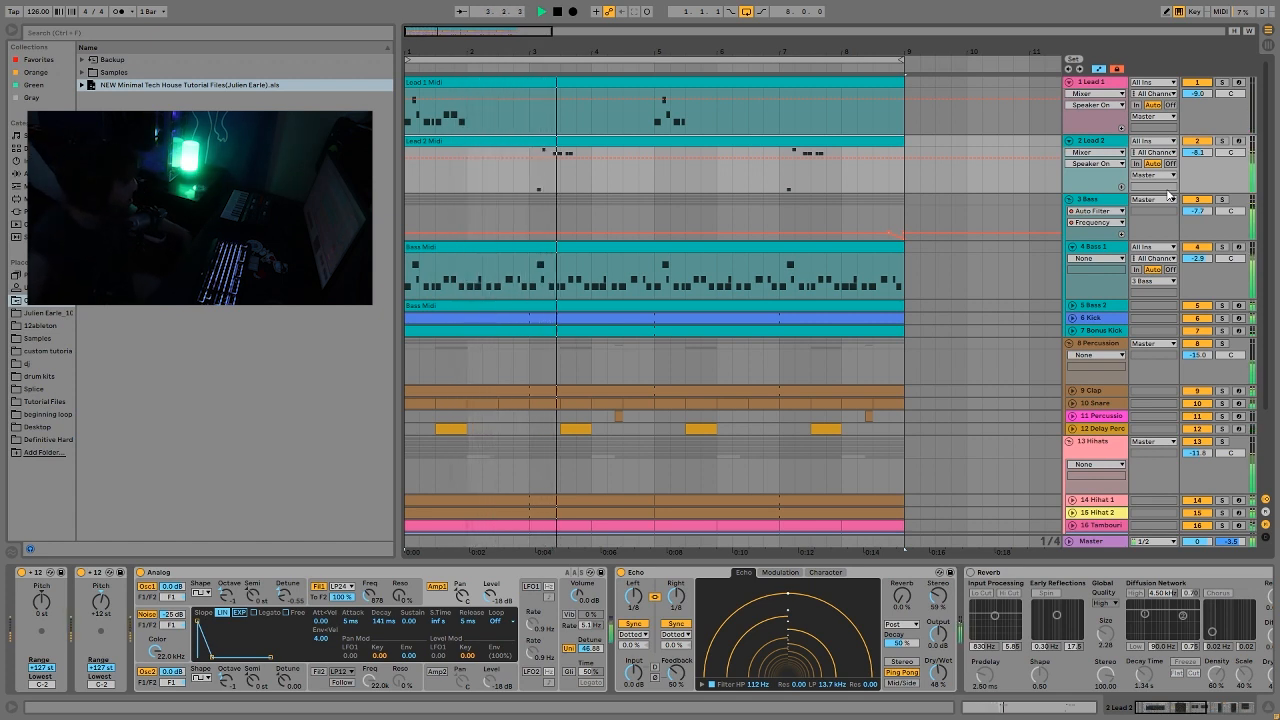
key(space)
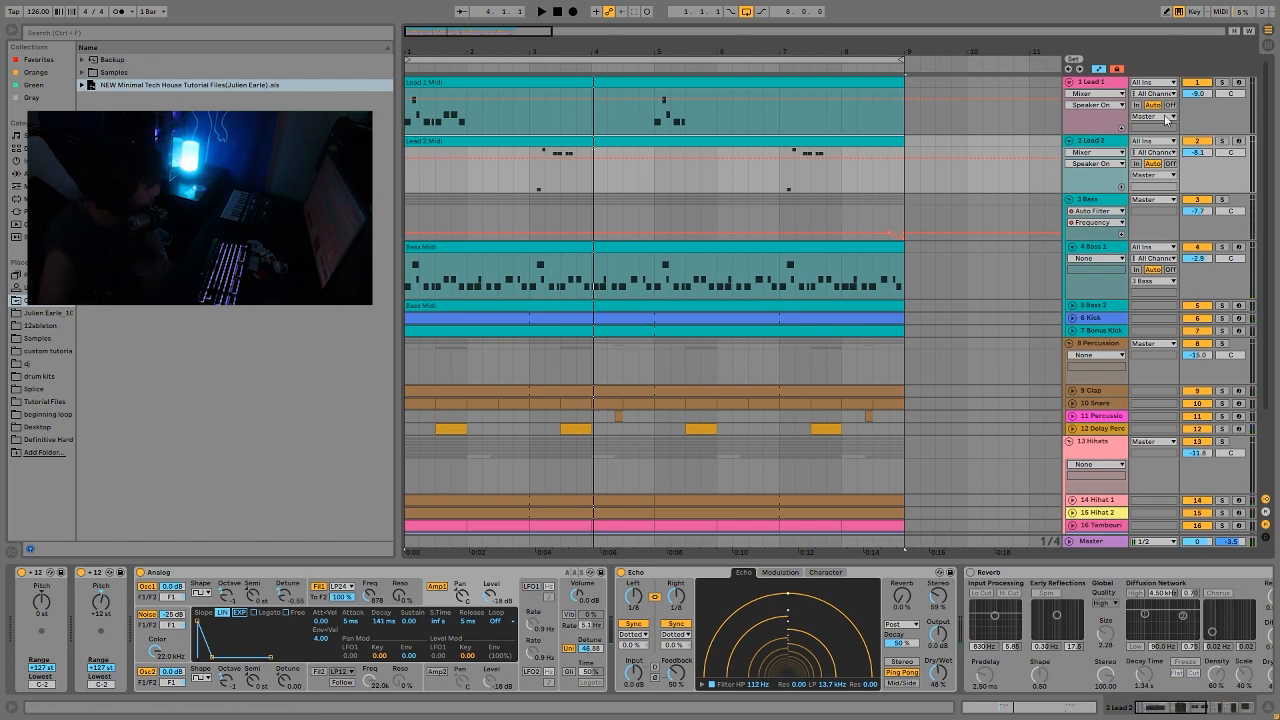
Step: Solo Lead 1, delete the first Pitch device in its chain and play the track
click(1092, 86)
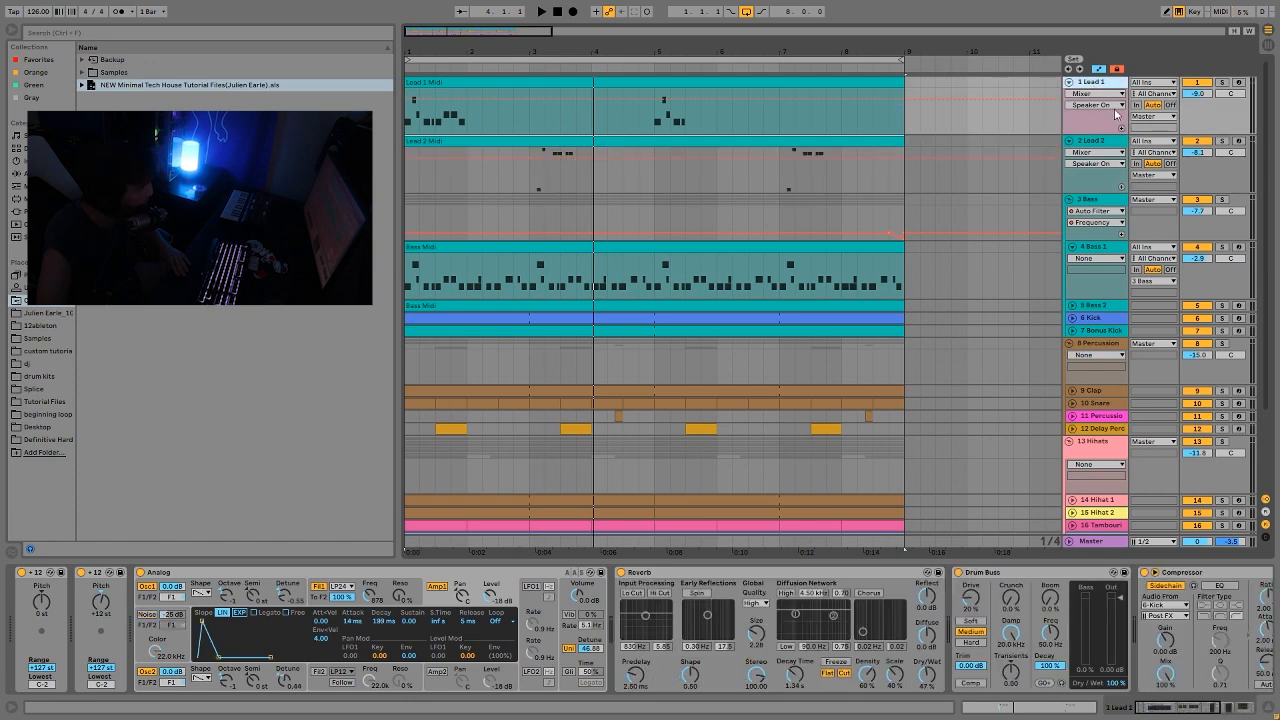
click(1221, 82)
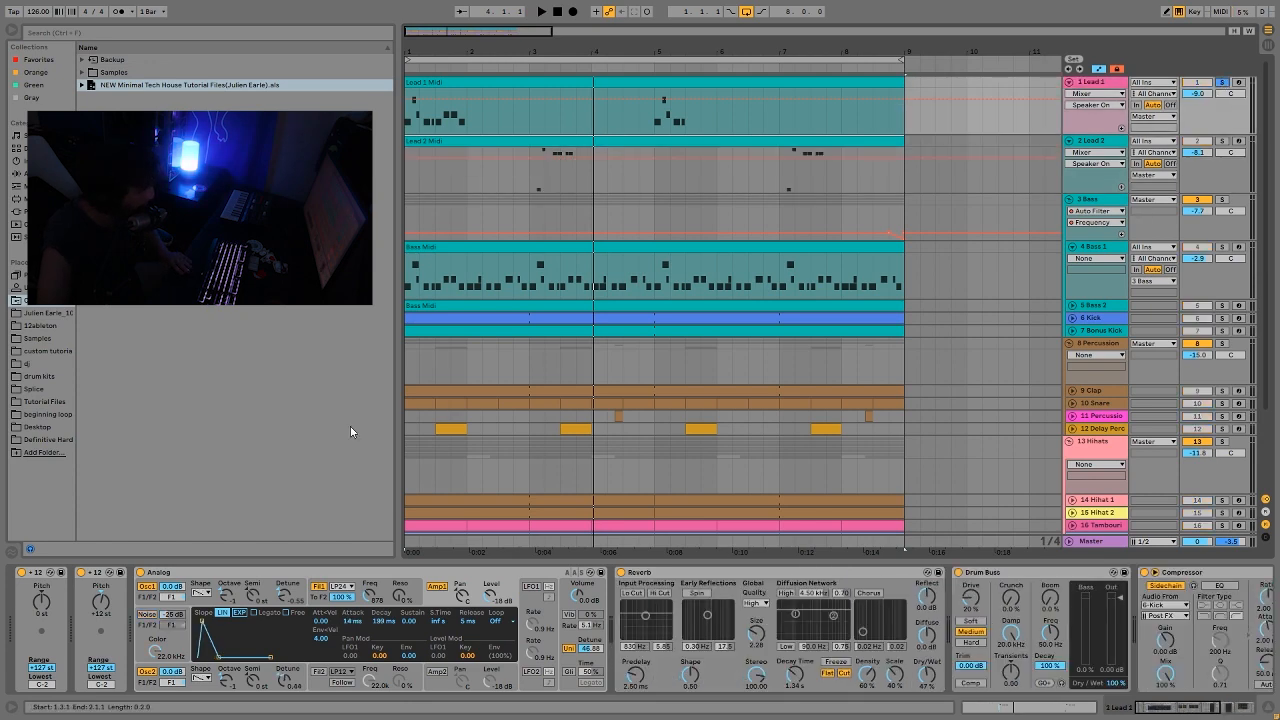
click(33, 585)
key(Delete)
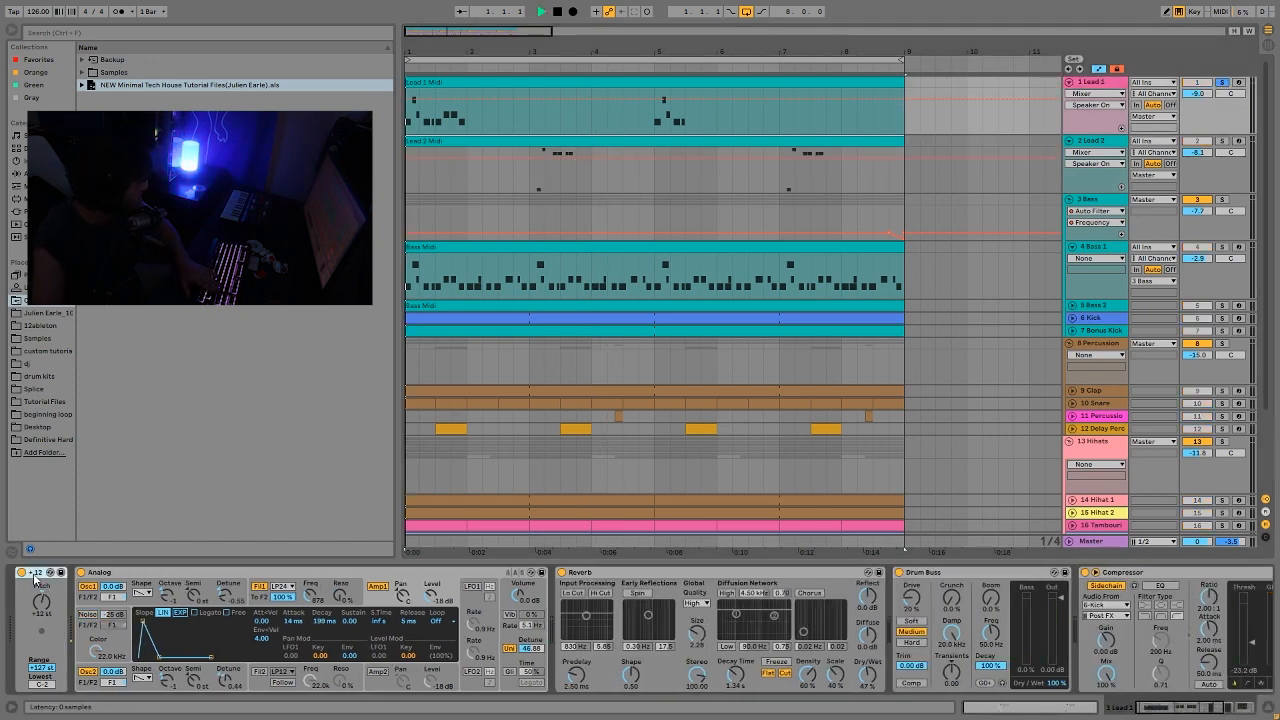
key(space)
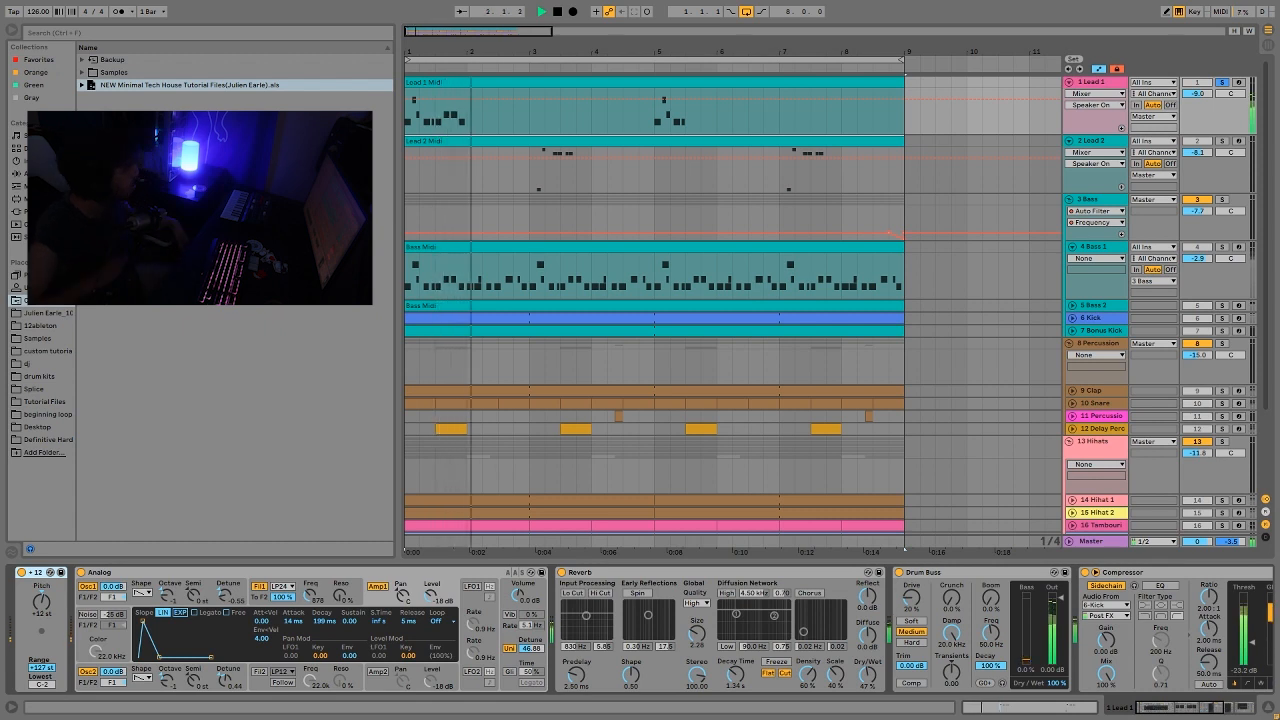
key(space)
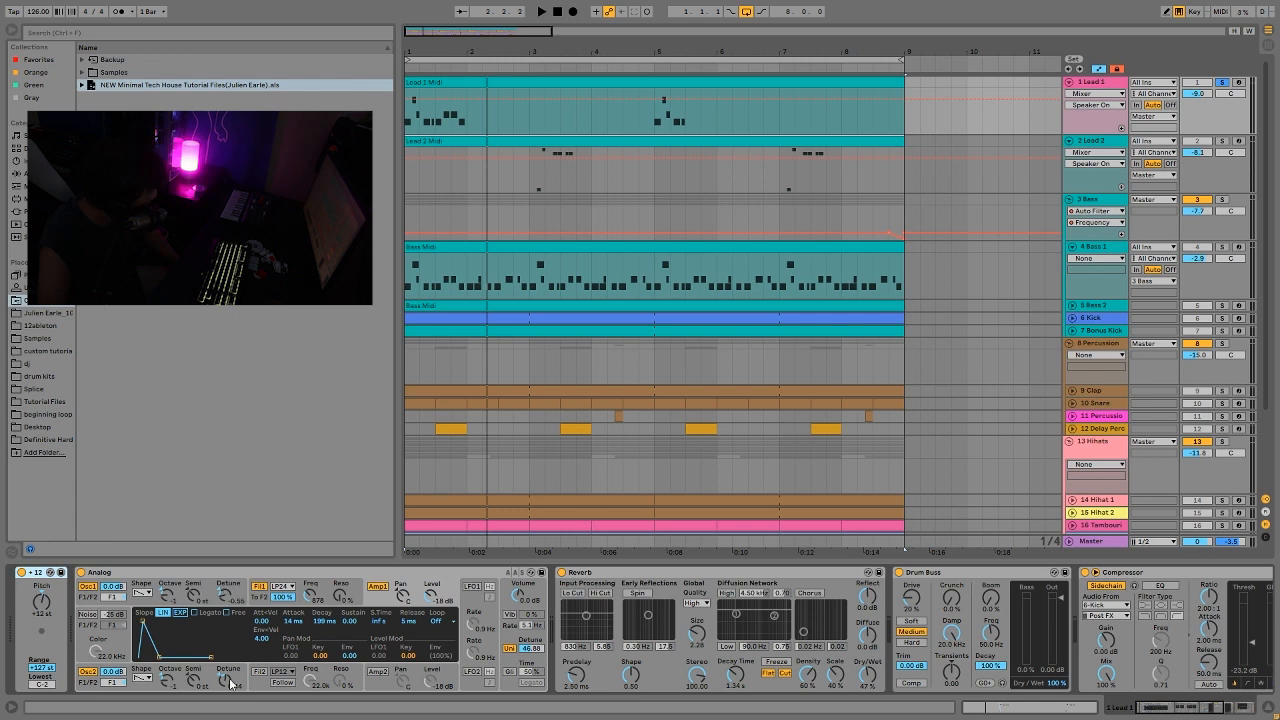
Step: Show the Filter 1 envelope settings of Lead 1's Analog synth and play the soloed track
click(256, 599)
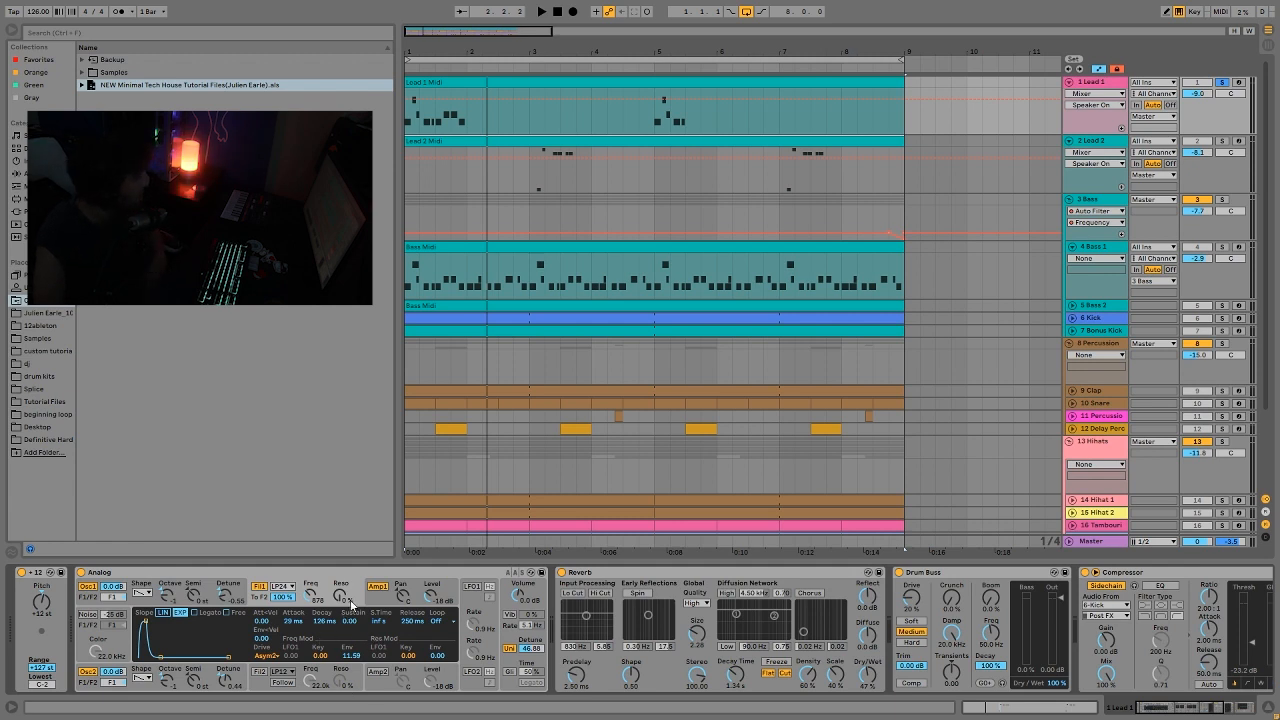
key(space)
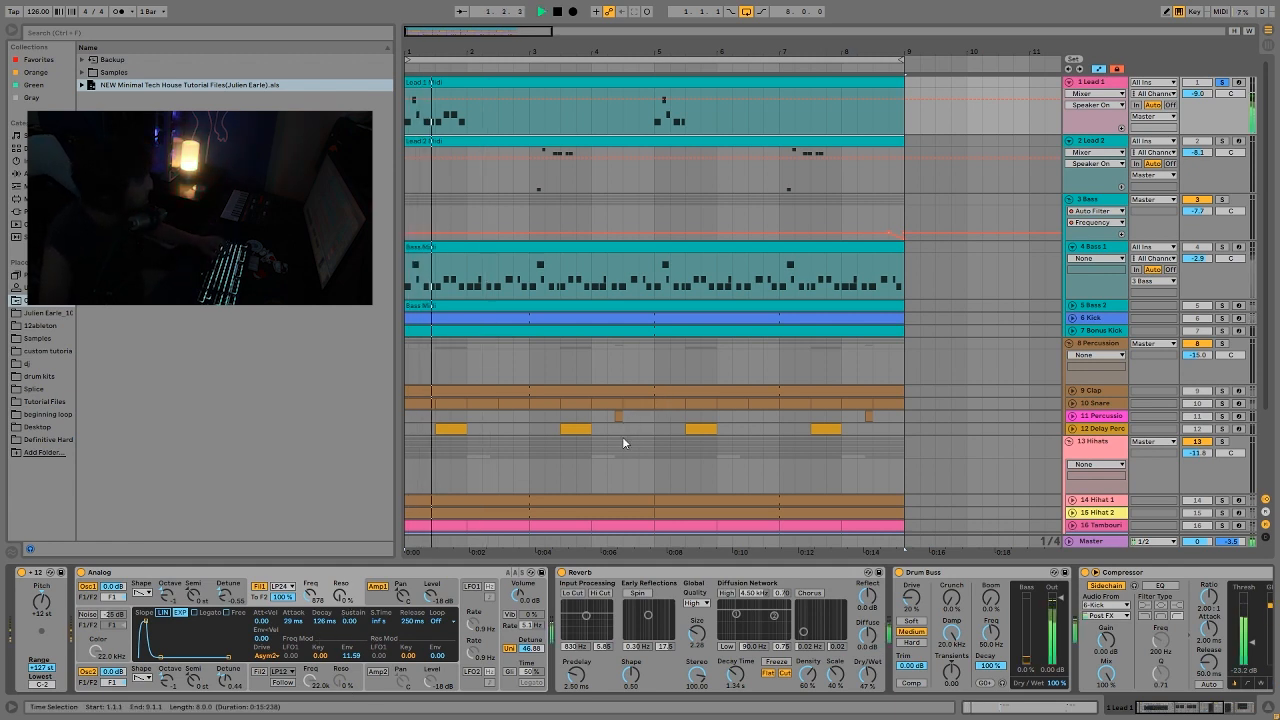
key(space)
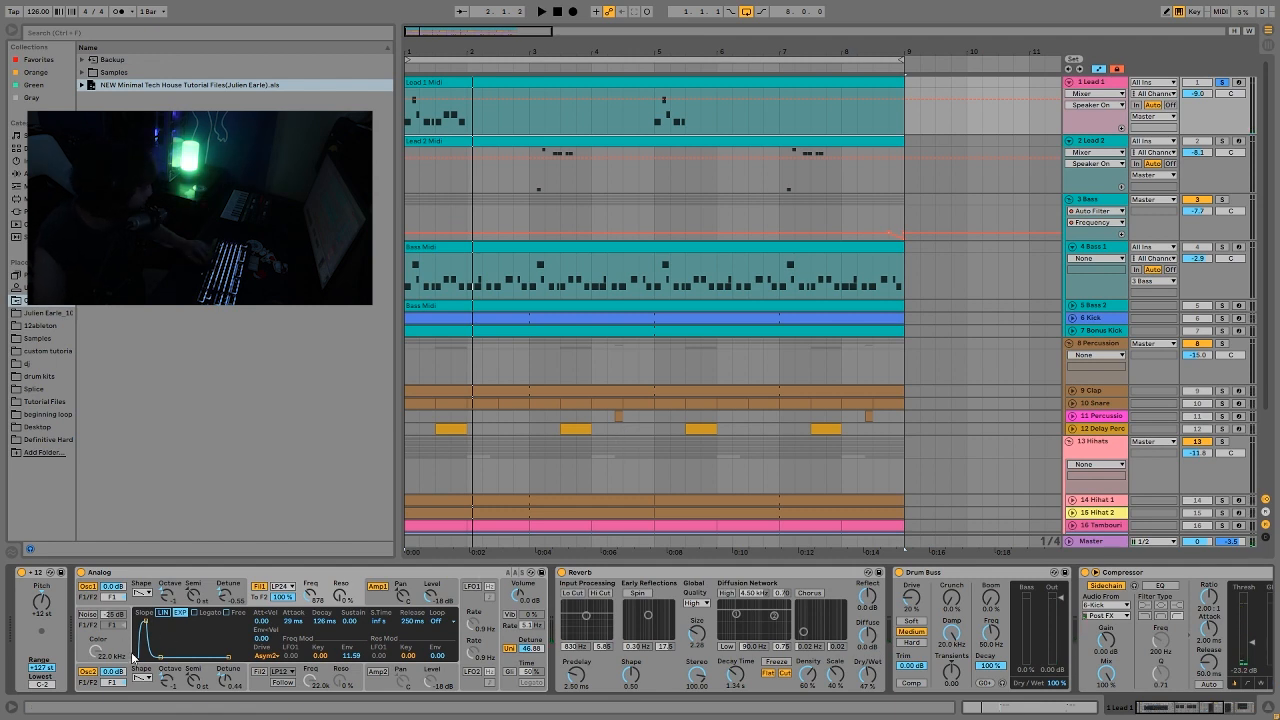
key(space)
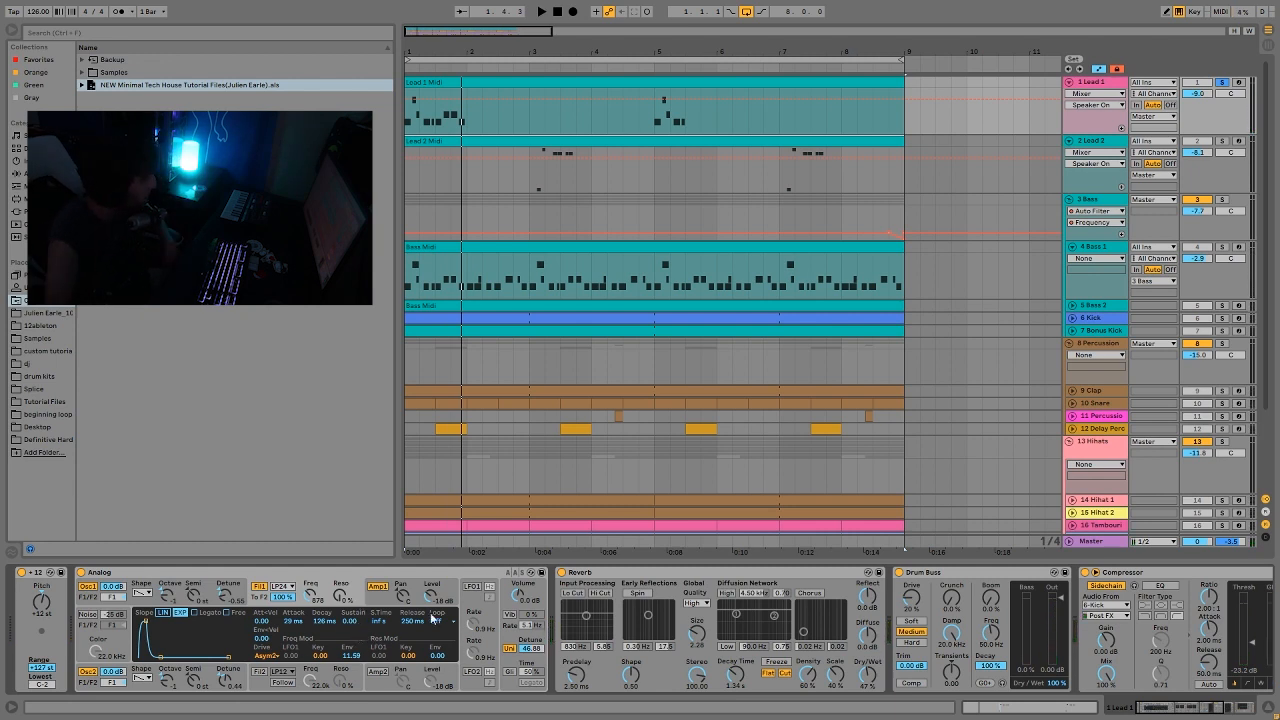
Step: Review Analog's Amp 1 envelope and global voice settings, and play Lead 1
click(387, 604)
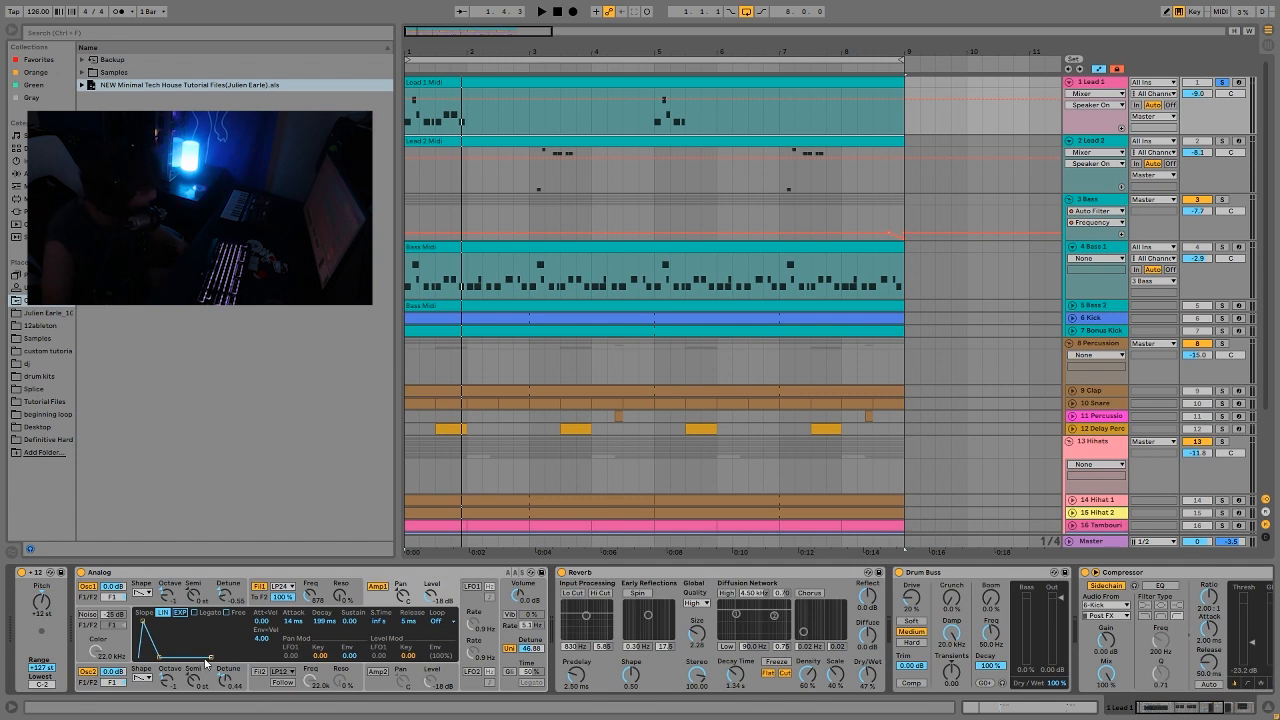
click(532, 630)
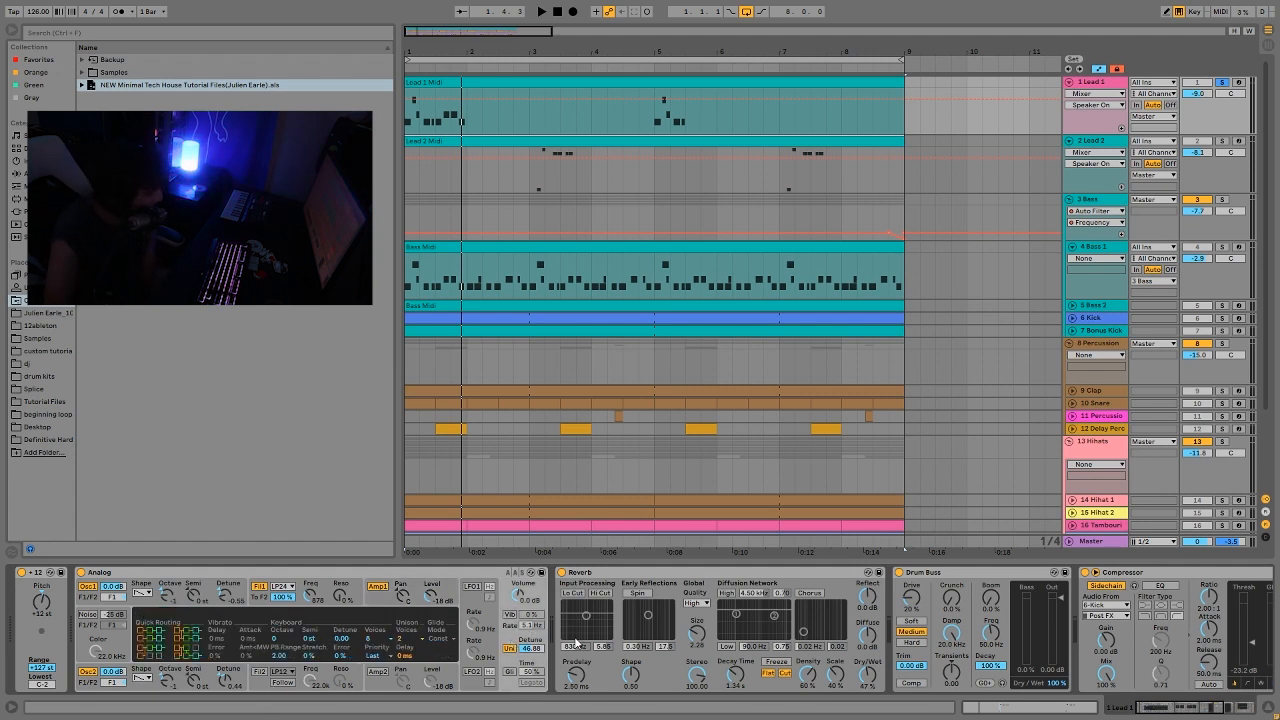
key(space)
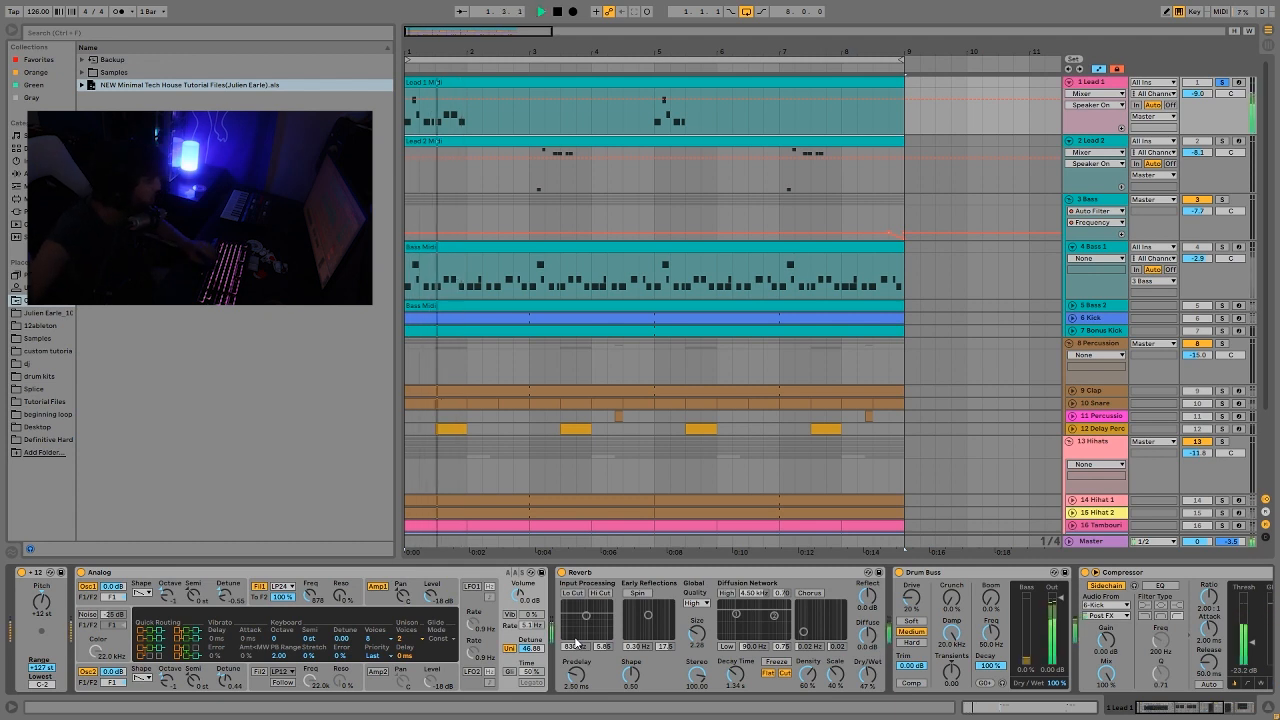
key(space)
Step: Audition Lead 1 with Analog's Amp 1 envelope sustain at 1.00 and Filter 1 switched off
click(376, 587)
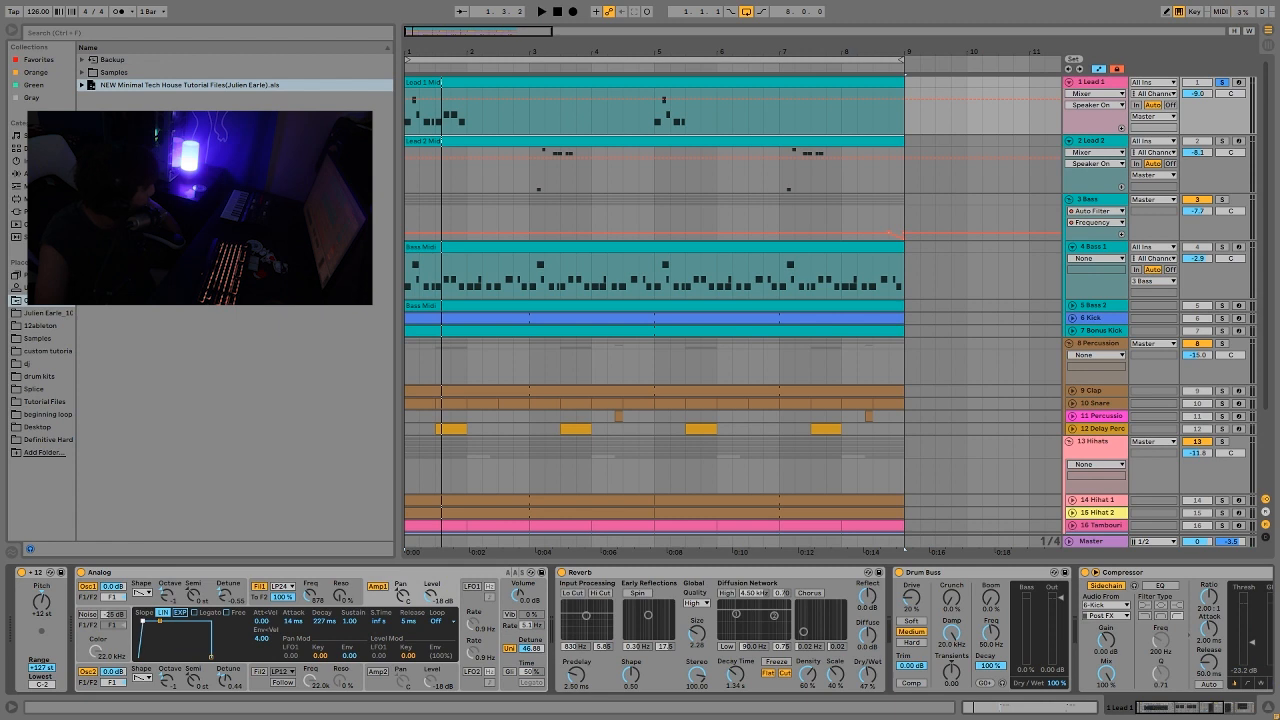
click(258, 588)
key(space)
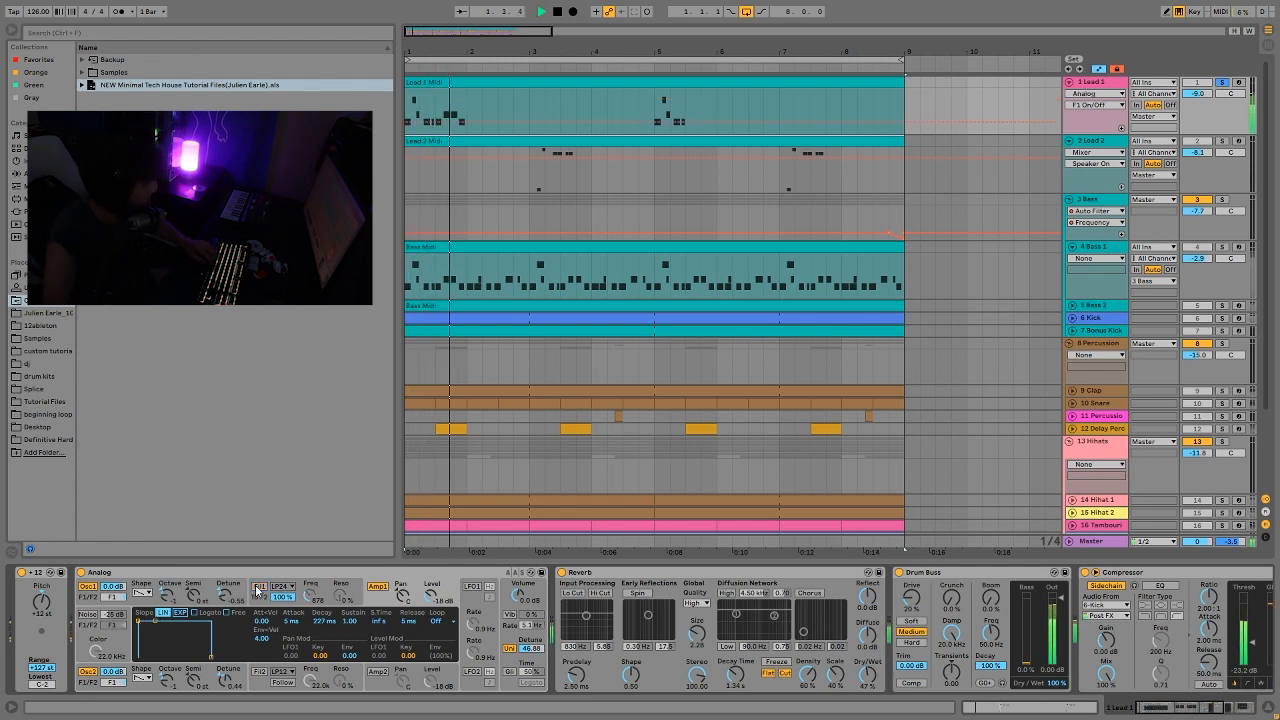
key(space)
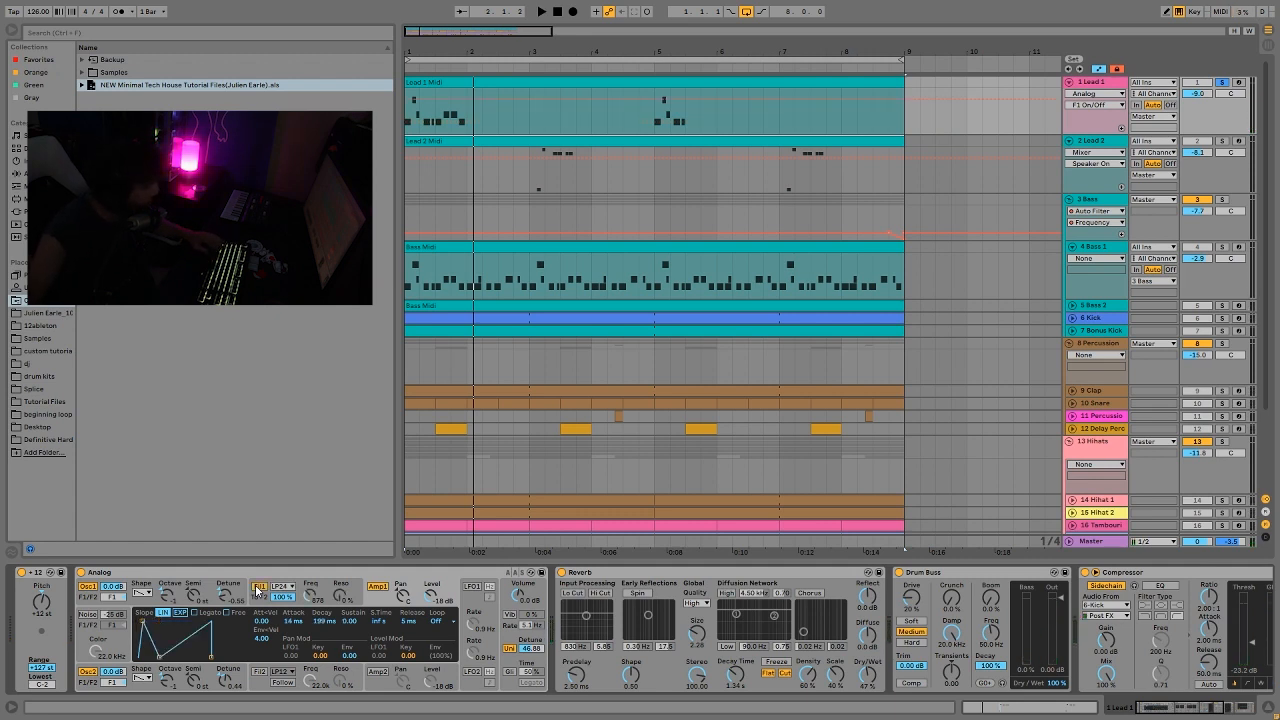
Step: Audition Lead 1 with Filter 1 on, toggling the exponential slope option of Analog's Amp 1 envelope and replaying the part
key(space)
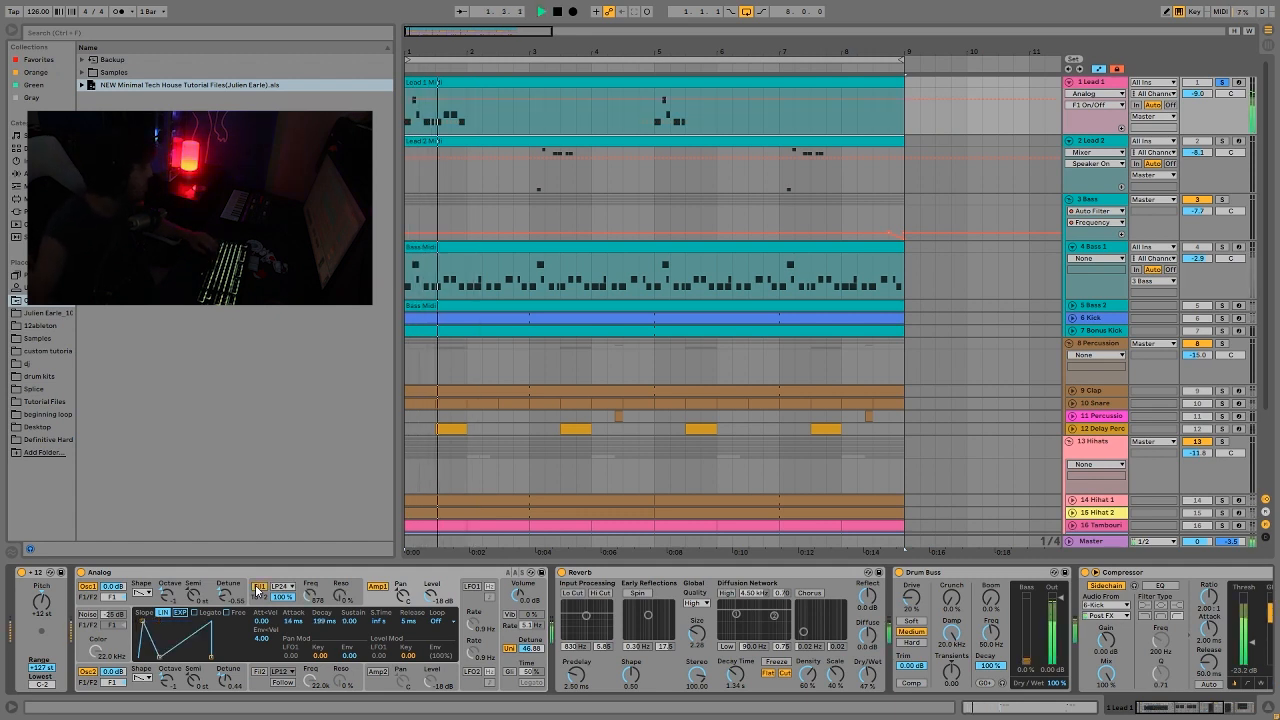
key(space)
key(space)
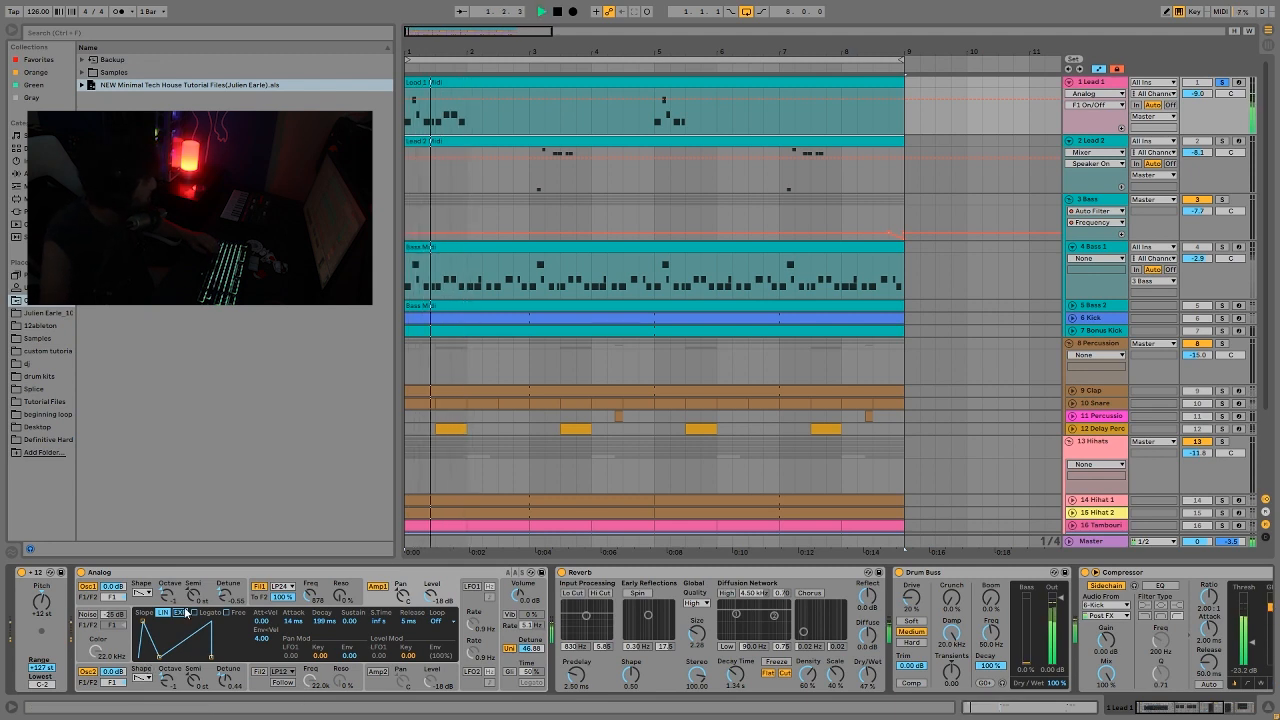
click(182, 614)
key(space)
key(space)
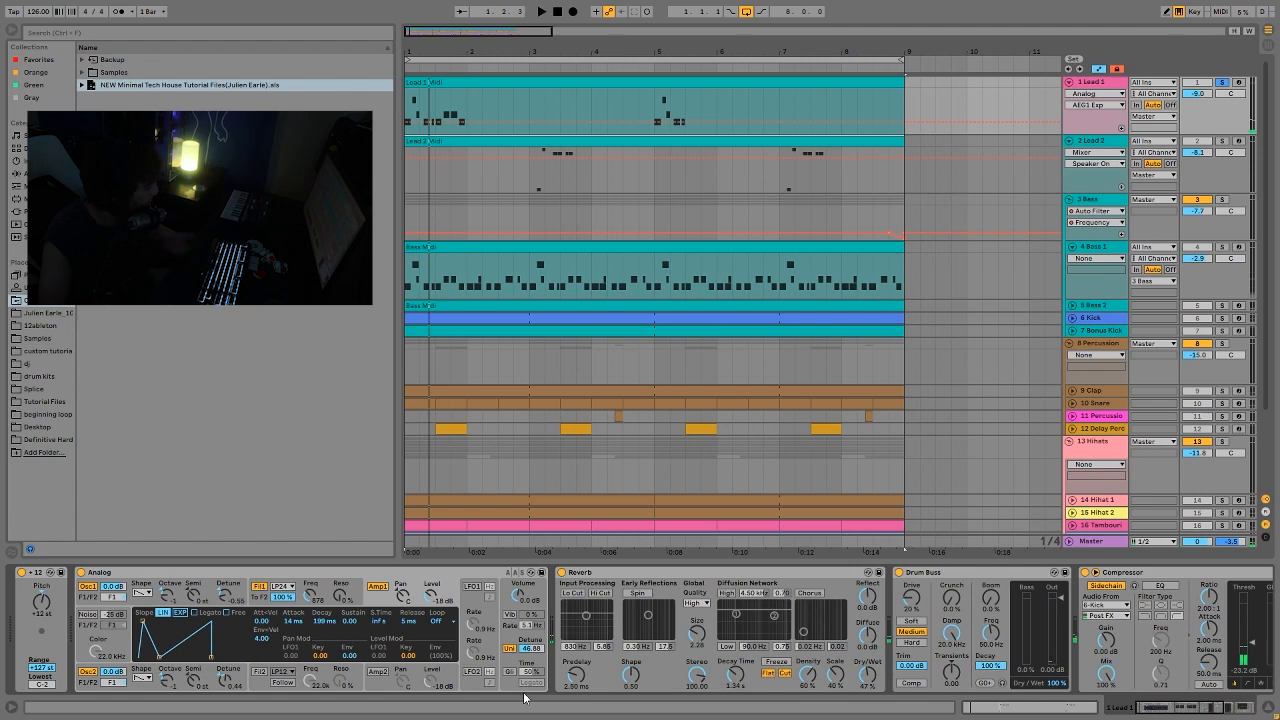
Step: Review Lead 1's Reverb, Drum Buss, Compressor and Auto Filter settings while playing the soloed track
scroll(627, 645, right, 5)
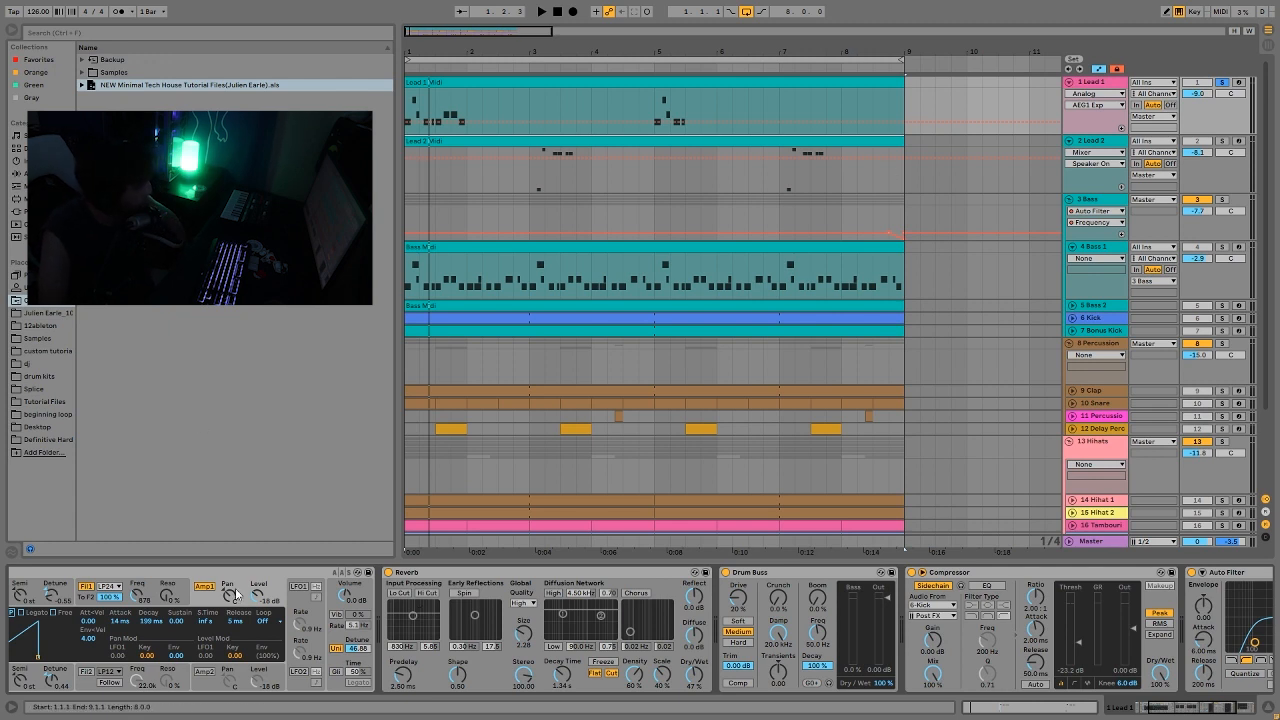
key(space)
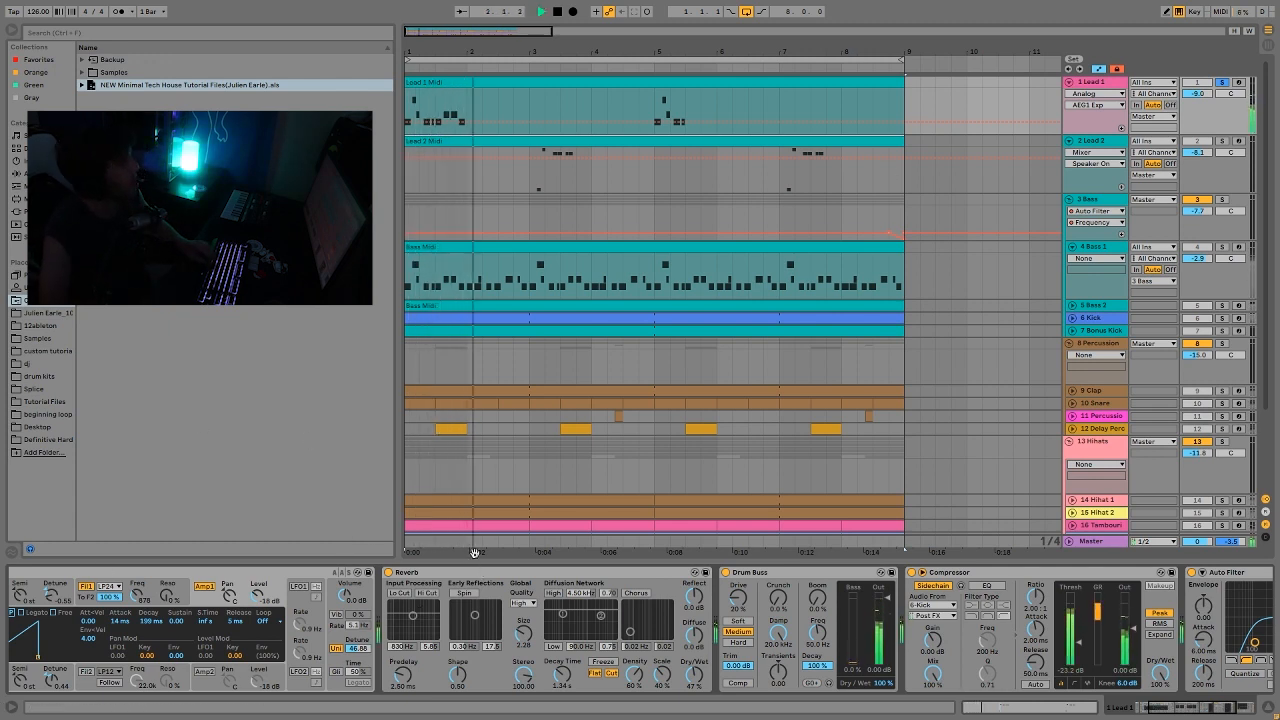
key(space)
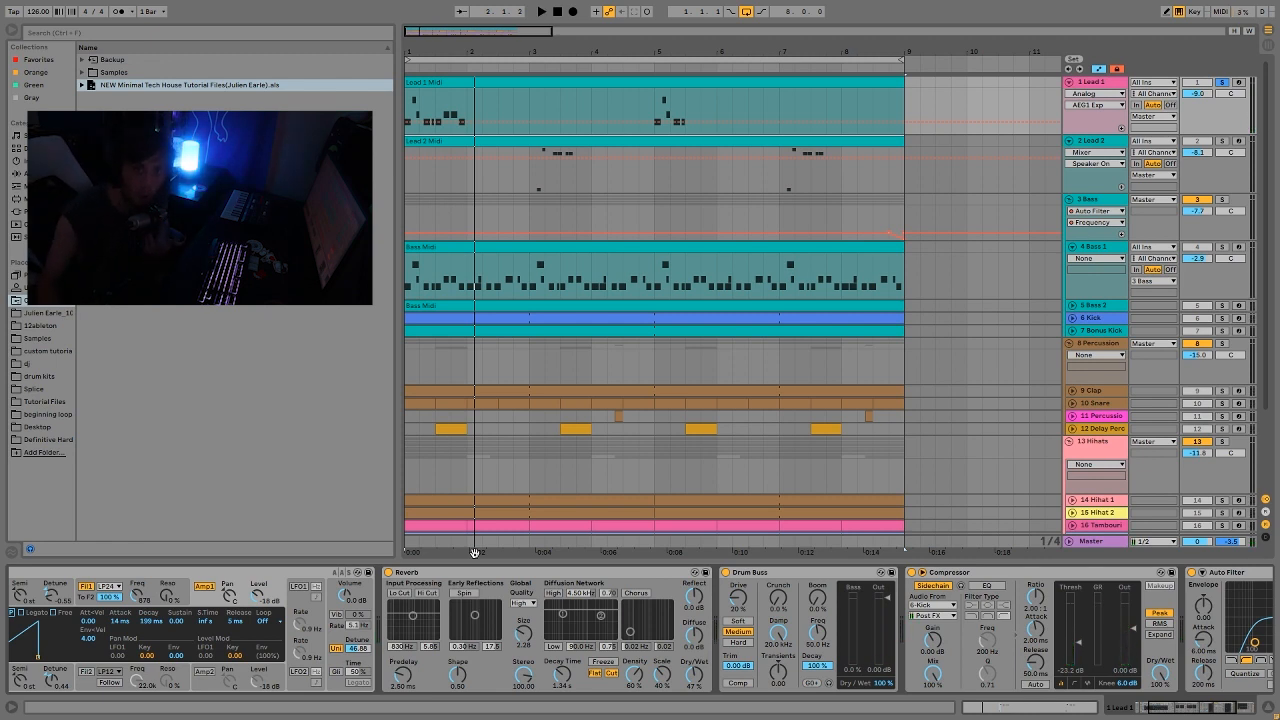
key(space)
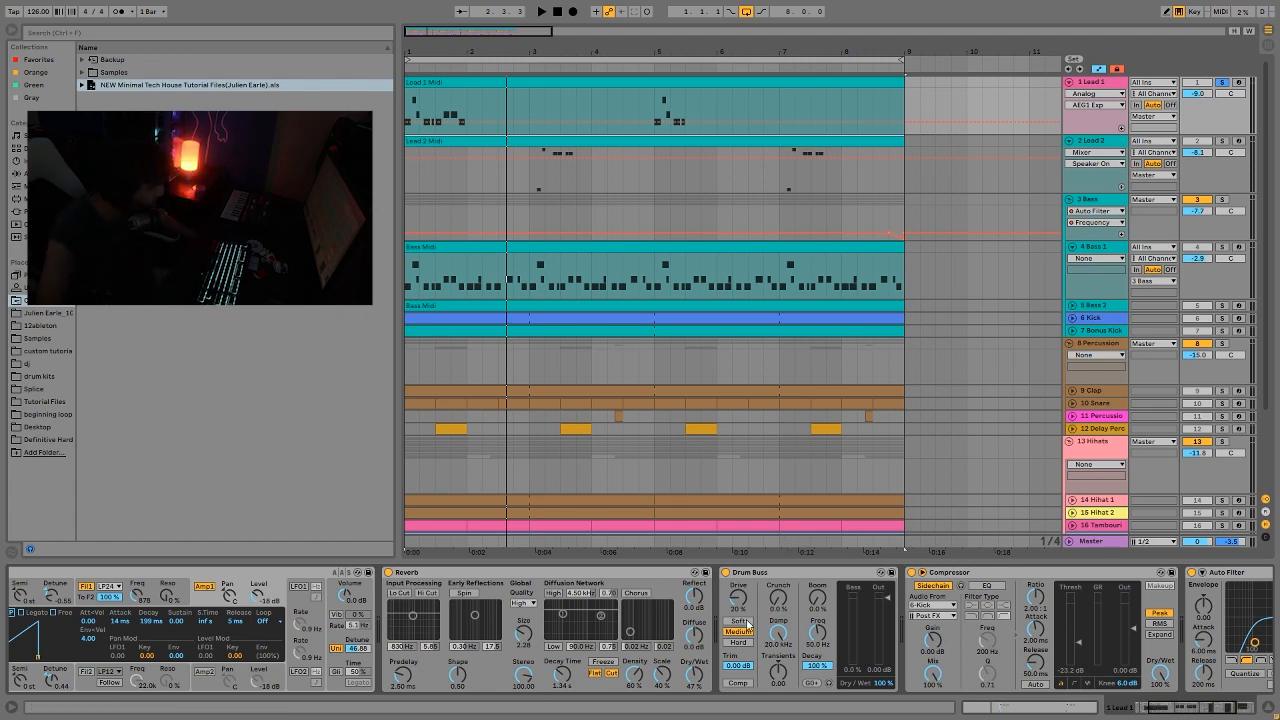
scroll(855, 592, right, 3)
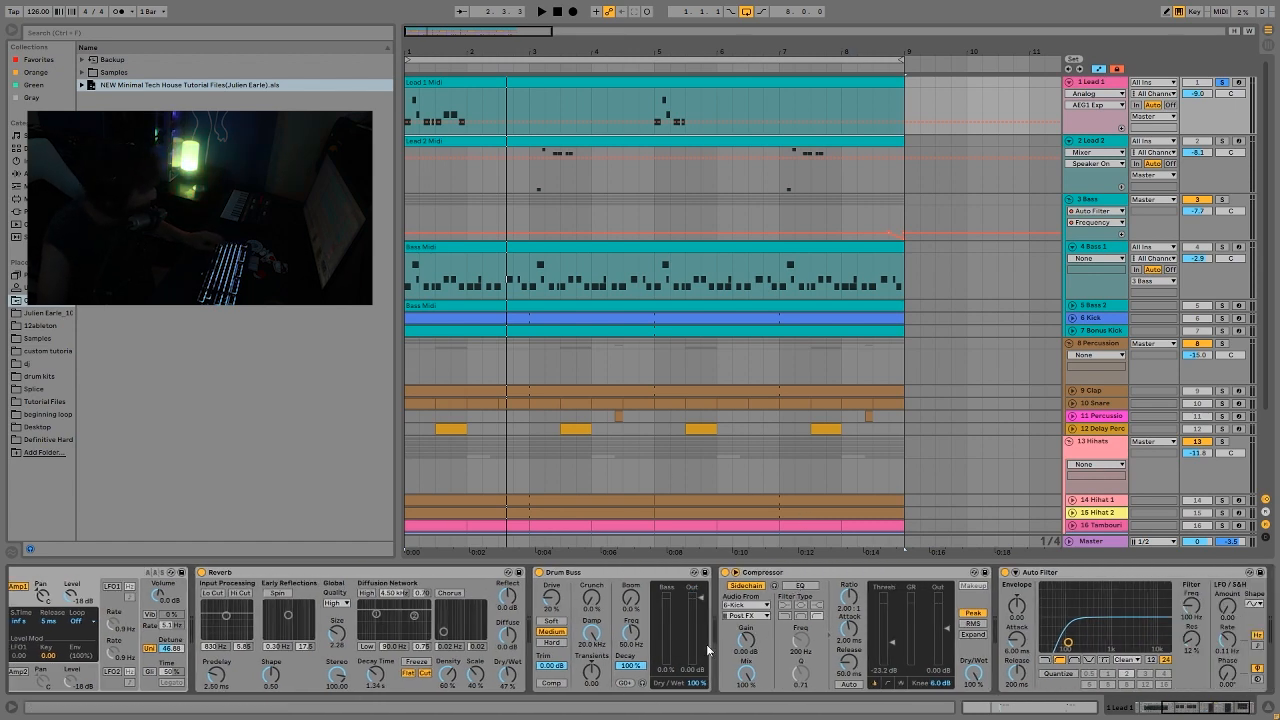
scroll(828, 670, right, 1)
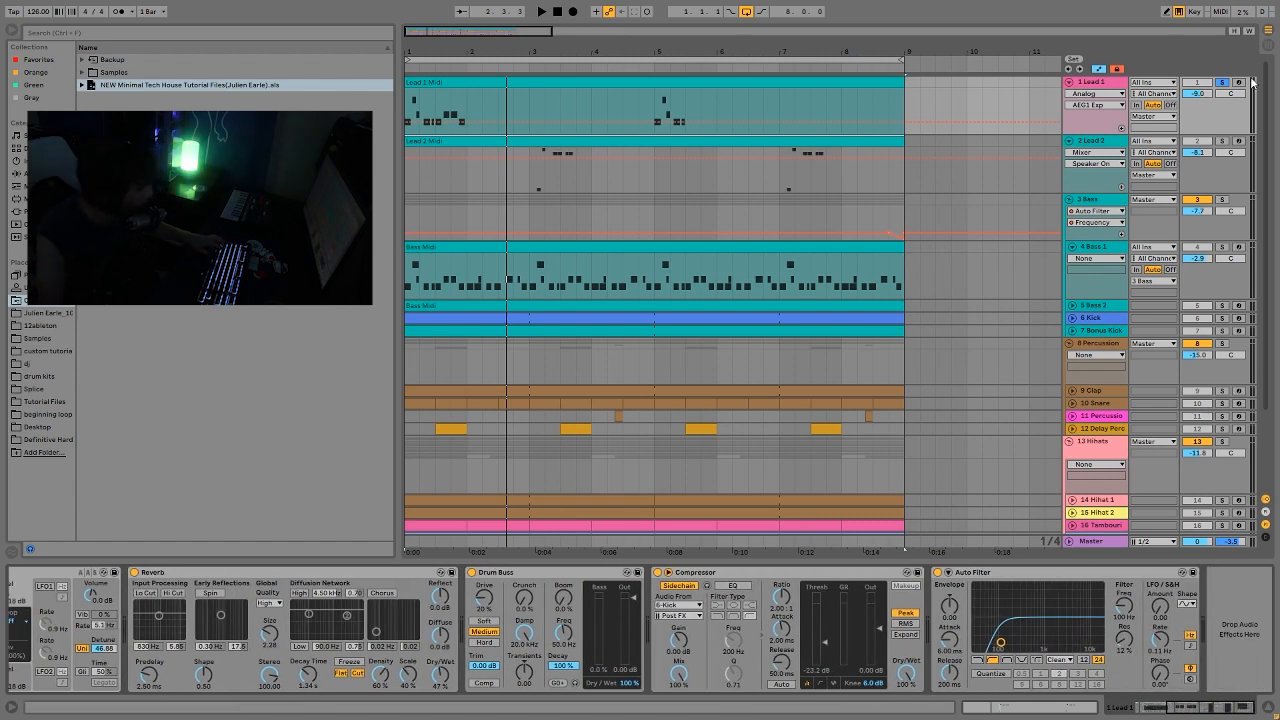
Step: Solo Lead 2 instead of Lead 1 and play it from bar 3
click(1222, 141)
click(530, 182)
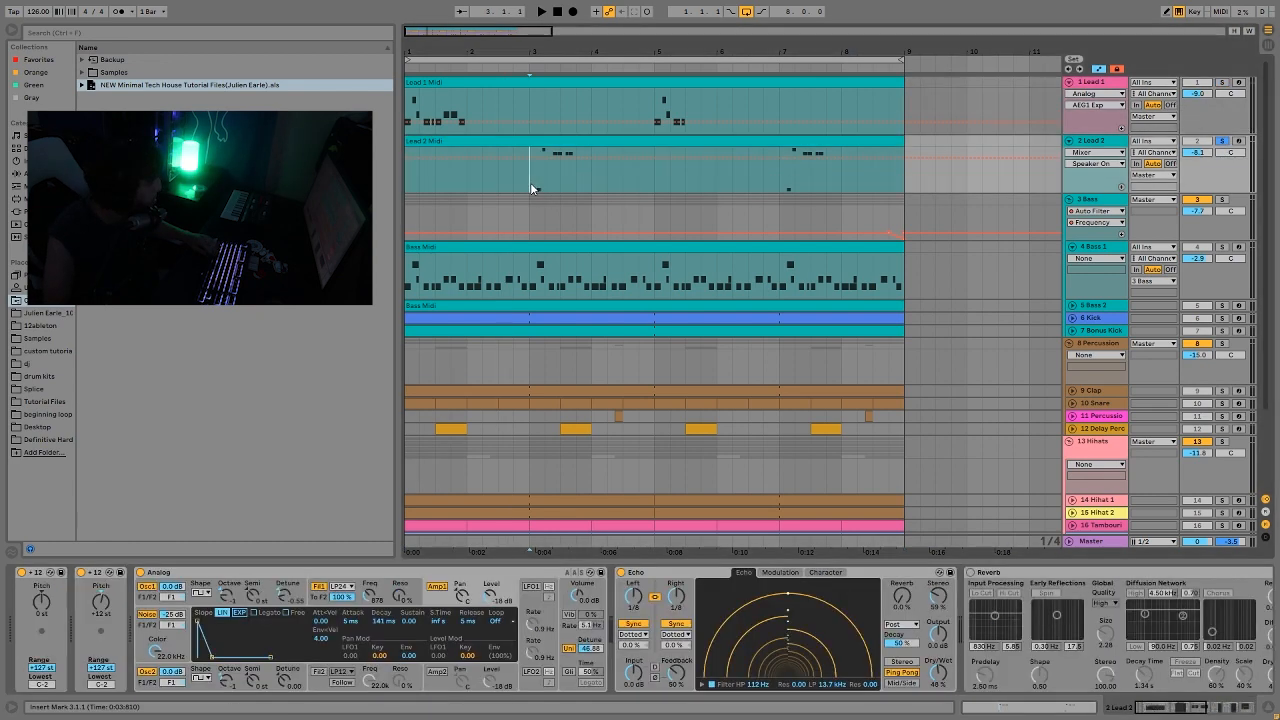
key(space)
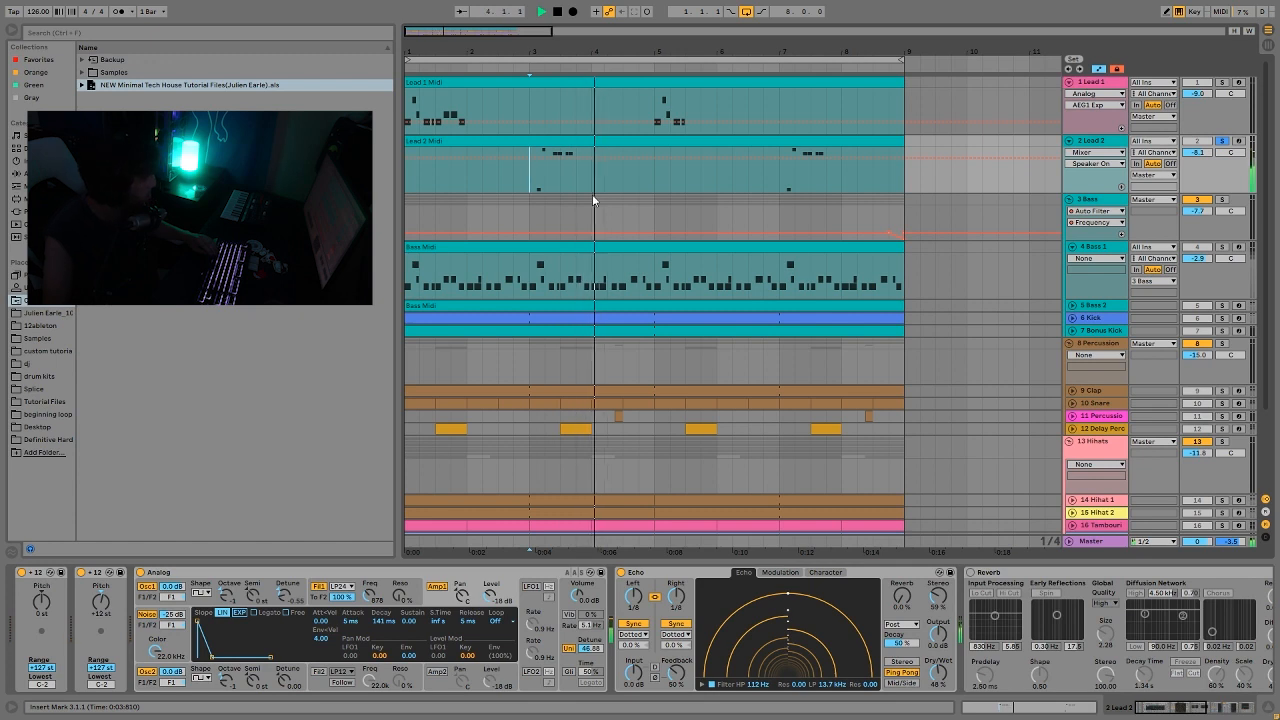
Step: Delete the 0 st Pitch device and the Reverb from Lead 2's device chain
click(35, 574)
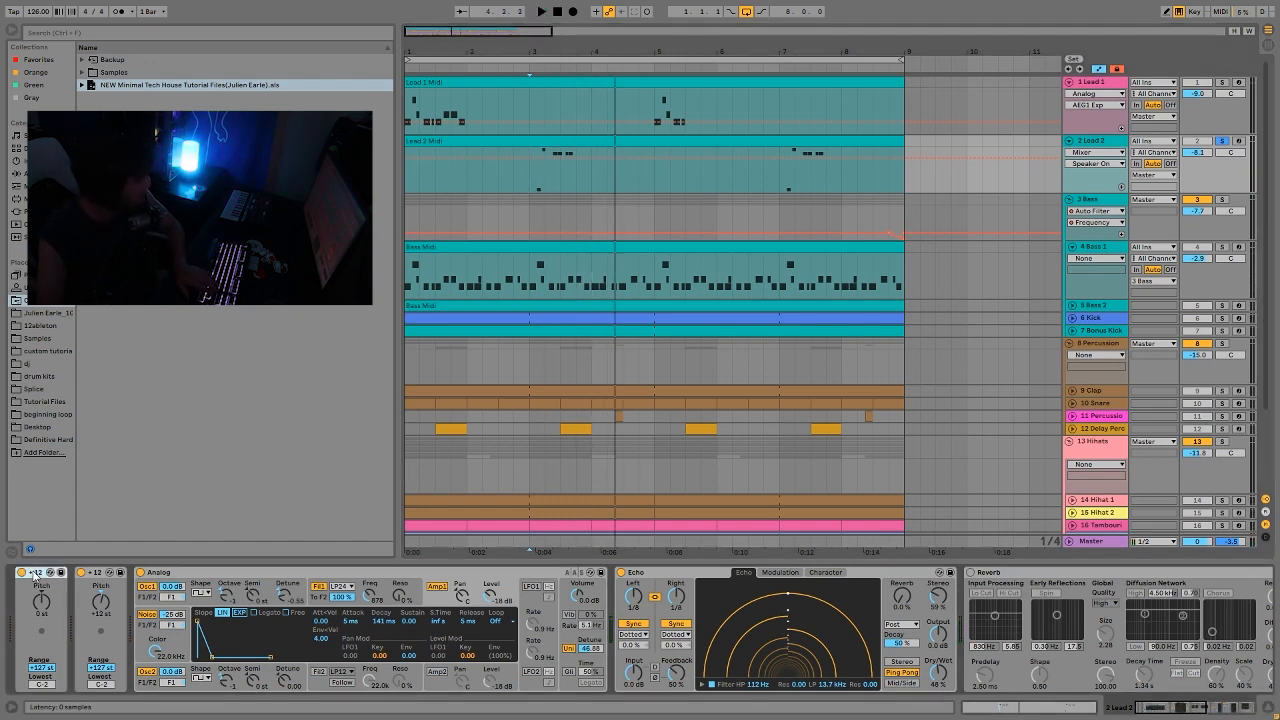
key(Delete)
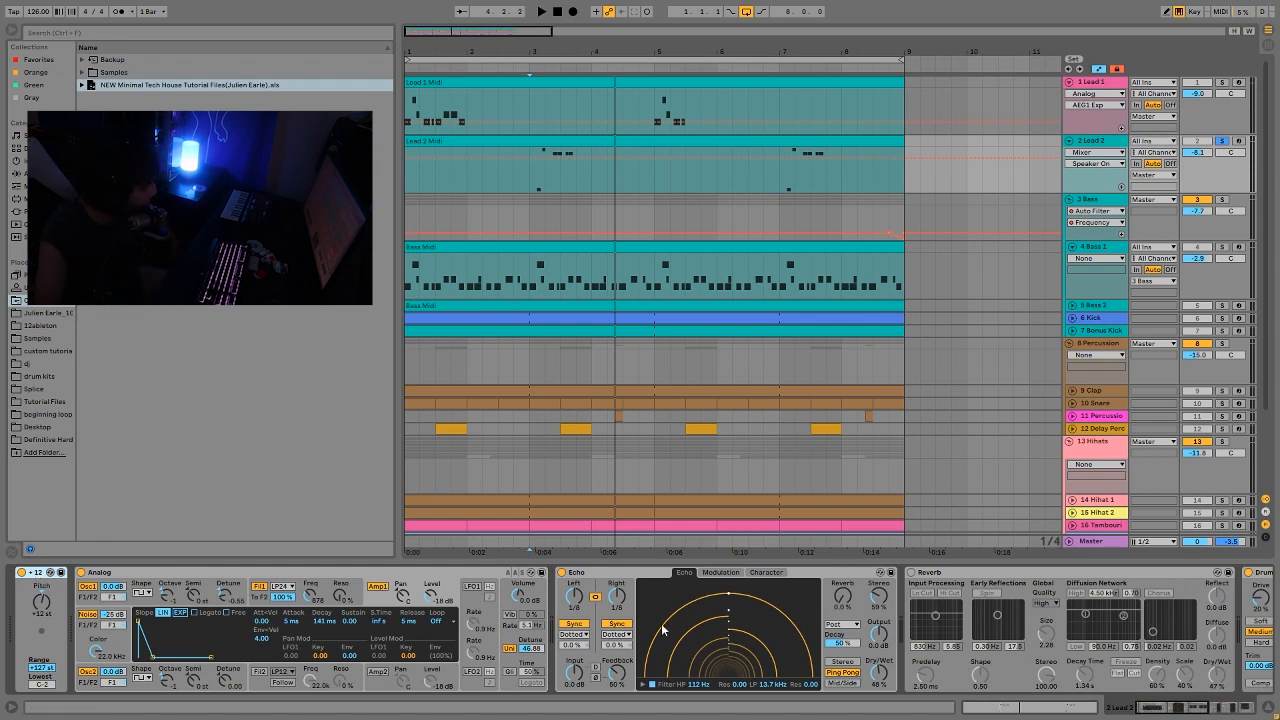
key(Delete)
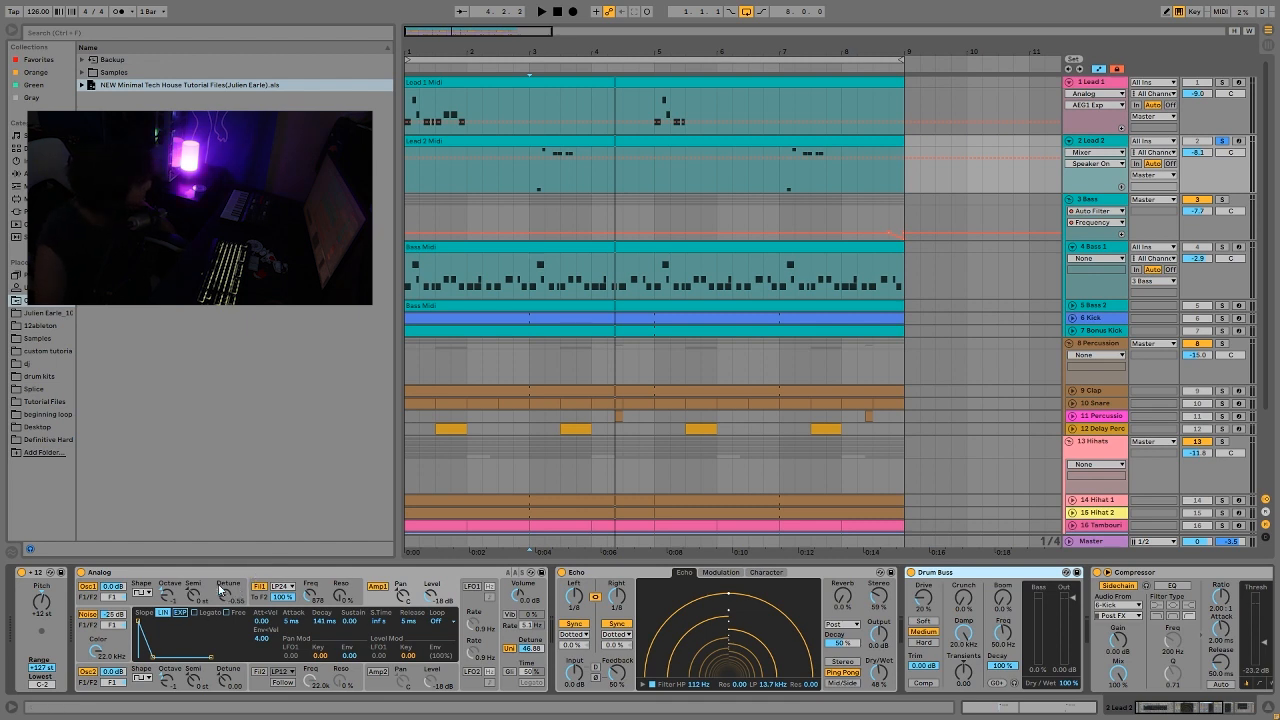
Step: Play Lead 2 and examine the Filter 1 and Amp 1 envelope settings of its Analog synth
key(space)
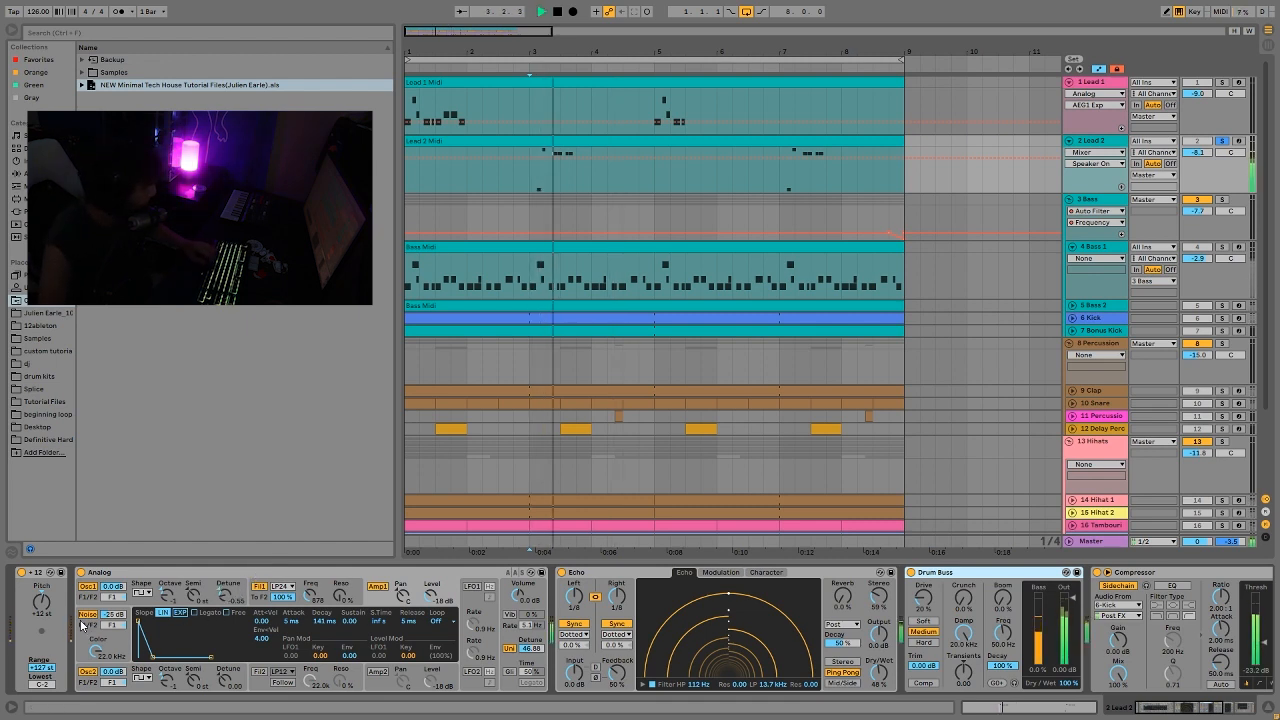
key(space)
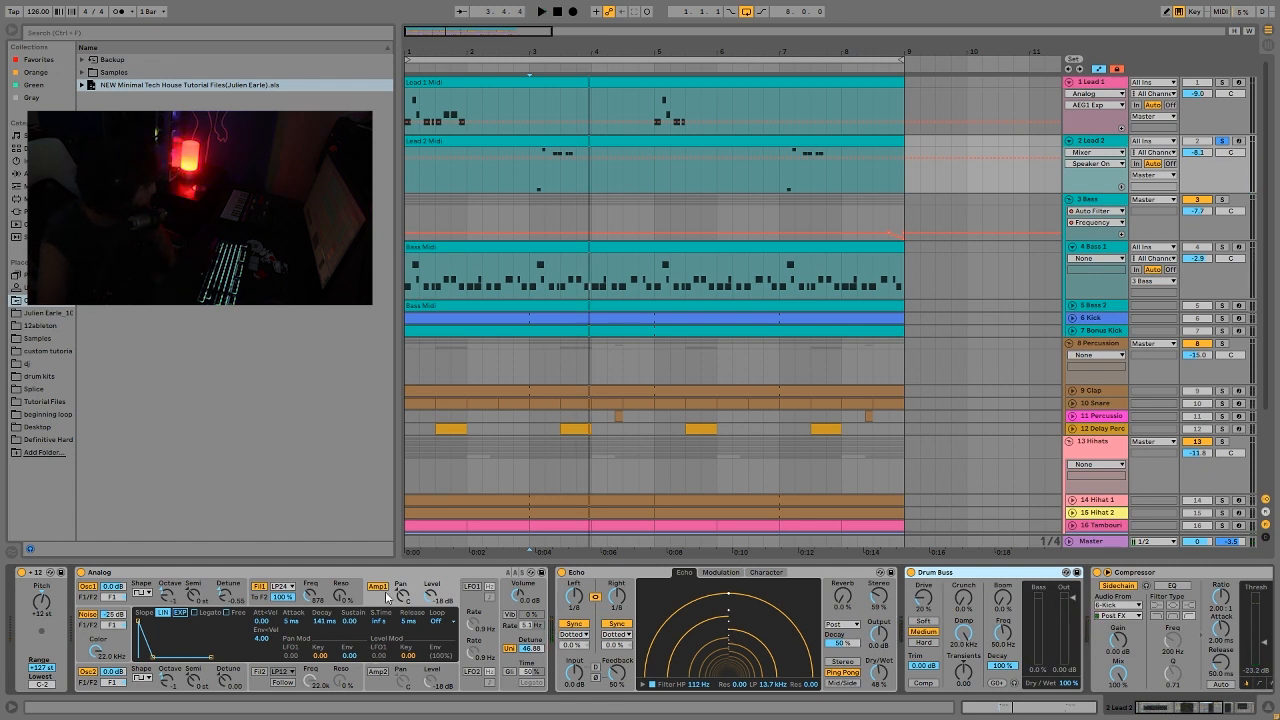
click(330, 587)
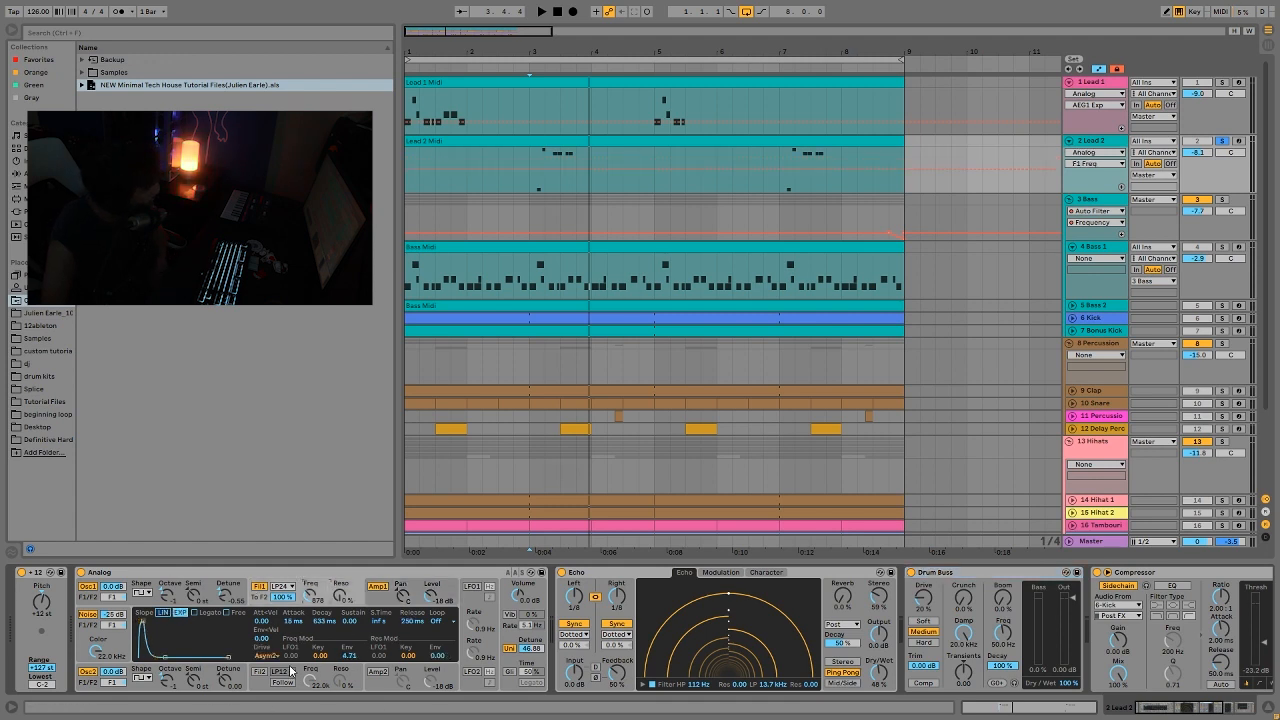
click(377, 588)
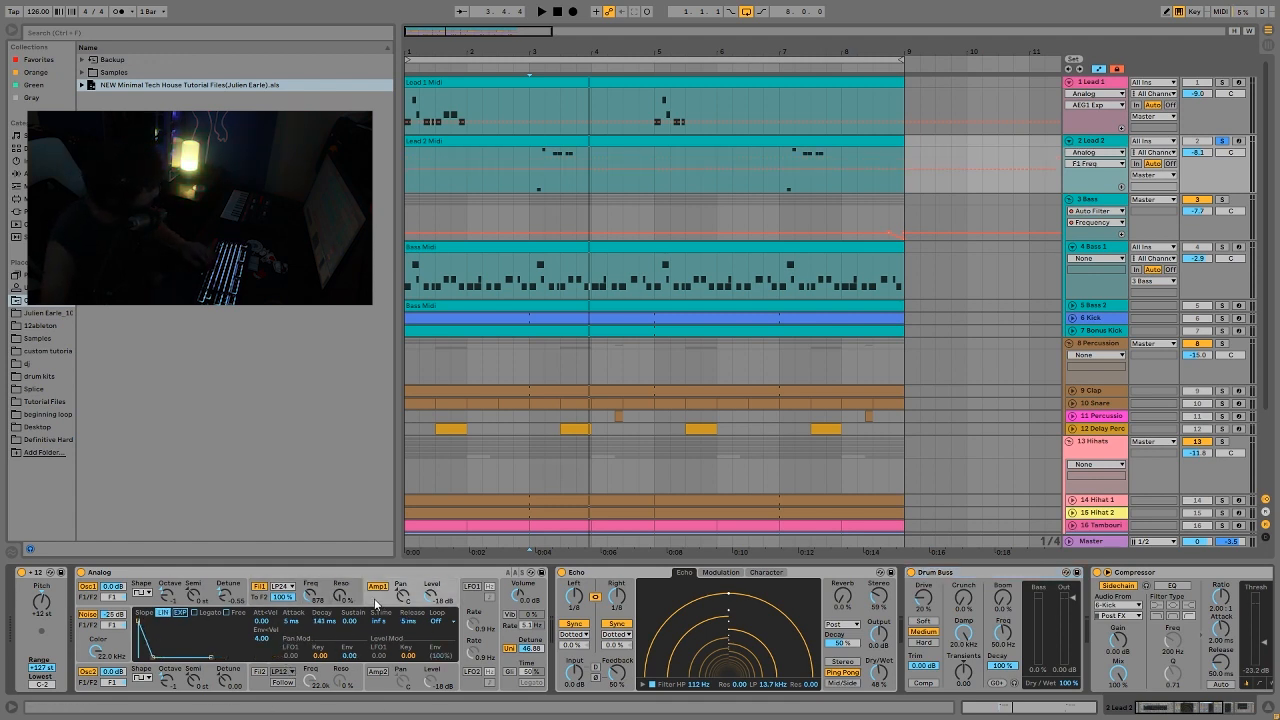
click(320, 594)
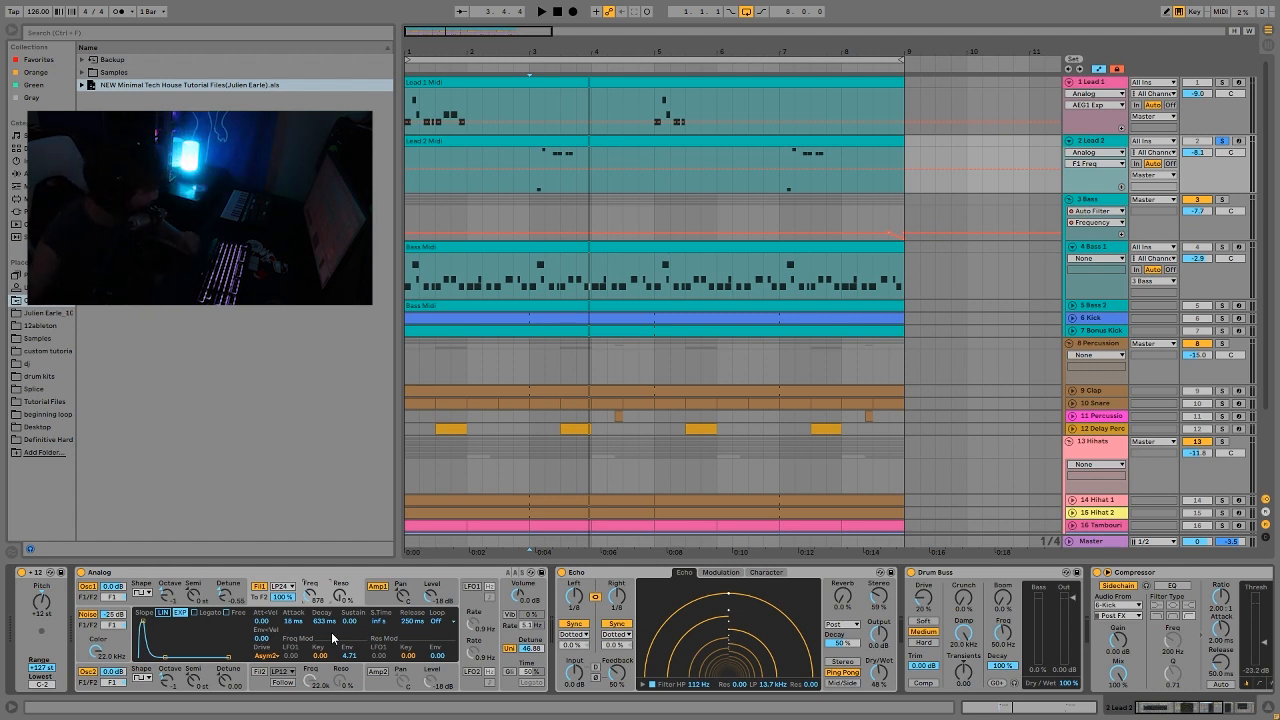
key(space)
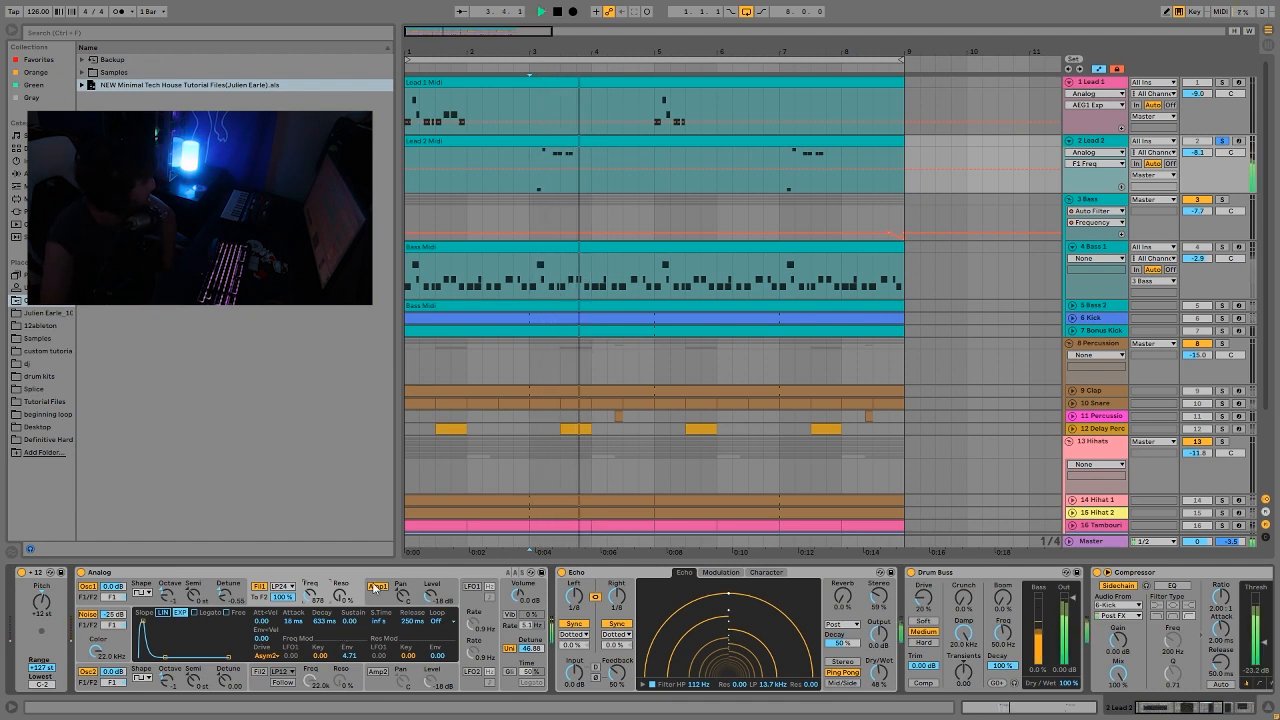
key(space)
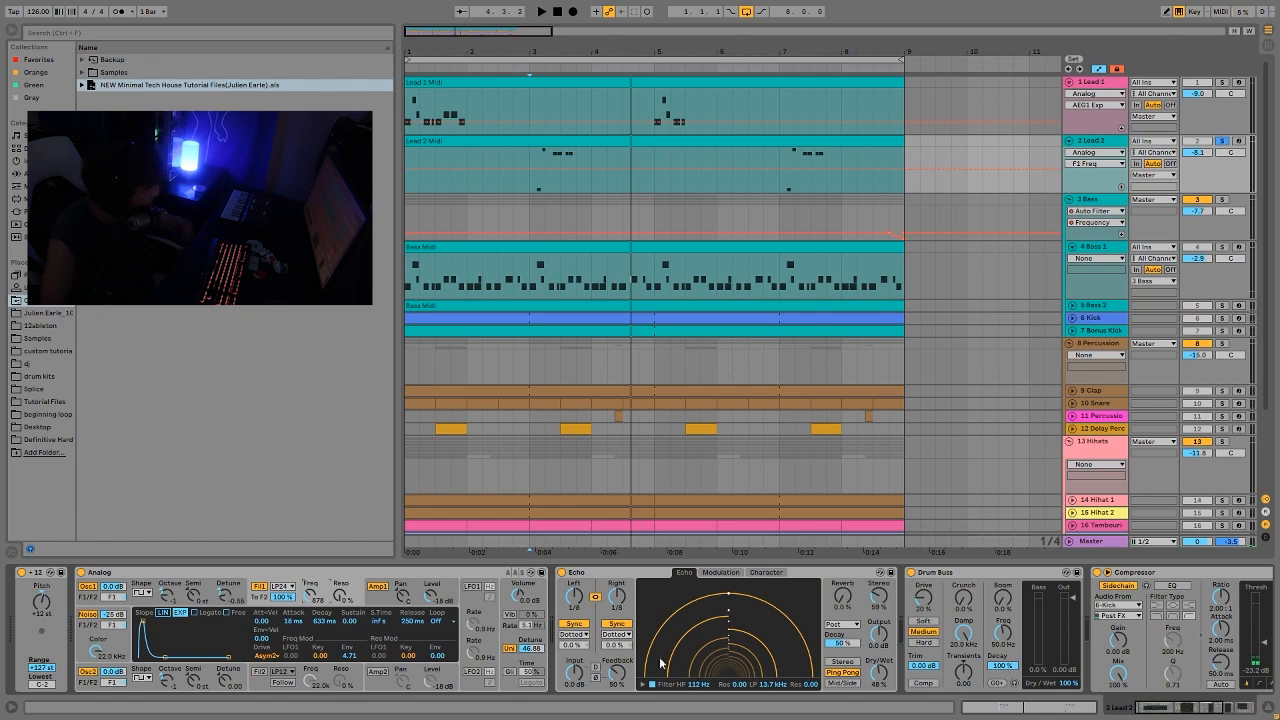
Step: Unsolo Lead 2 and play the full loop from bar 1 to hear both leads in the mix
scroll(650, 655, right, 3)
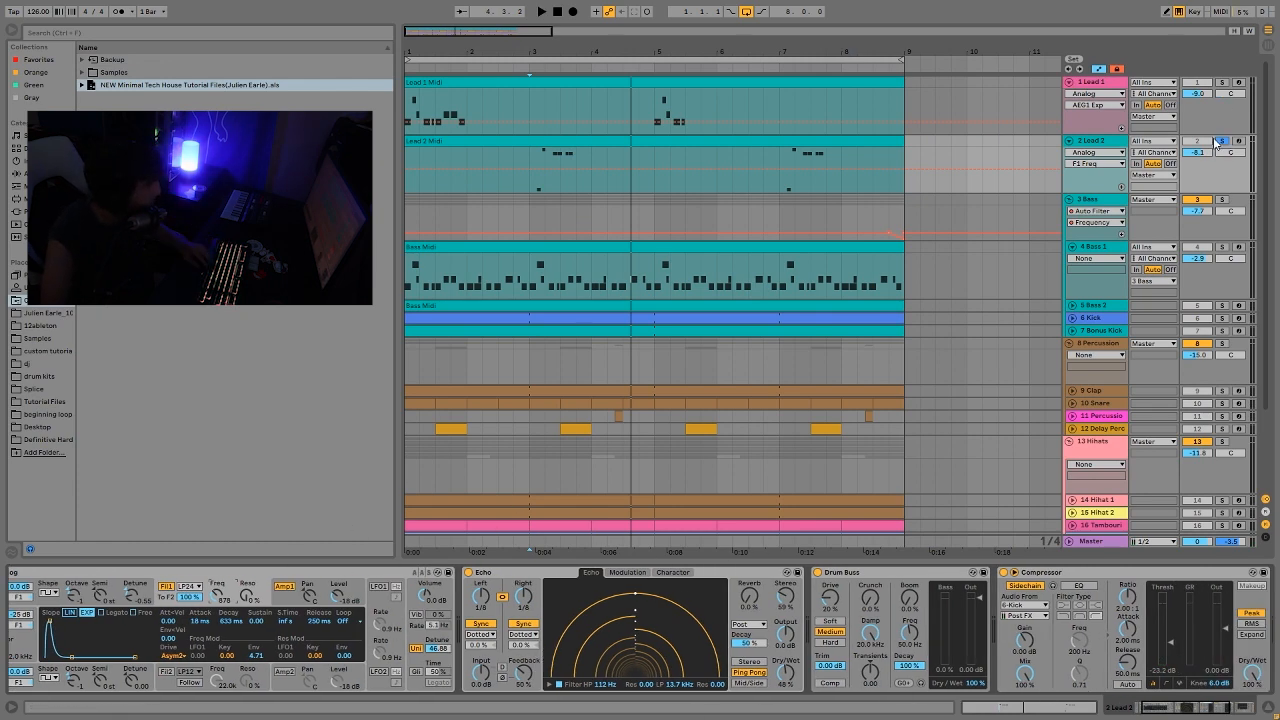
click(1220, 141)
click(483, 81)
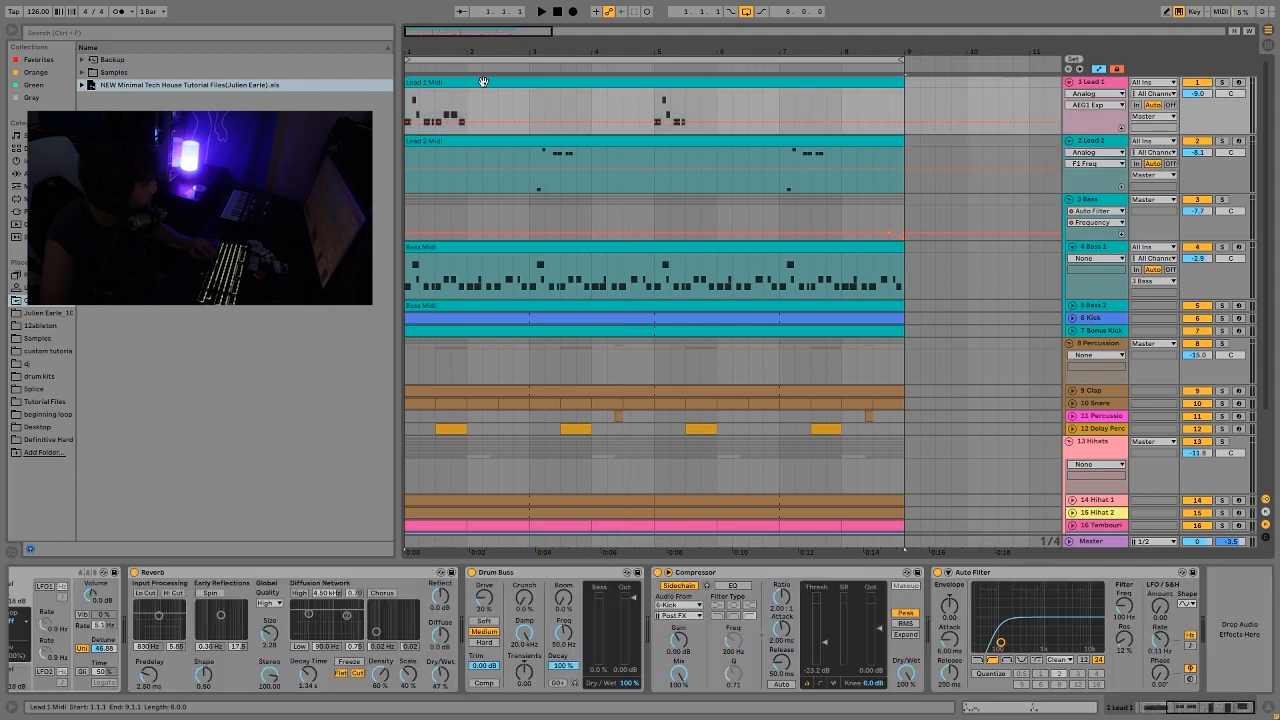
key(space)
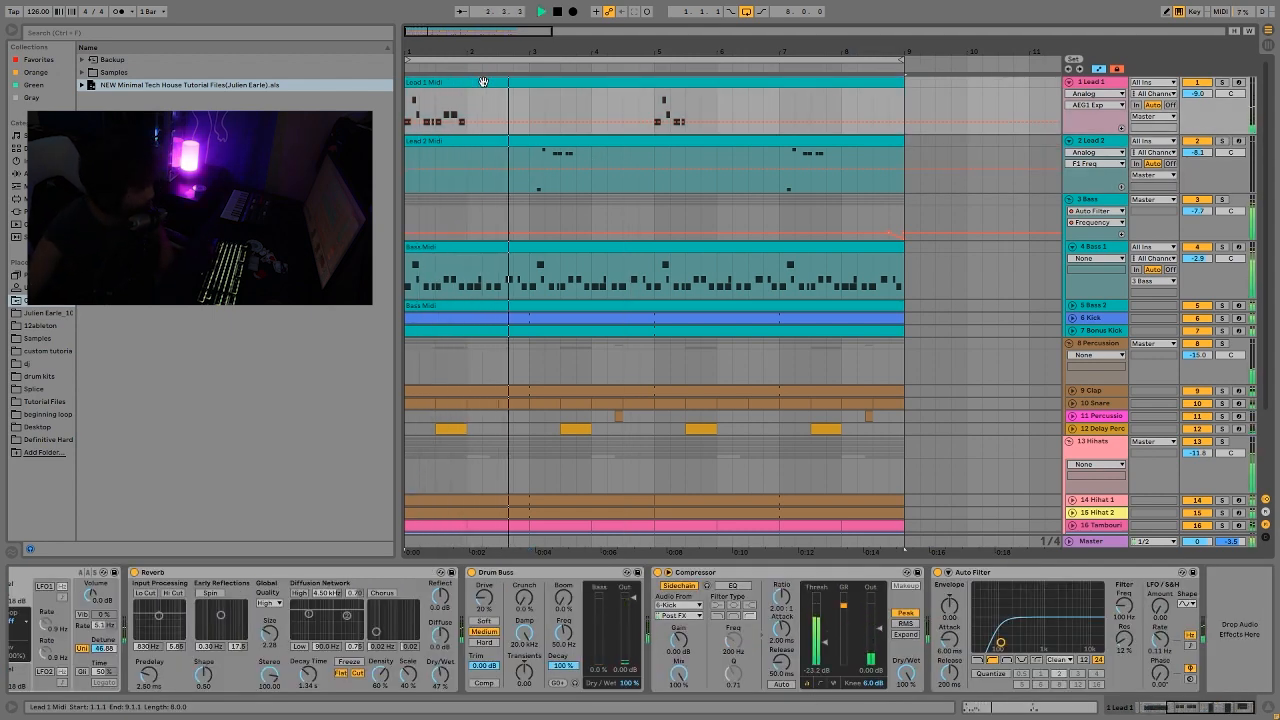
click(586, 143)
key(space)
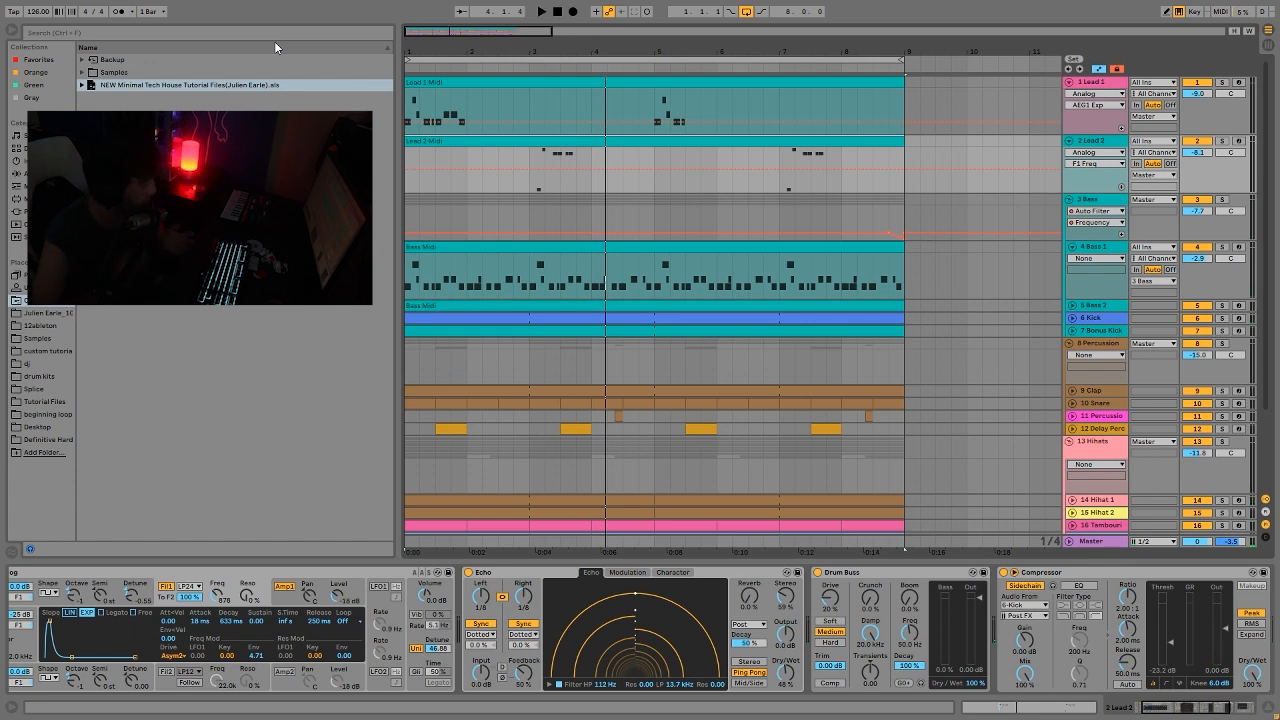
Step: Solo Lead 2 again, play it from bar 3 and compare its effects chain with Lead 1's
click(1222, 141)
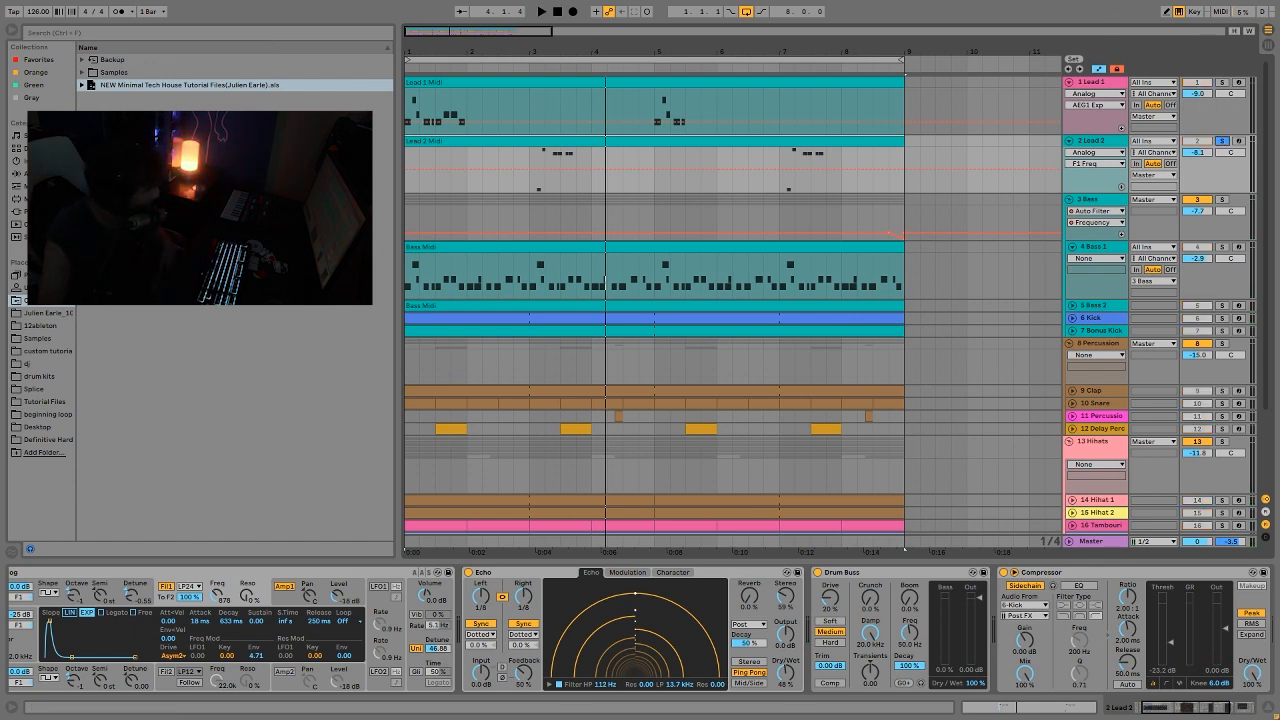
click(527, 156)
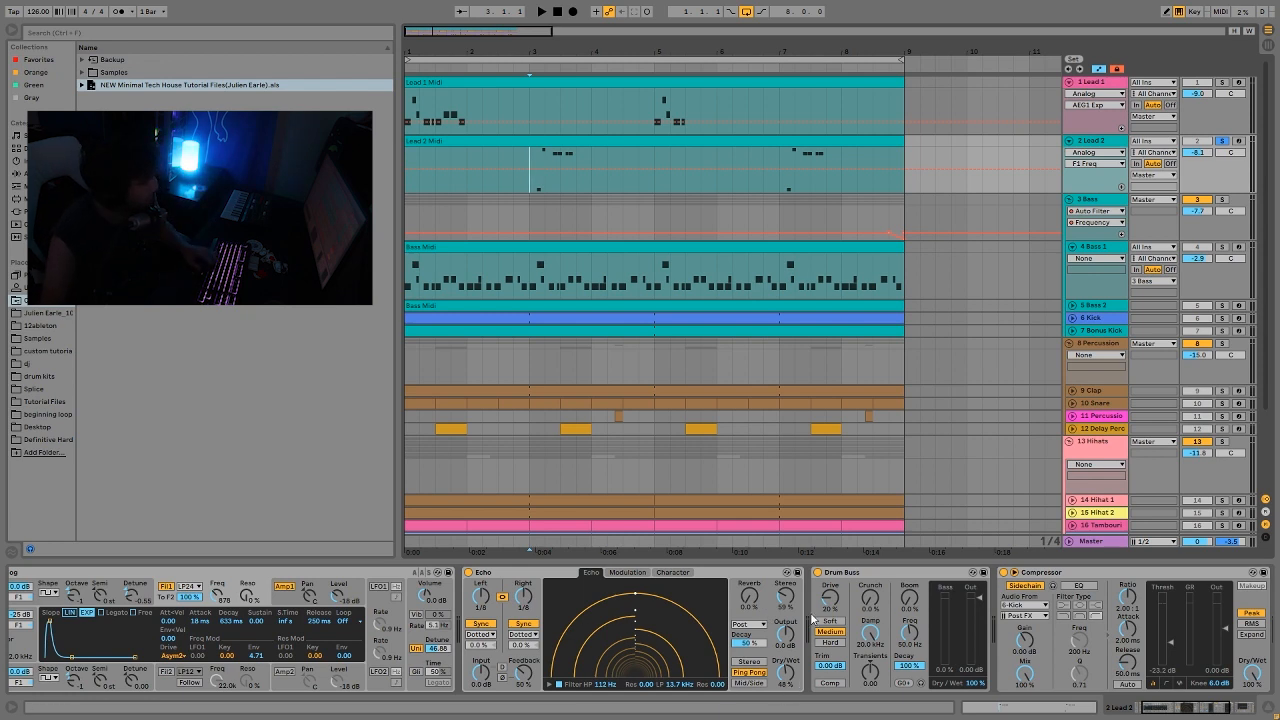
key(space)
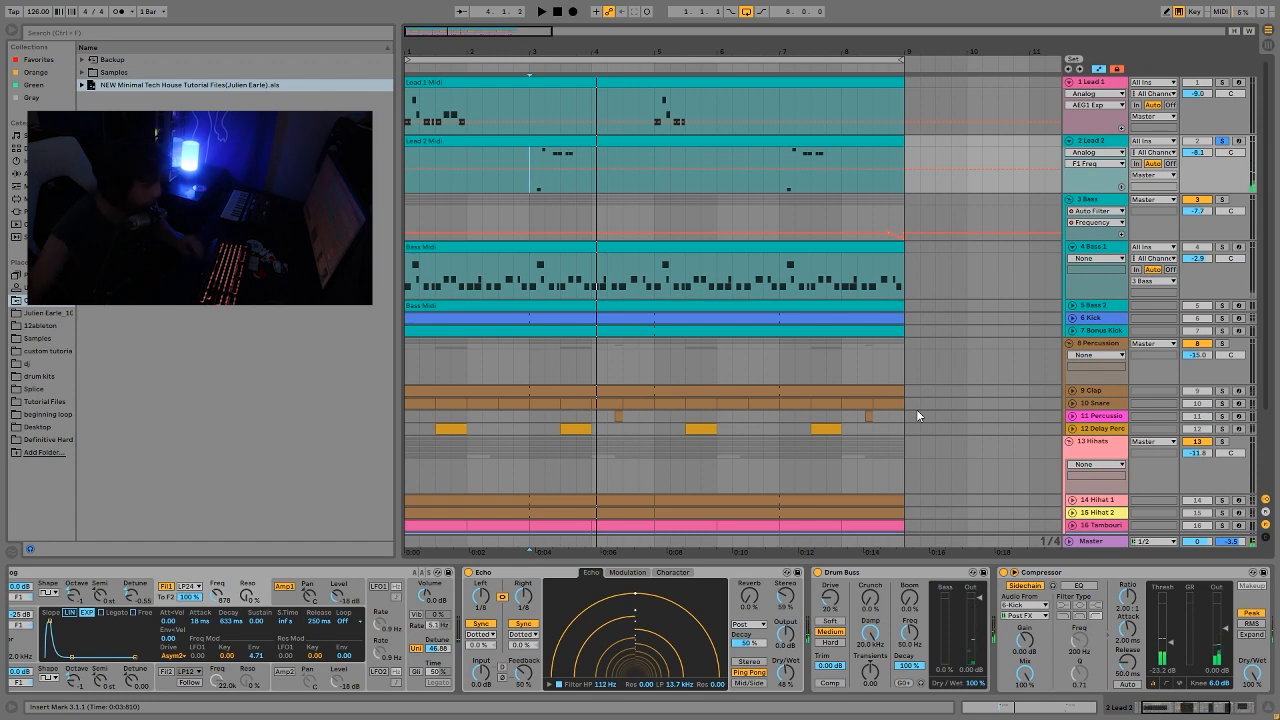
scroll(891, 613, down, 3)
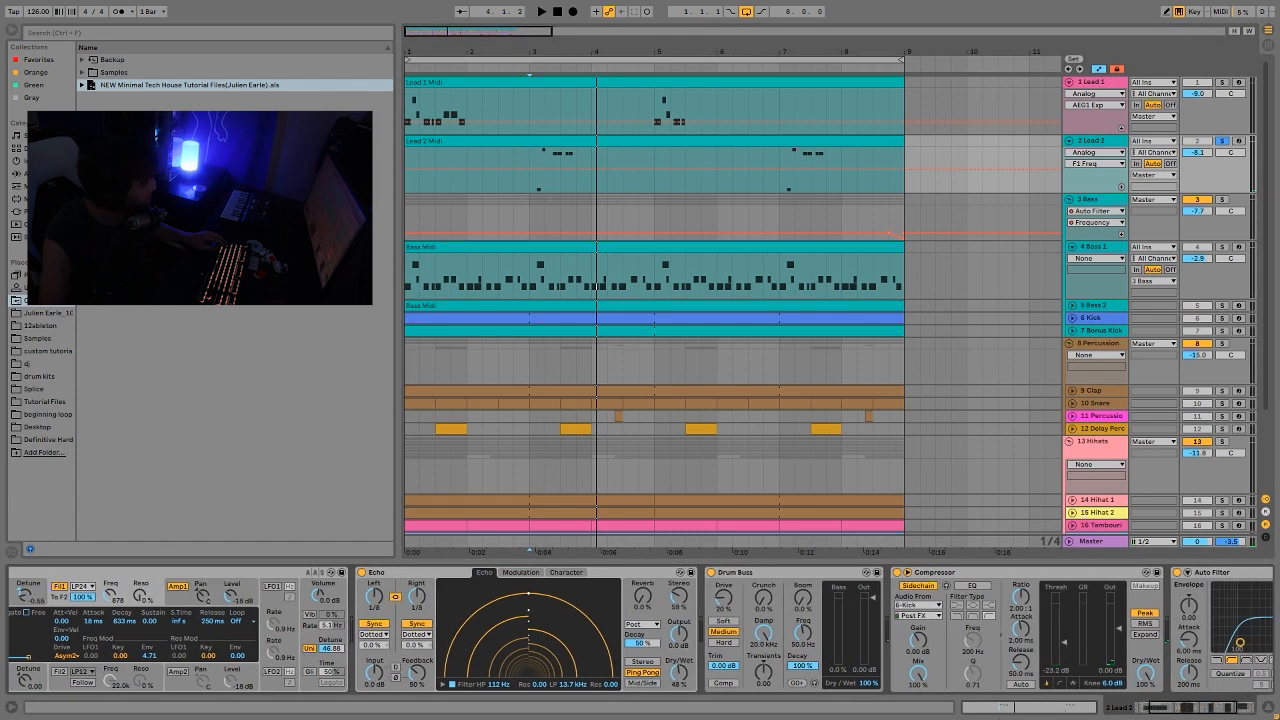
scroll(640, 684, down, 6)
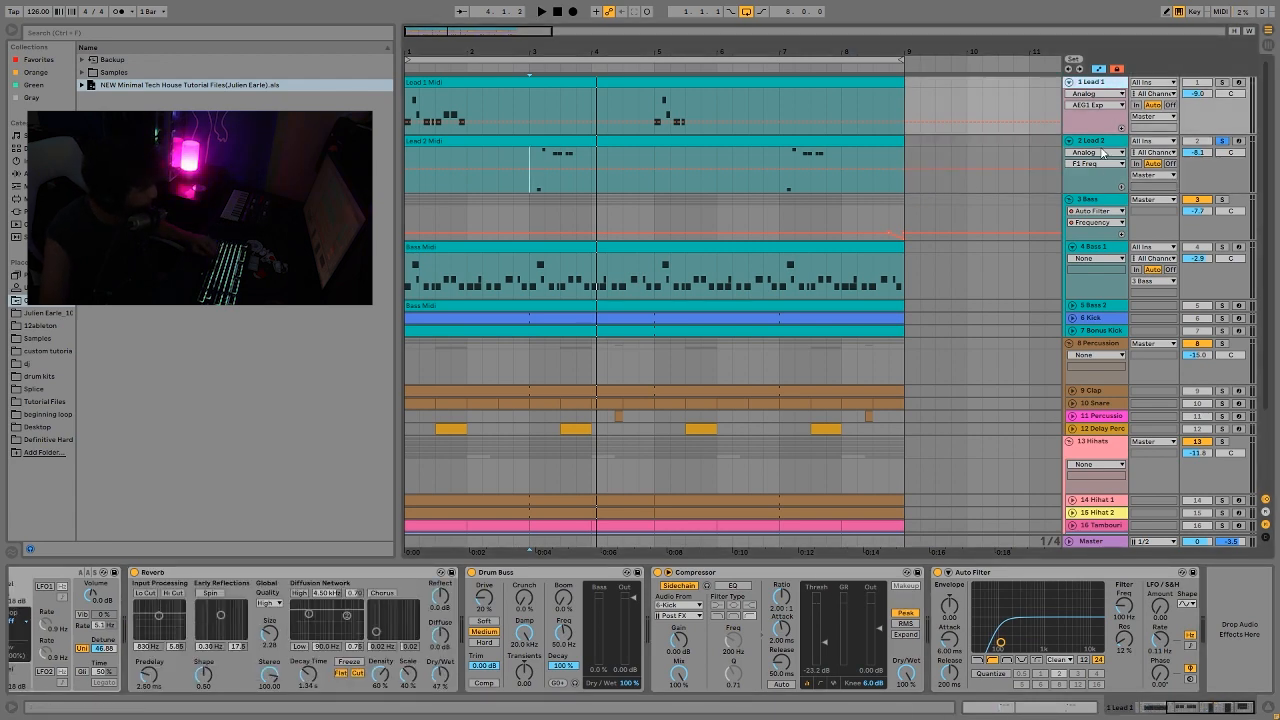
click(965, 185)
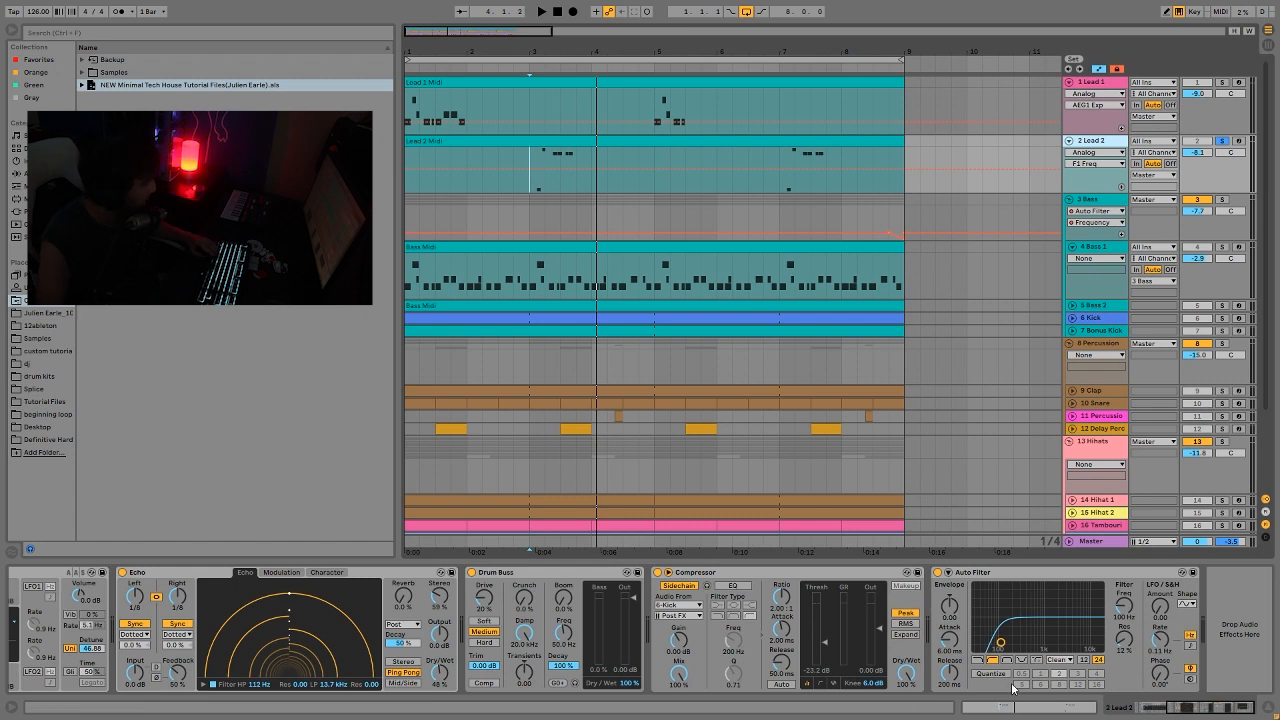
Step: Audition Lead 2 with a higher Auto Filter high-pass cutoff and more resonance, and undo the filter change
drag(1000, 643, 1019, 636)
key(space)
key(space)
key(space)
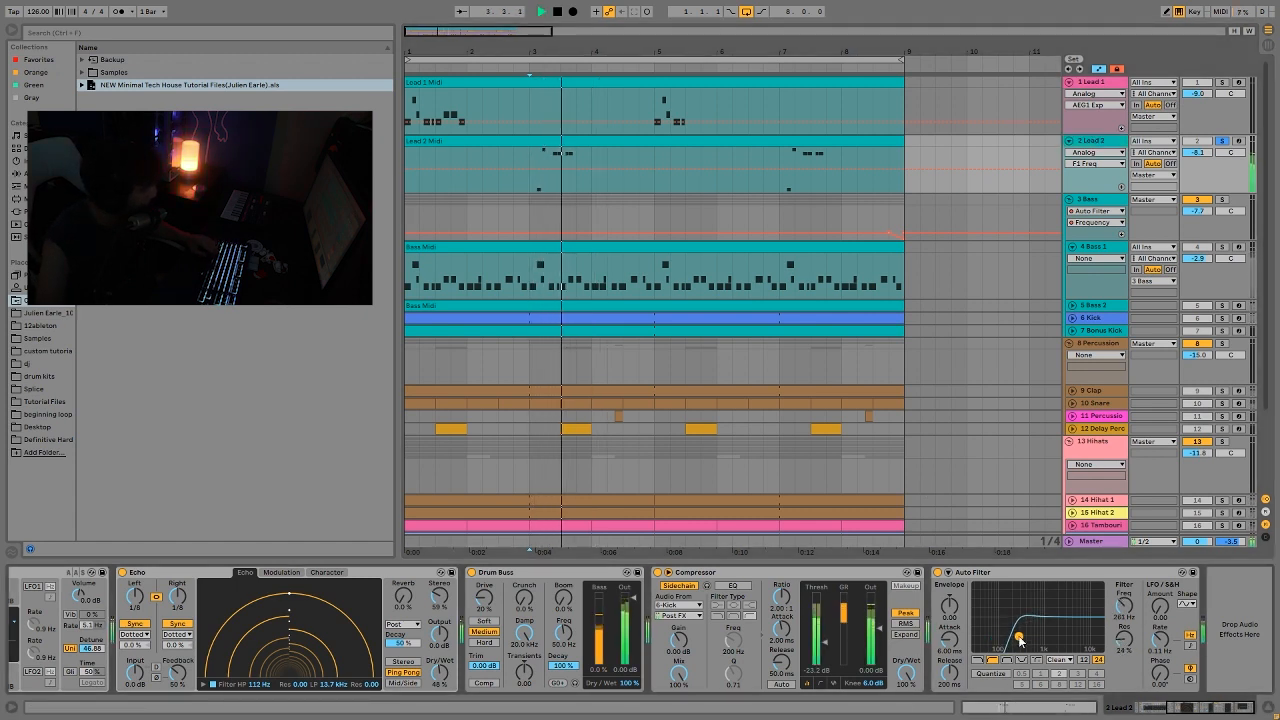
key(space)
key(ctrl+z)
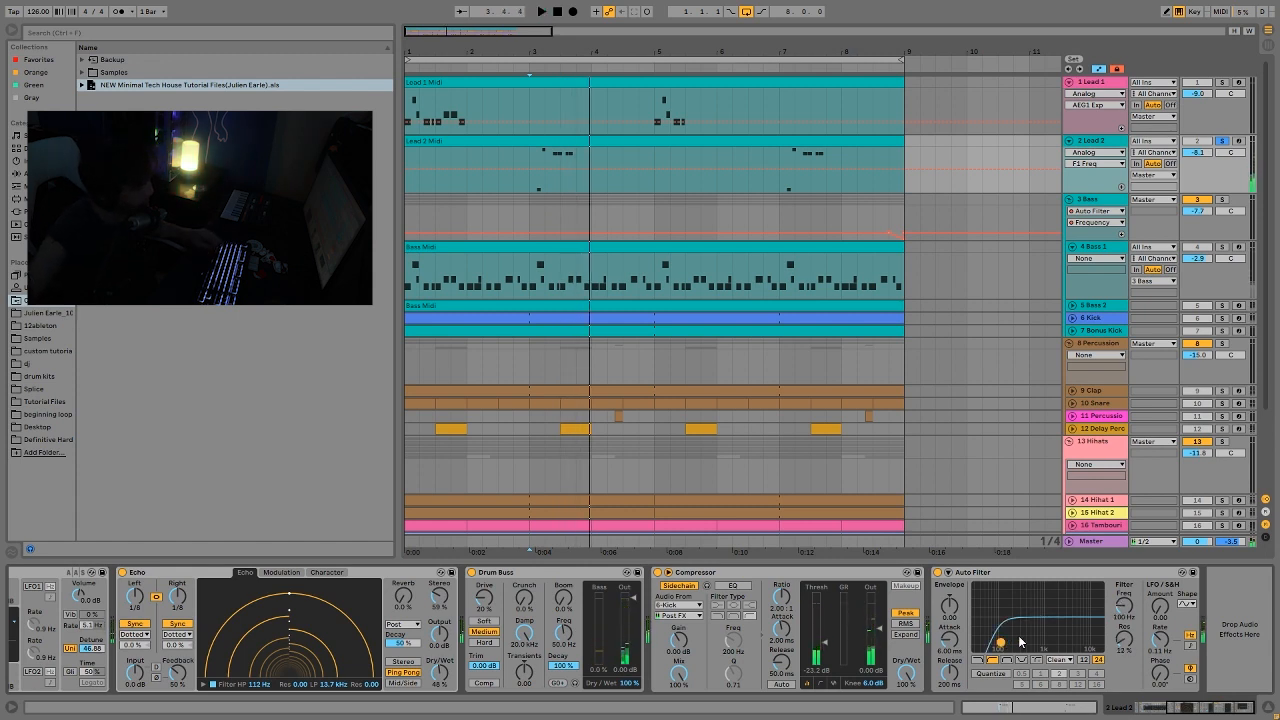
Step: Play the soloed Lead 2 with its original Auto Filter setting for comparison
key(space)
key(space)
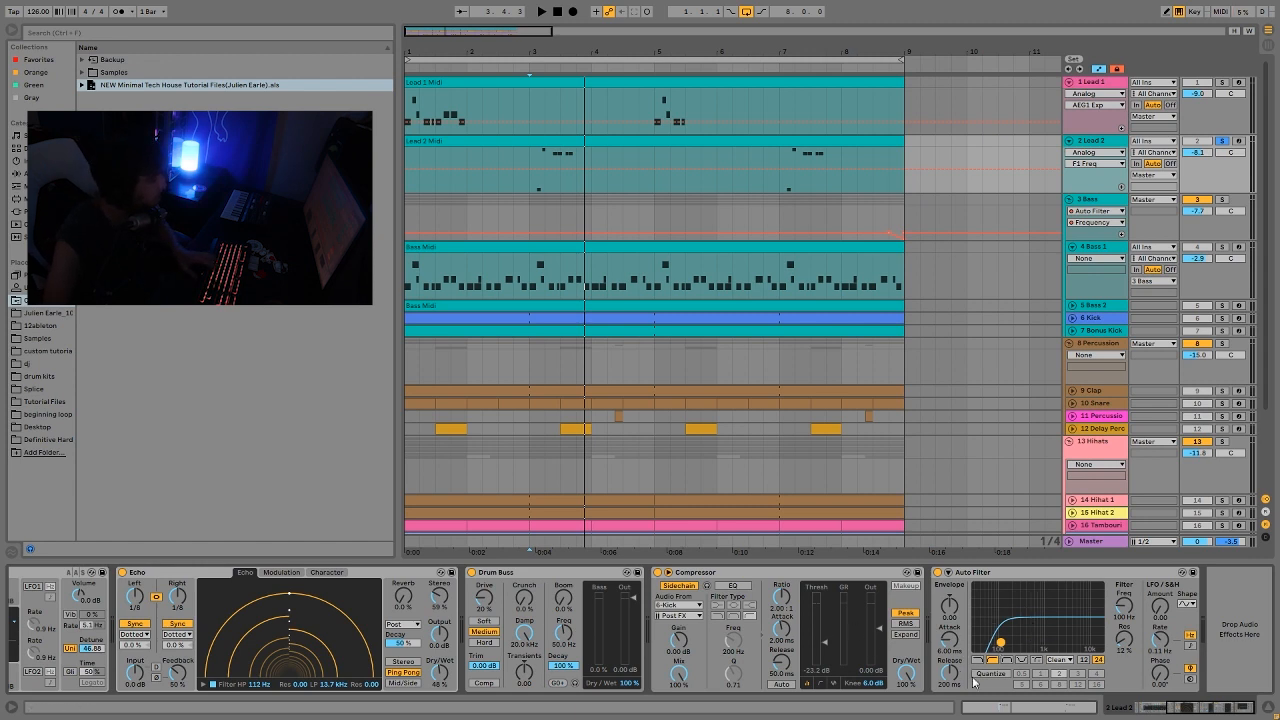
key(space)
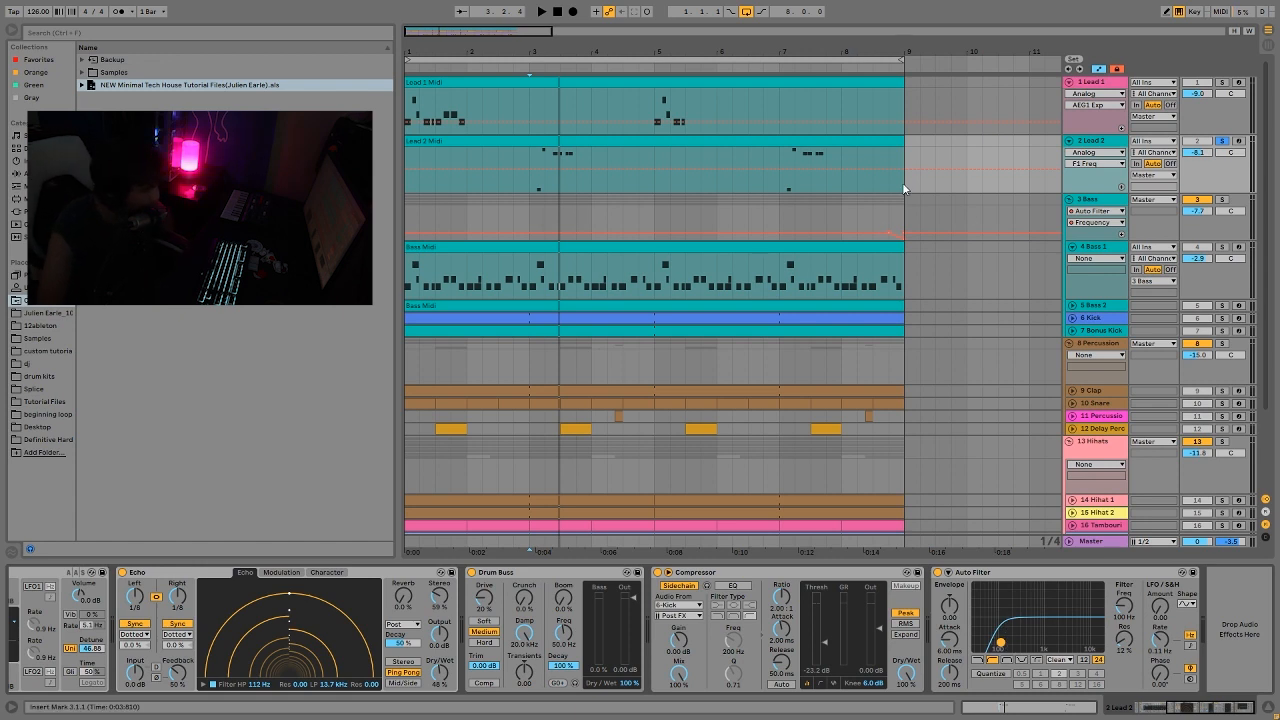
Step: Solo Bass 1 and Bass 2, play them from bar 3, unfold Bass 2 and open Bass 1's MIDI clip
click(1222, 248)
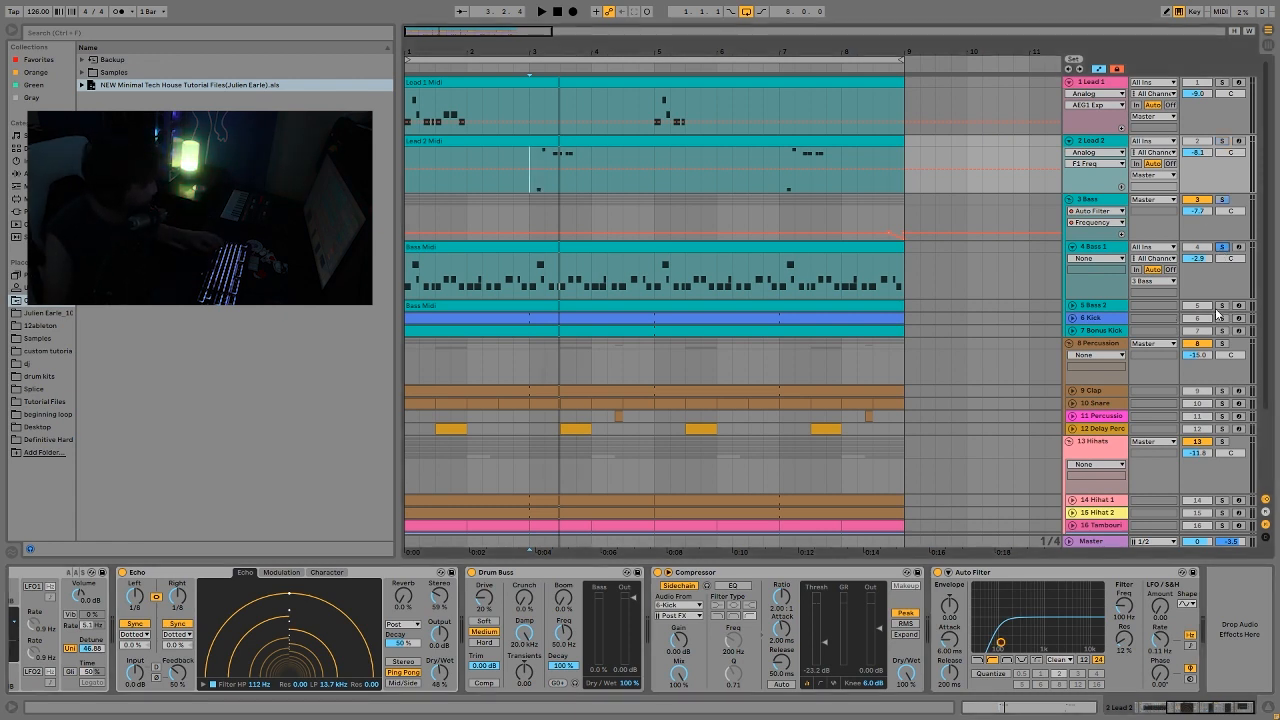
ctrl+click(1222, 306)
key(space)
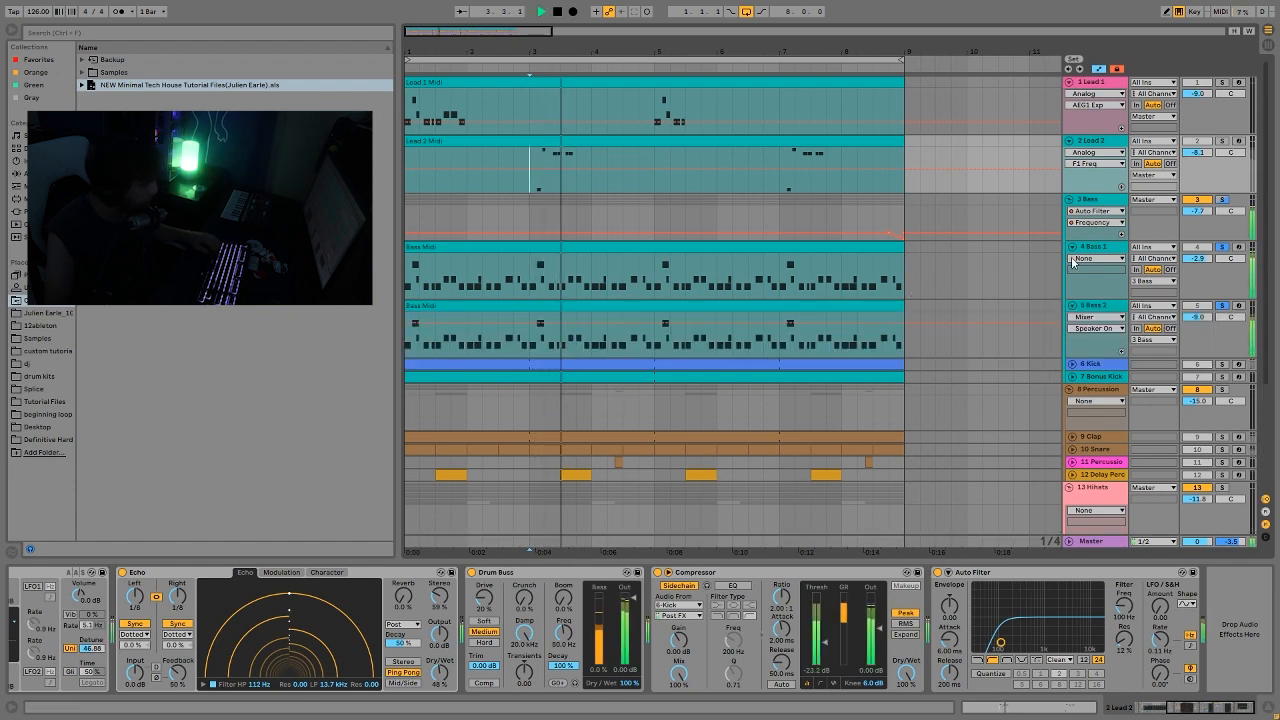
click(1071, 305)
double_click(789, 247)
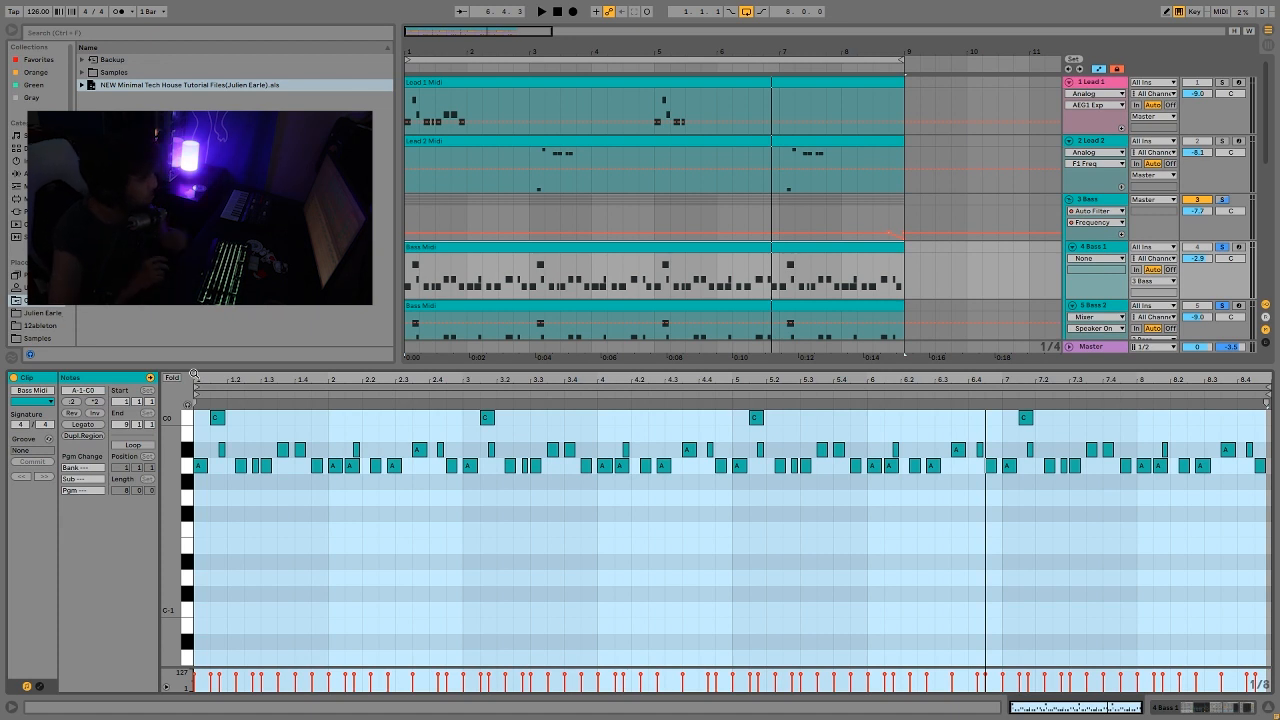
Step: Play the Bass 1 note pattern in short passes with both bass tracks soloed
key(space)
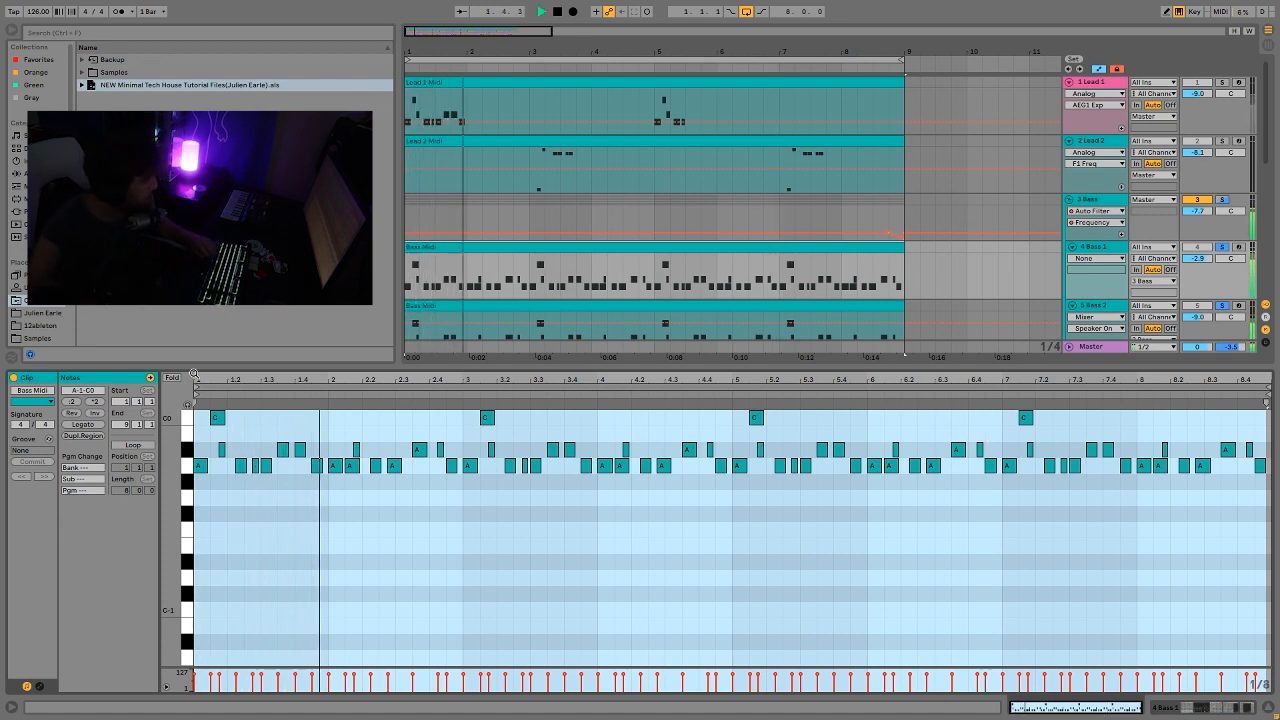
key(space)
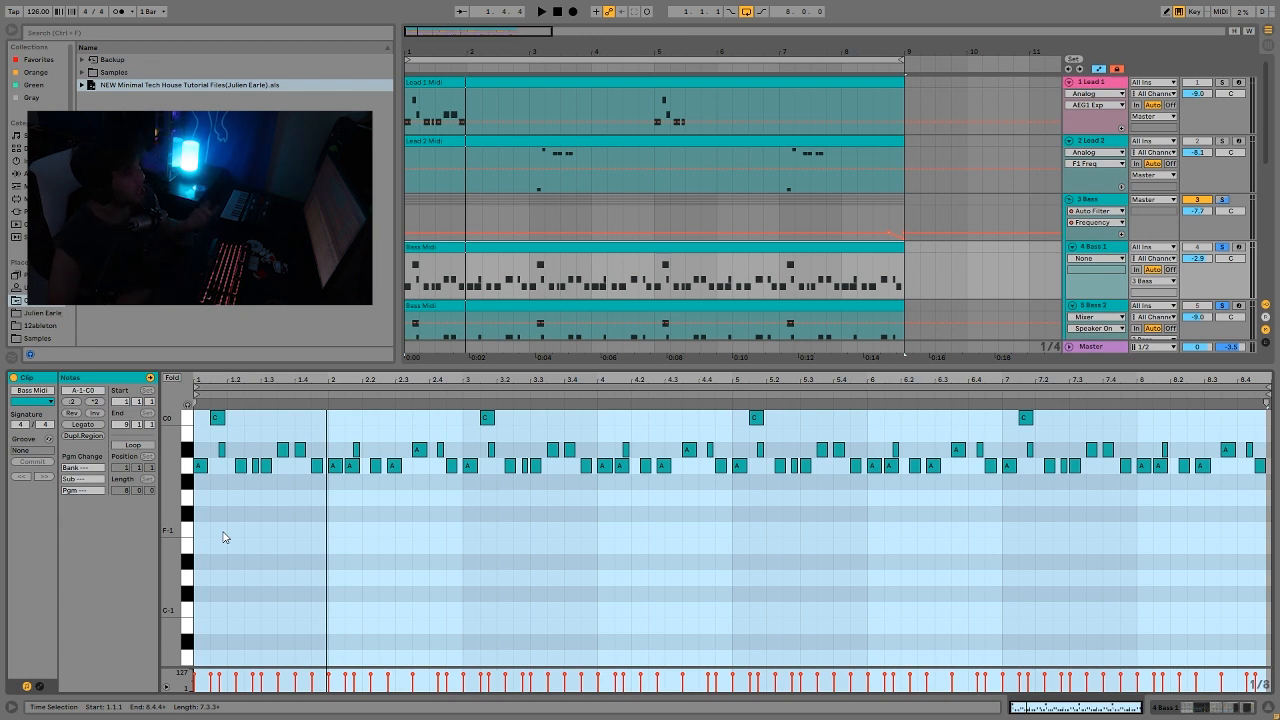
key(space)
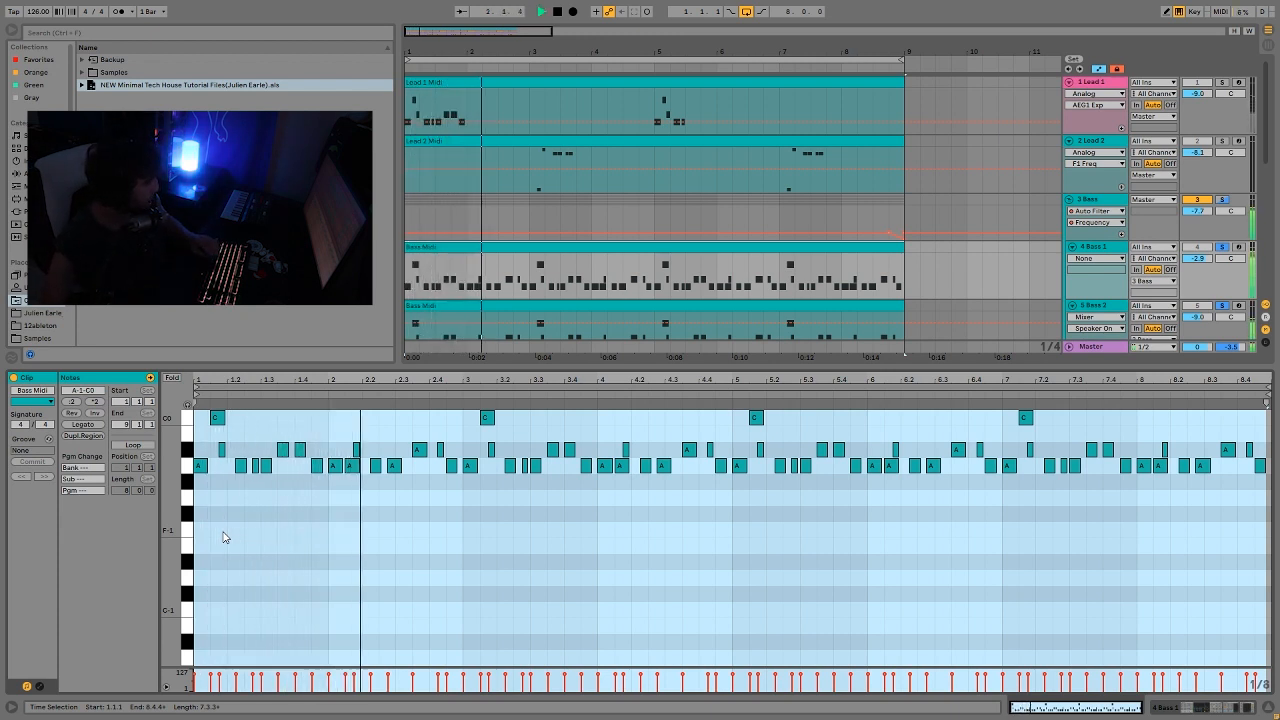
key(space)
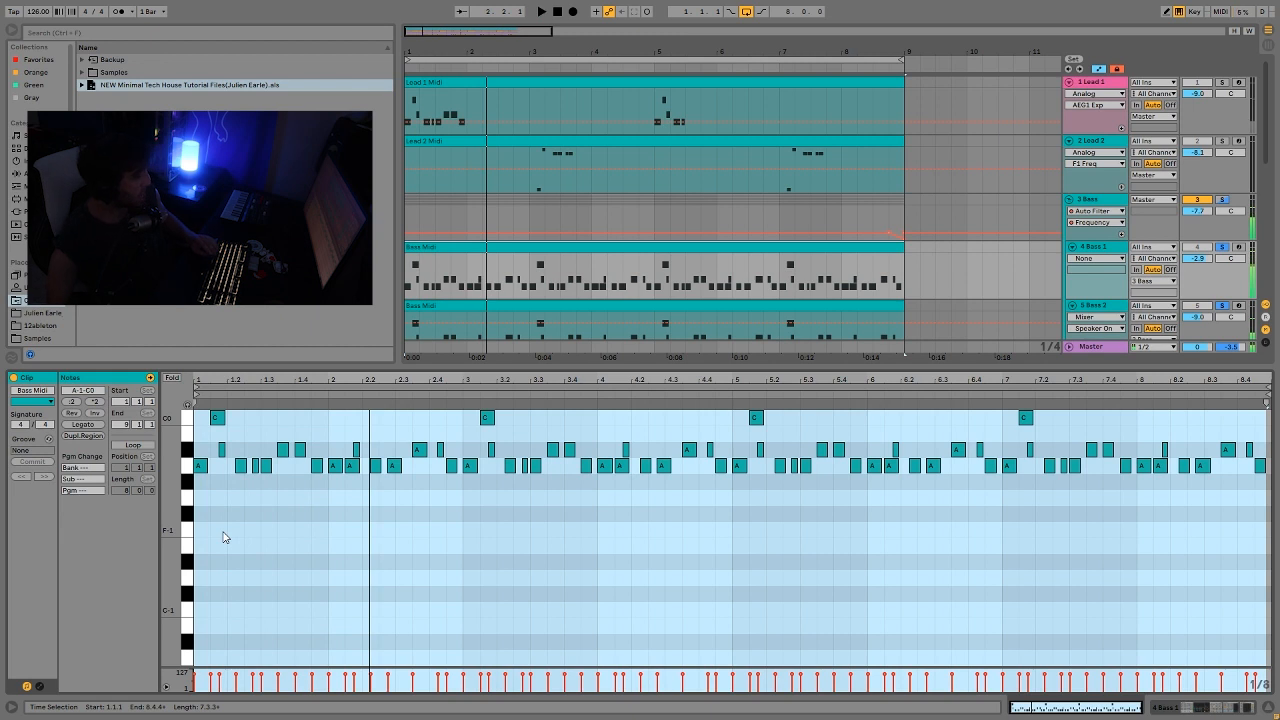
Step: Arm Lead 1 and briefly solo it, and replay the two soloed basses from bar 1
click(1222, 83)
key(x)
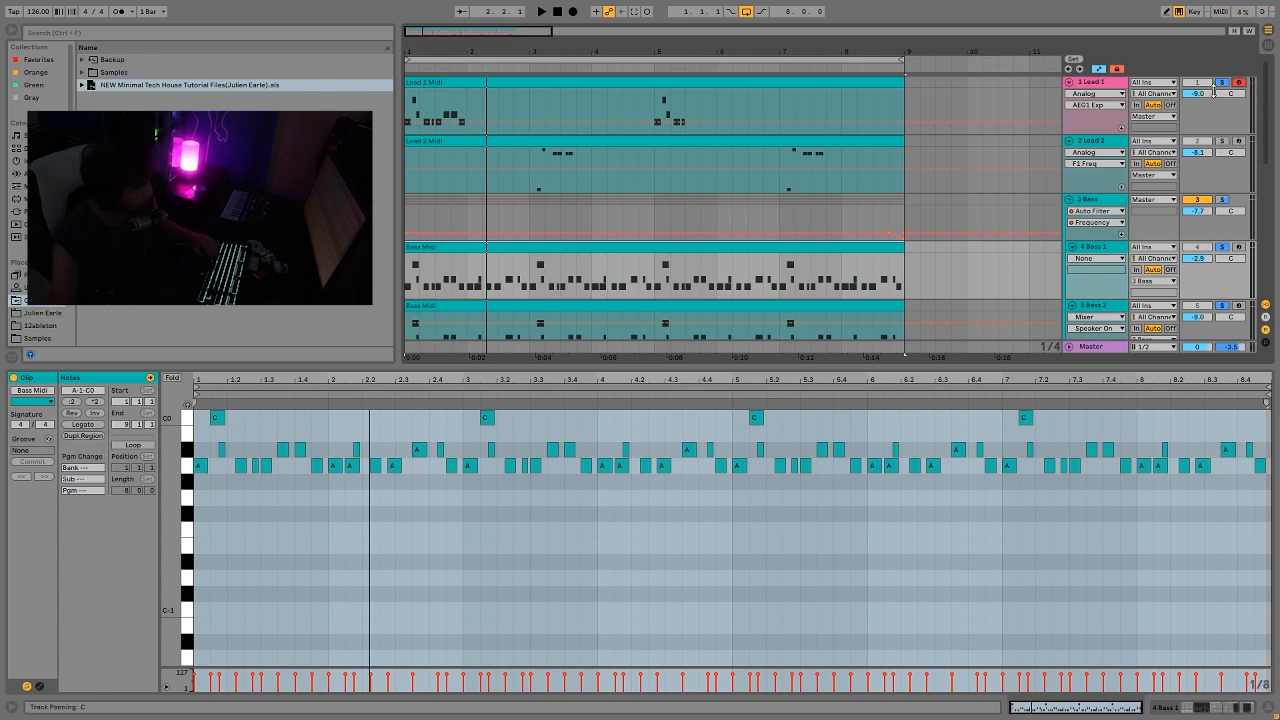
click(1221, 83)
key(space)
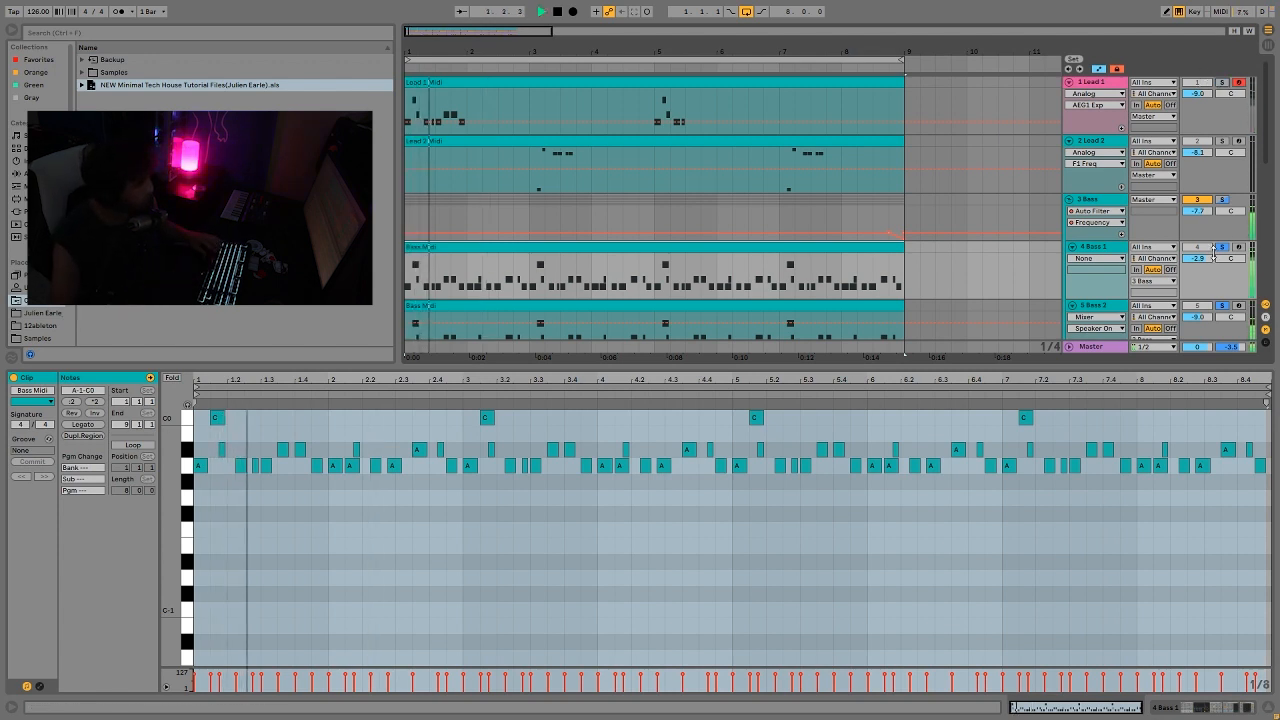
key(space)
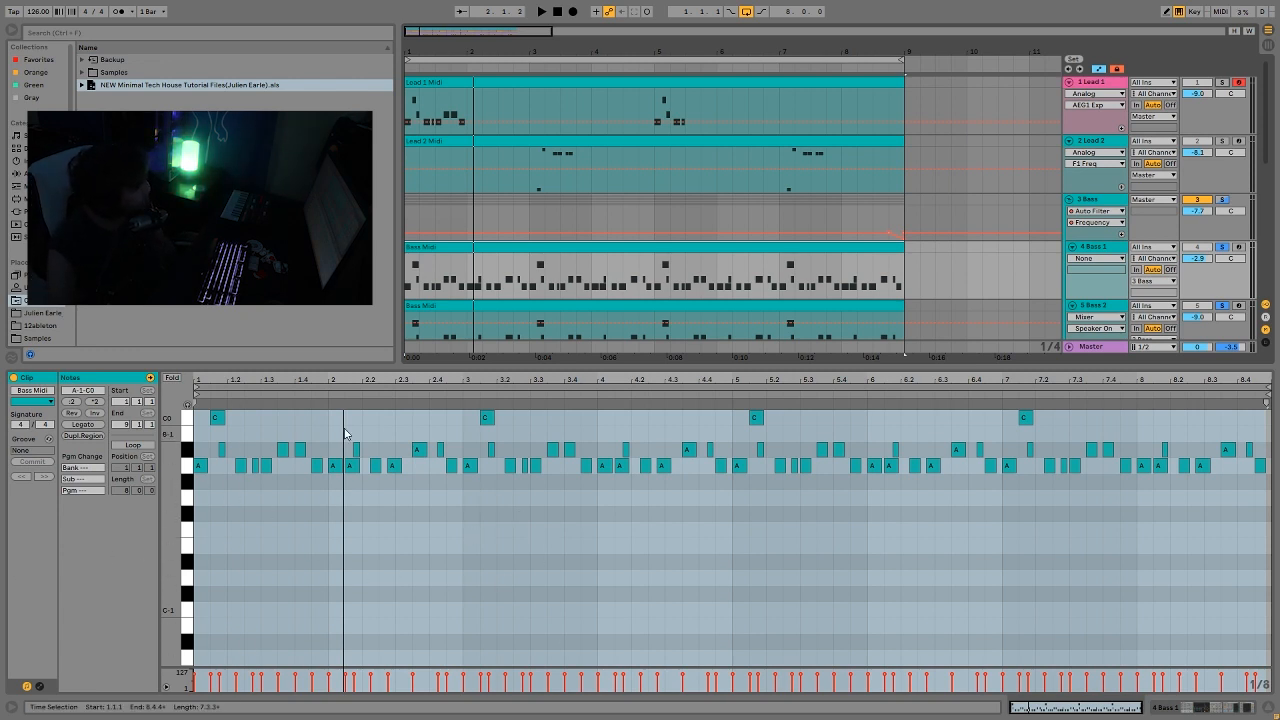
Step: Select all C0 notes in the Bass 1 clip and play the pattern from the first of them
click(180, 449)
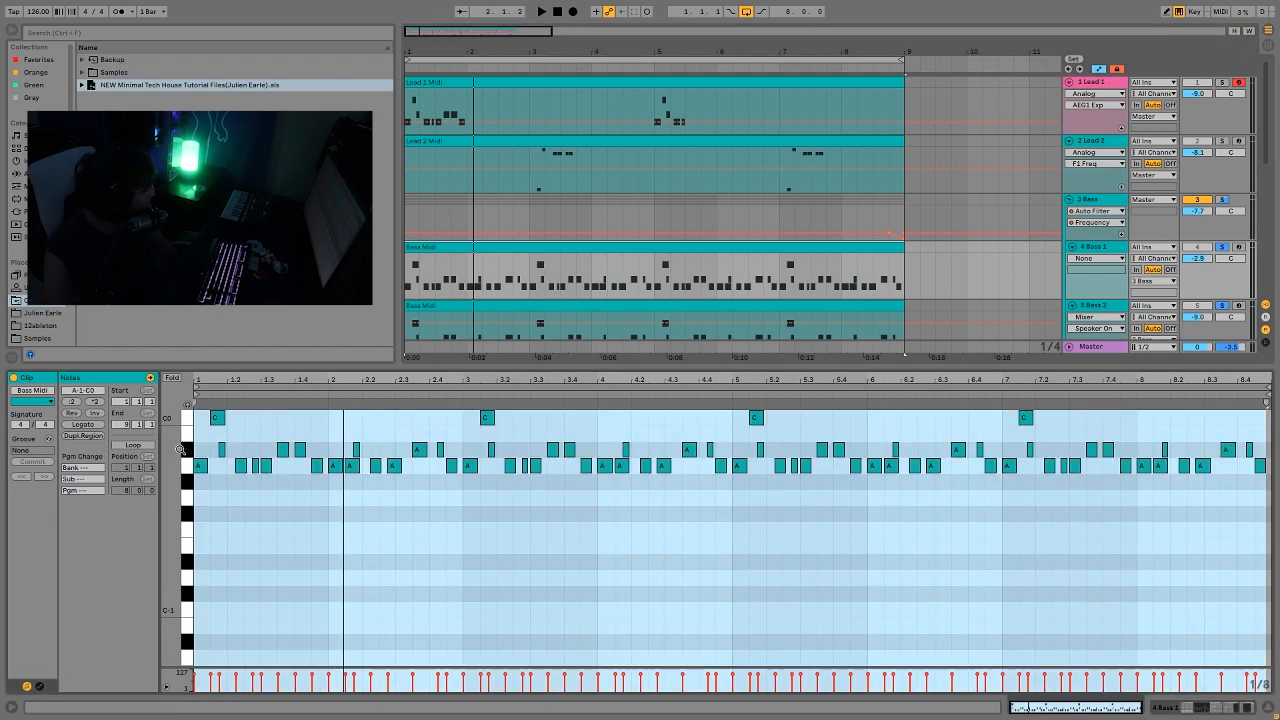
click(187, 417)
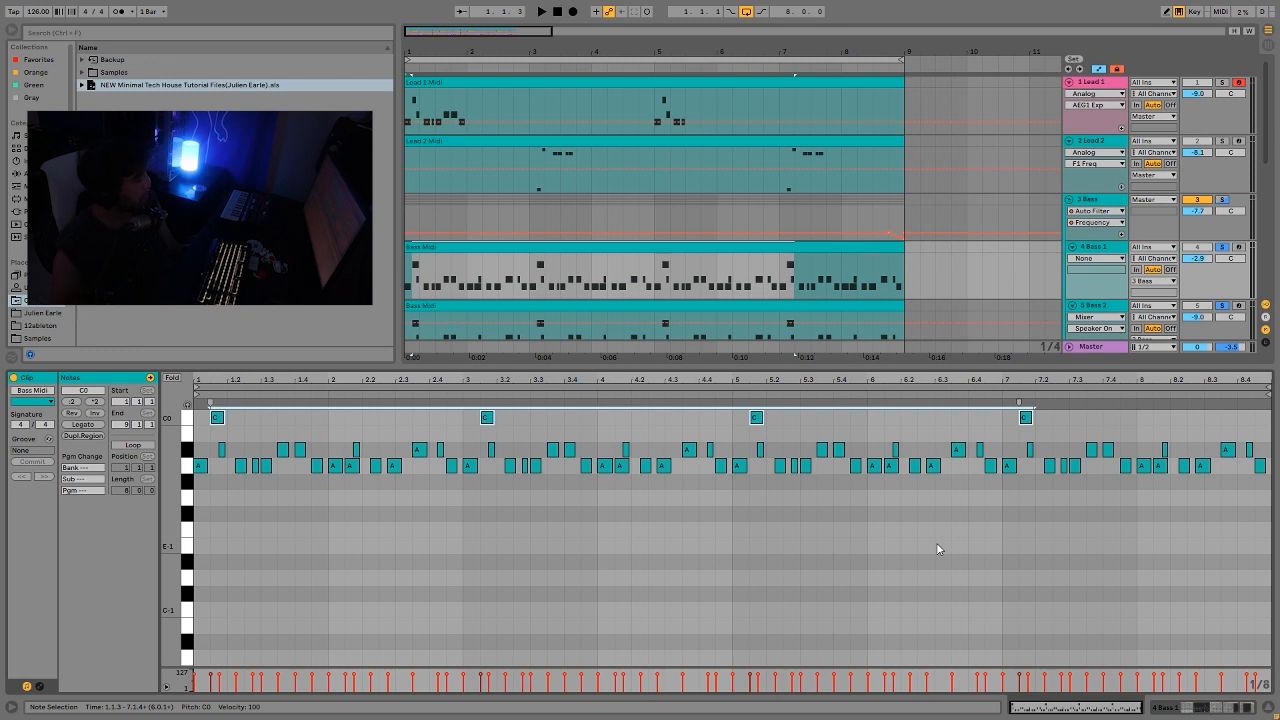
key(space)
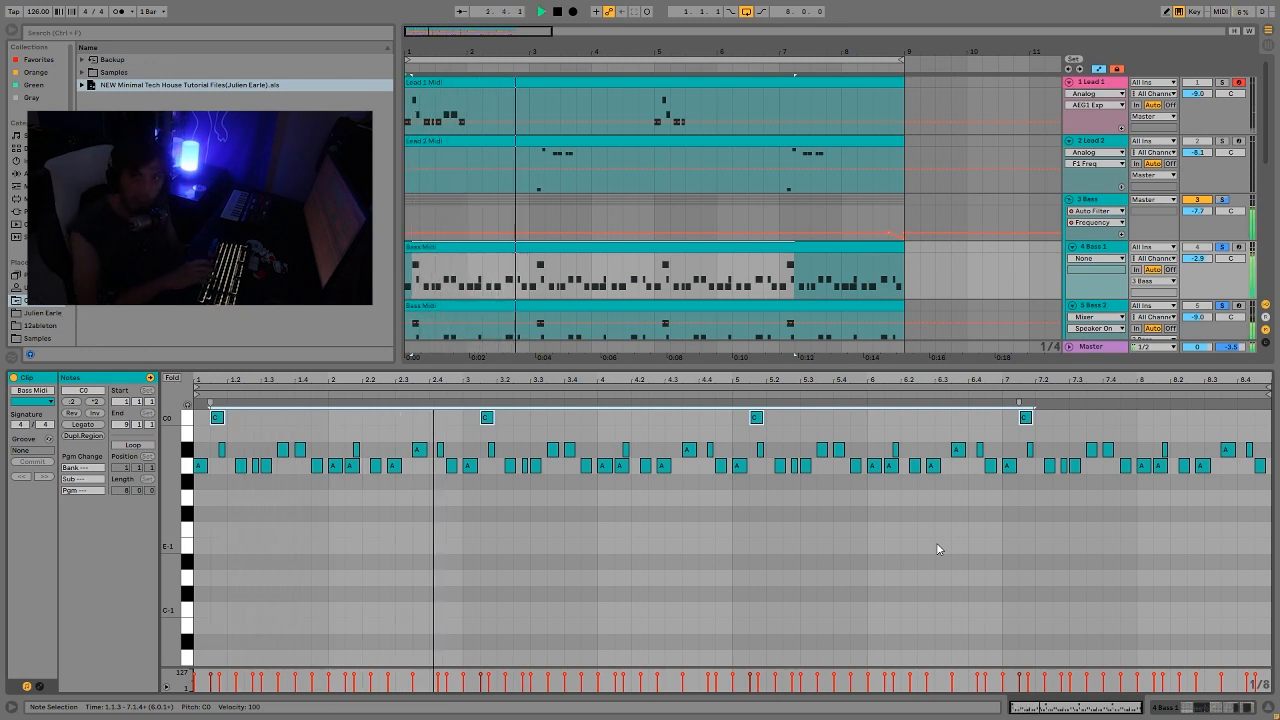
key(space)
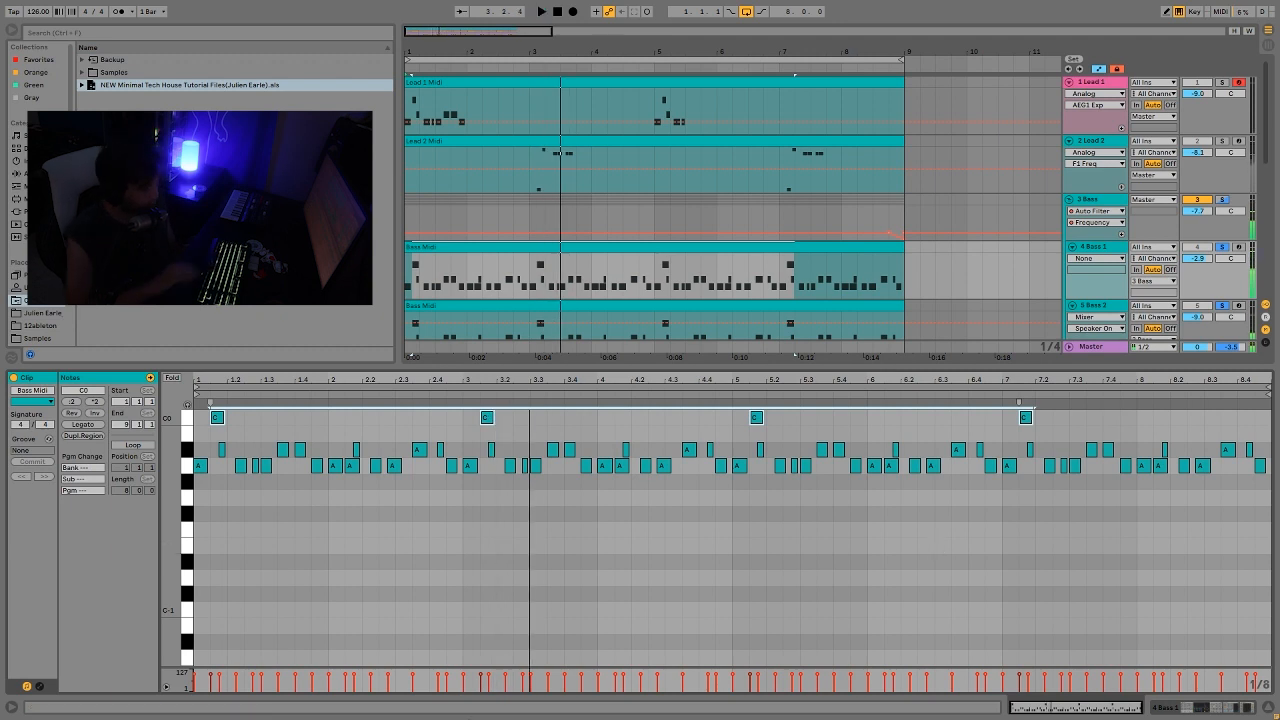
Step: Show Bass 1's Operator, Drum Buss and Compressor chain and play the track with Bass 2 unsoloed
click(1107, 237)
click(1107, 250)
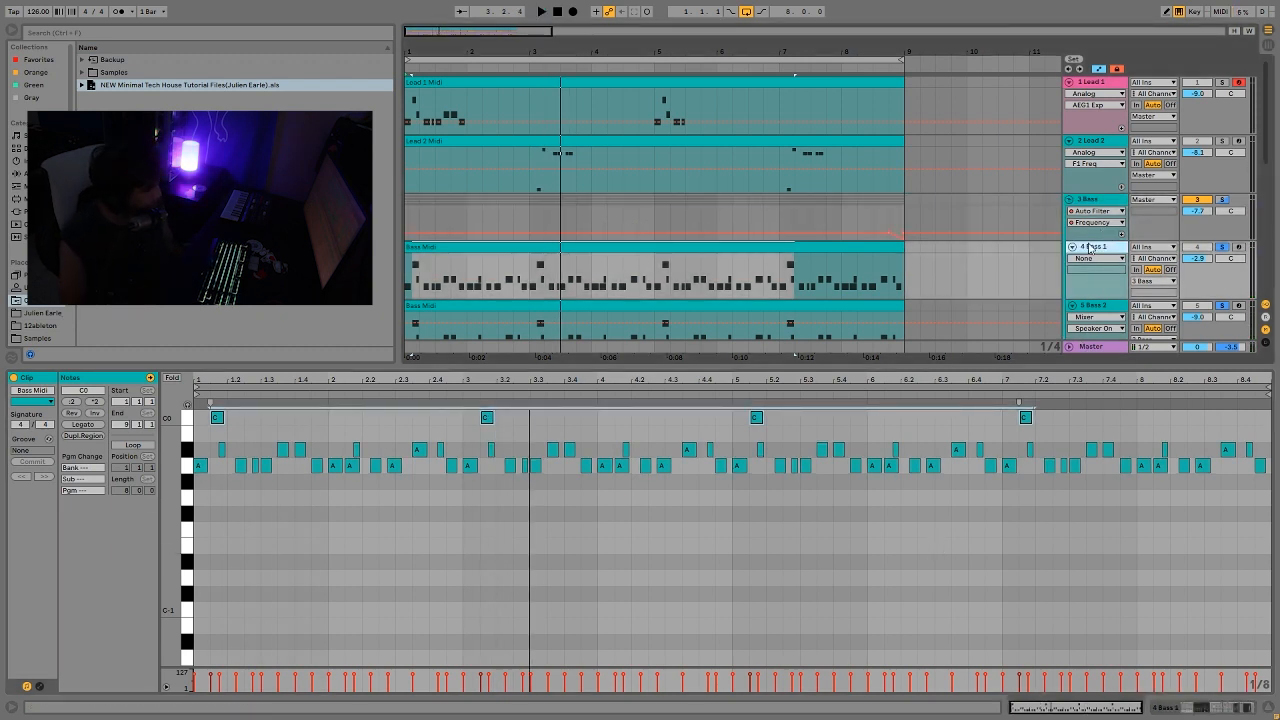
double_click(1090, 248)
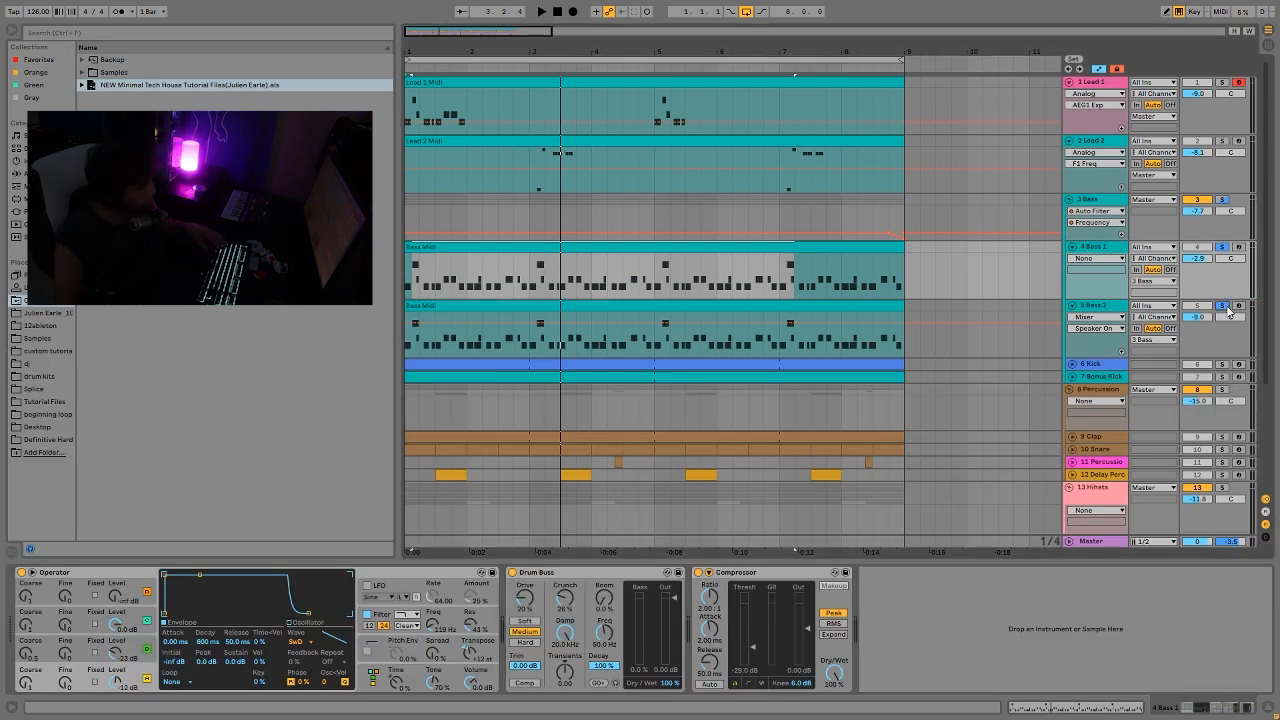
key(space)
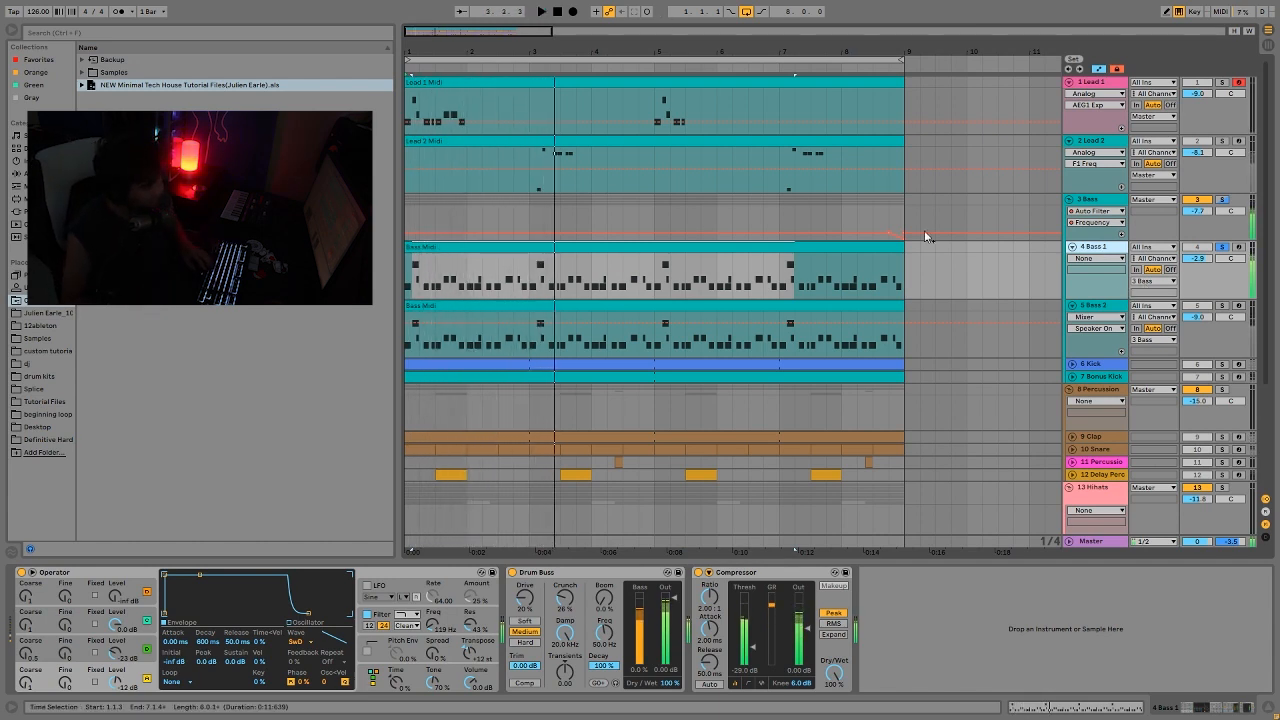
key(space)
key(space)
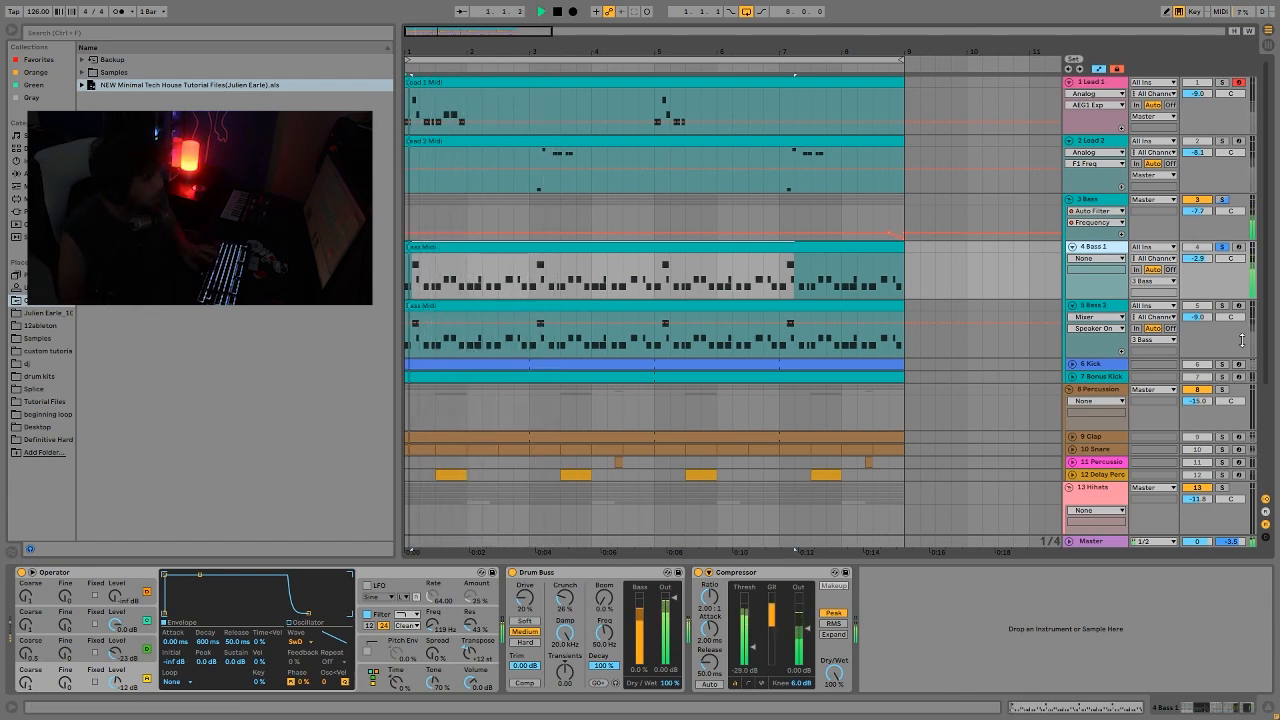
Step: Select and solo Bass 2 to hear it alone with its device chain, and release the solo
click(1120, 311)
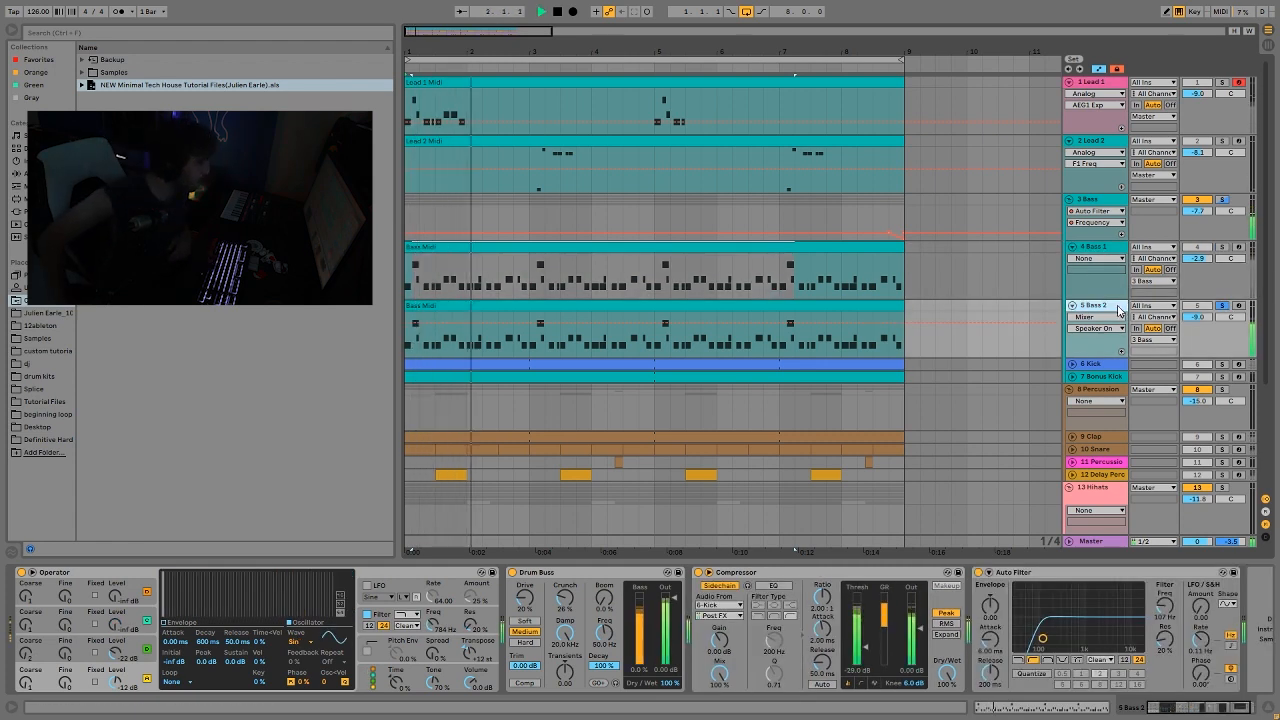
key(space)
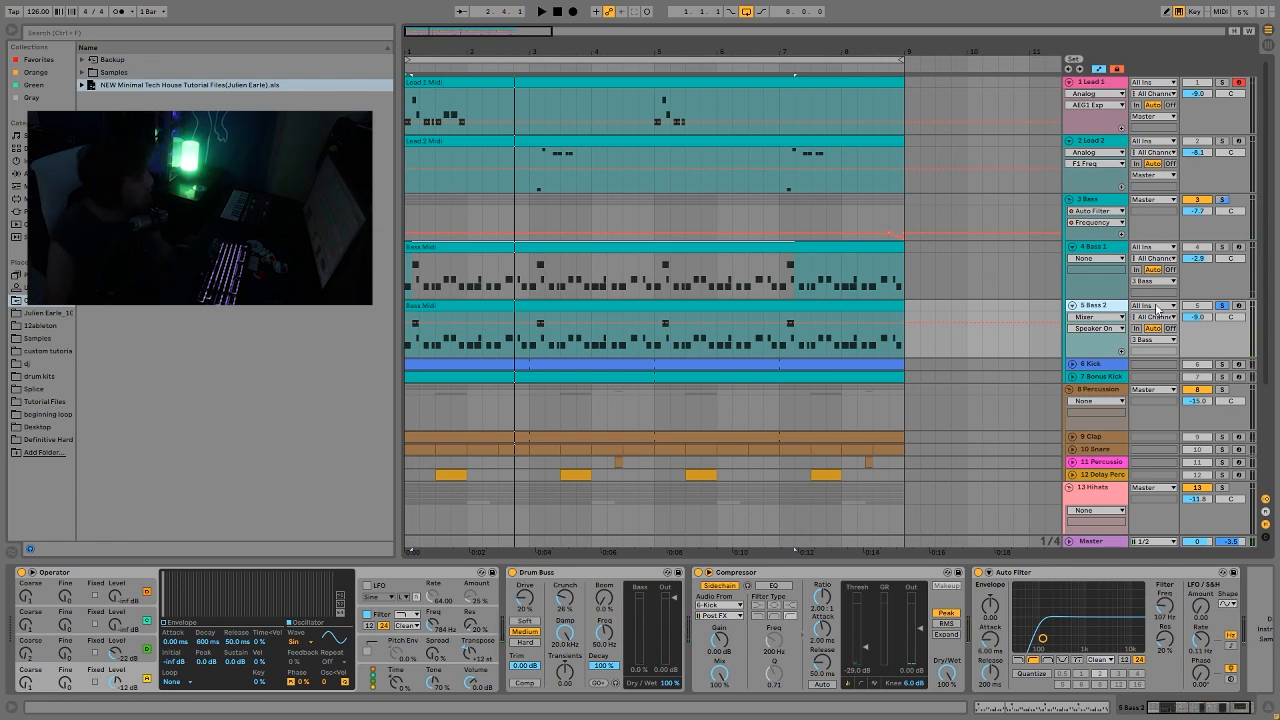
click(1229, 318)
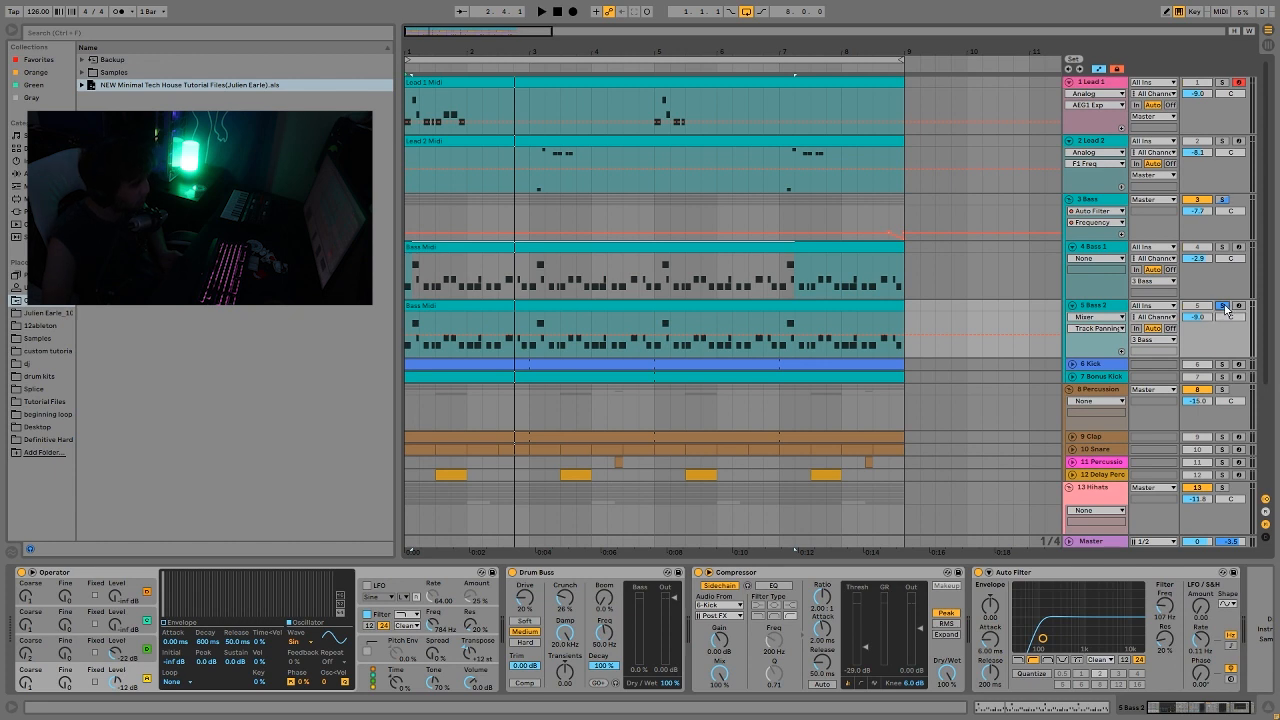
click(1224, 306)
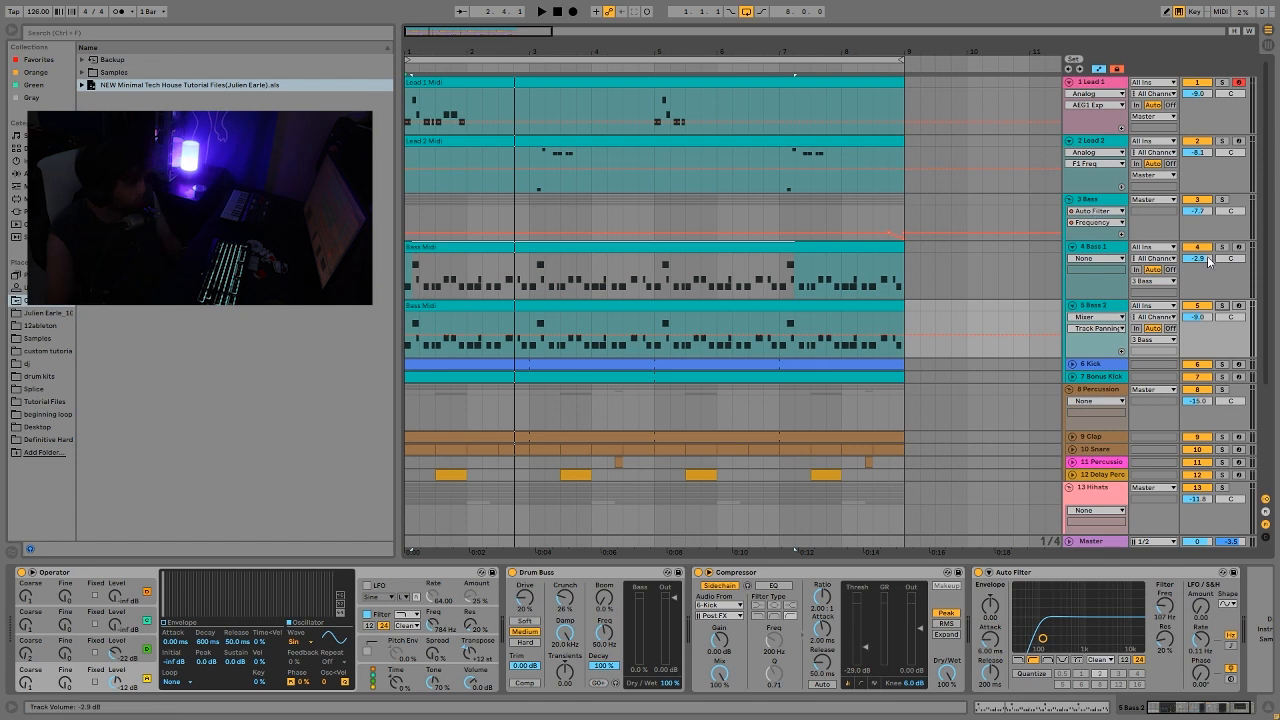
Step: Solo Bass 1 again and play it in short passes while examining its Operator settings
click(1093, 247)
key(space)
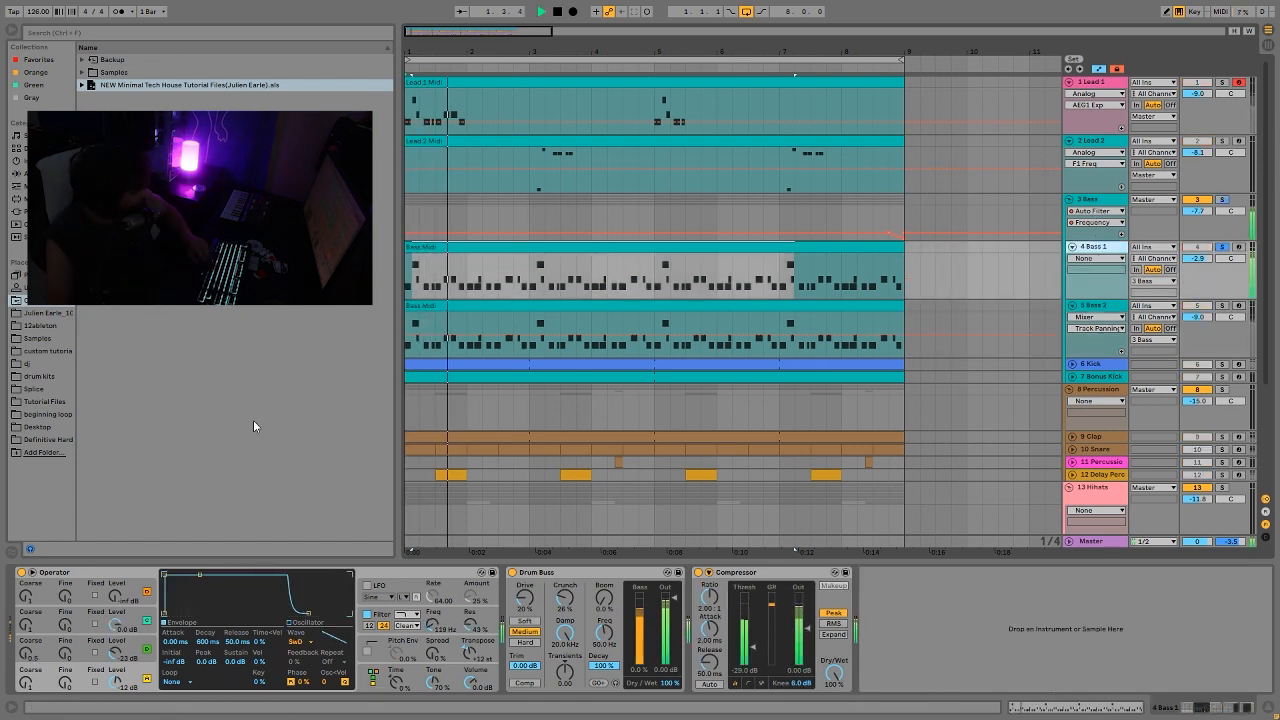
key(space)
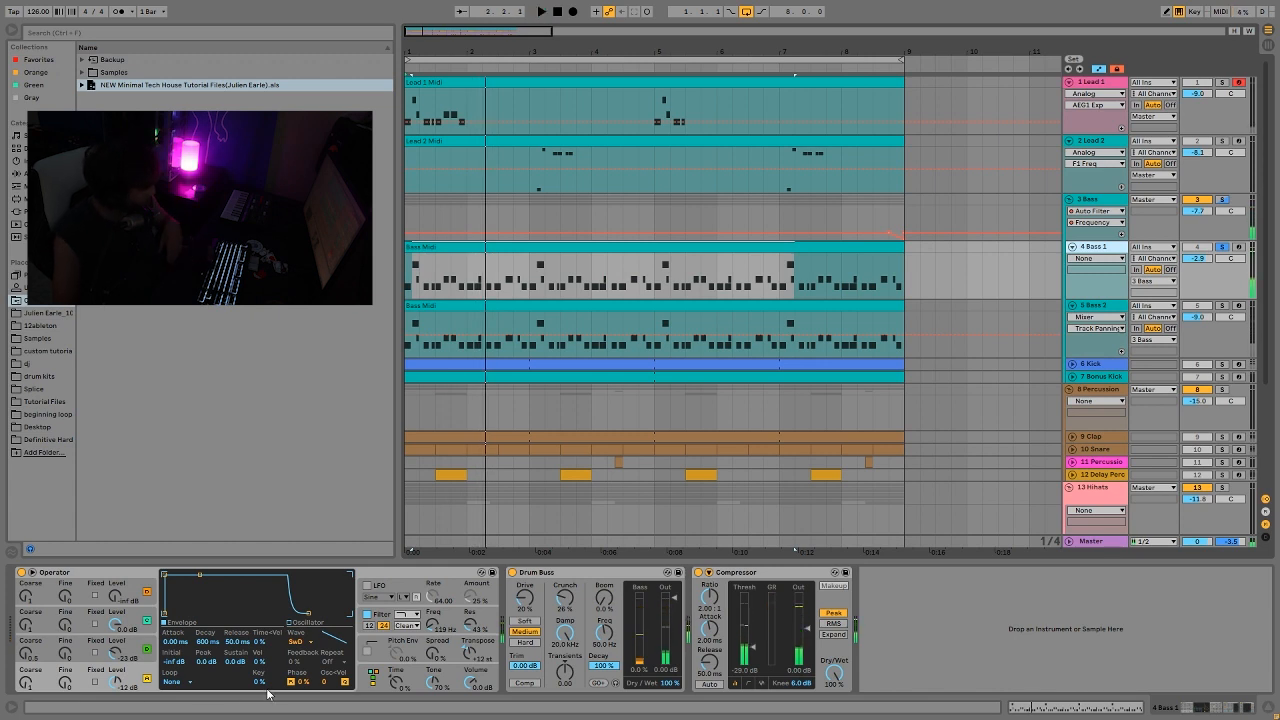
key(space)
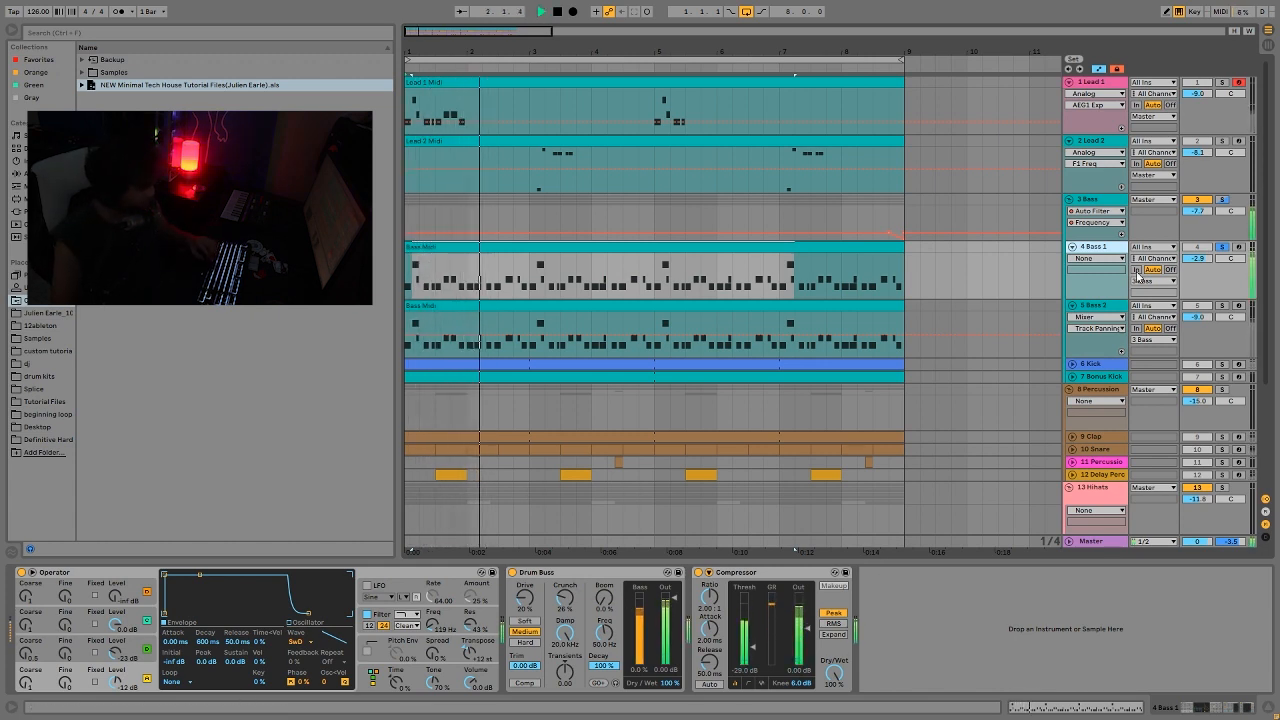
key(space)
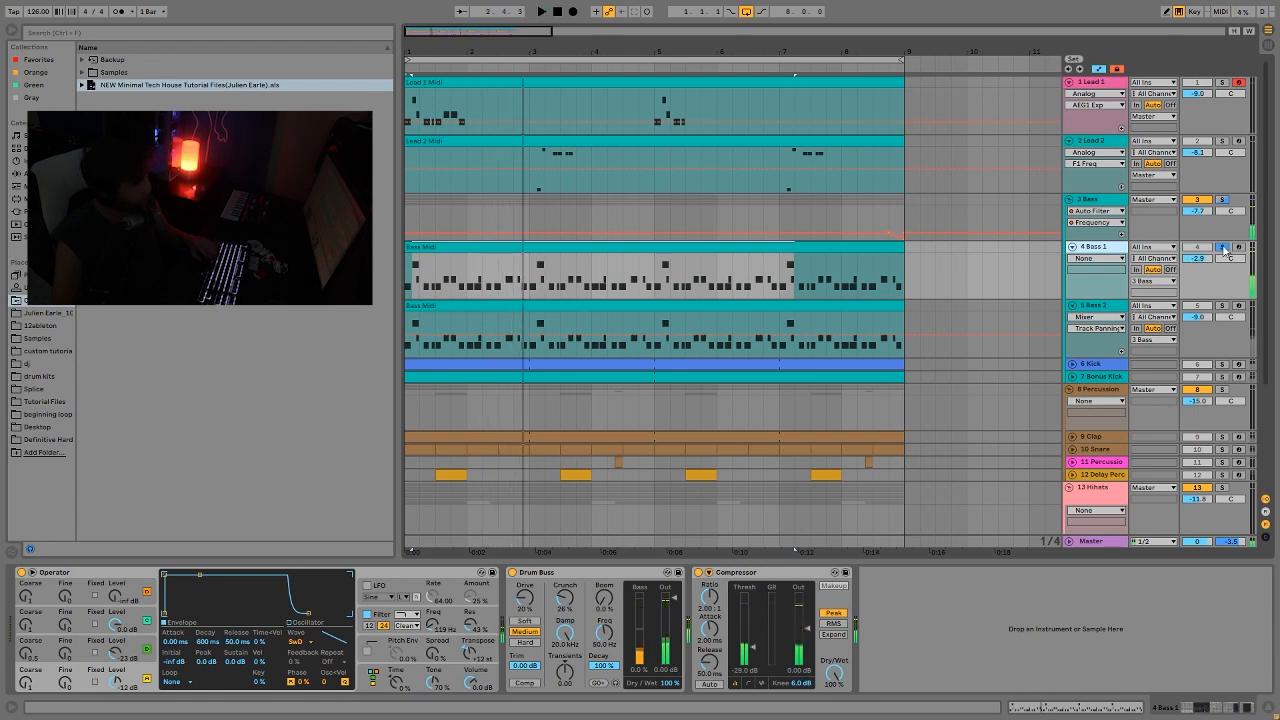
Step: Play Bass 1 alone from bar 1 and add Bass 2 to the solo during playback to hear them layered
click(1220, 247)
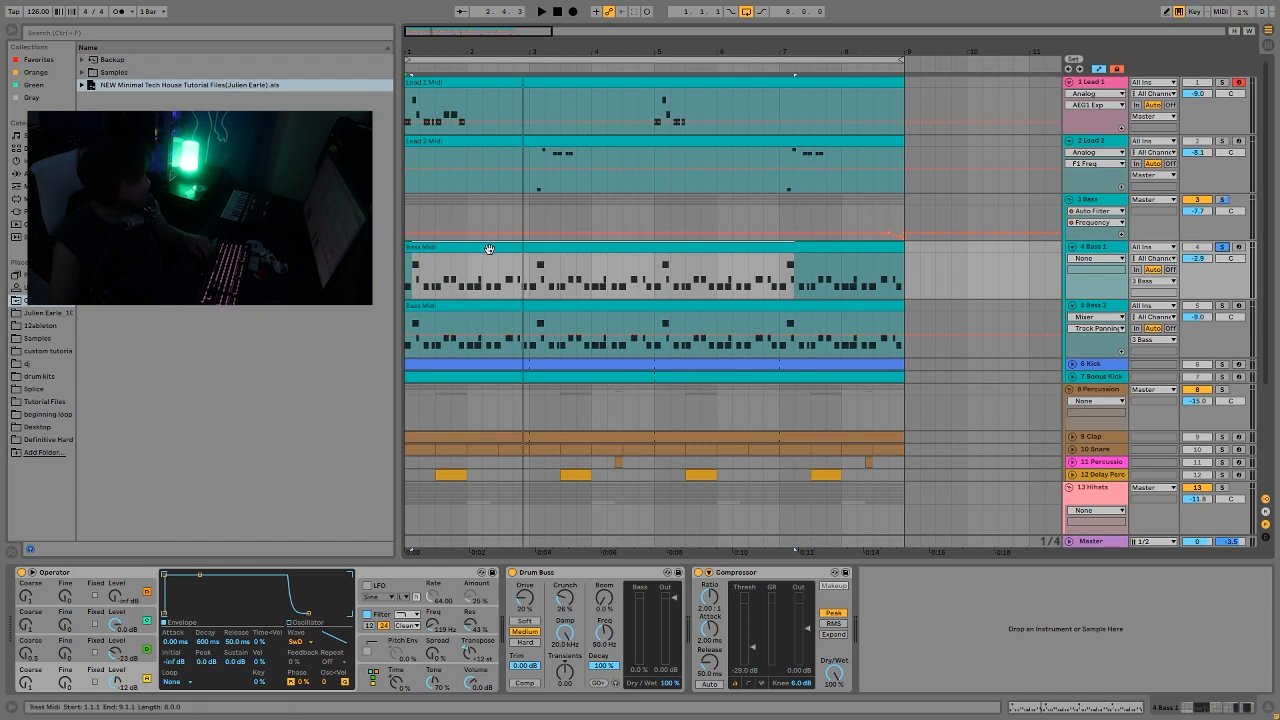
key(space)
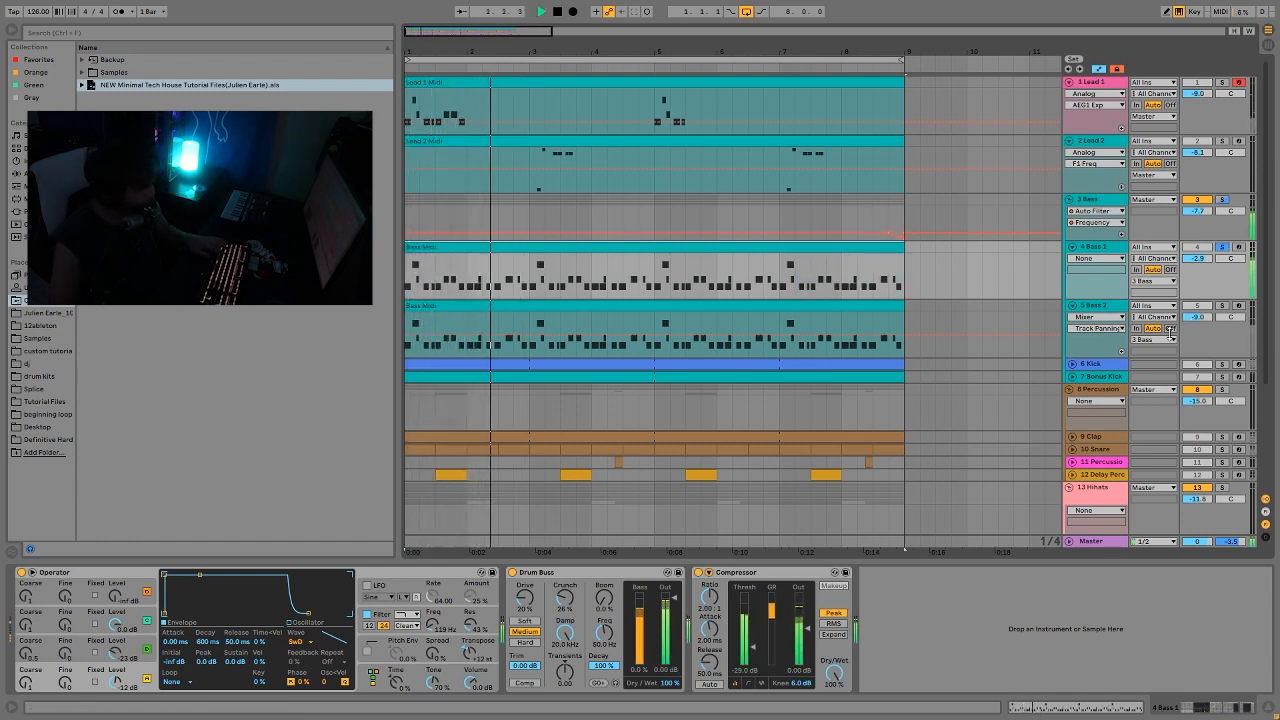
click(1221, 305)
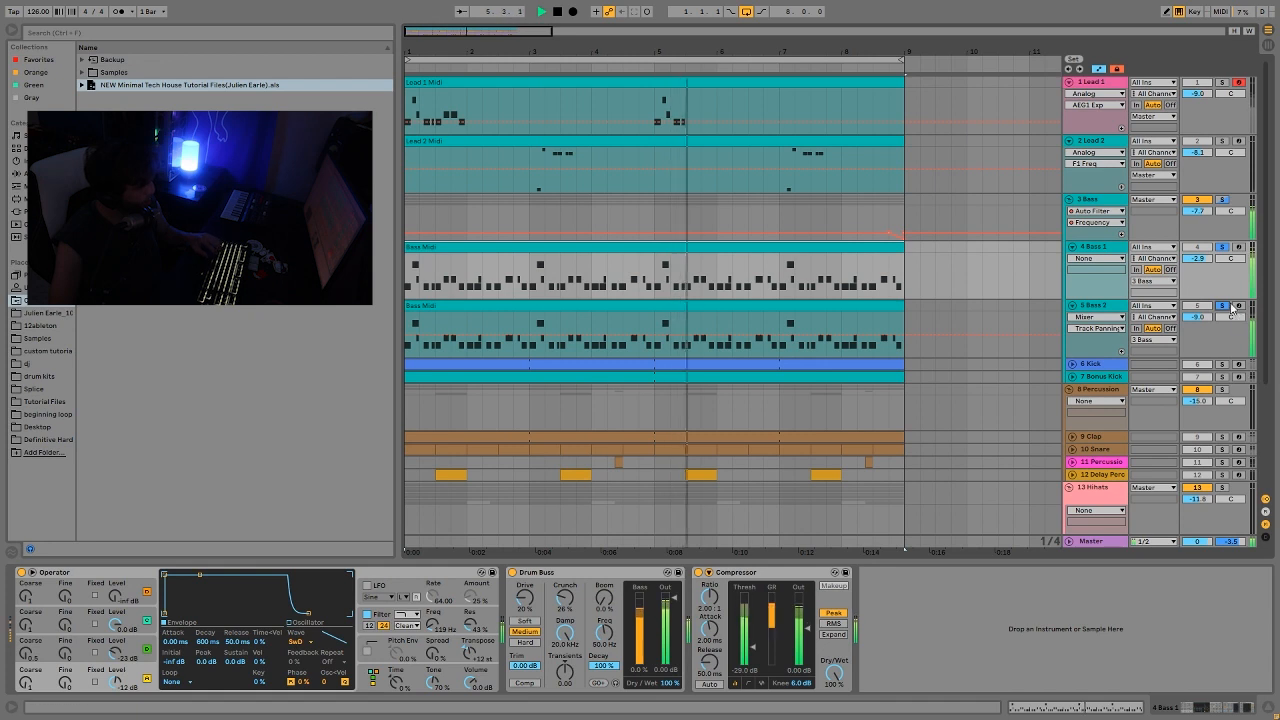
key(space)
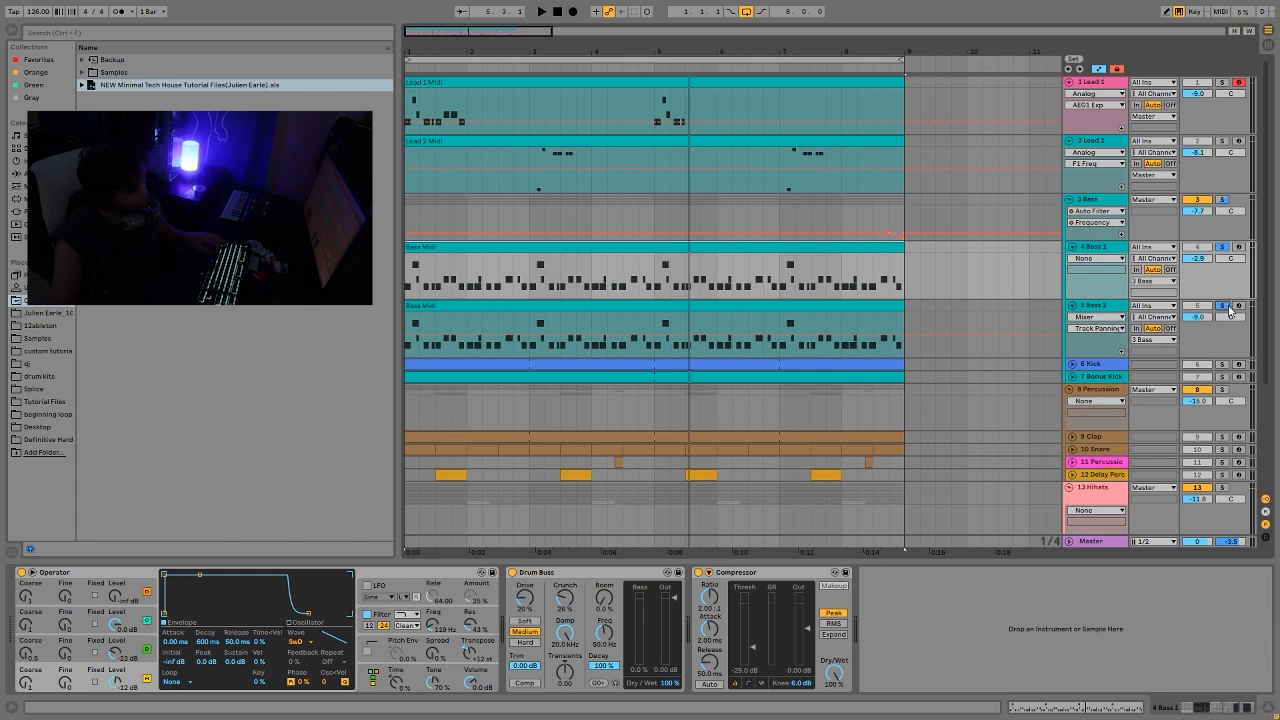
Step: Show Bass 2's device chain, unsolo both basses and play the full loop to hear them in the mix
click(1110, 307)
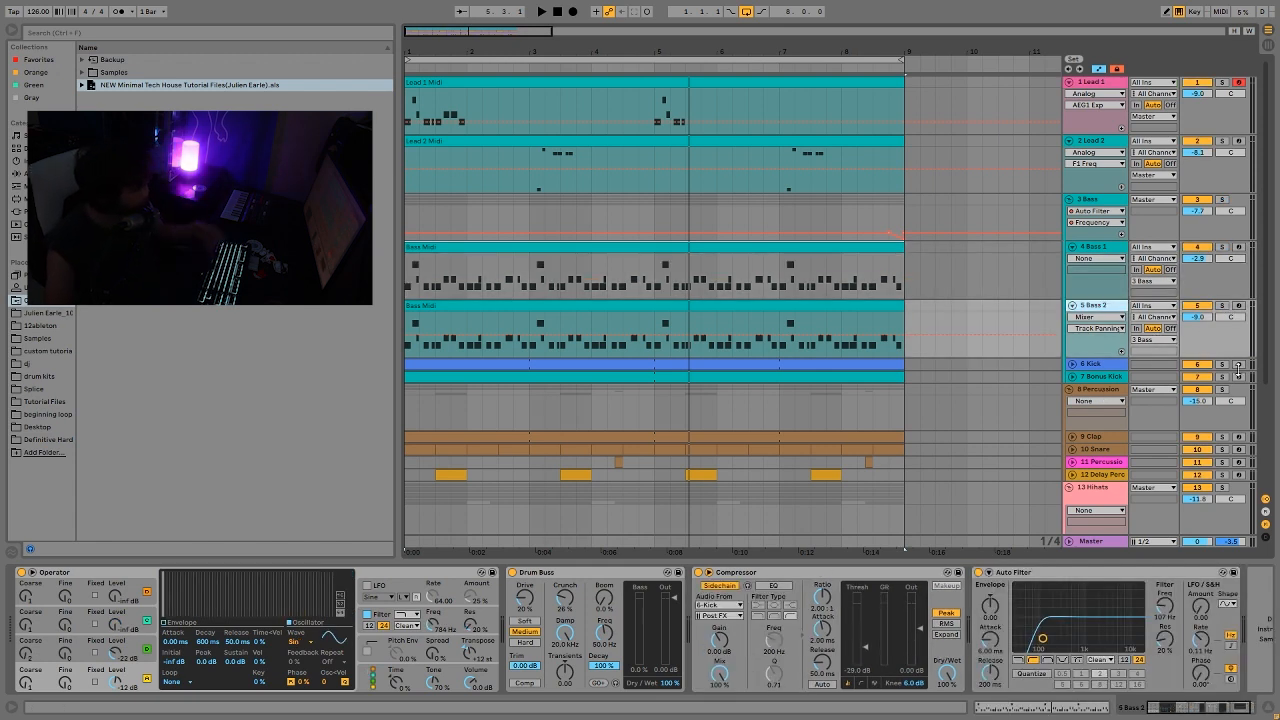
key(space)
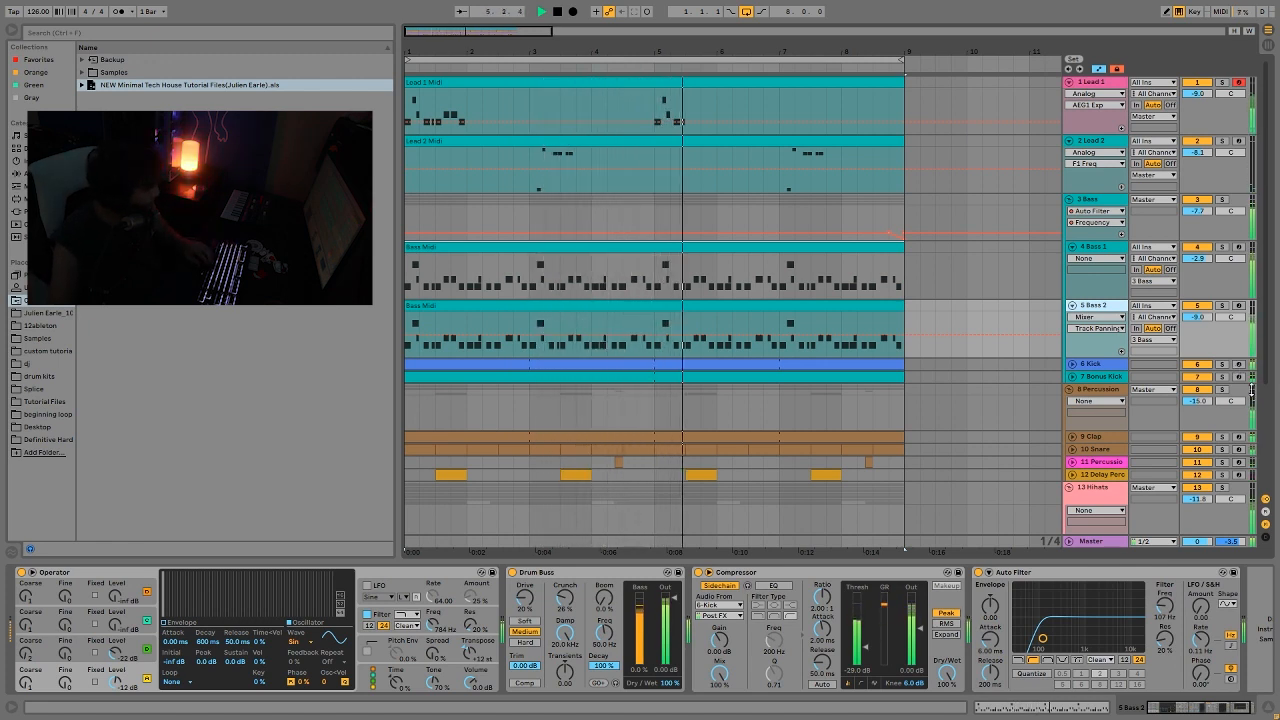
key(space)
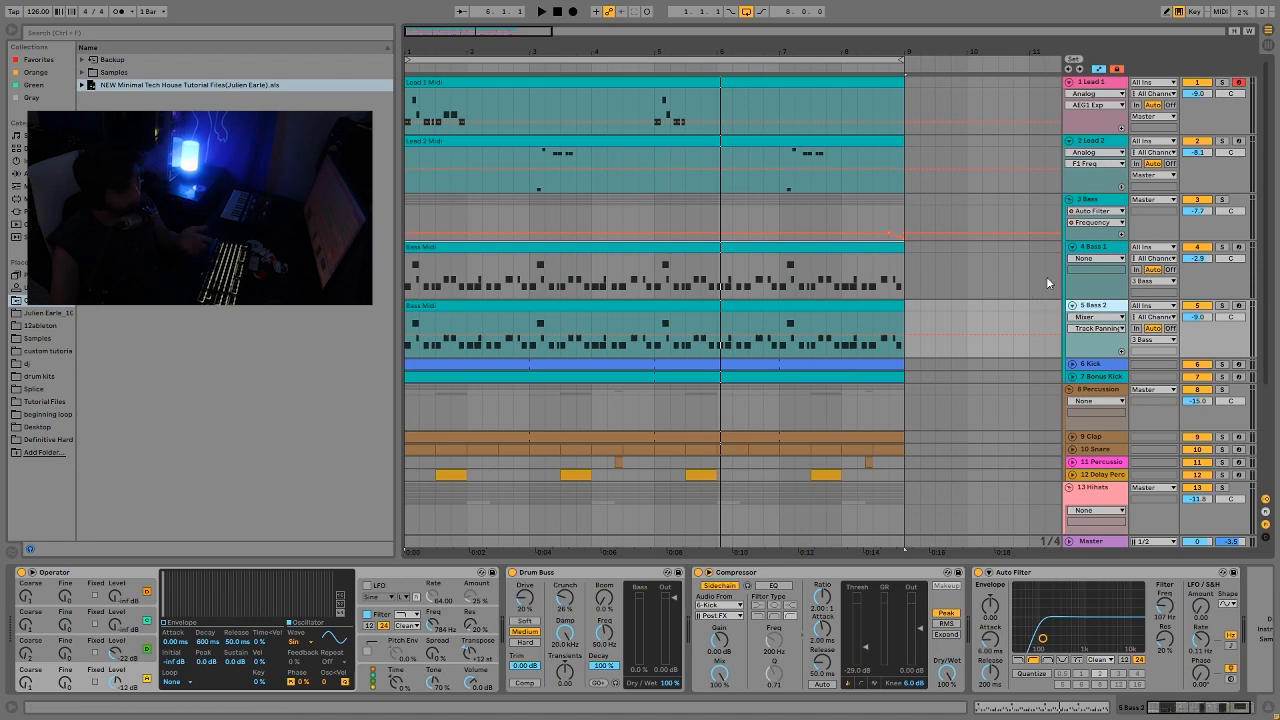
Step: Solo Bass 1, look at the Bass group's Saturator and Auto Filter, and return to Bass 1's device chain
click(1099, 252)
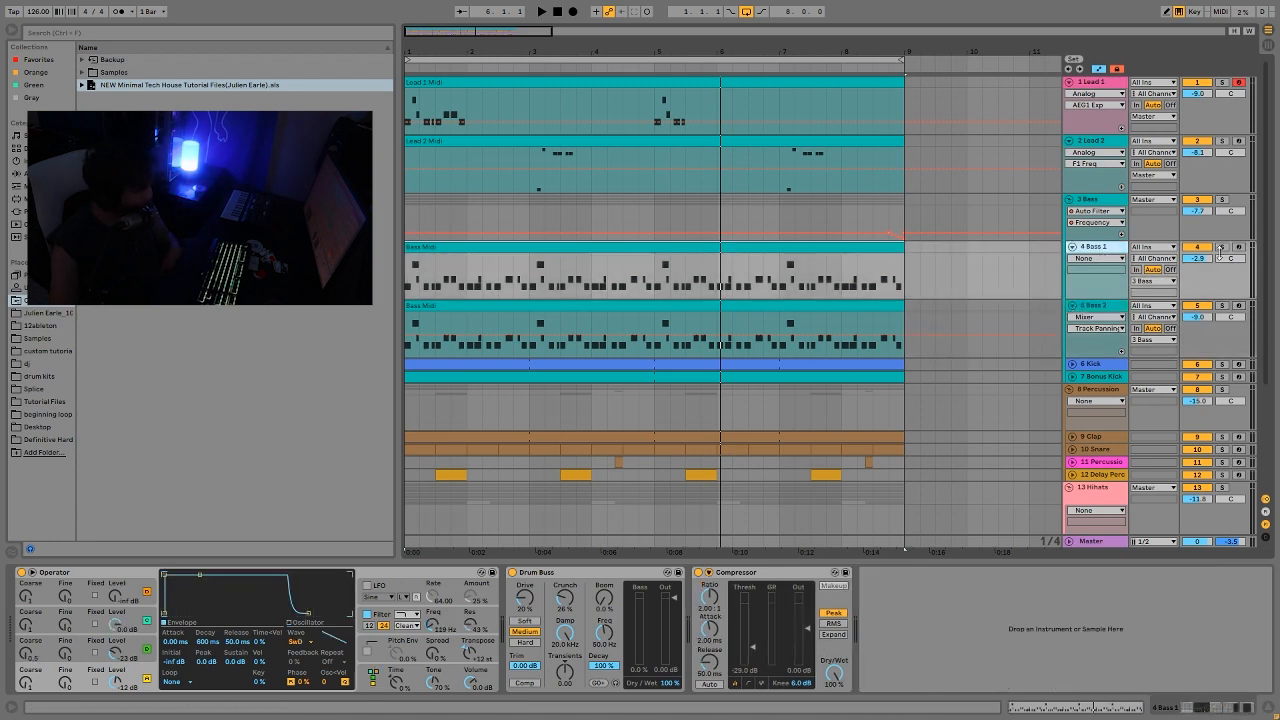
key(Up)
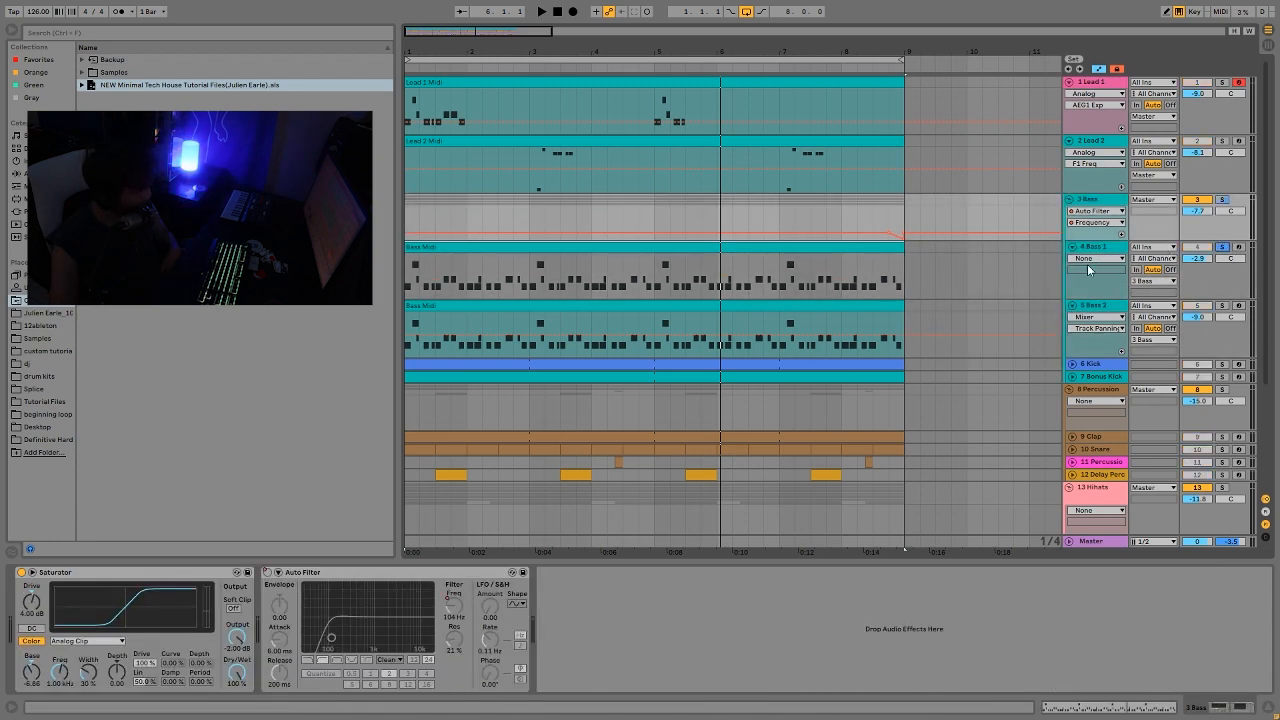
click(1107, 253)
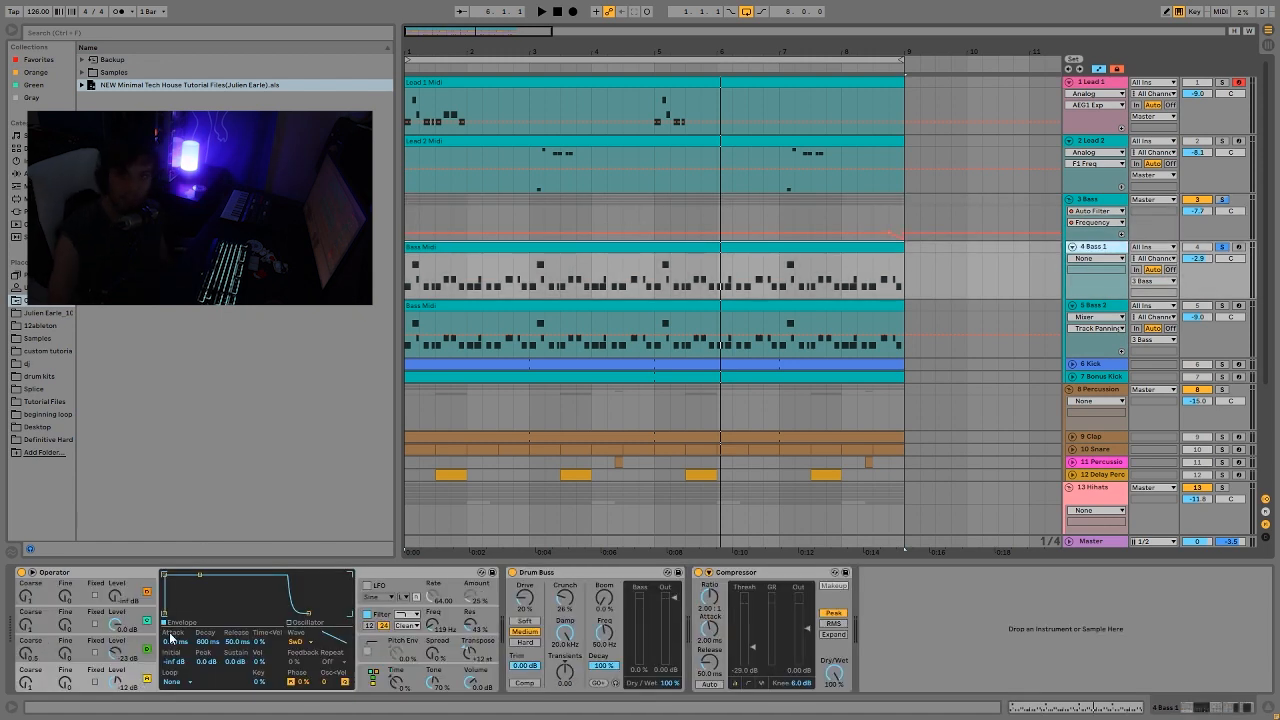
Step: Switch off the Operator filter on Bass 1 and examine the settings of oscillators A, B and C
click(366, 615)
click(131, 680)
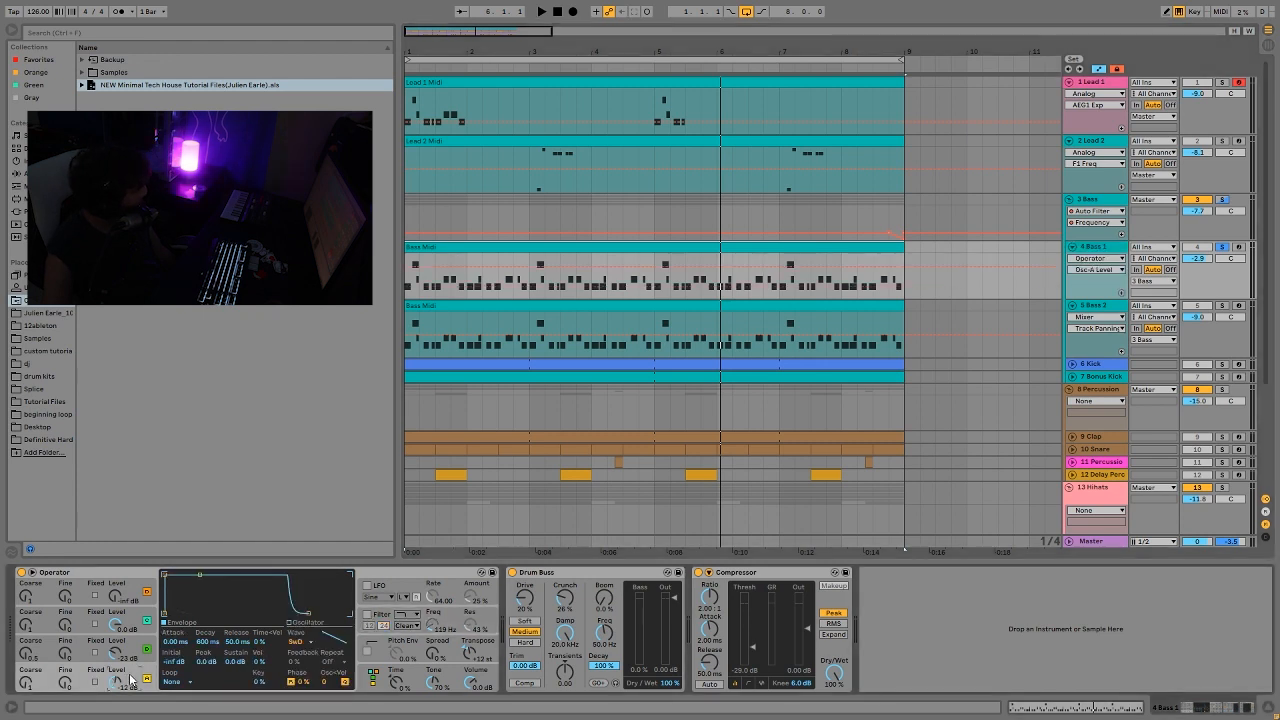
click(134, 648)
click(137, 622)
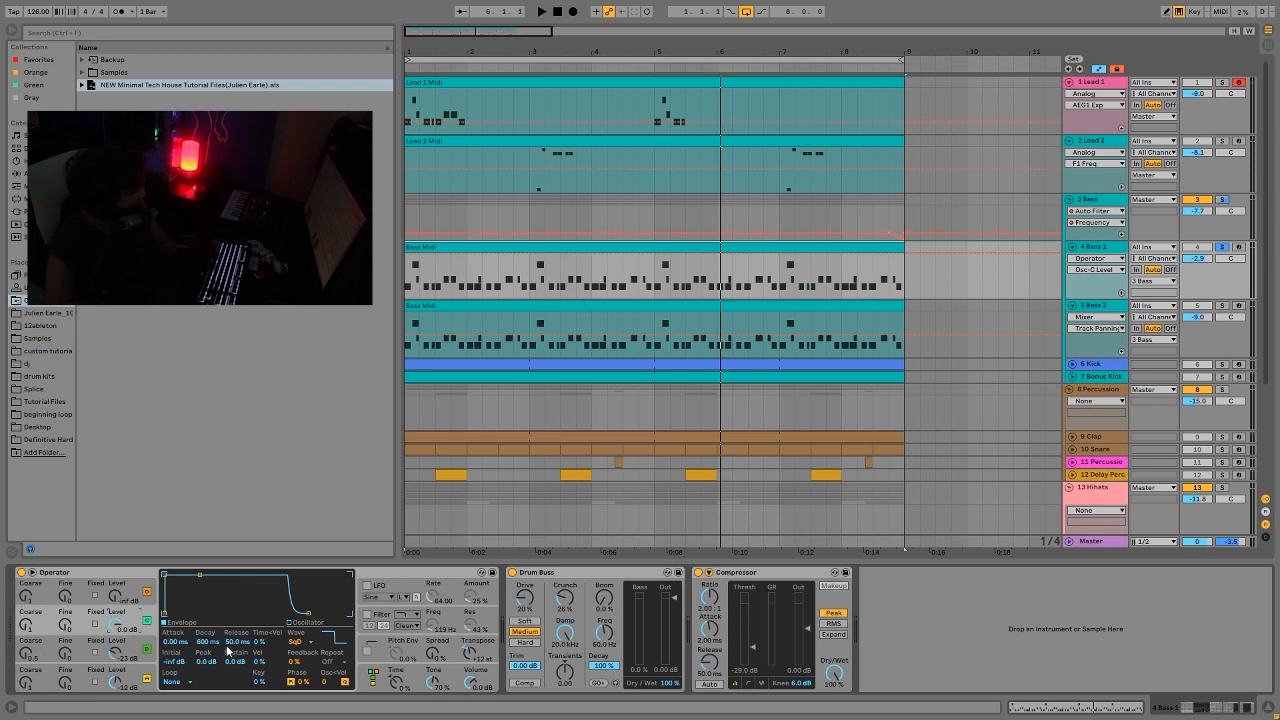
Step: Play Bass 1 in short passes with the Operator filter off and show the filter's envelope settings
key(space)
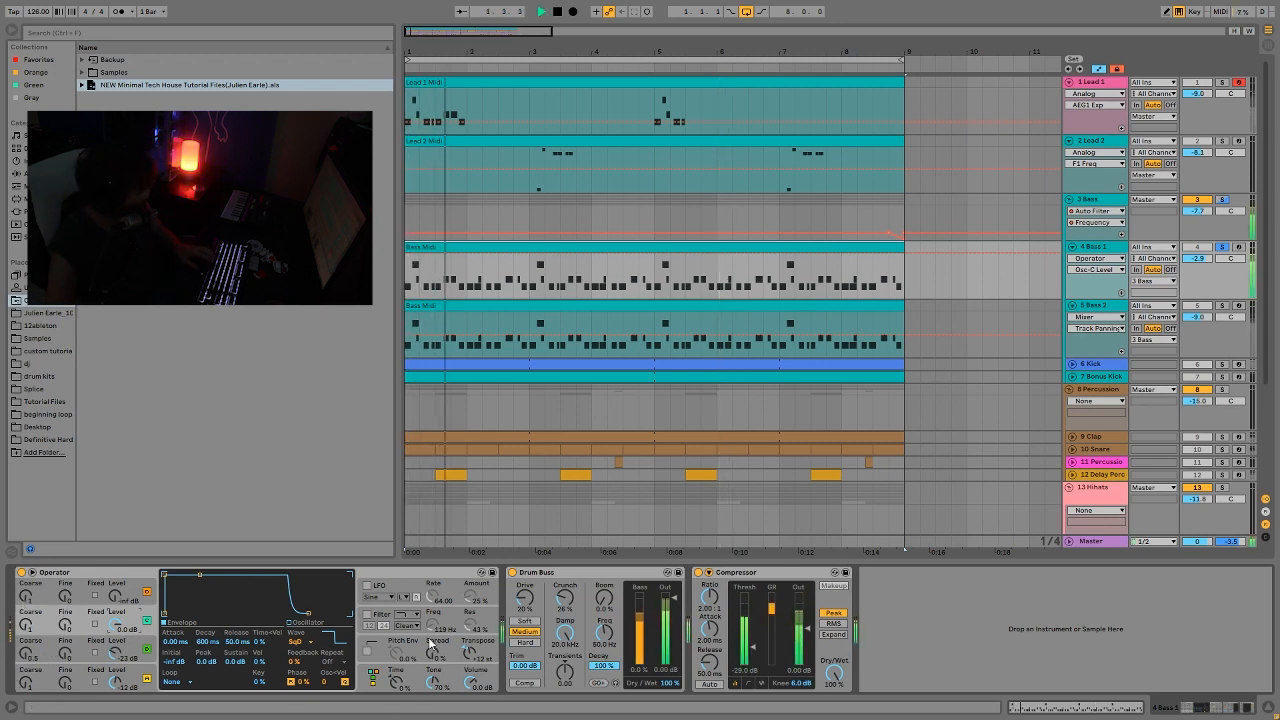
click(388, 616)
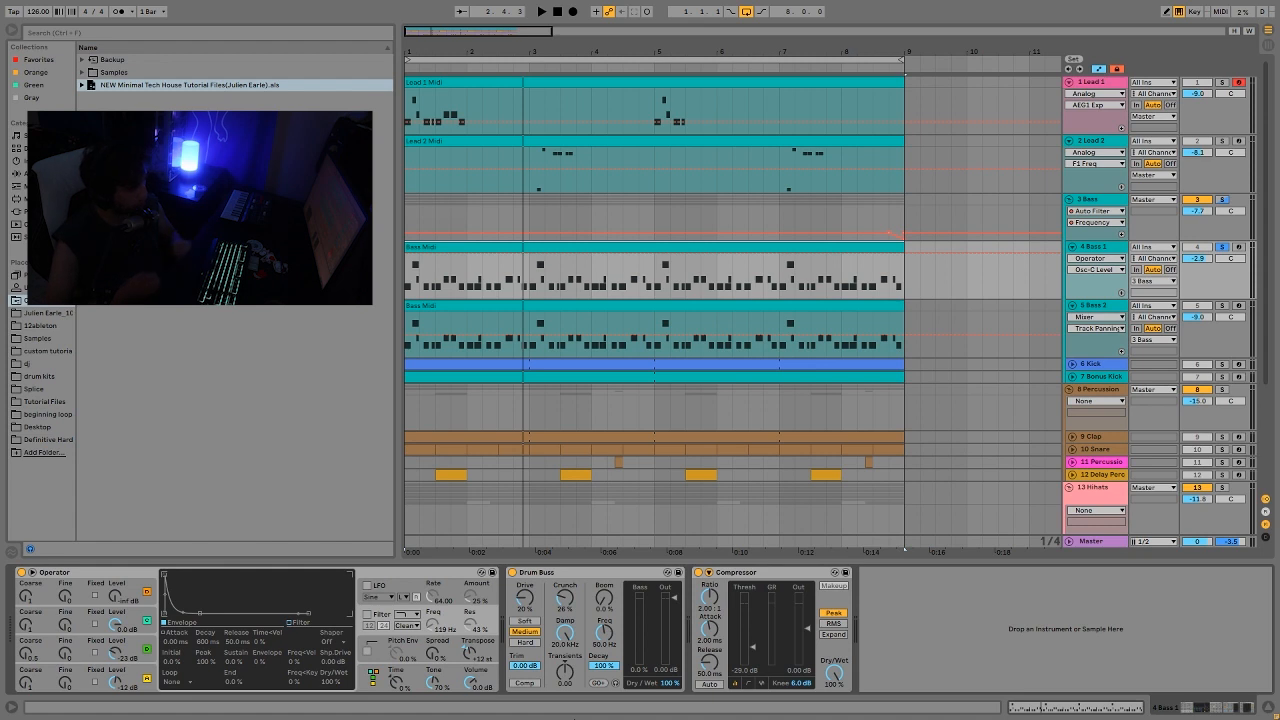
key(space)
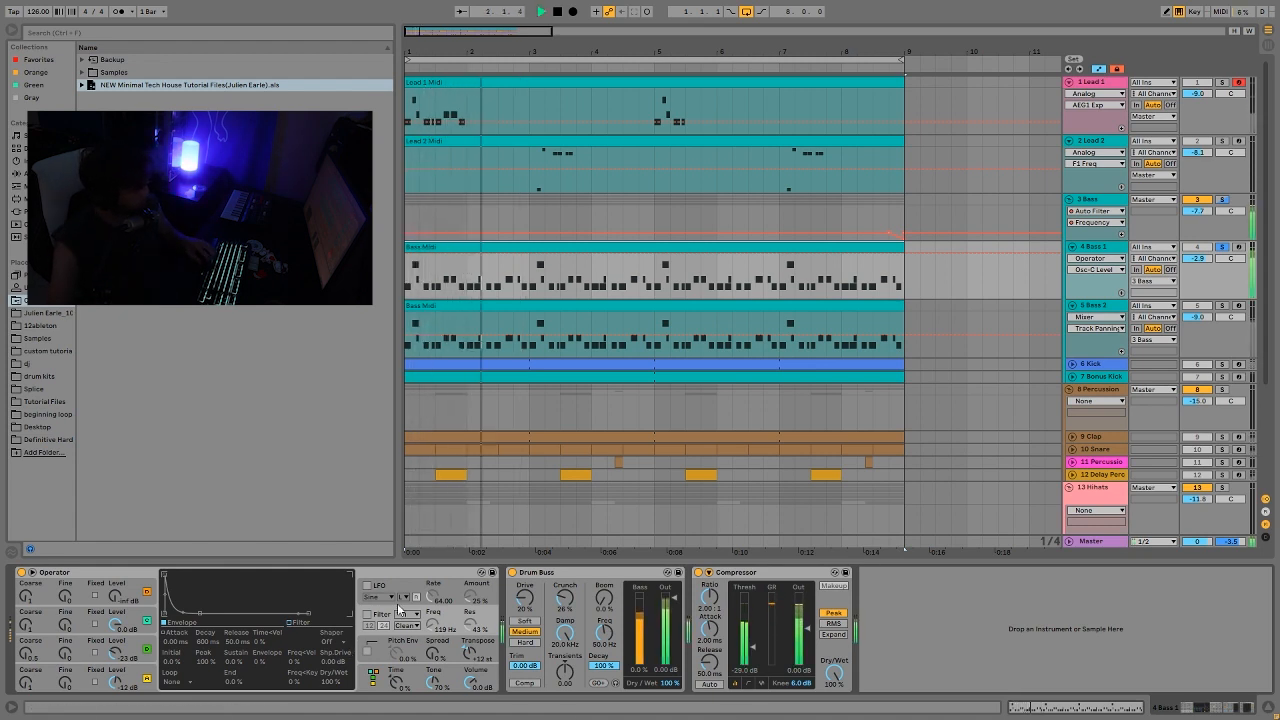
key(space)
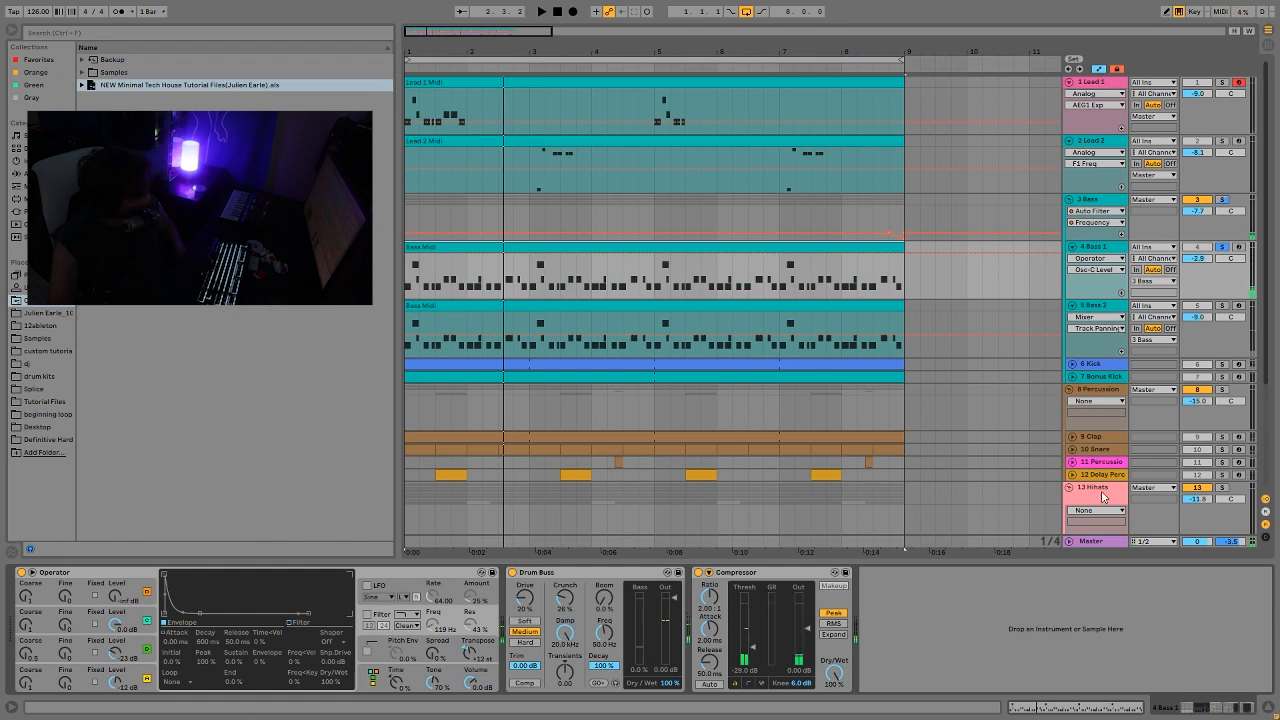
Step: Compare Bass 1 with its Operator filter on and off in short playback passes, leaving the filter on
click(367, 615)
key(space)
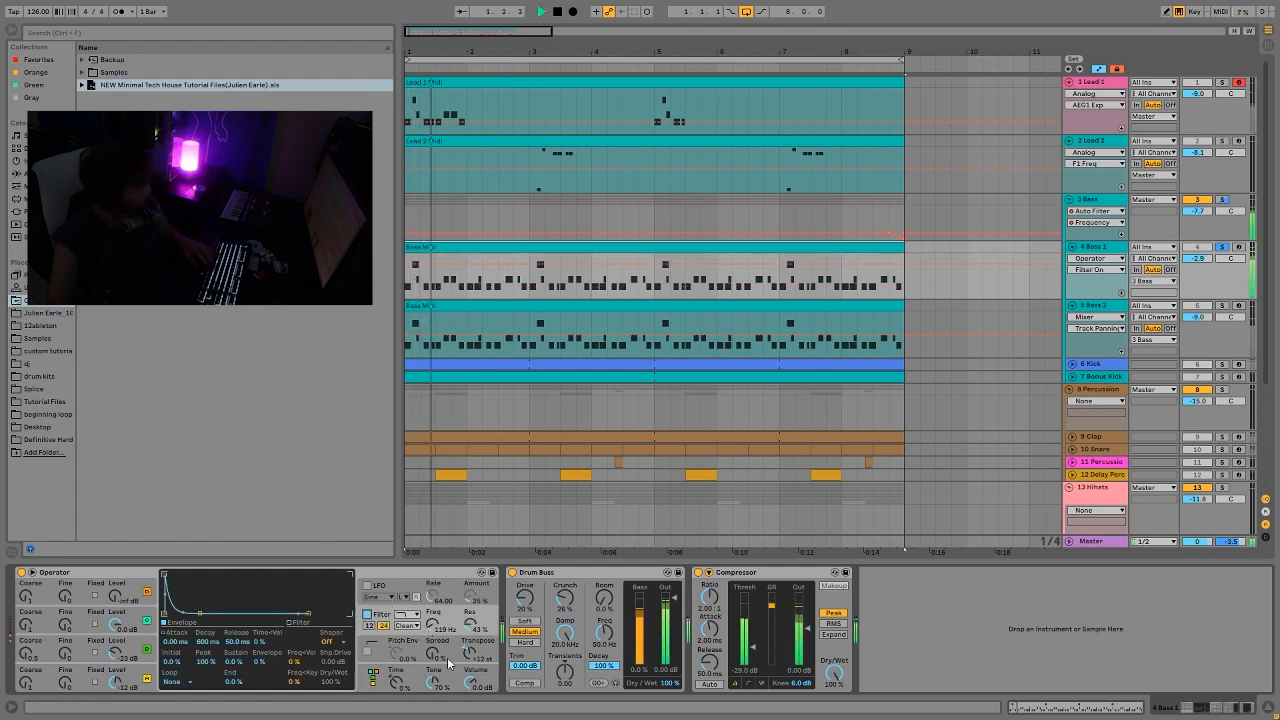
key(space)
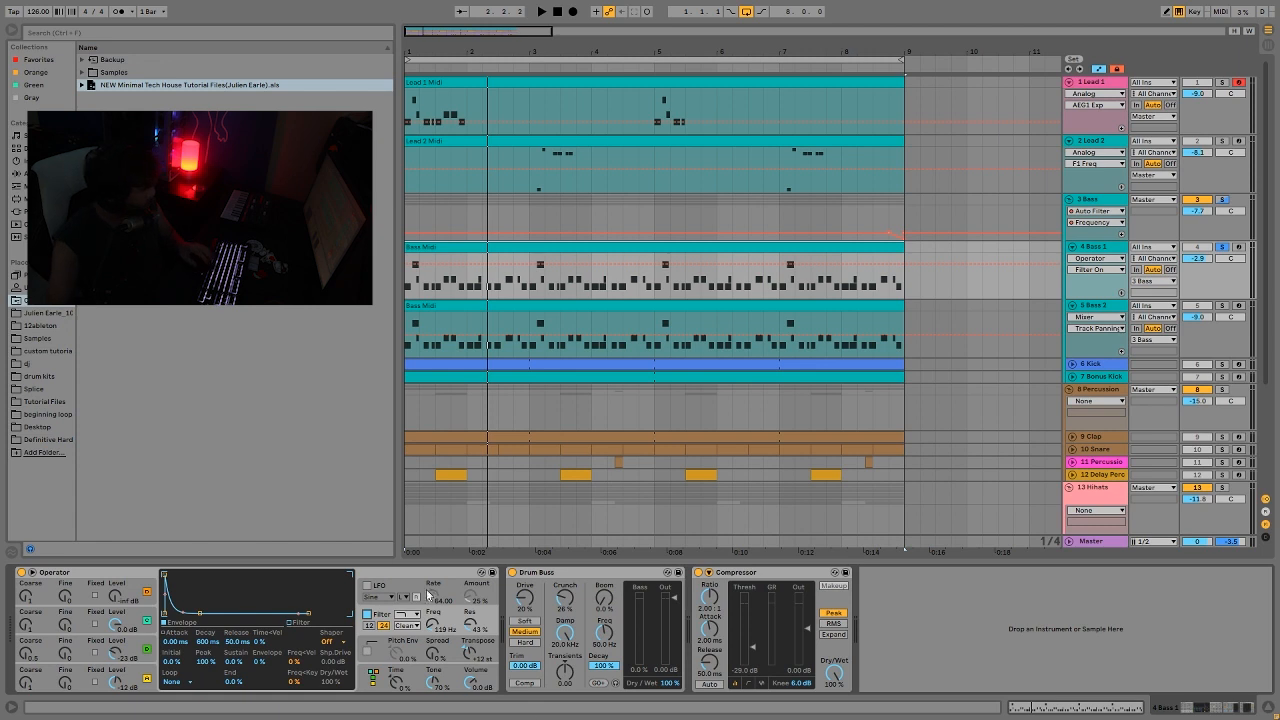
click(367, 615)
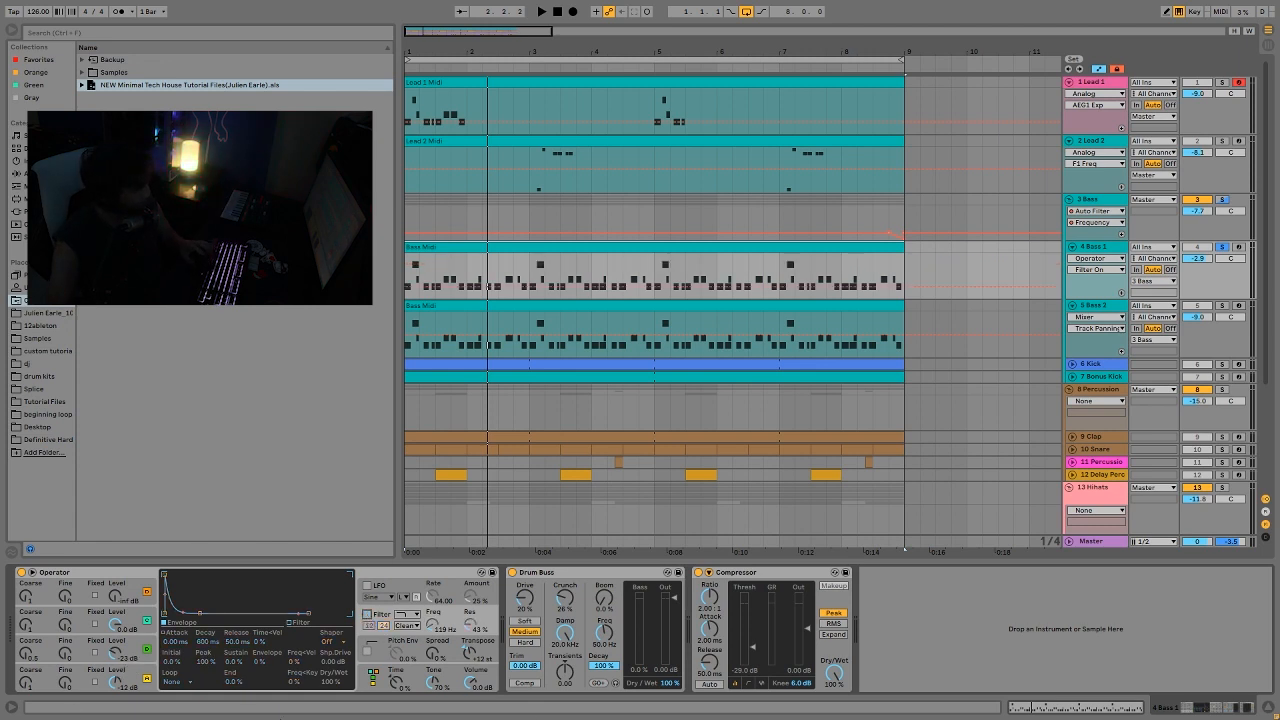
key(space)
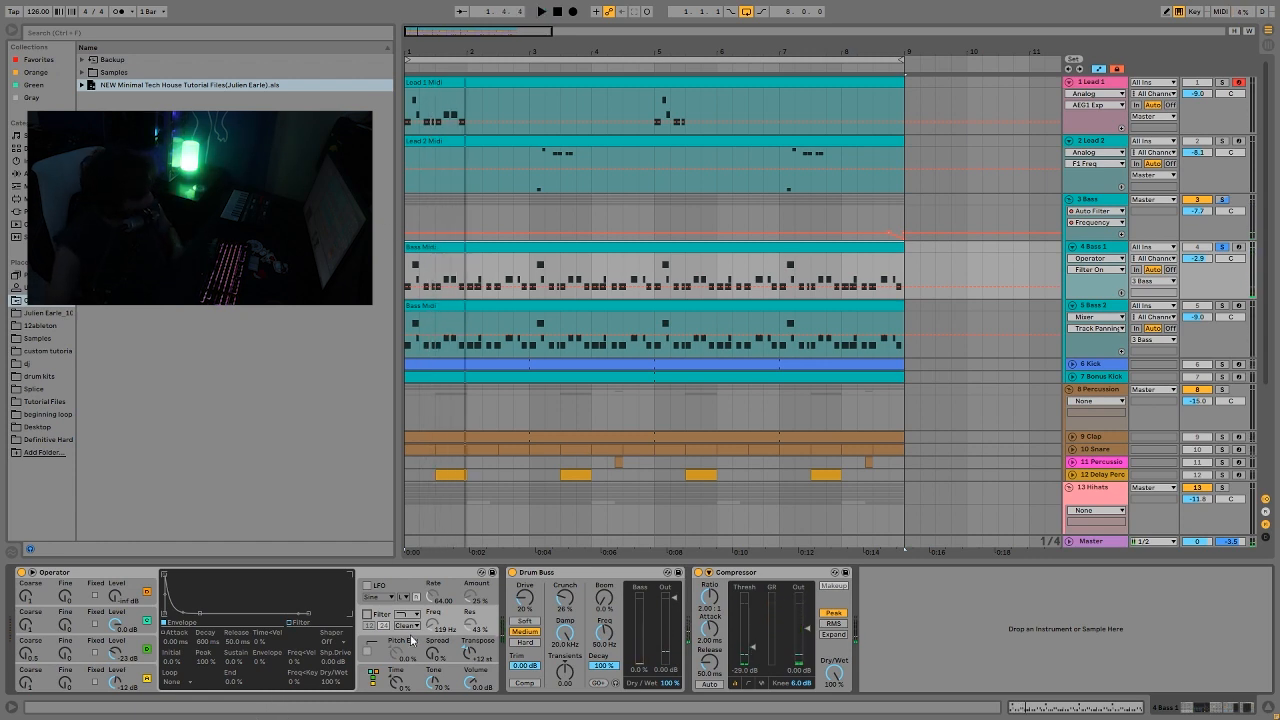
click(367, 615)
key(space)
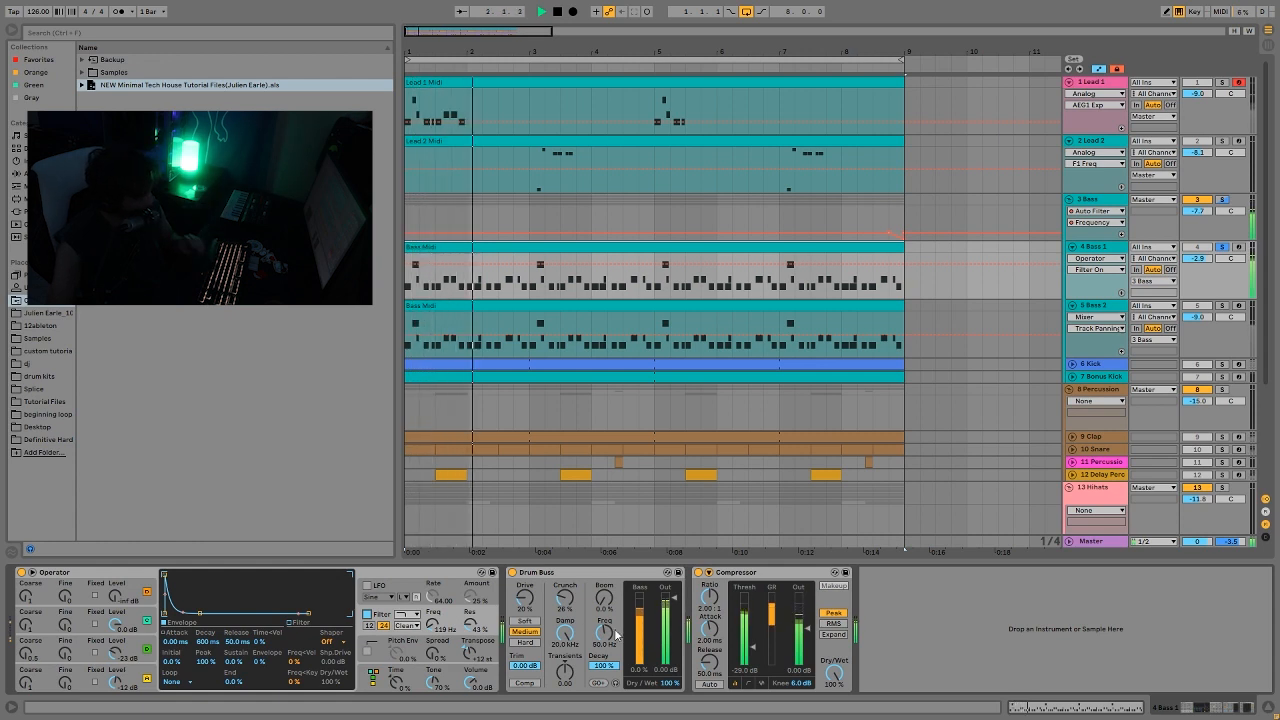
key(space)
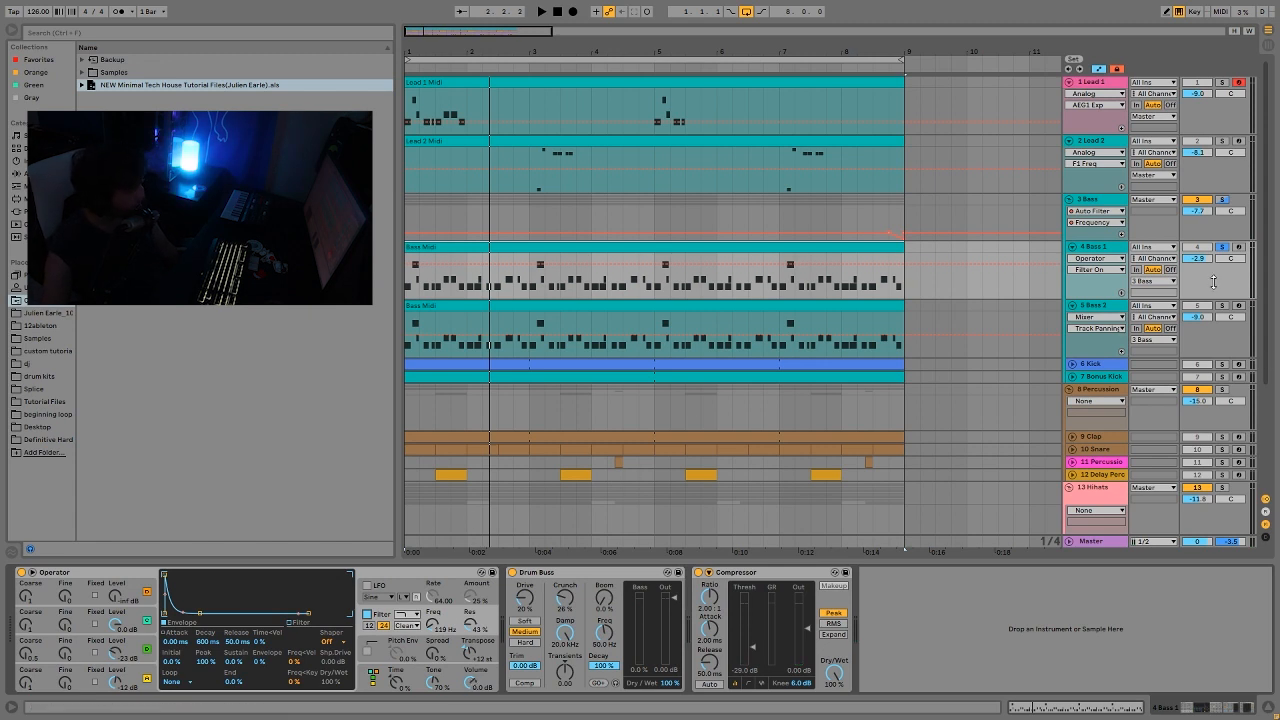
Step: Solo Bass 2 in place of Bass 1, show its device chain and play it alone from bar 1
click(1221, 306)
click(1085, 316)
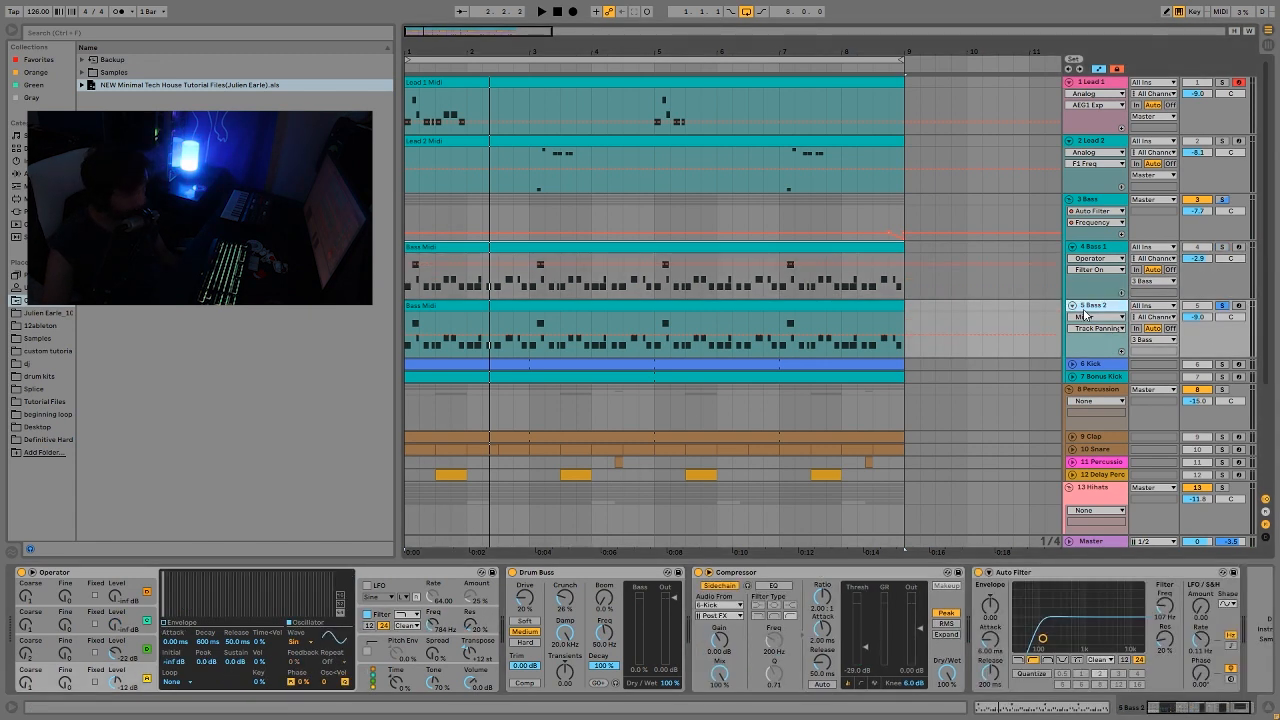
key(space)
click(611, 315)
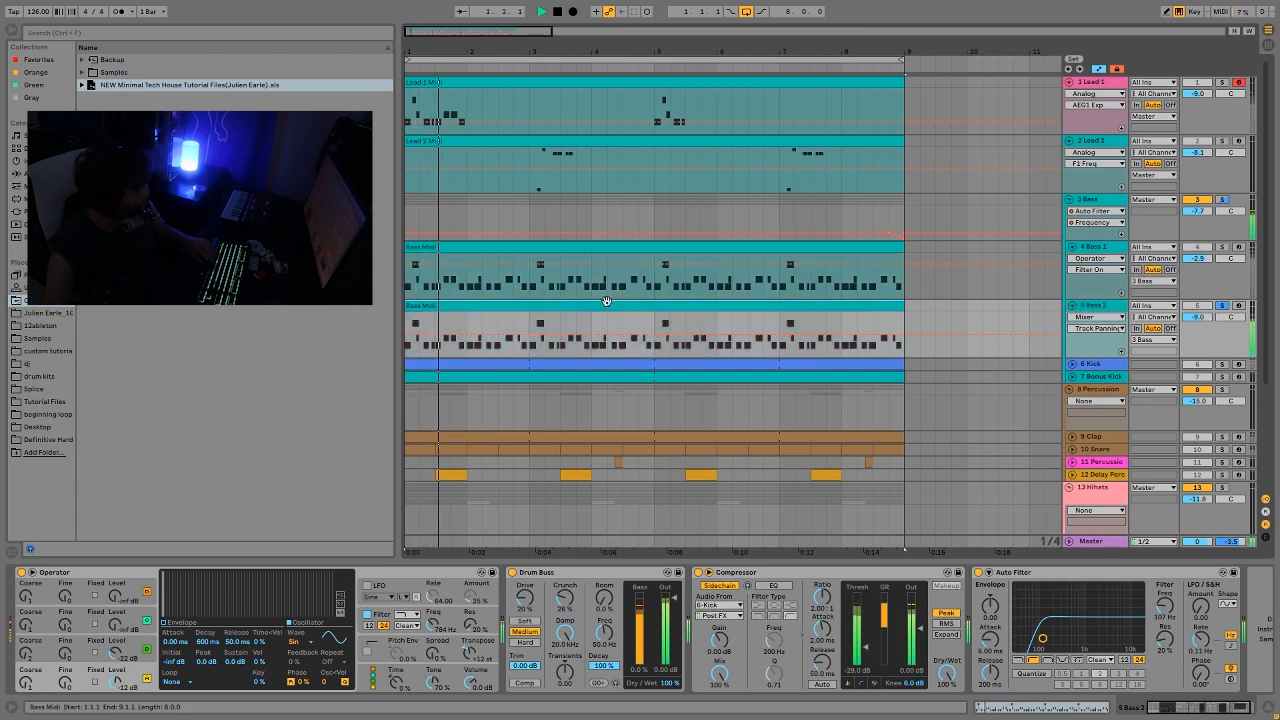
key(space)
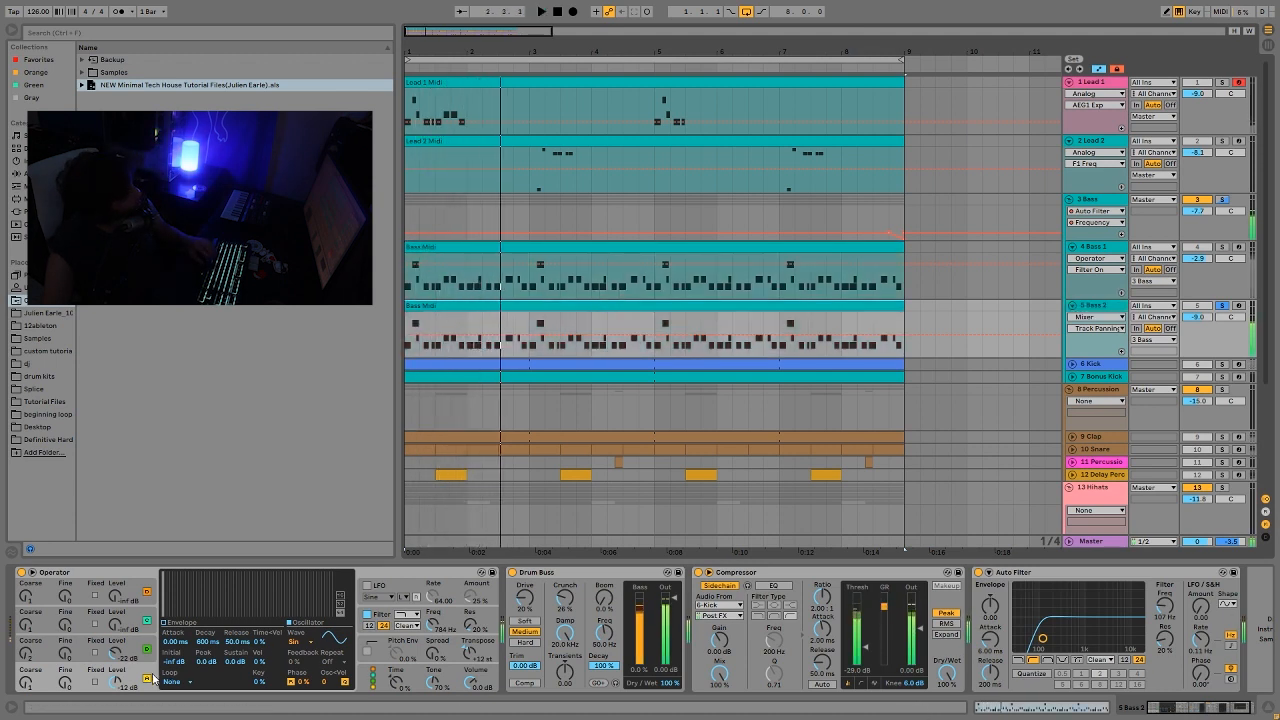
Step: Examine oscillators A and B in Bass 2's Operator, and show oscillator B's envelope while playing the track alone
click(140, 665)
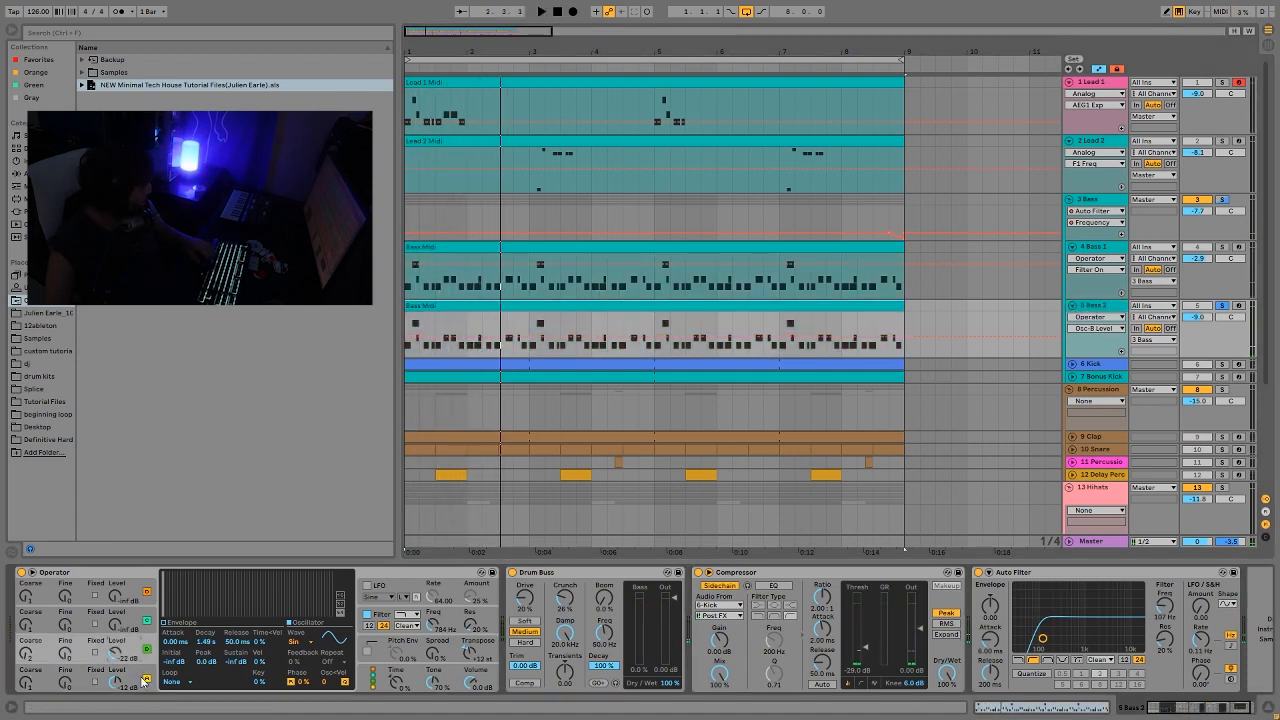
click(145, 673)
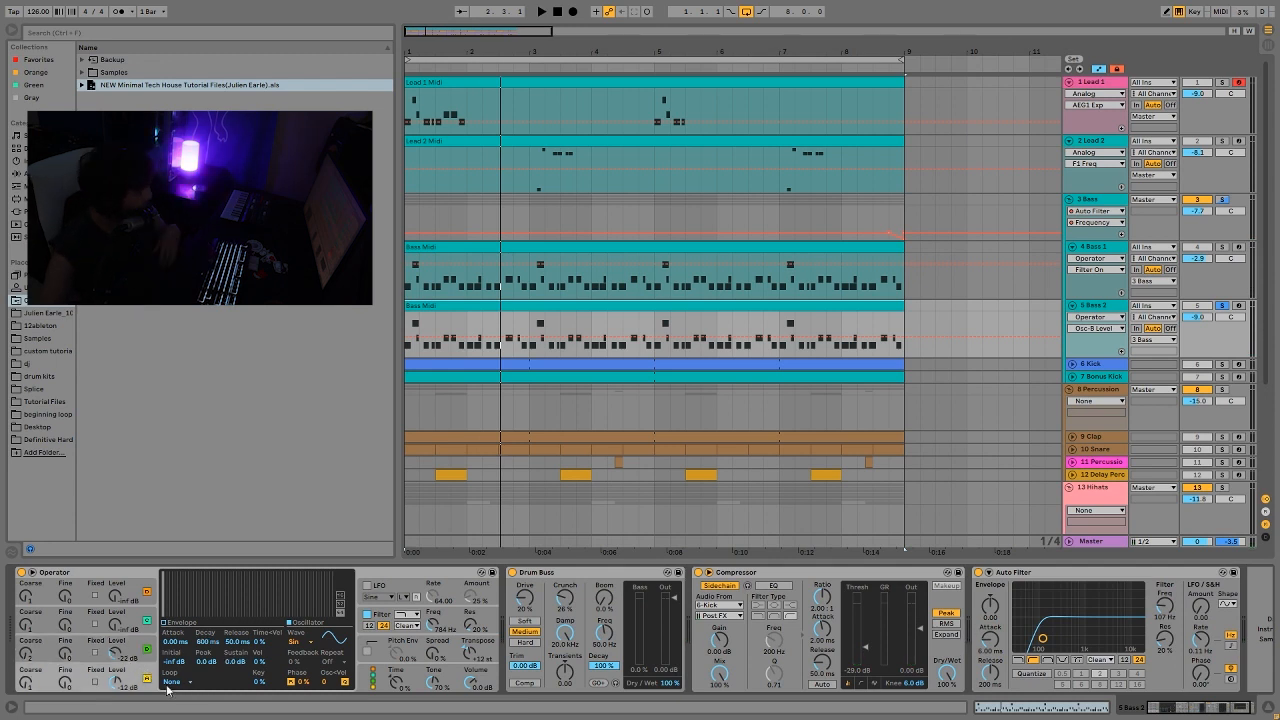
click(127, 644)
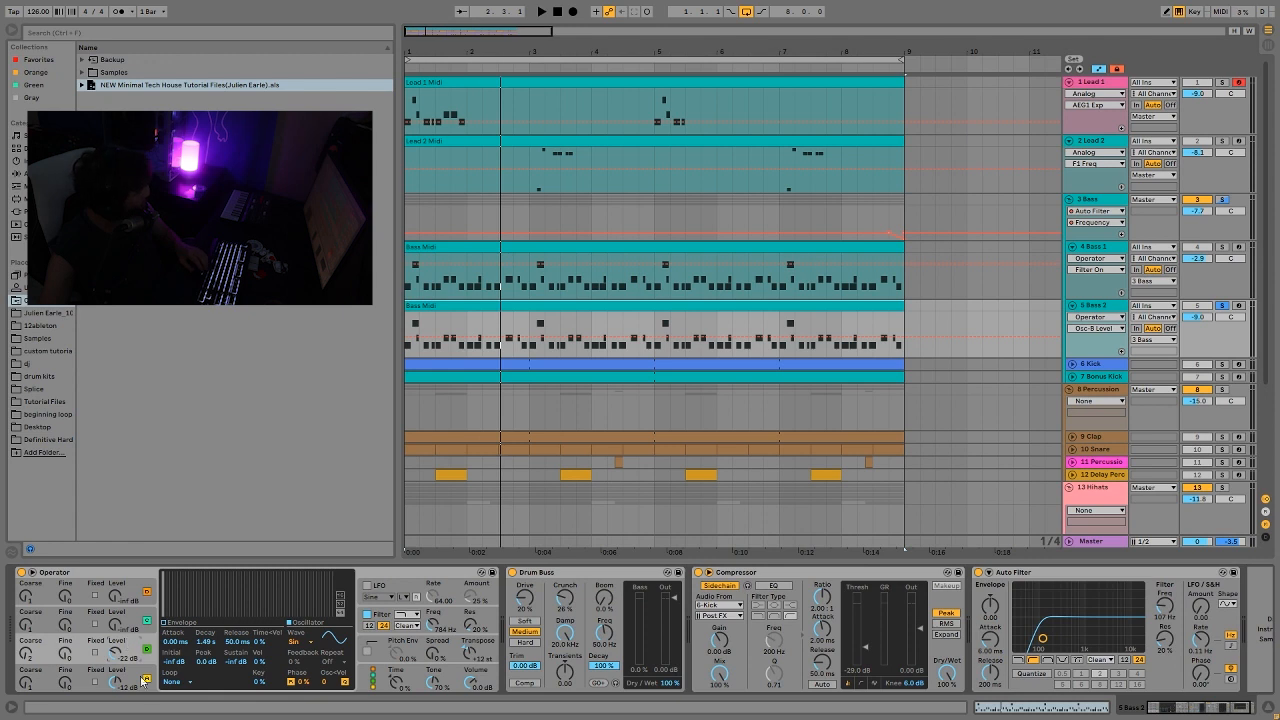
key(space)
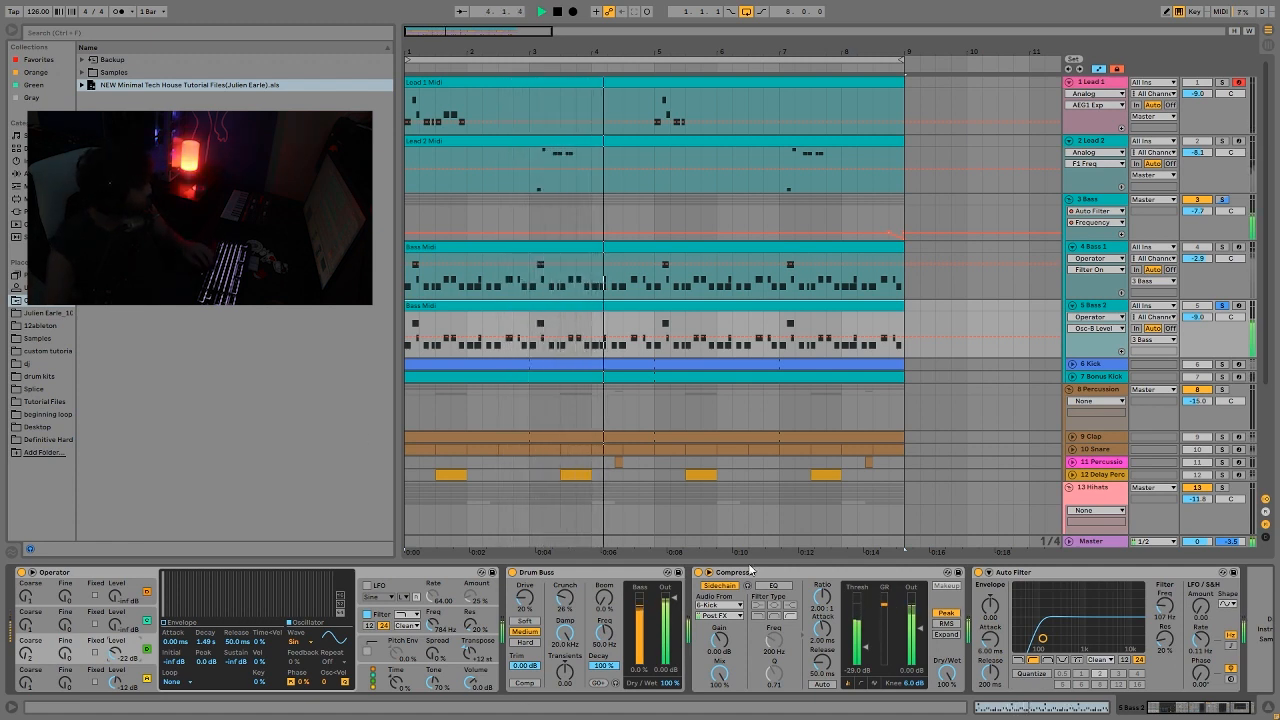
click(206, 621)
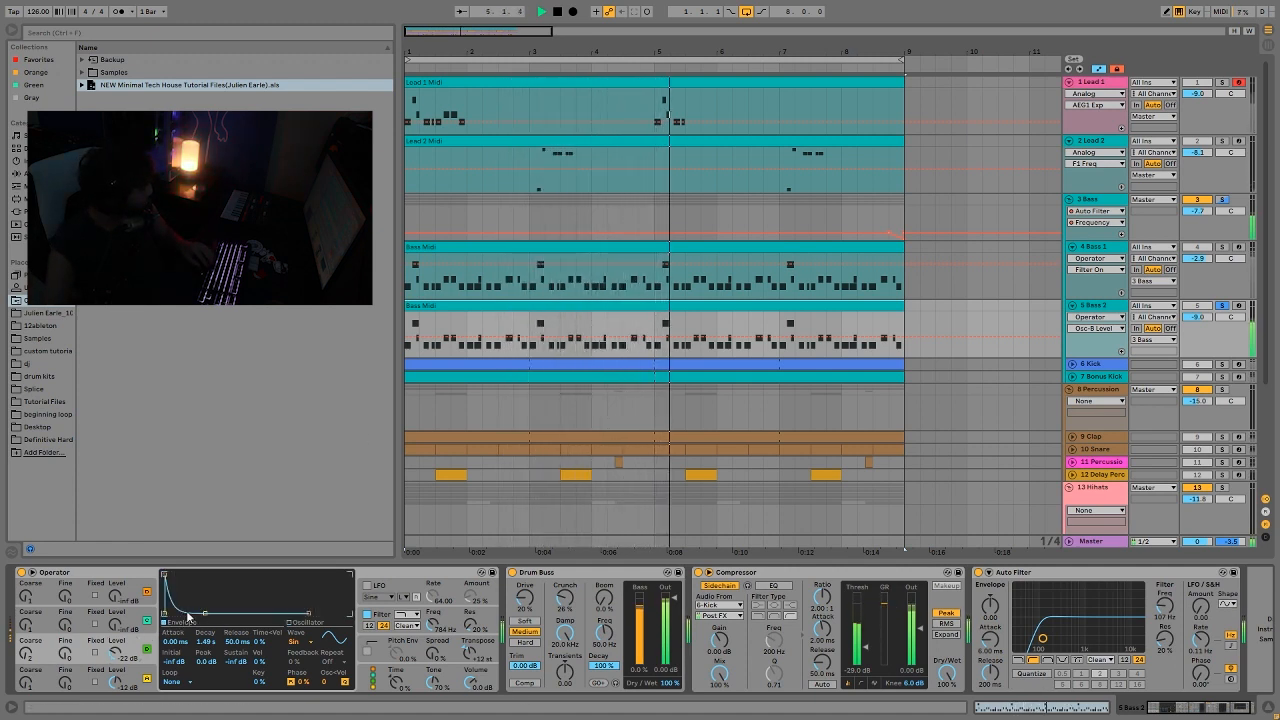
key(space)
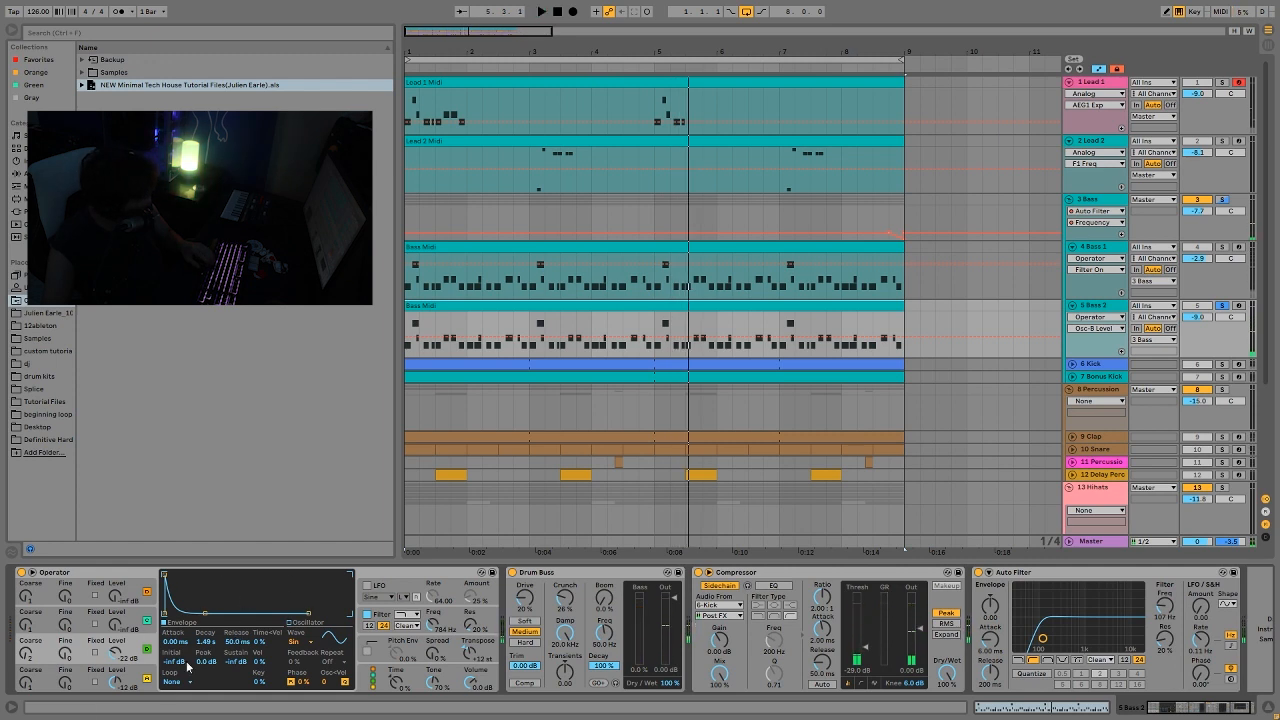
Step: Play Bass 1 and Bass 2 soloed together, and take Bass 1 out of the solo during playback
click(1221, 246)
key(space)
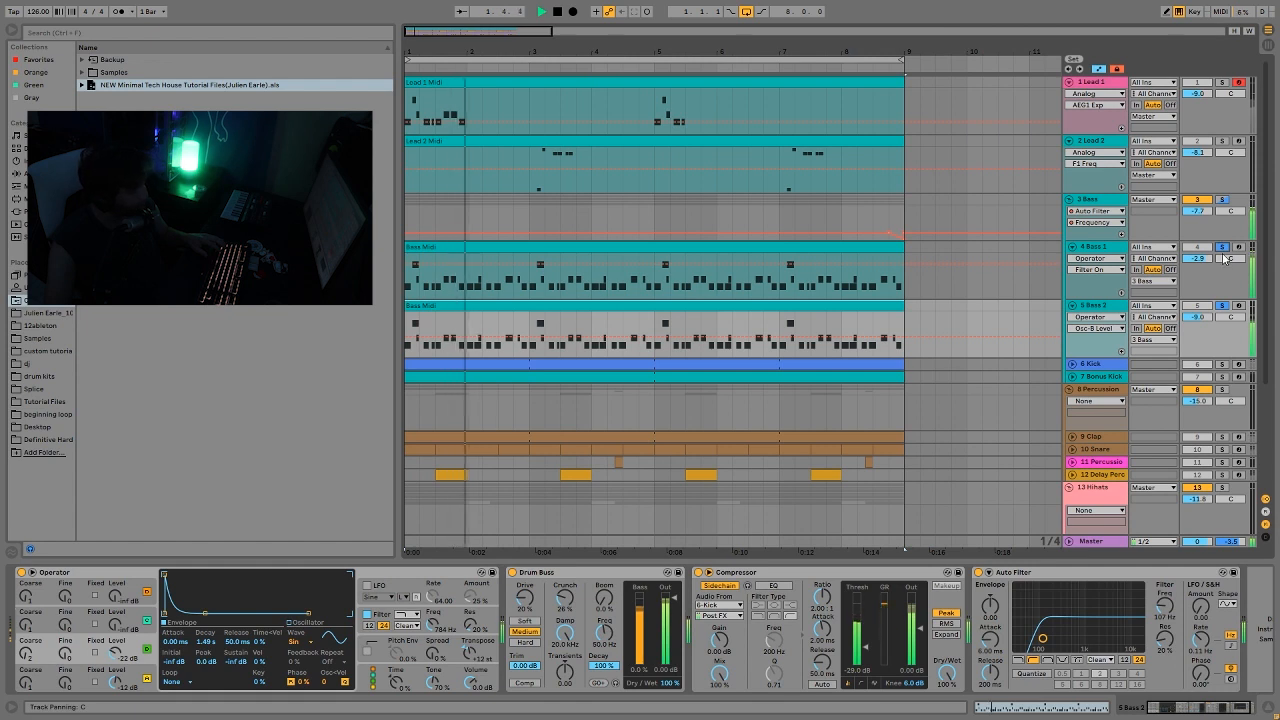
click(1222, 247)
key(space)
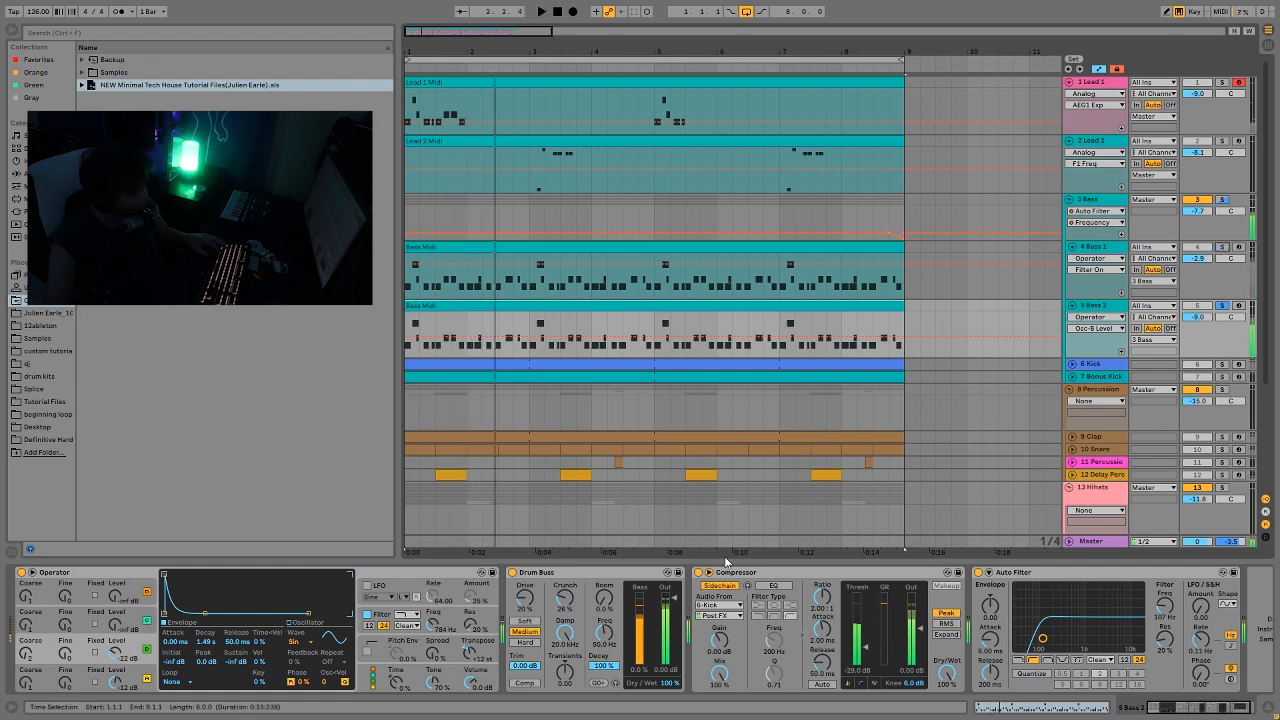
Step: Show the filter settings of Bass 2's Operator and play Bass 2 alone in short passes
click(370, 626)
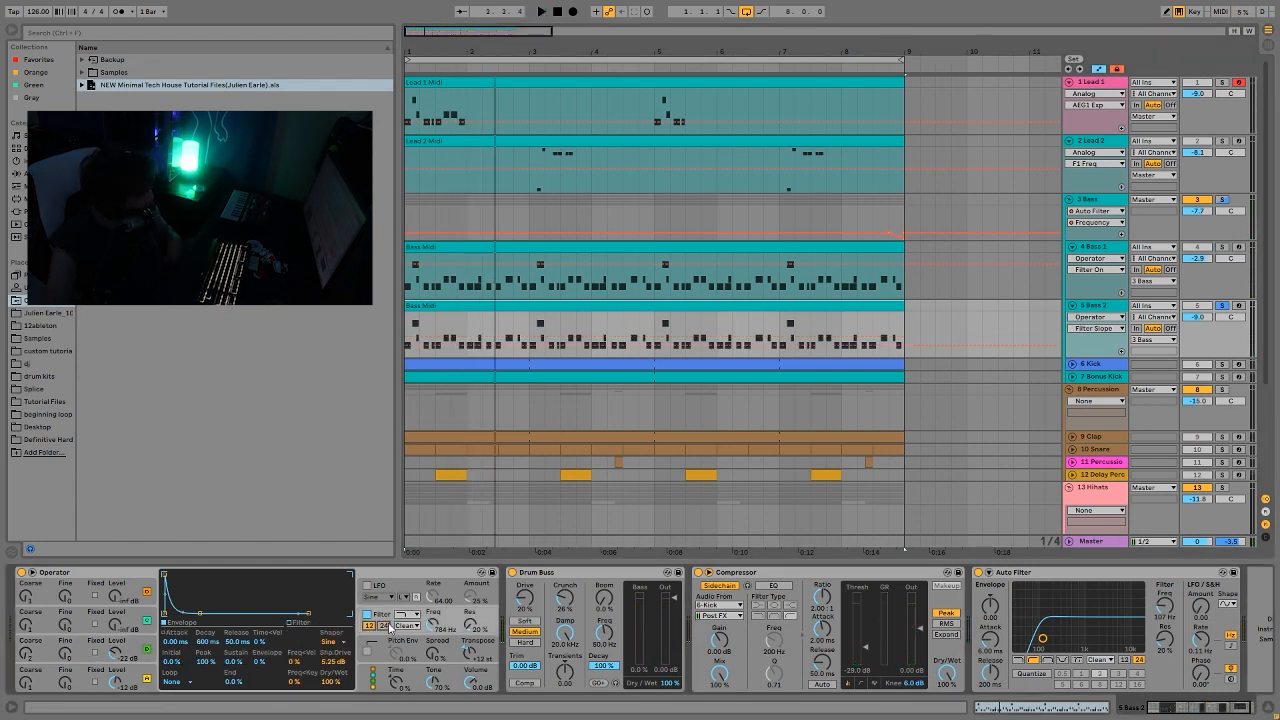
key(space)
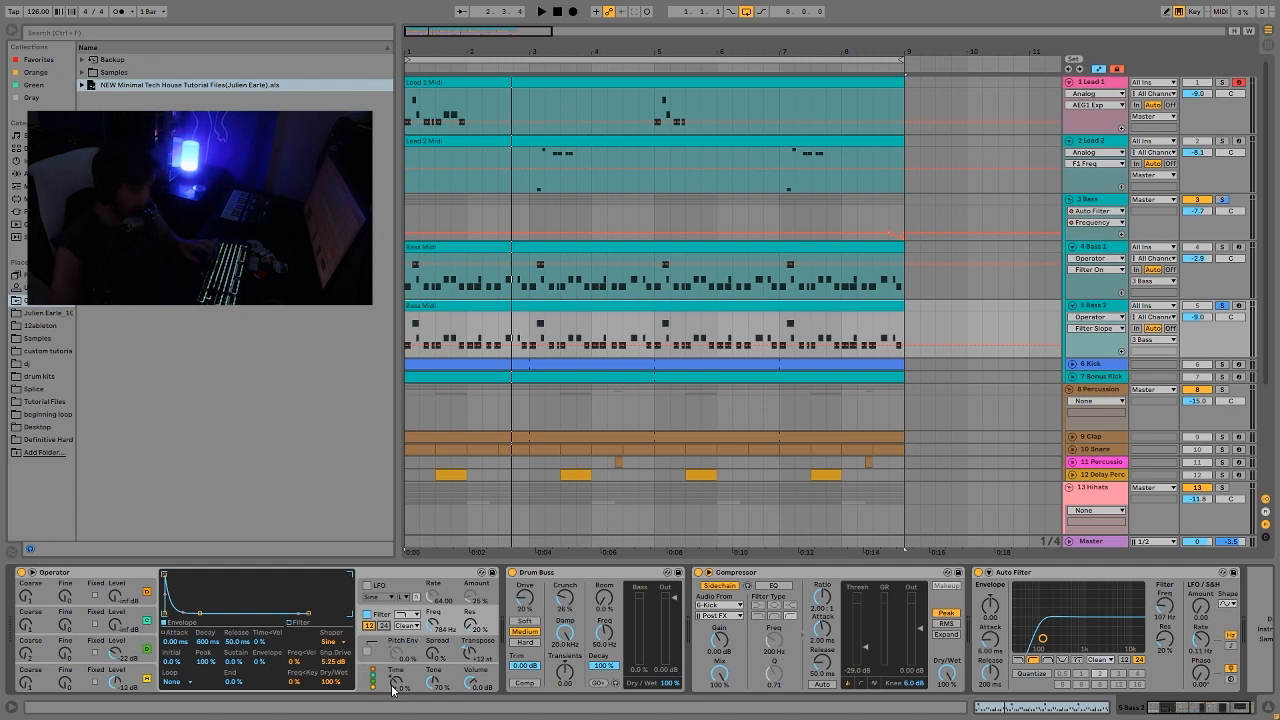
key(space)
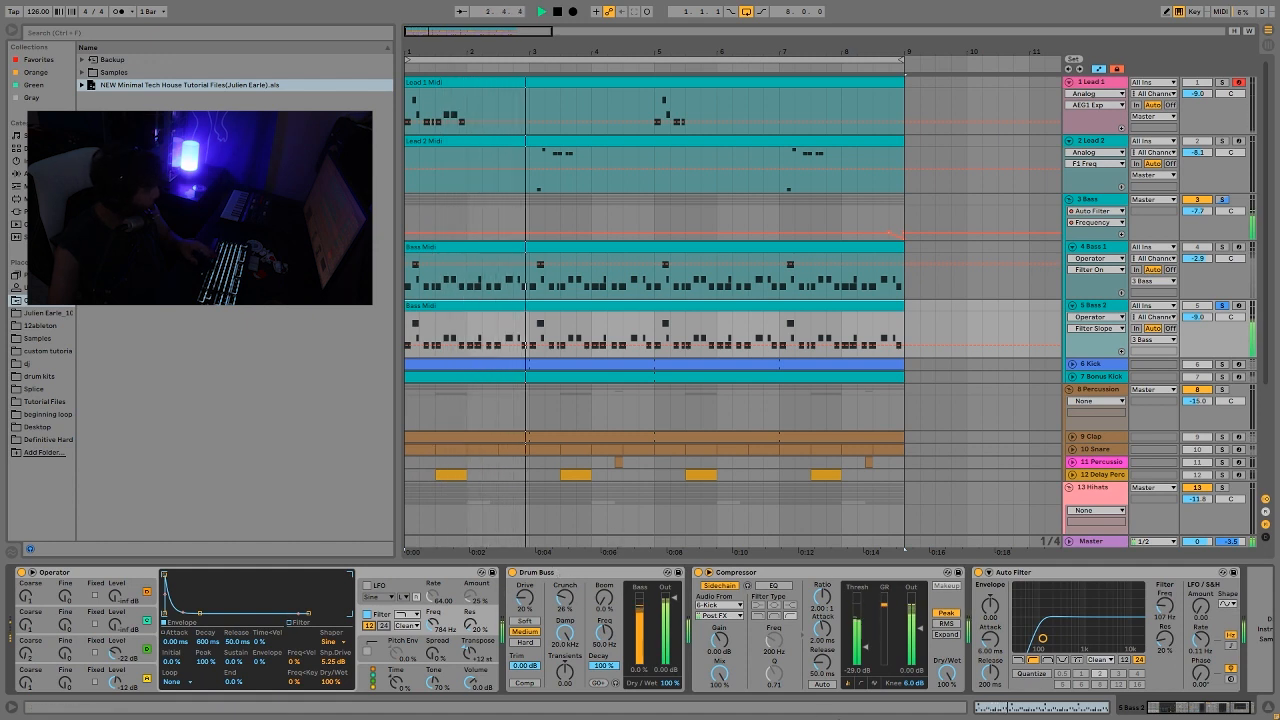
key(space)
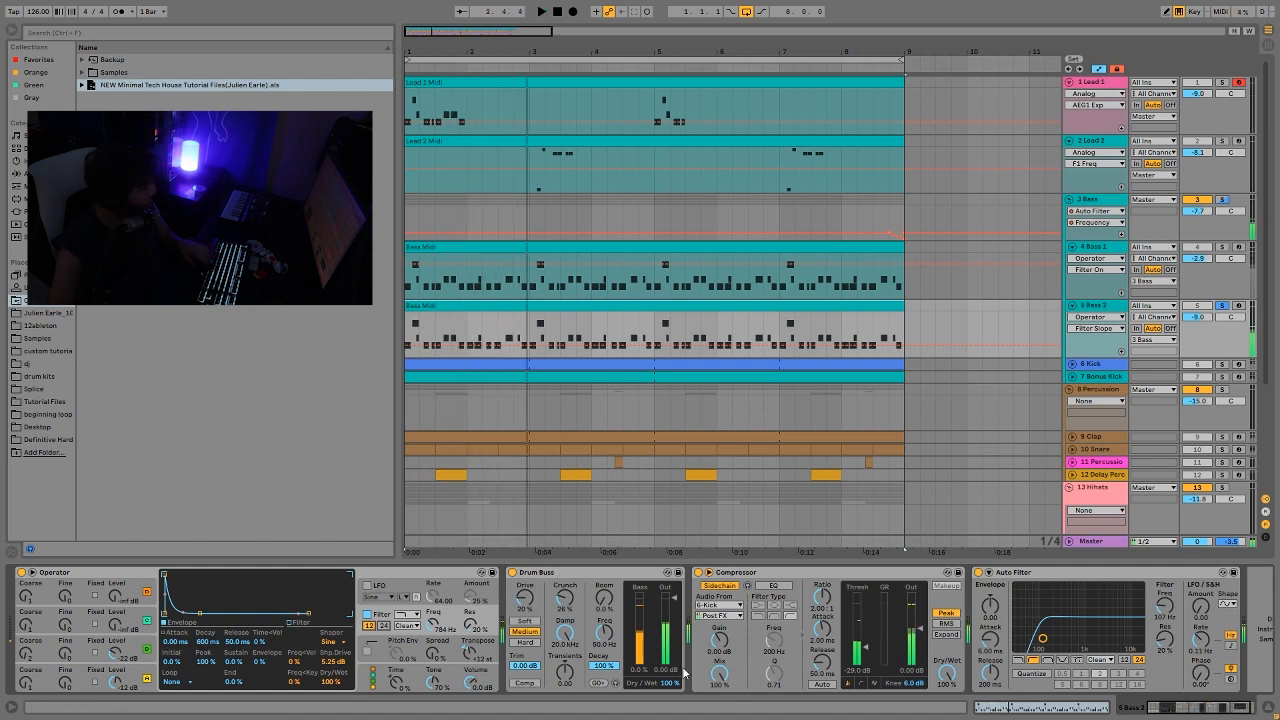
Step: Add Bass 1 to the solo and toggle Bass 2's solo off and on during playback to compare the layers
click(1221, 247)
key(space)
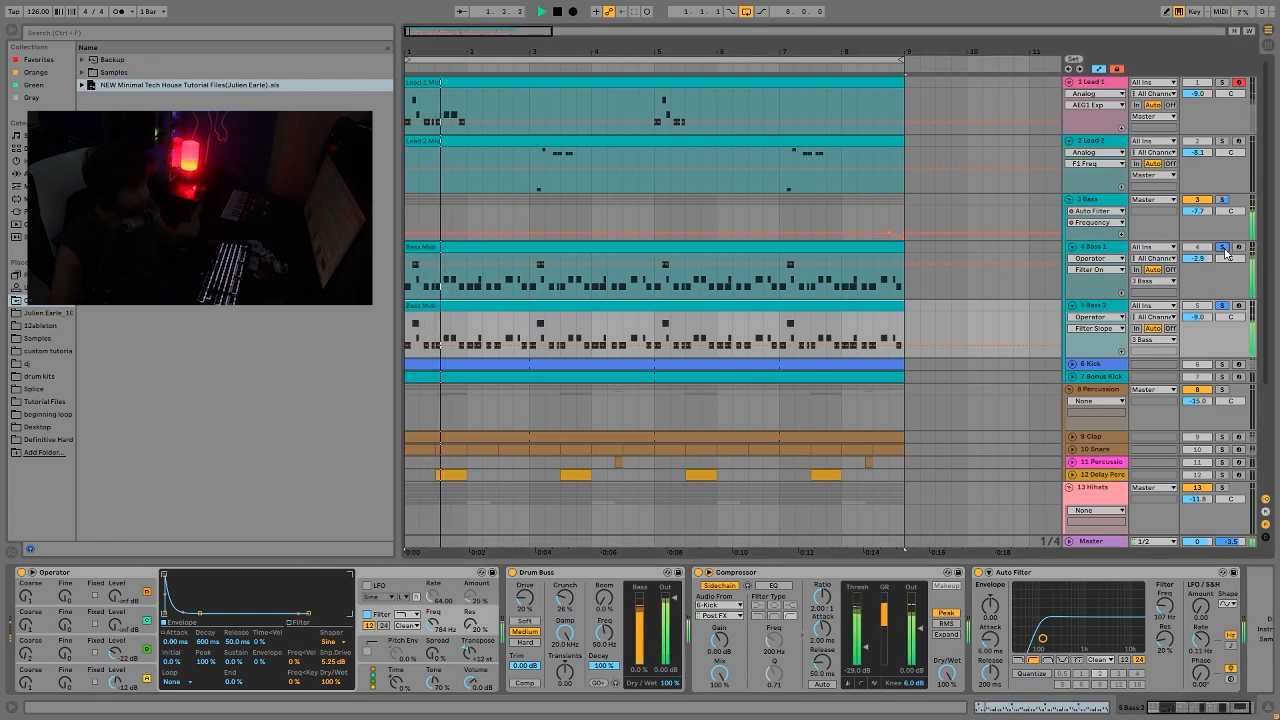
click(1221, 305)
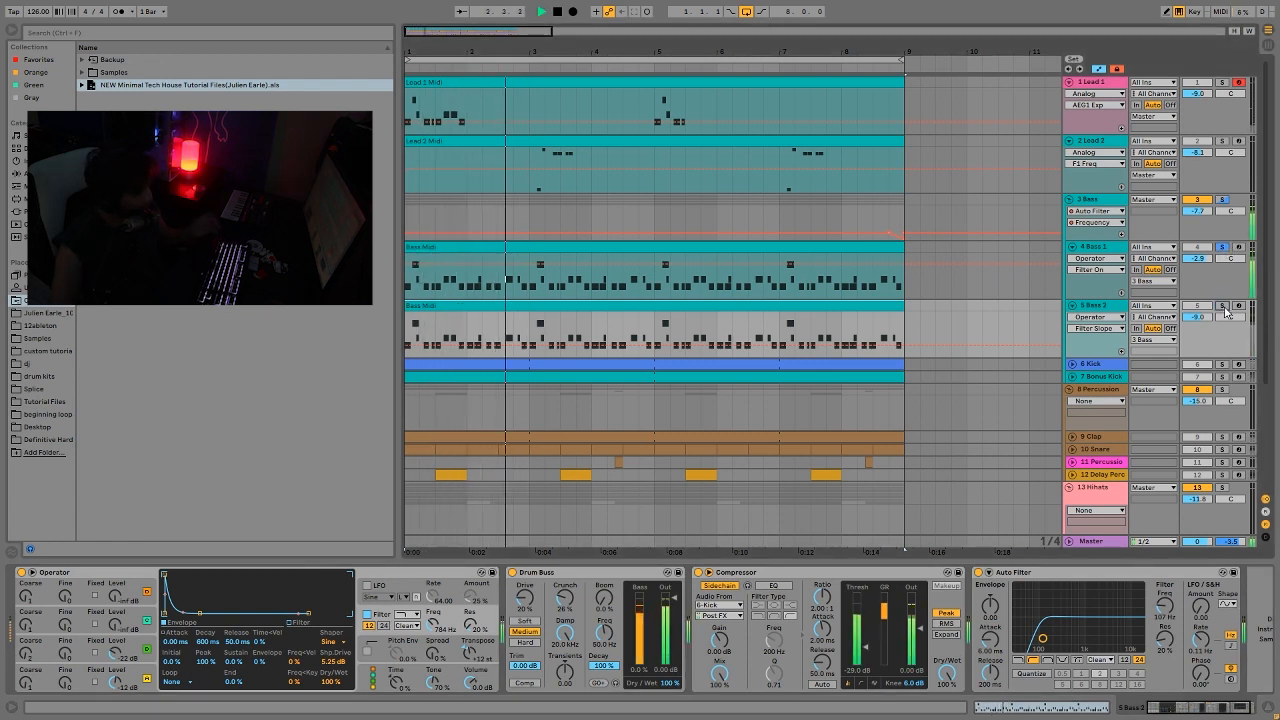
click(1221, 305)
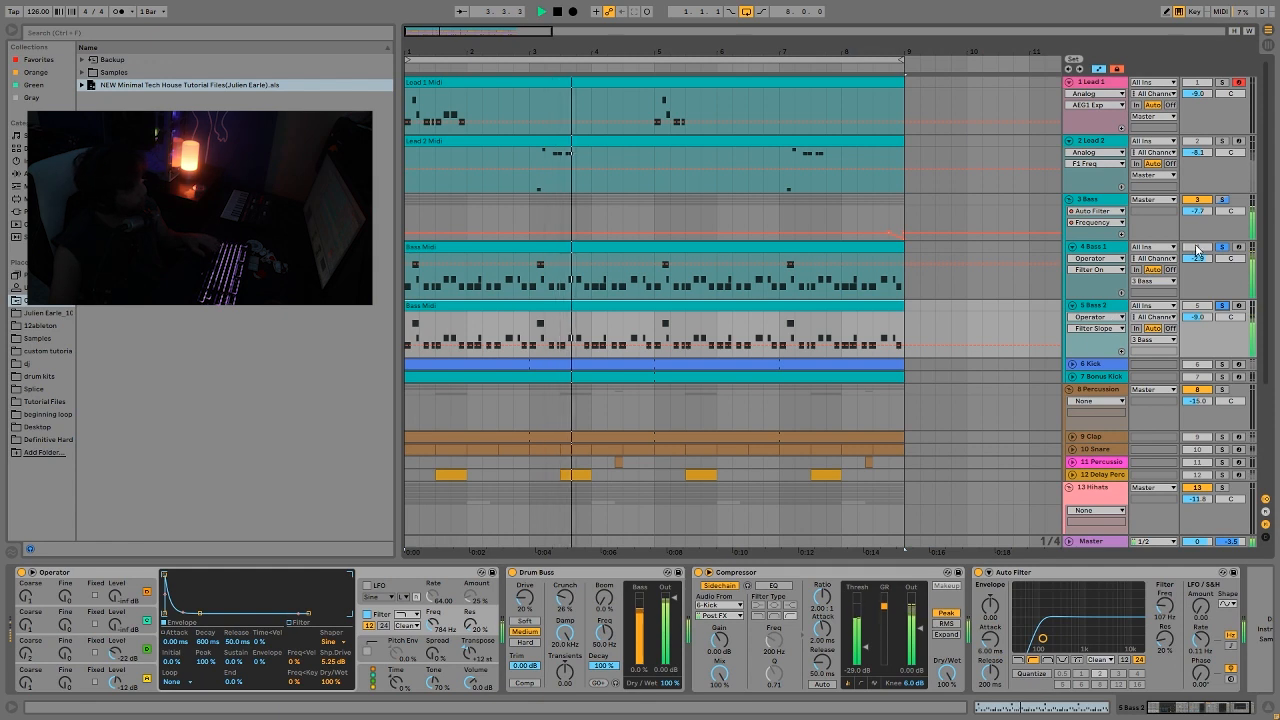
key(space)
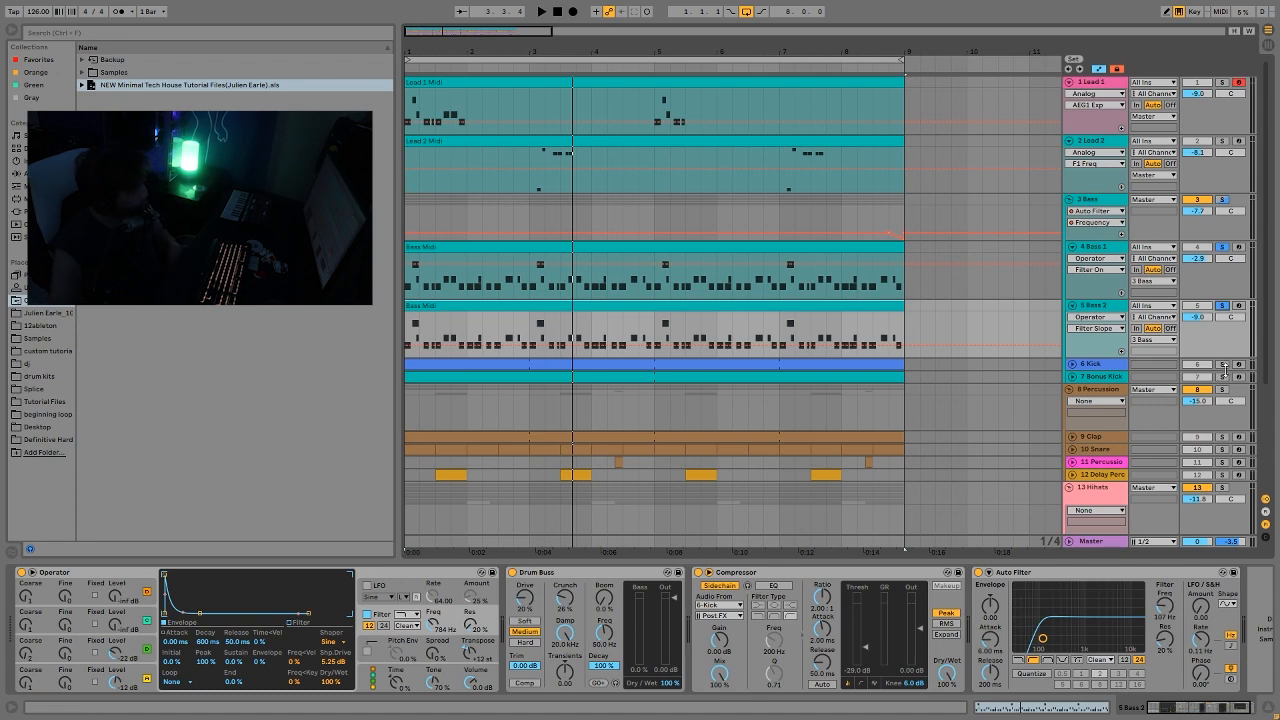
Step: Show the Kick track's sample and Drum Buss, unfold the track and play it soloed in short passes
click(1098, 364)
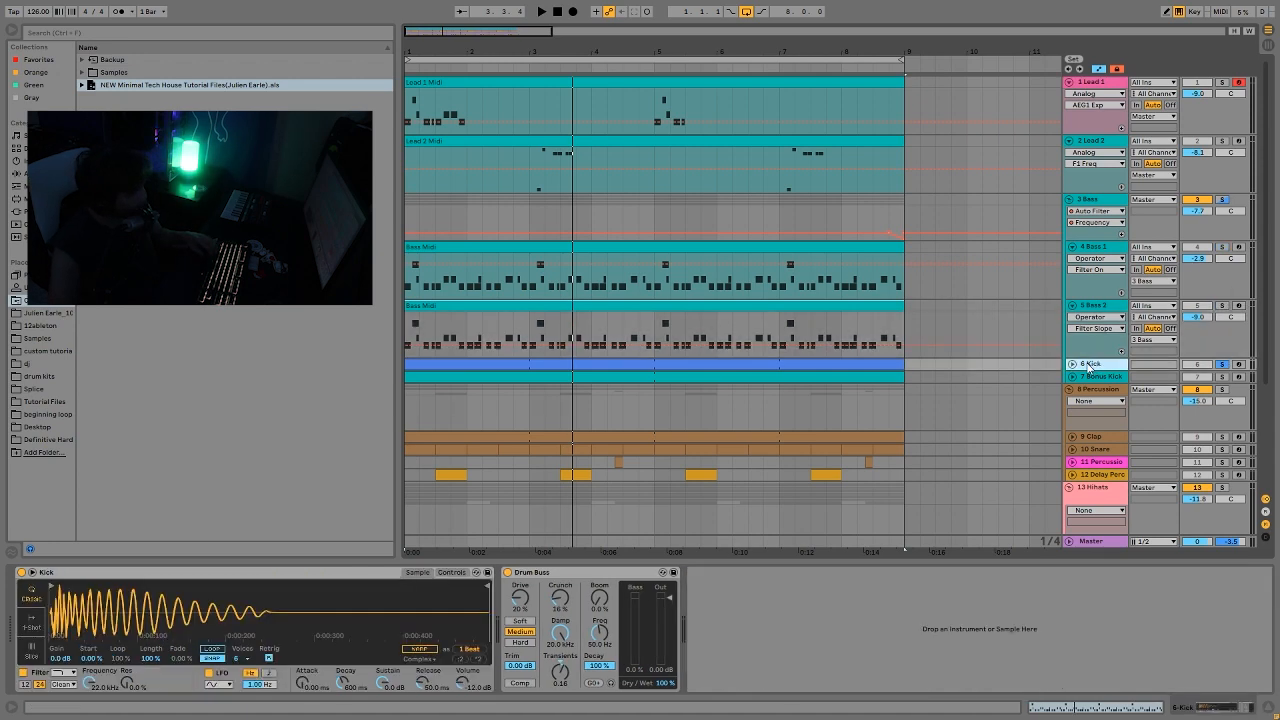
key(space)
click(1072, 364)
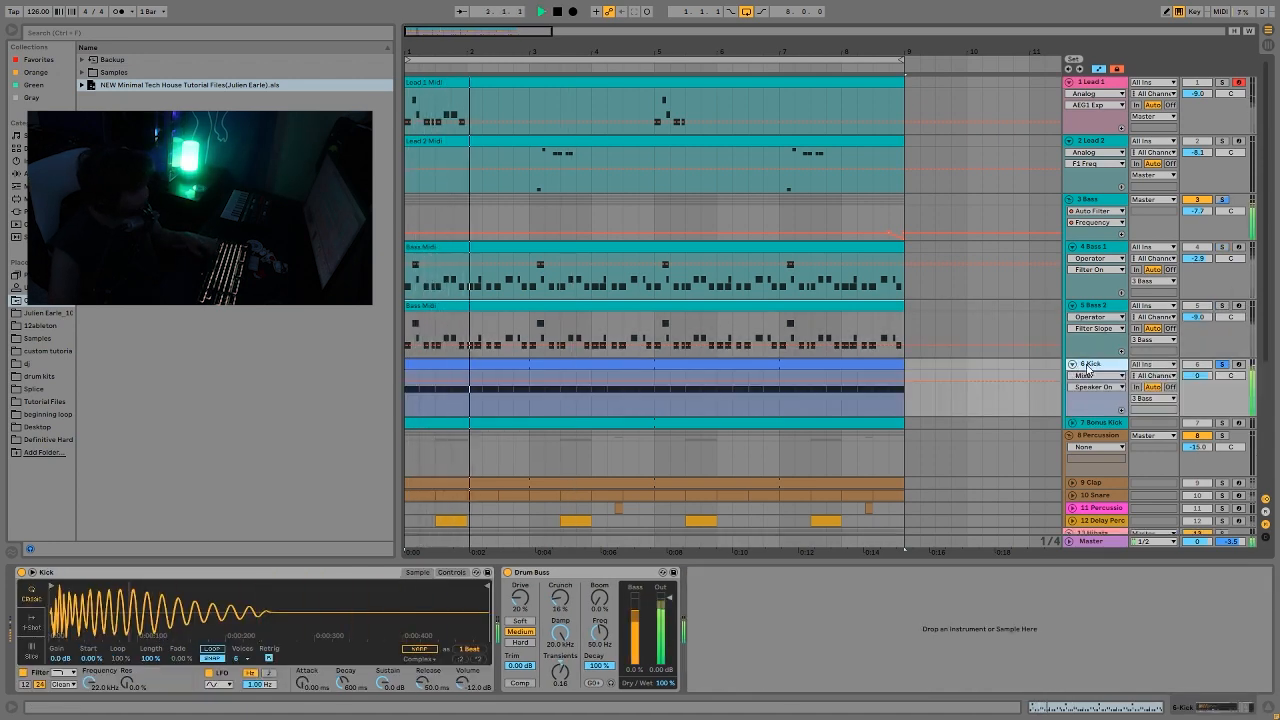
key(space)
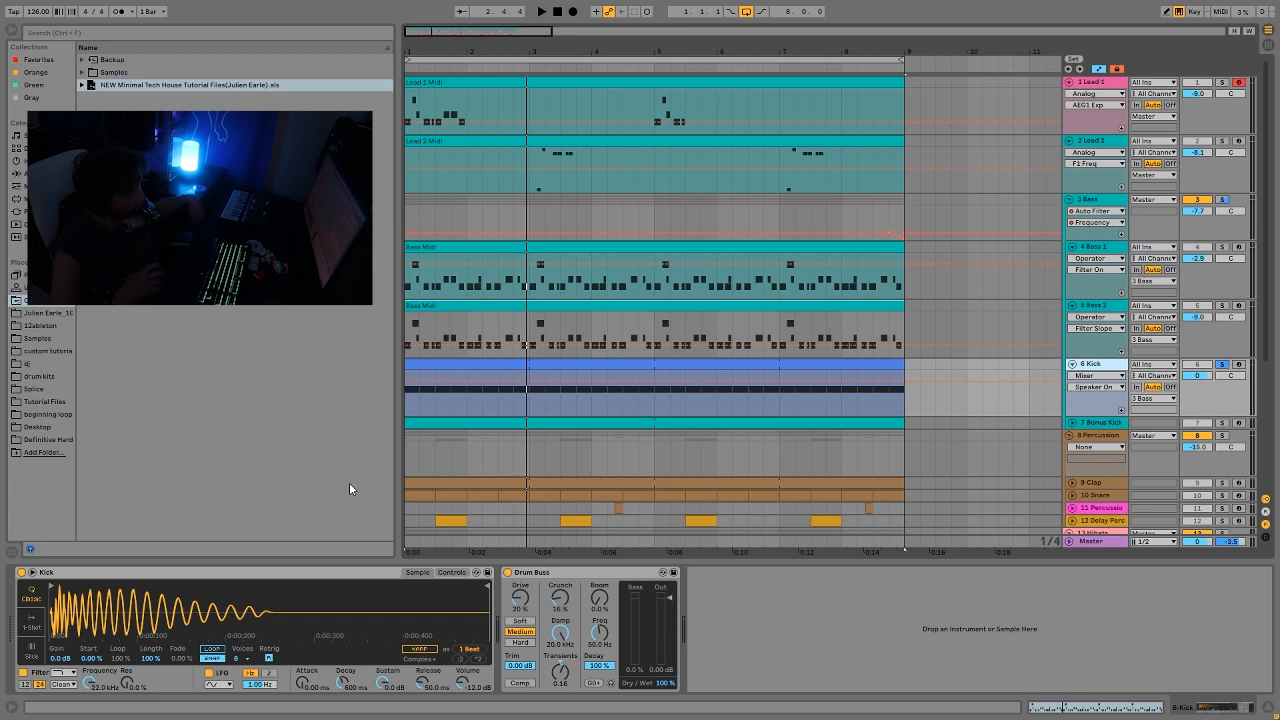
key(space)
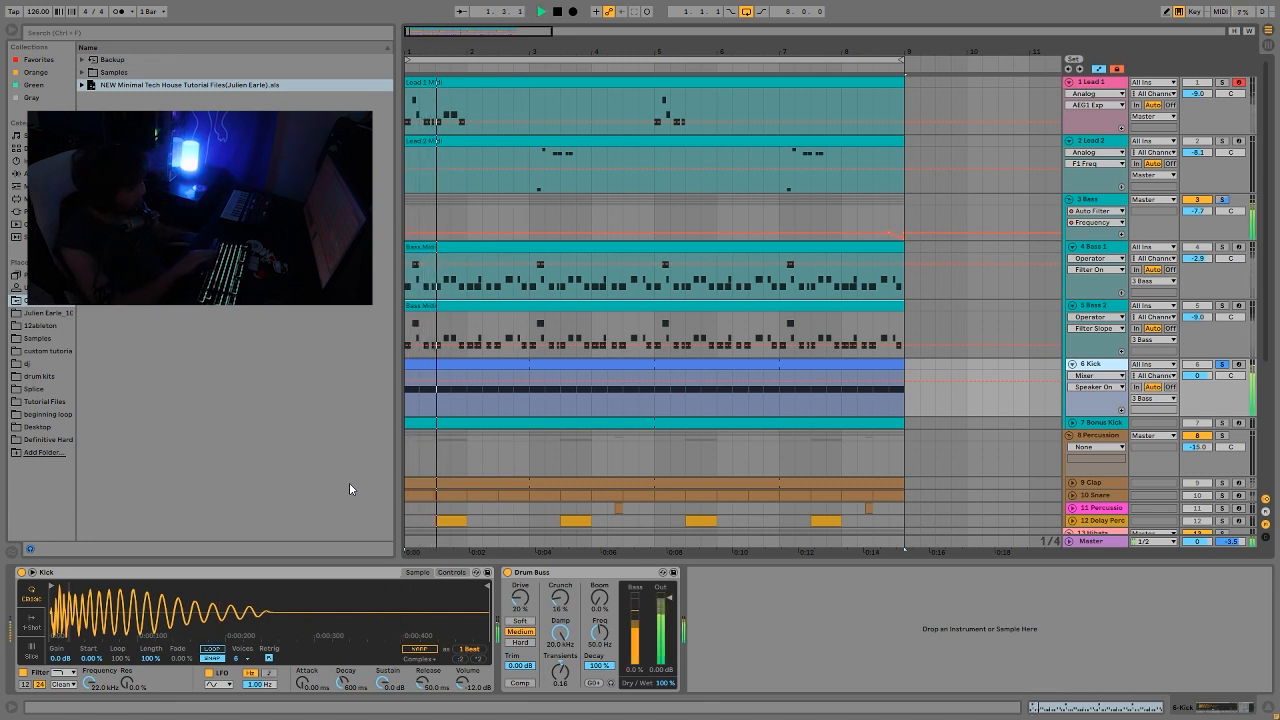
key(space)
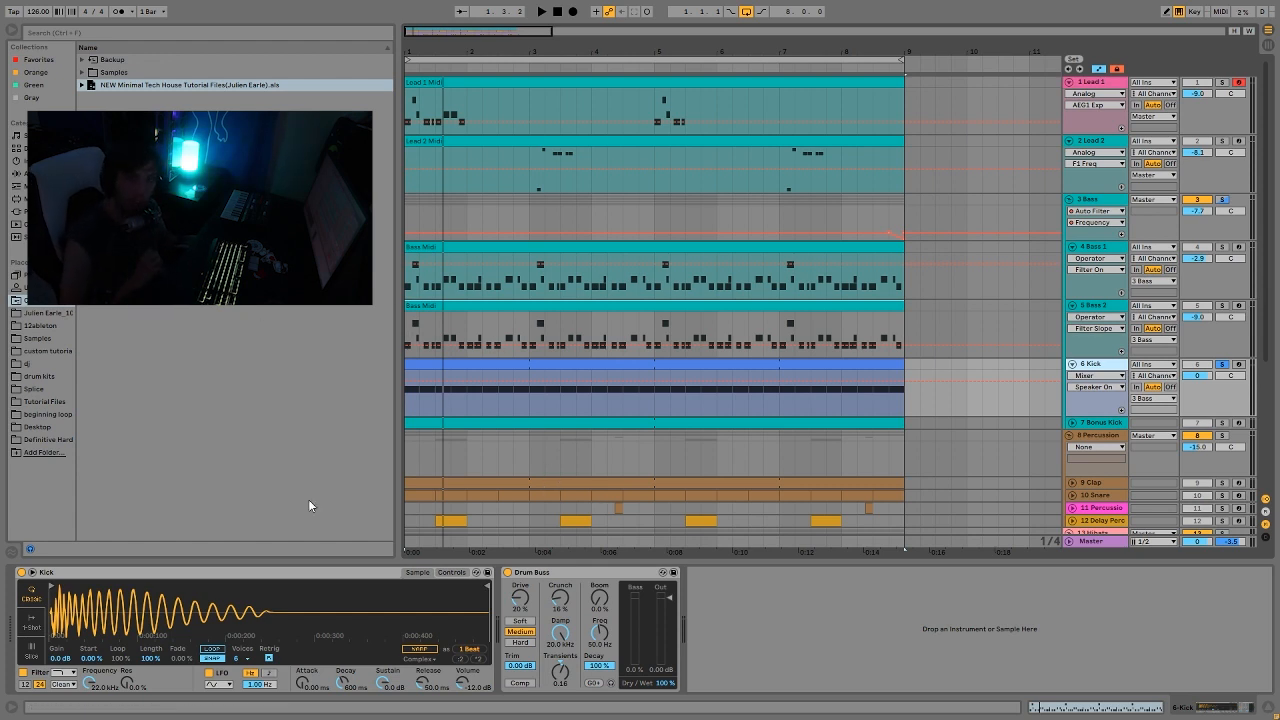
Step: Solo the Bonus Kick track, unfold it to show its notes, and play it from mark 2.2.1
click(1222, 423)
click(1097, 423)
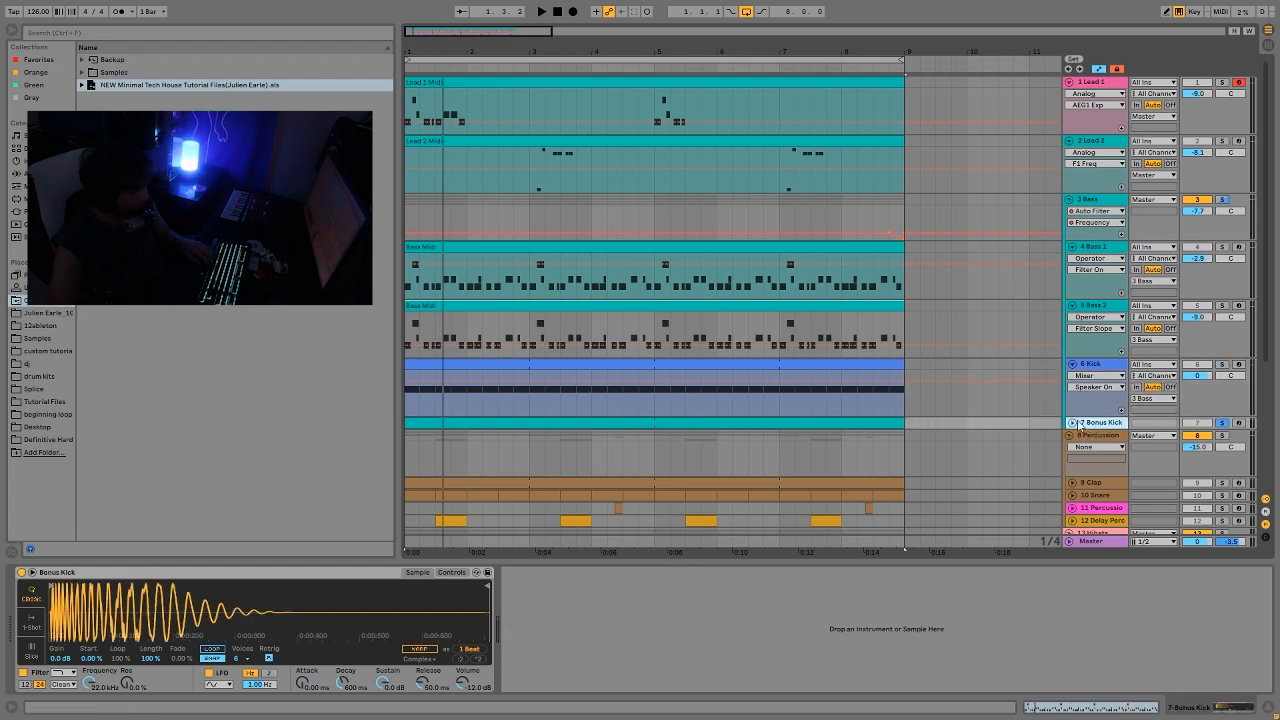
click(1072, 423)
click(489, 456)
key(space)
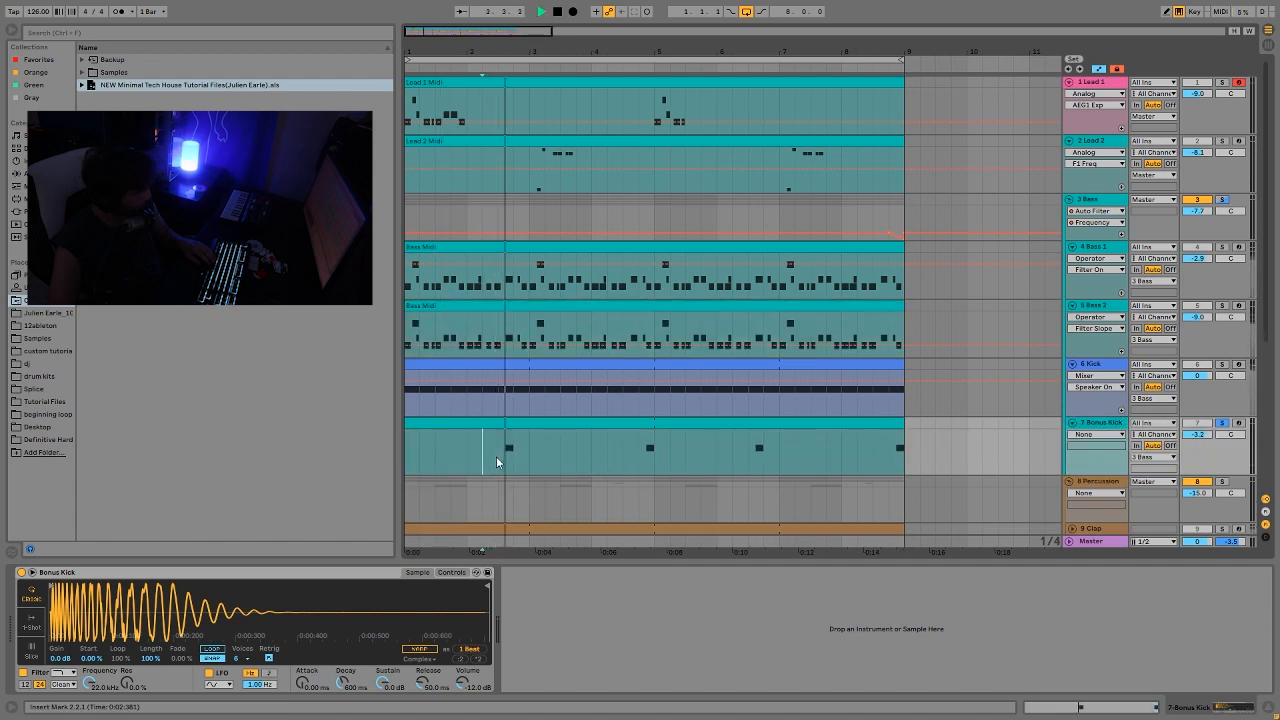
Step: Replay the soloed Bonus Kick in short passes from mark 2.3.1
click(497, 458)
key(space)
key(space)
key(space)
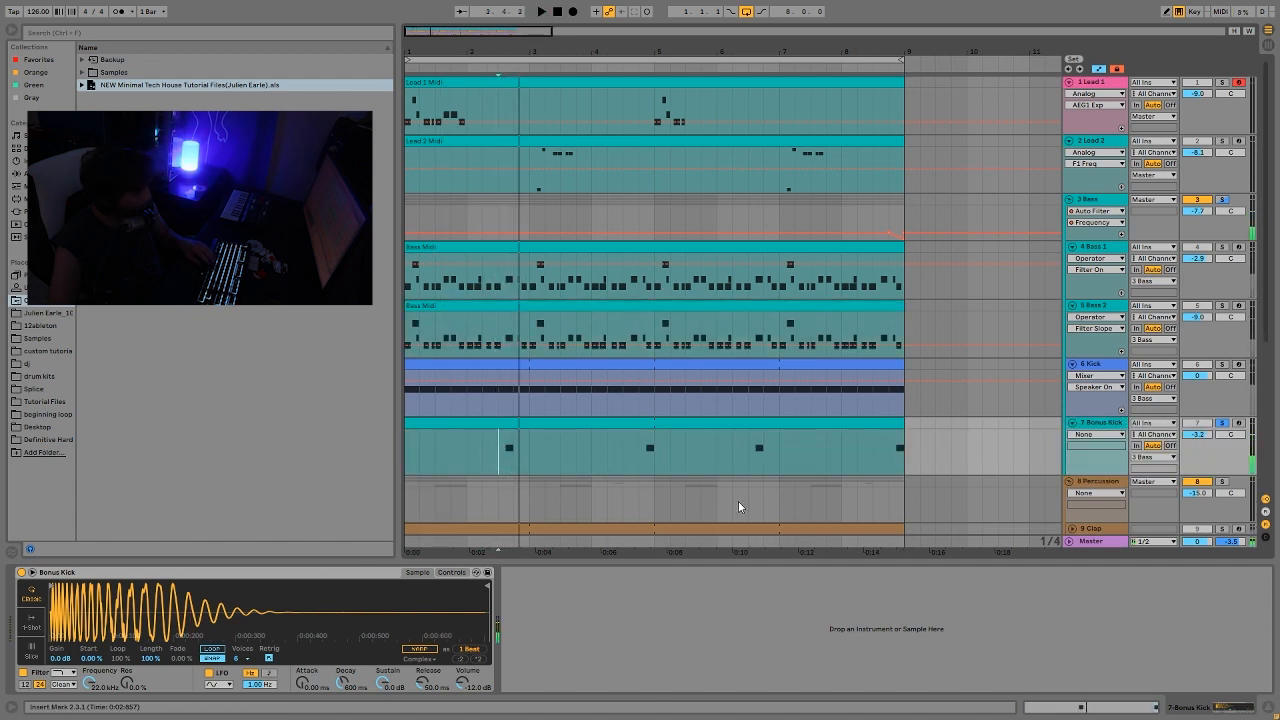
key(space)
key(space)
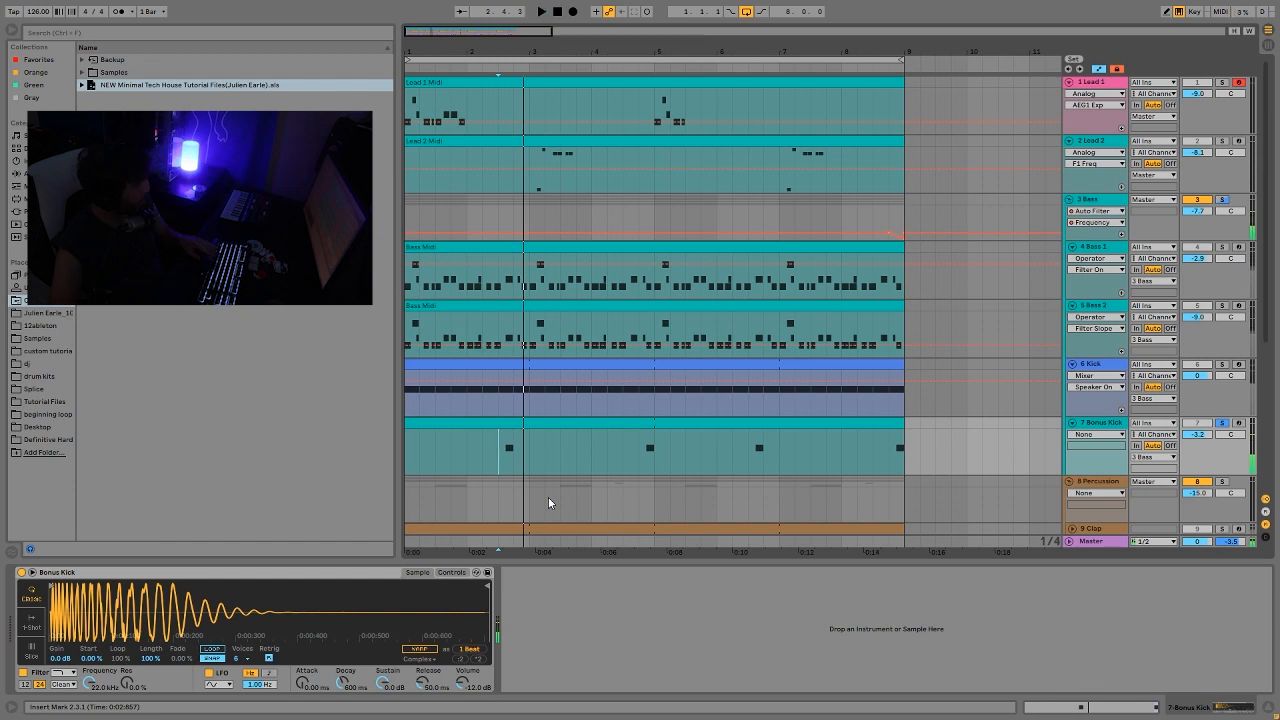
key(space)
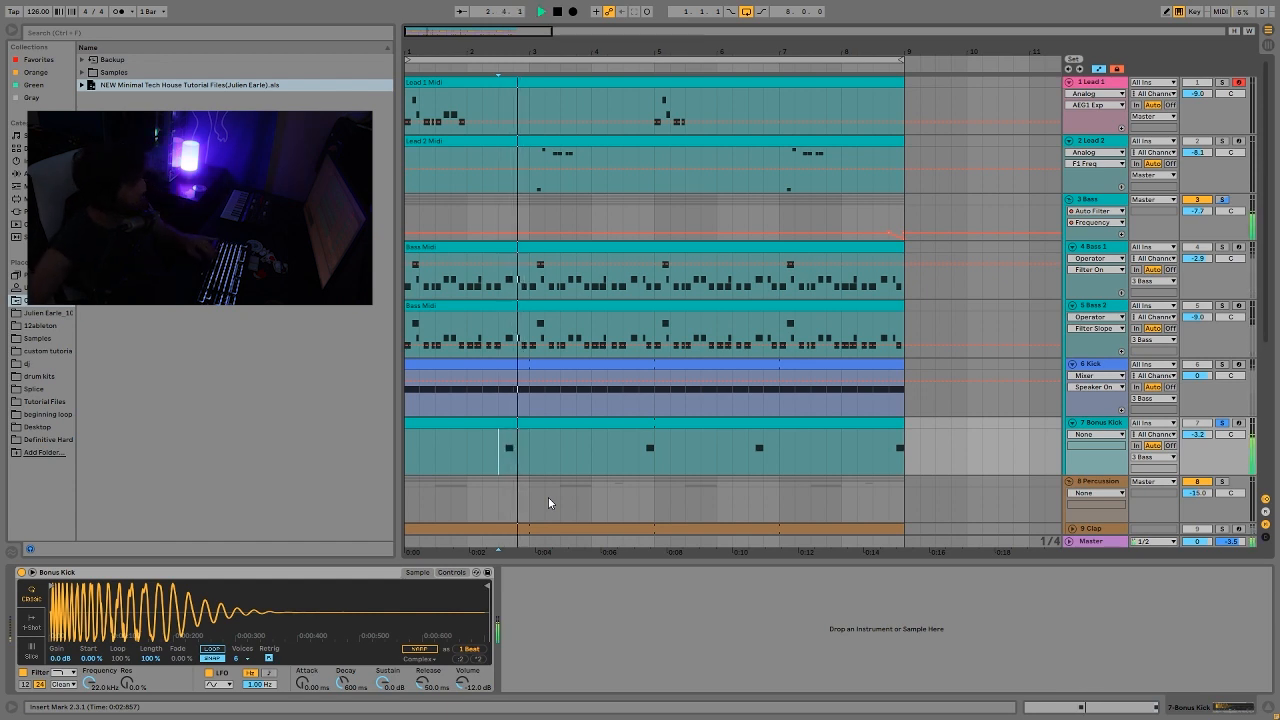
key(space)
Step: Select the Kick clip, solo the Kick track and play it alone in short passes with its Drum Buss shown
click(1090, 364)
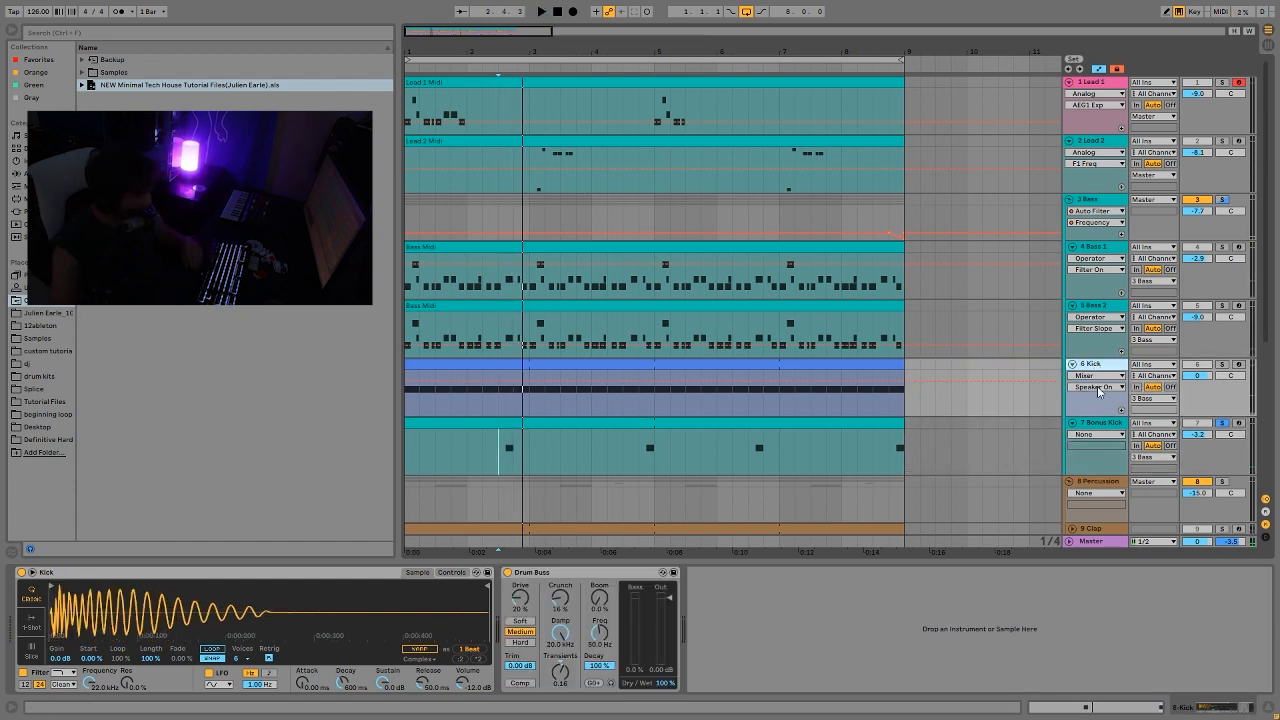
click(743, 367)
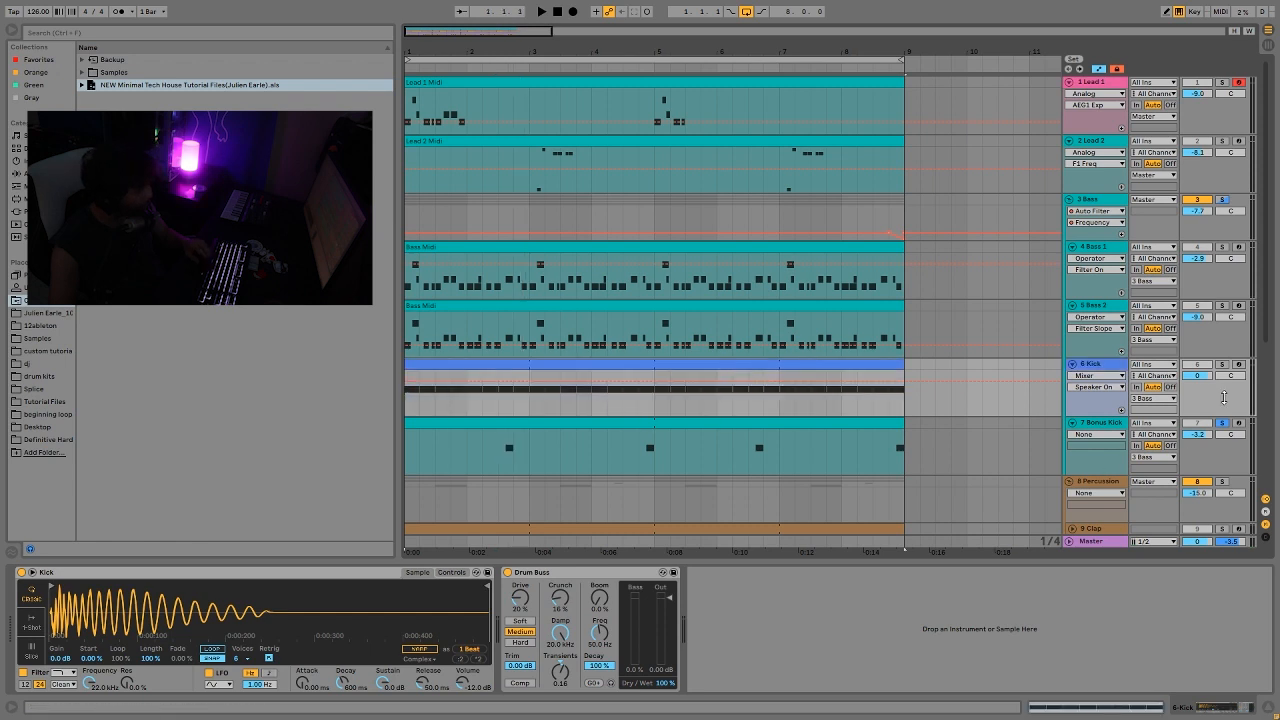
click(1221, 364)
key(space)
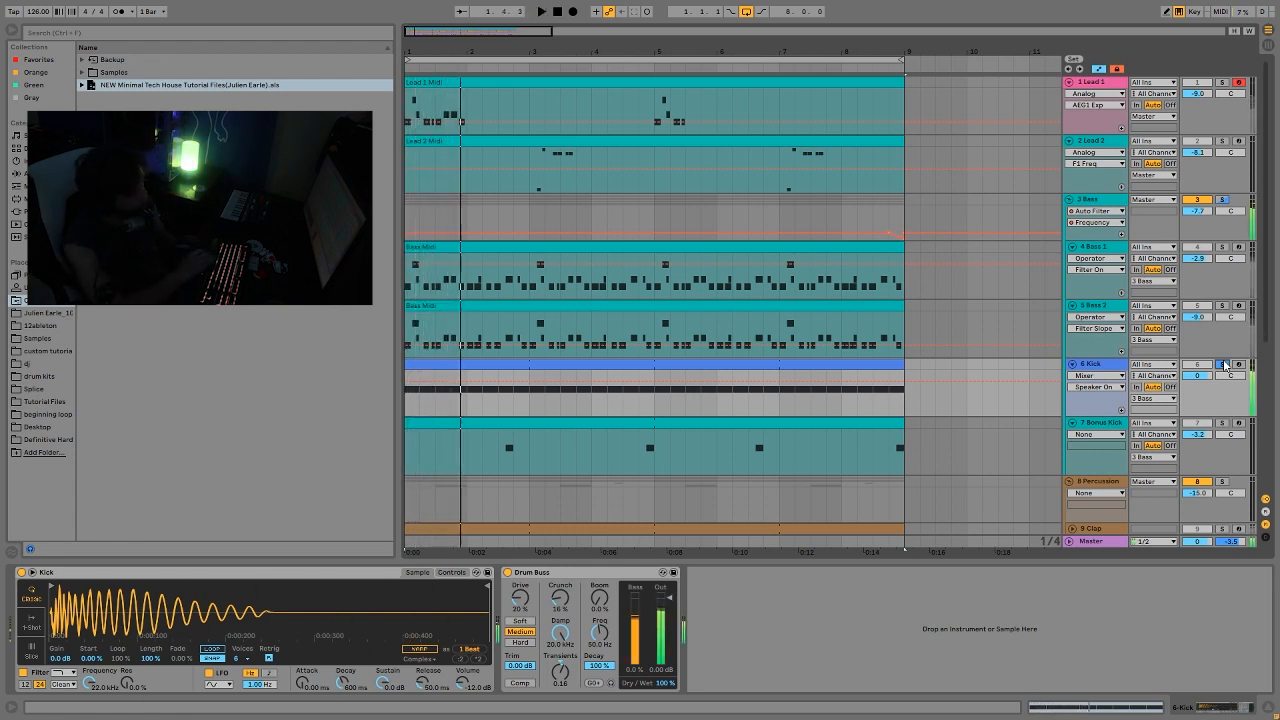
click(1222, 365)
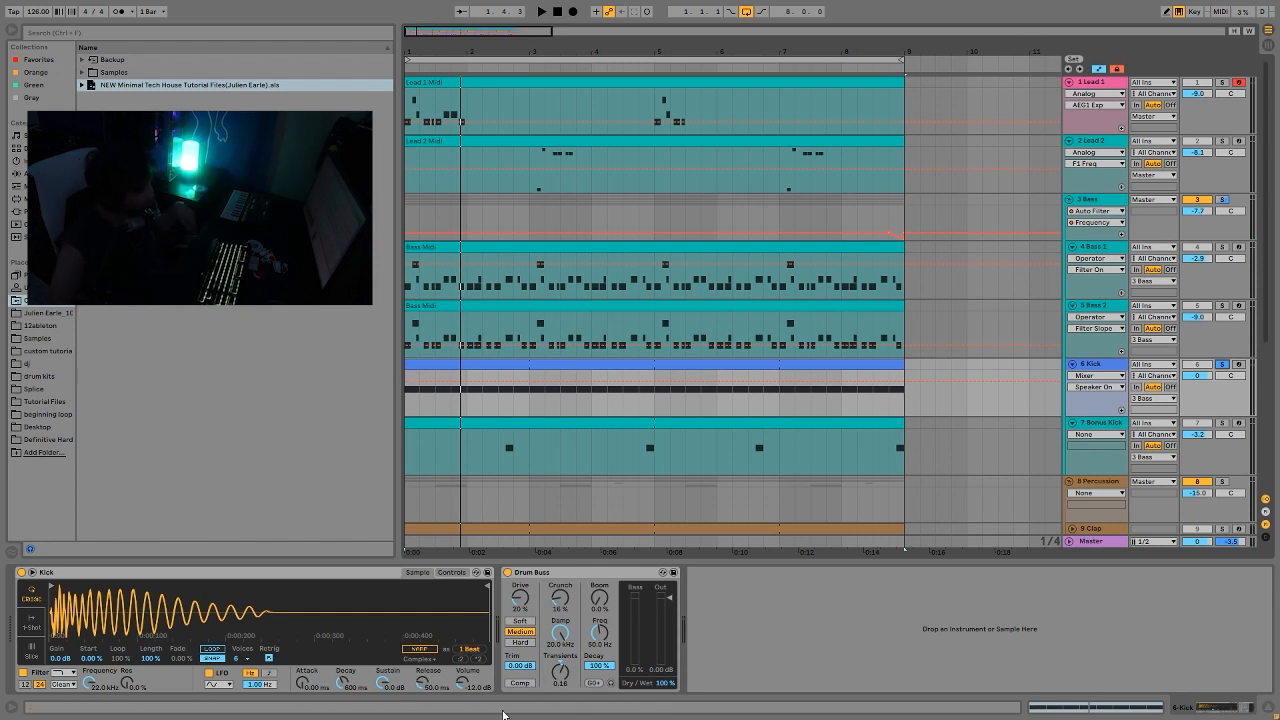
key(space)
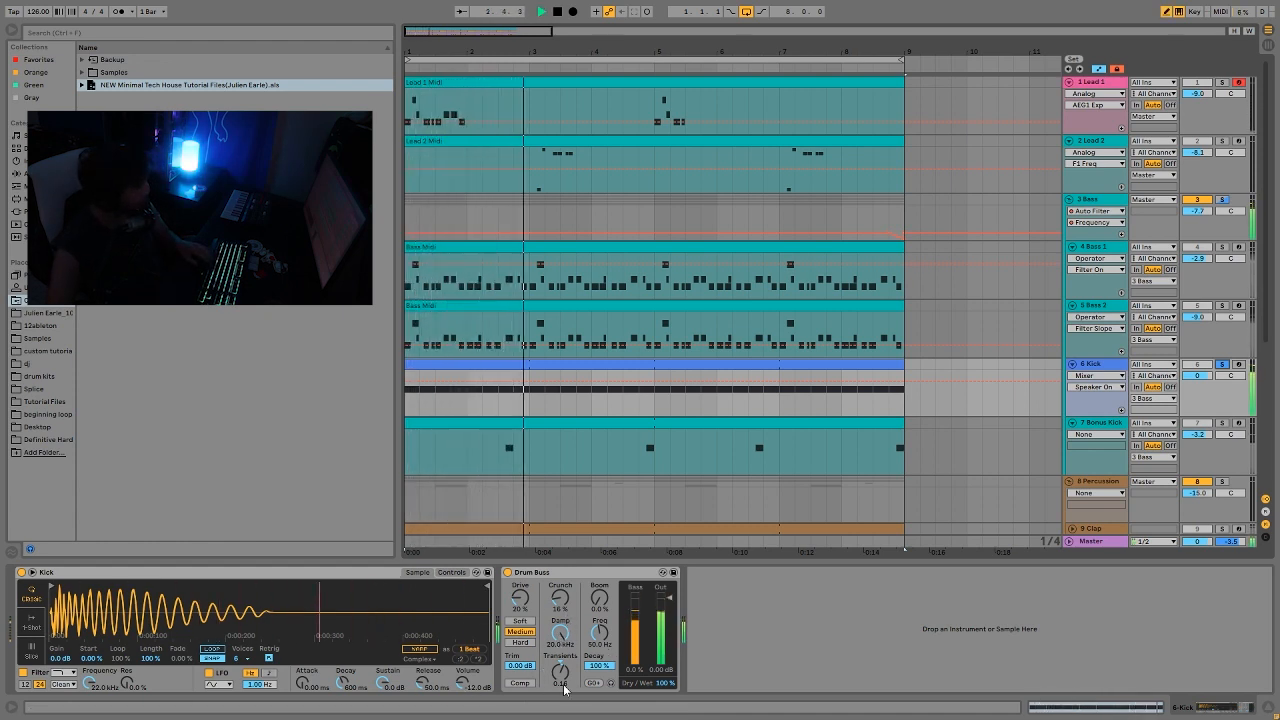
key(space)
Step: Solo Bonus Kick together with Kick and play both layers from marks 2.3.1 and 4.3.1
click(1221, 424)
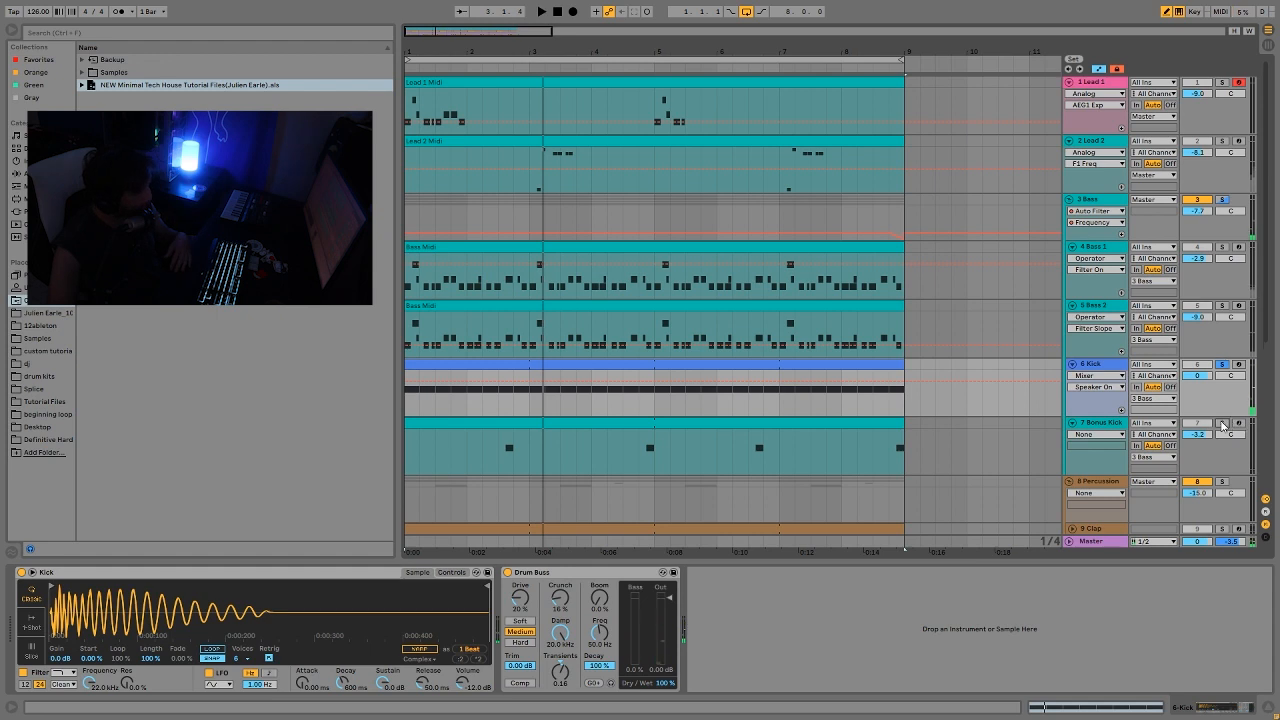
click(937, 460)
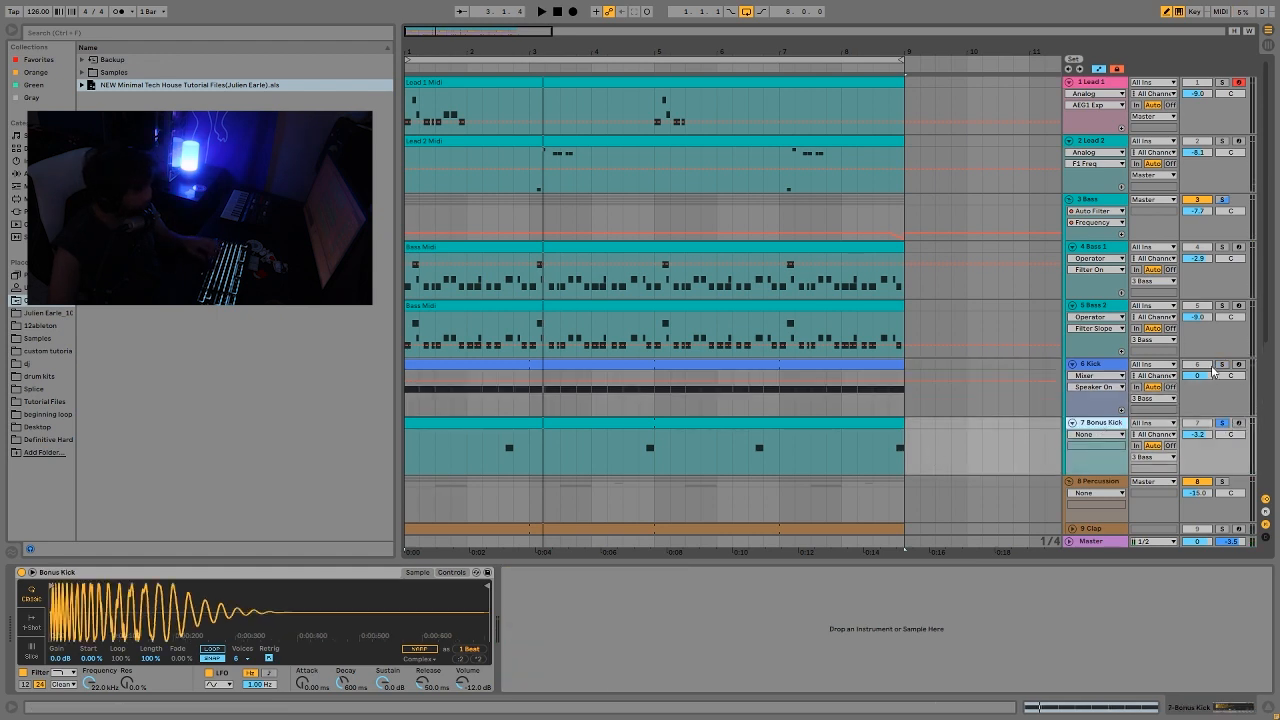
click(1221, 365)
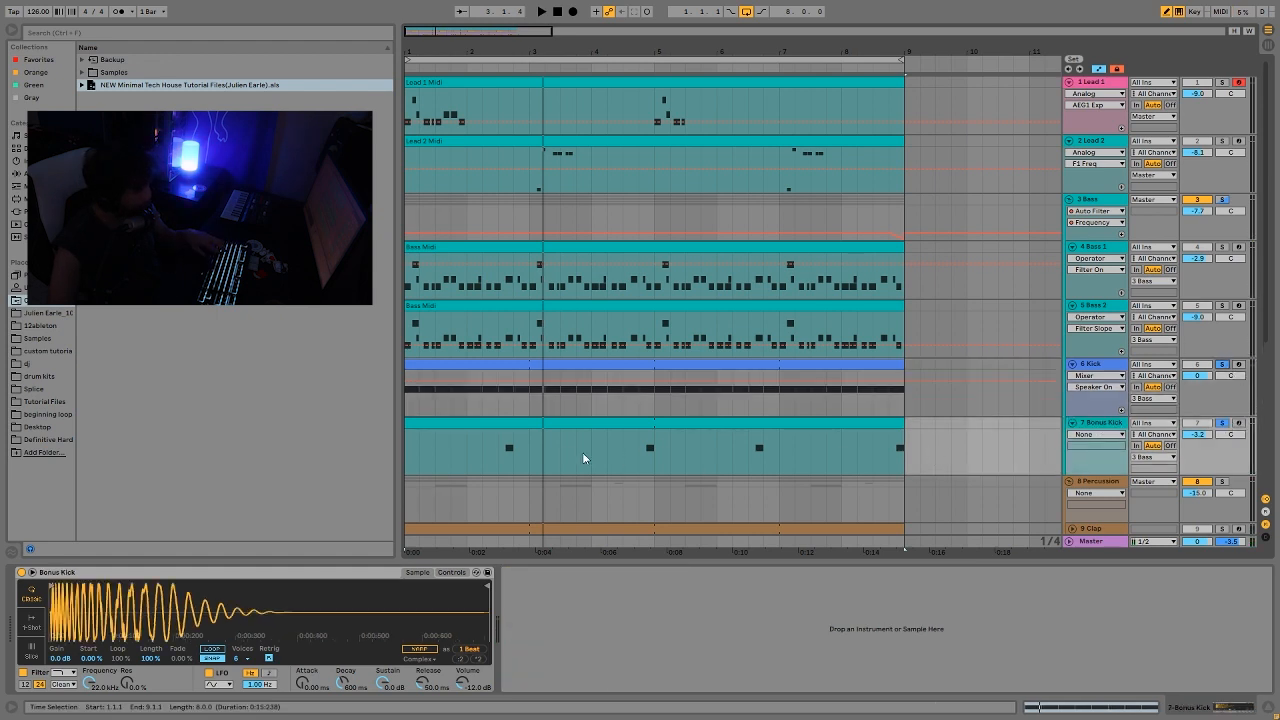
key(space)
click(498, 411)
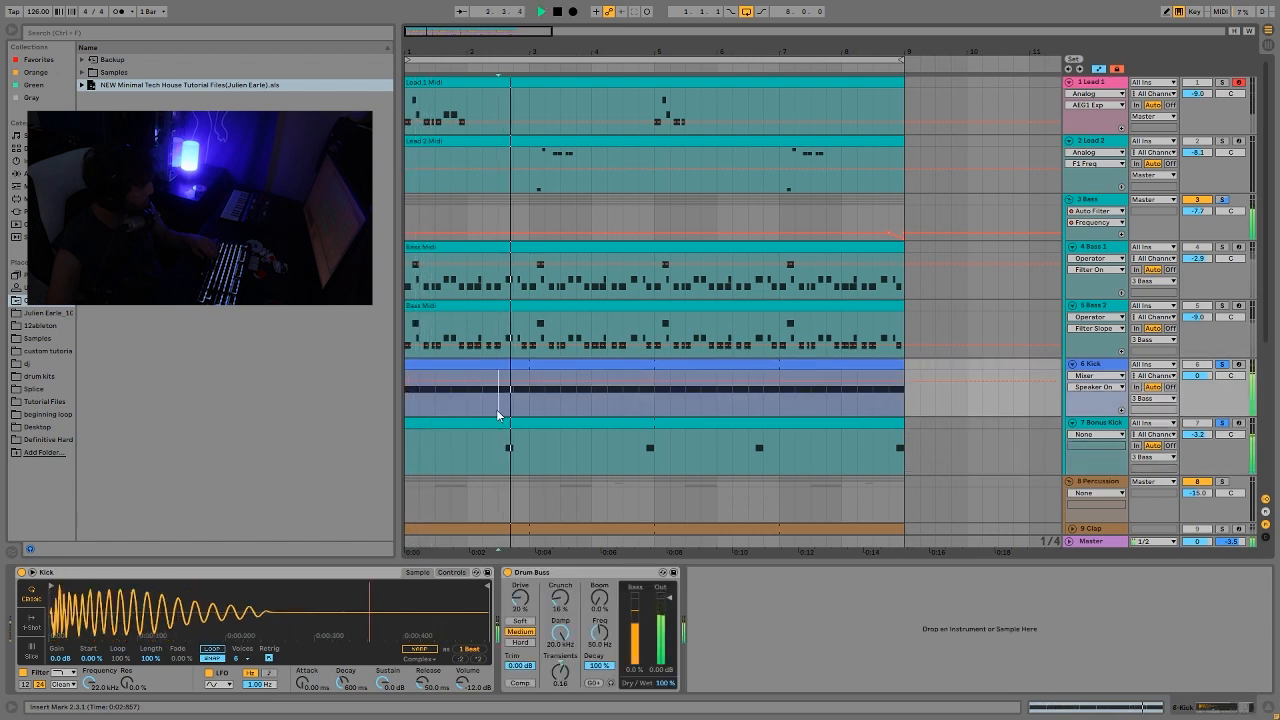
click(625, 401)
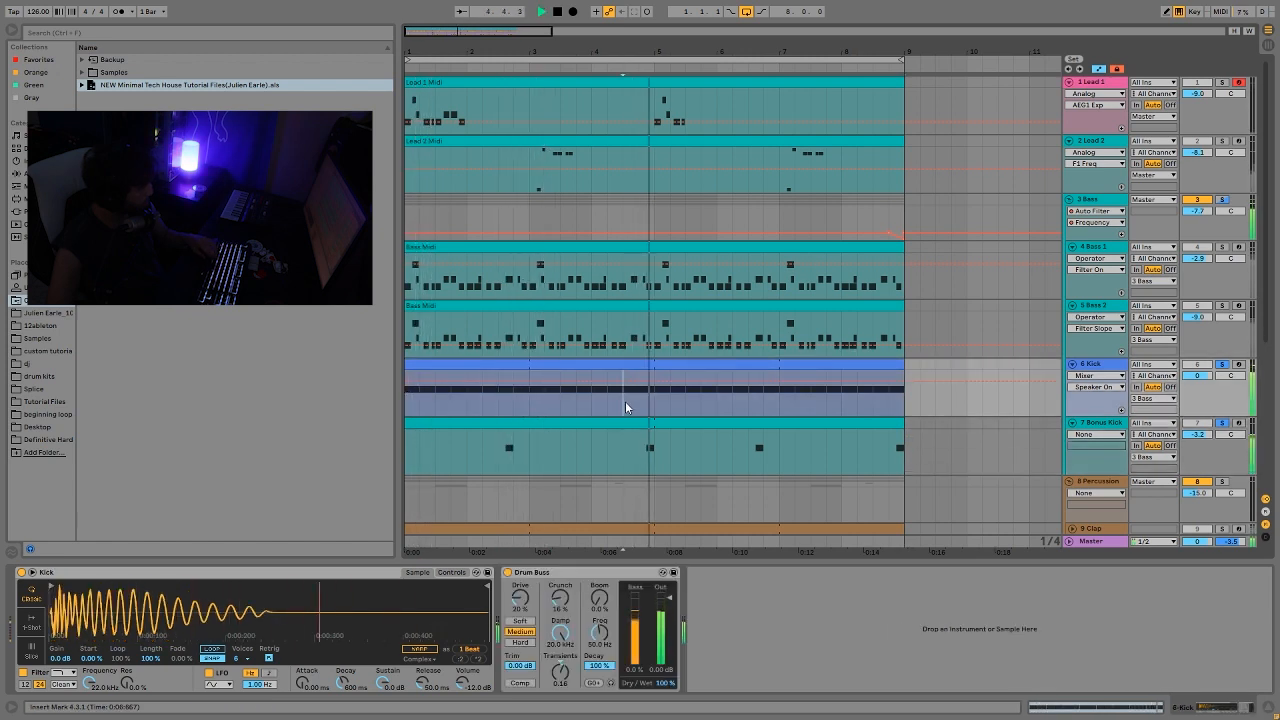
key(space)
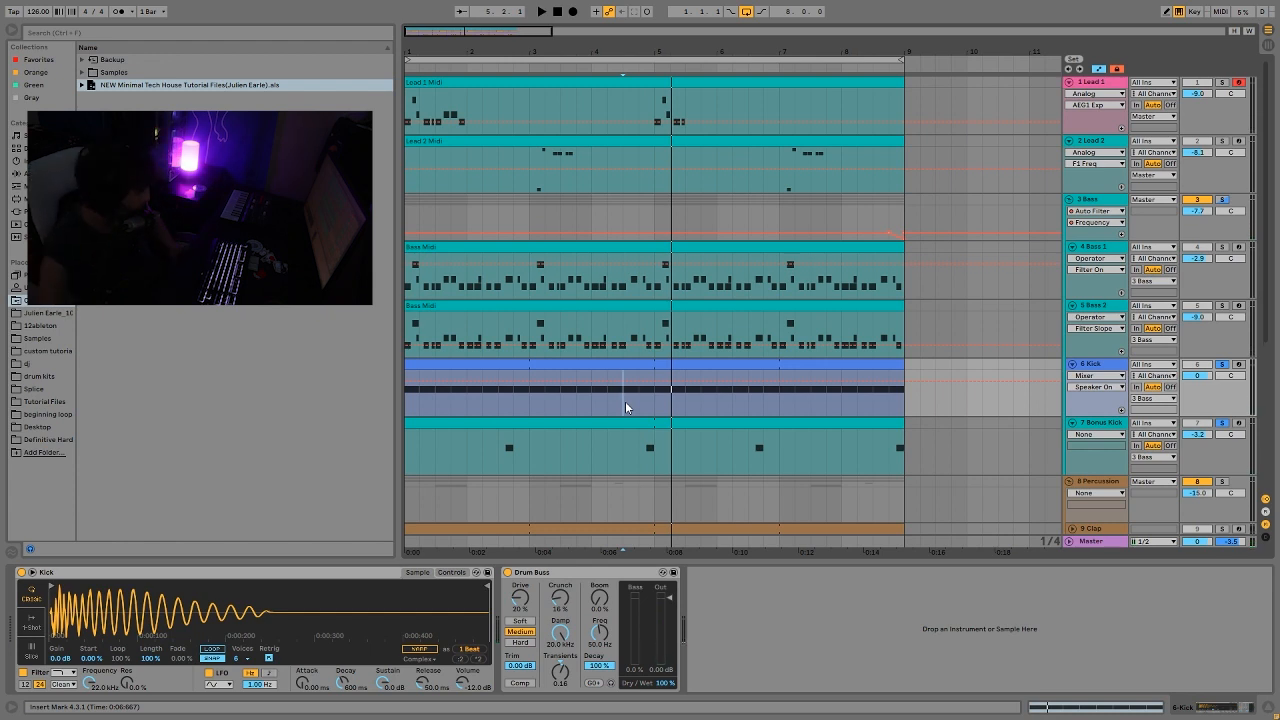
Step: Play the full loop from mark 2.1.1 with no tracks soloed
click(580, 423)
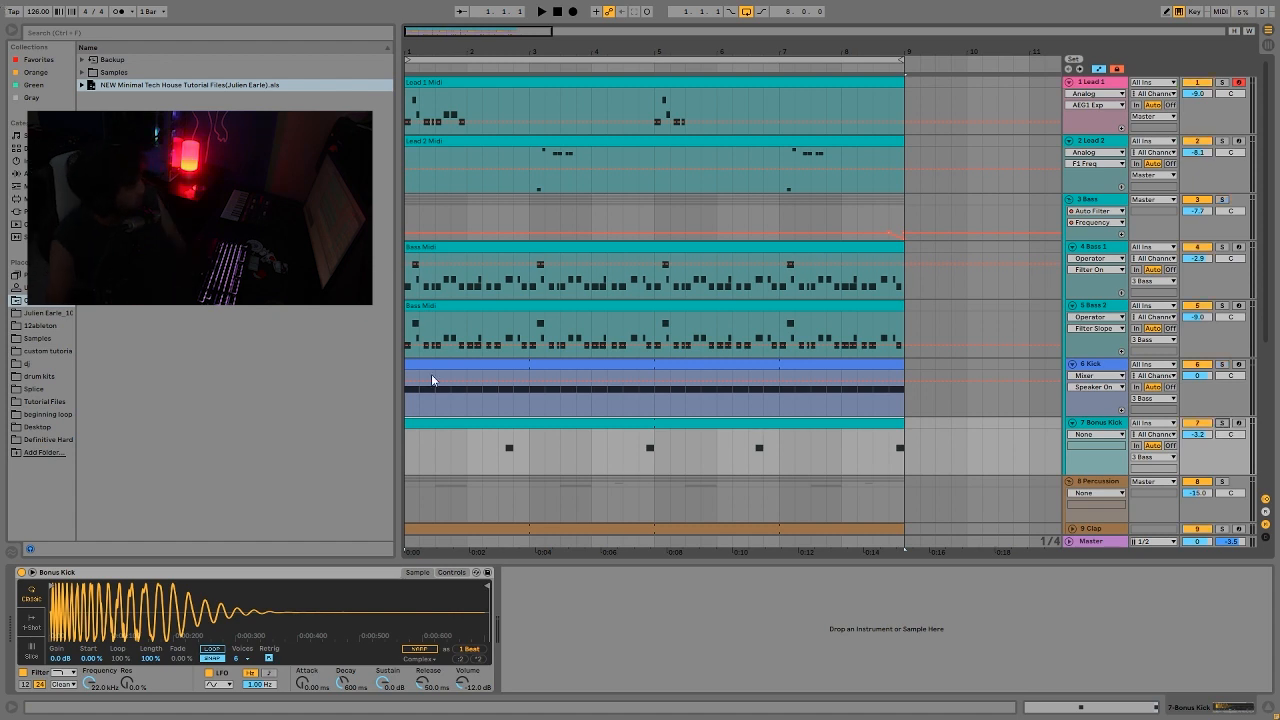
click(461, 453)
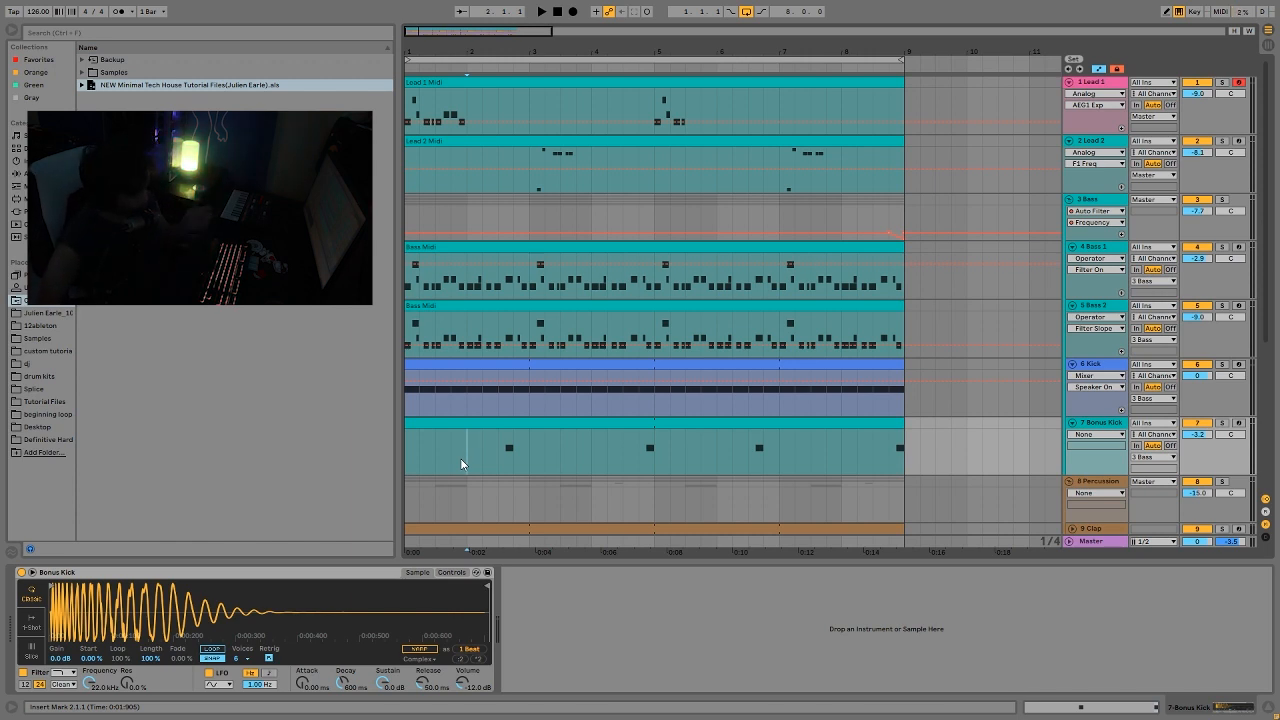
key(space)
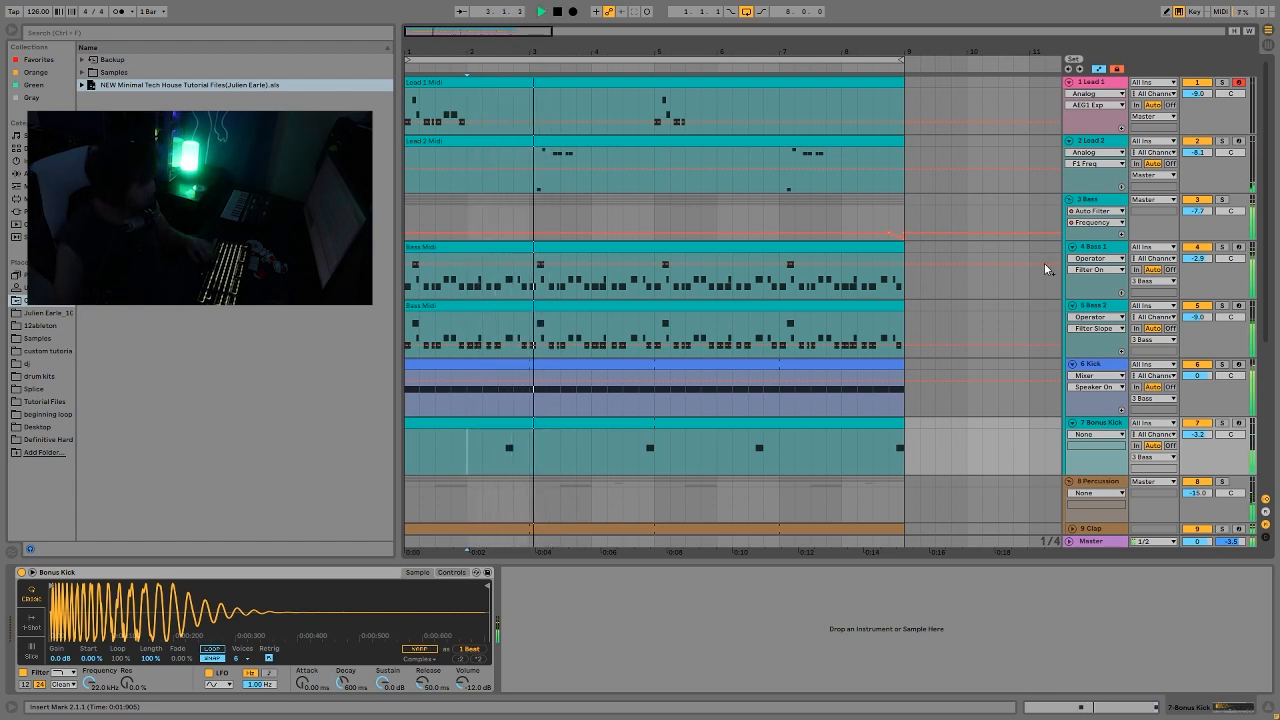
key(space)
Step: Show the Bass group's Saturator and Auto Filter, and play the group soloed
click(1100, 199)
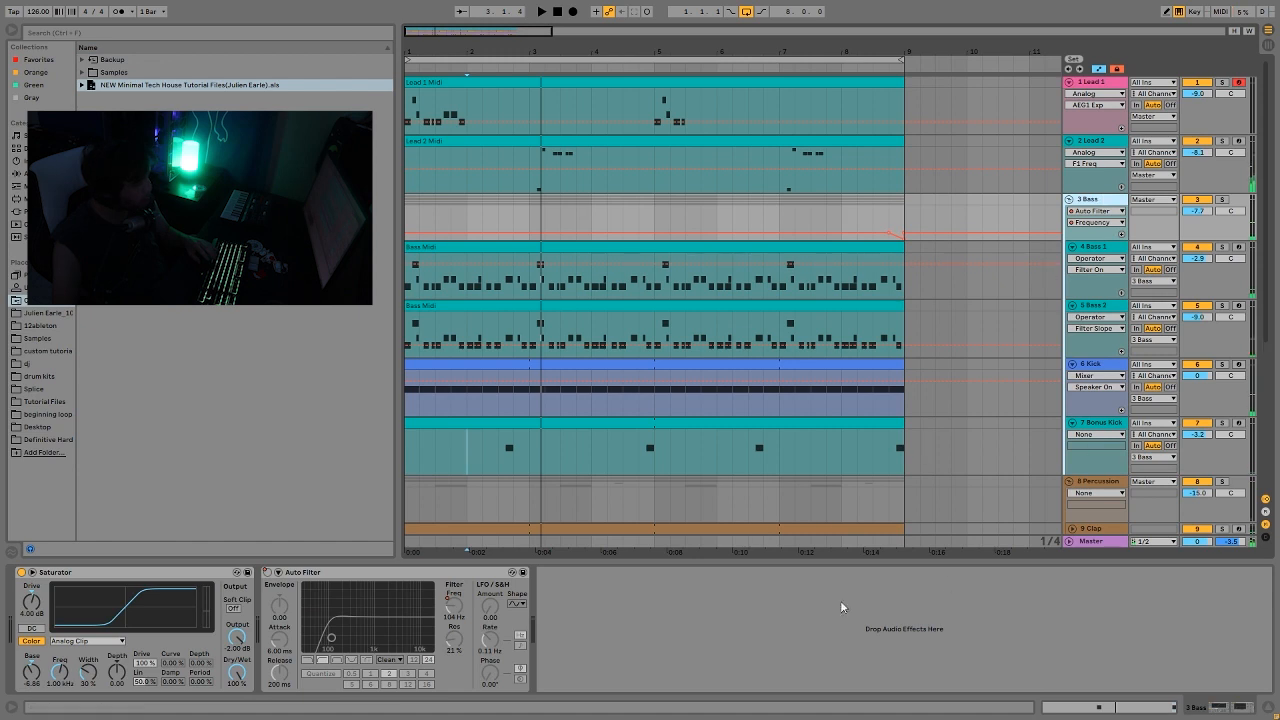
click(1220, 203)
key(space)
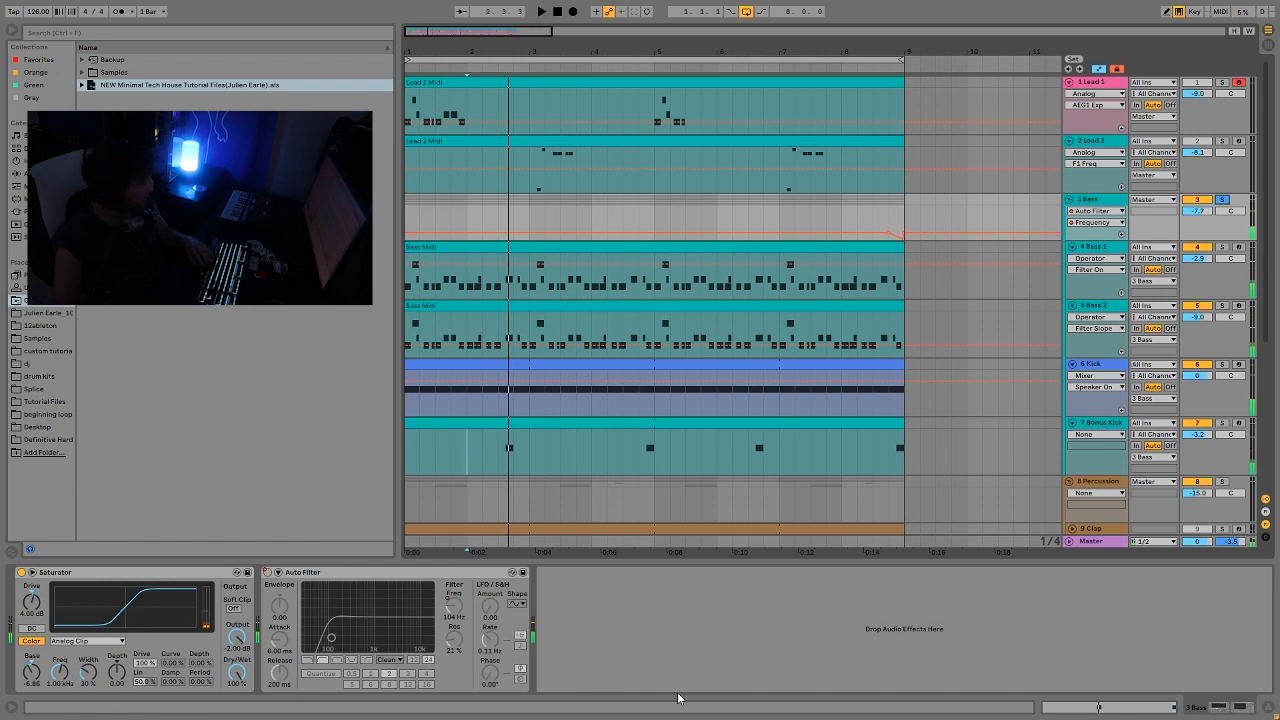
Step: Show the Auto Filter's Device On automation on the Bass group and play from just before bar 8
right_click(271, 575)
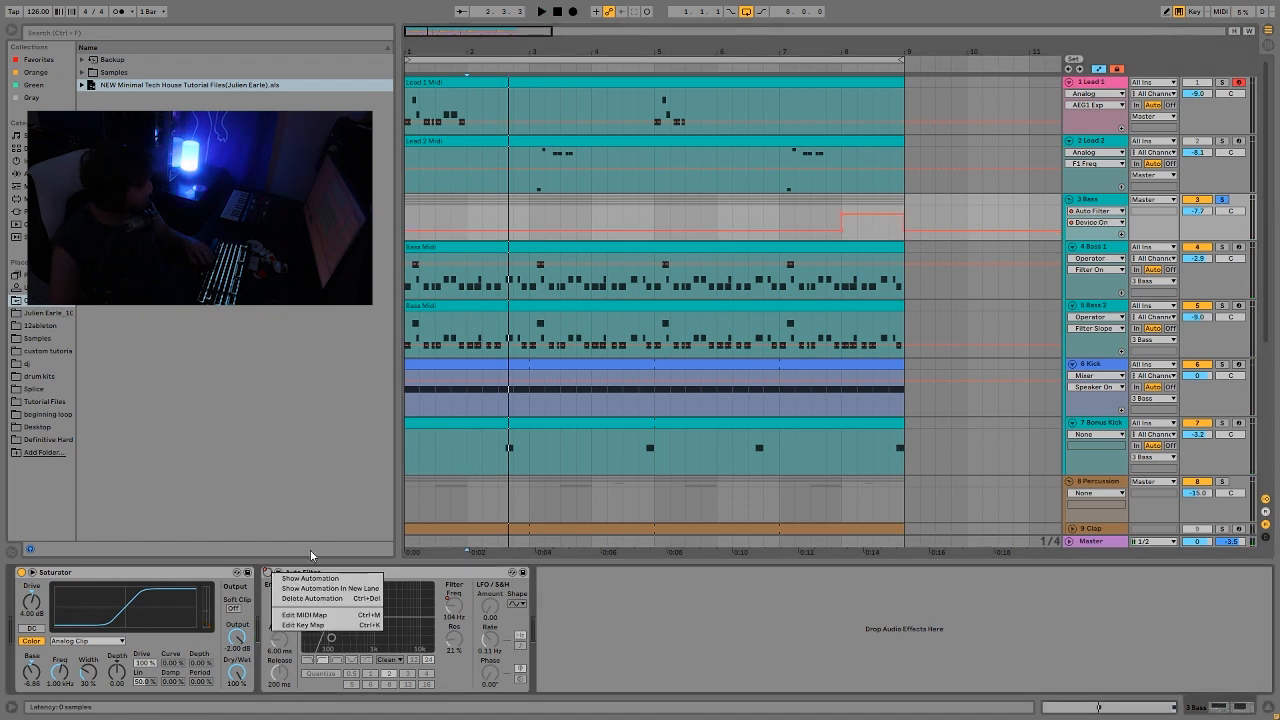
click(833, 194)
click(817, 205)
key(space)
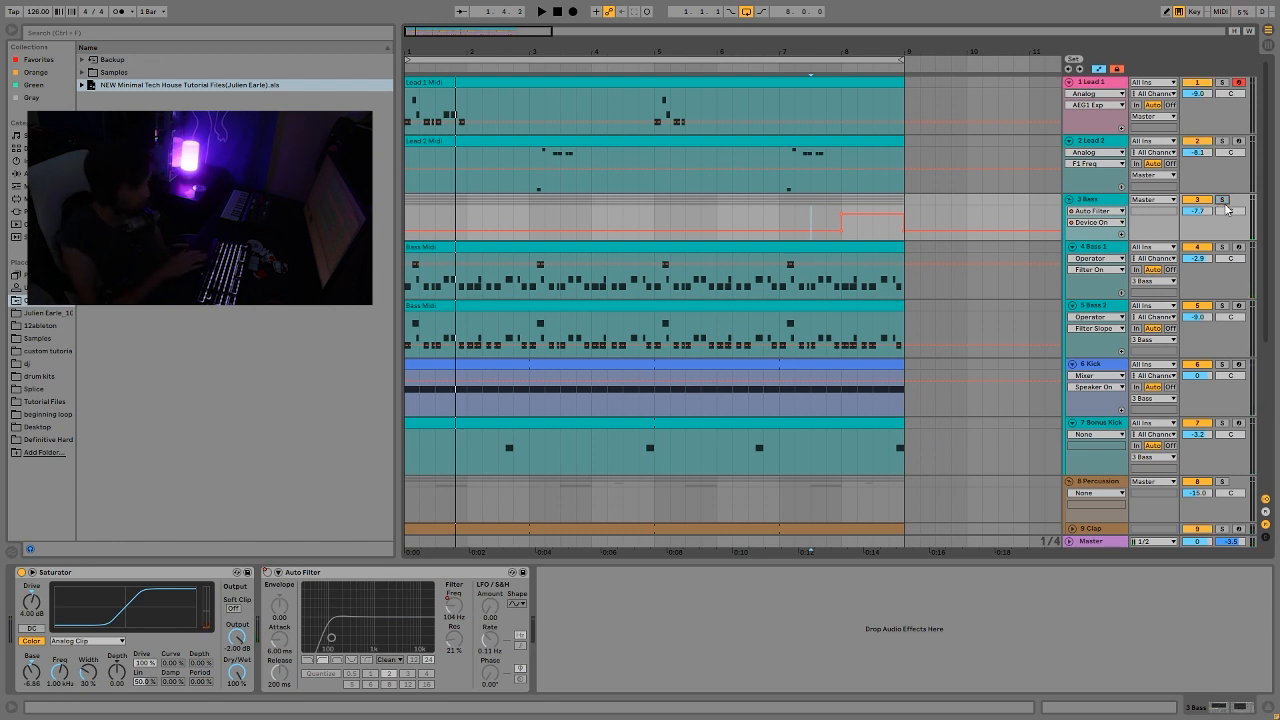
Step: Play the unsoloed mix through the Bass group's Device On automation in the last bar
right_click(1224, 203)
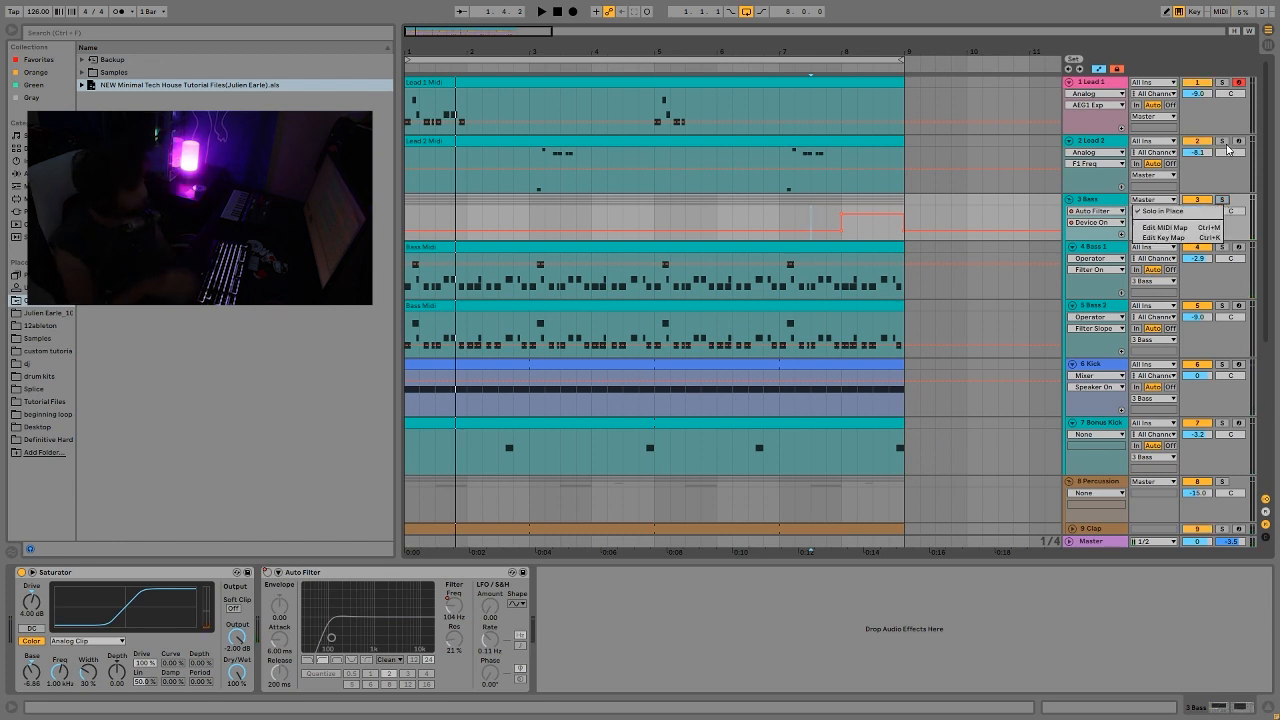
key(Escape)
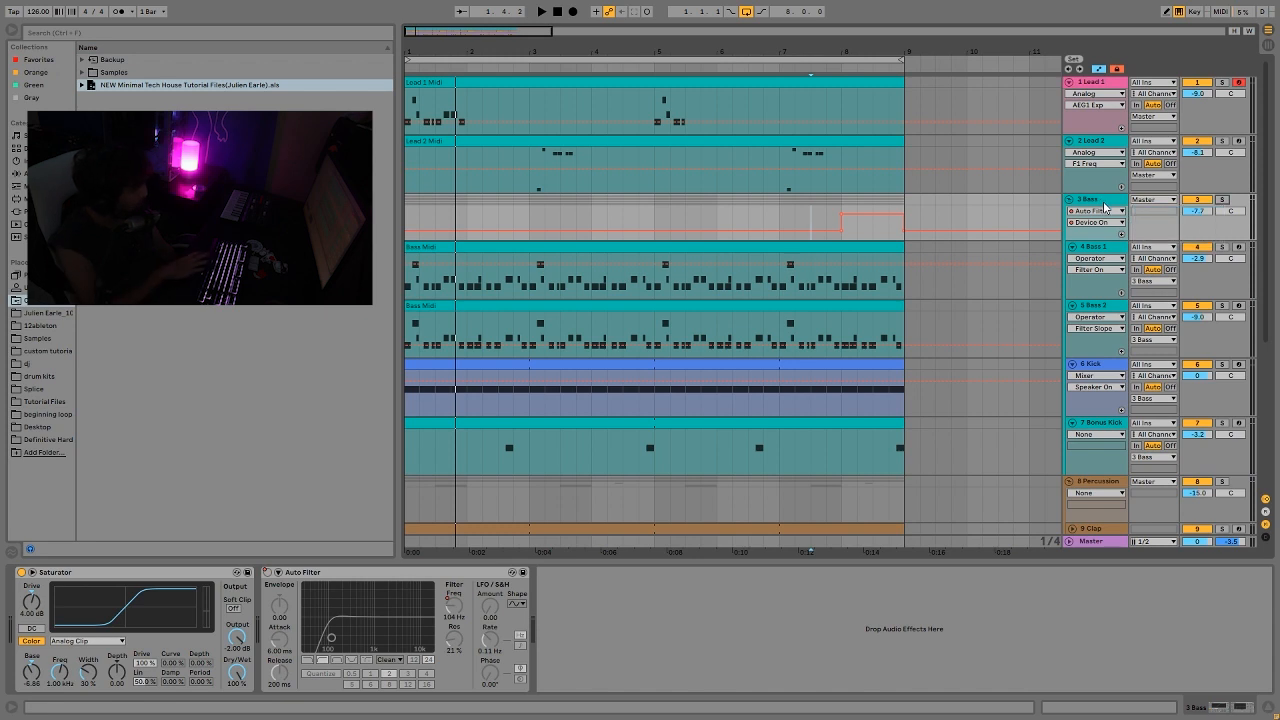
key(space)
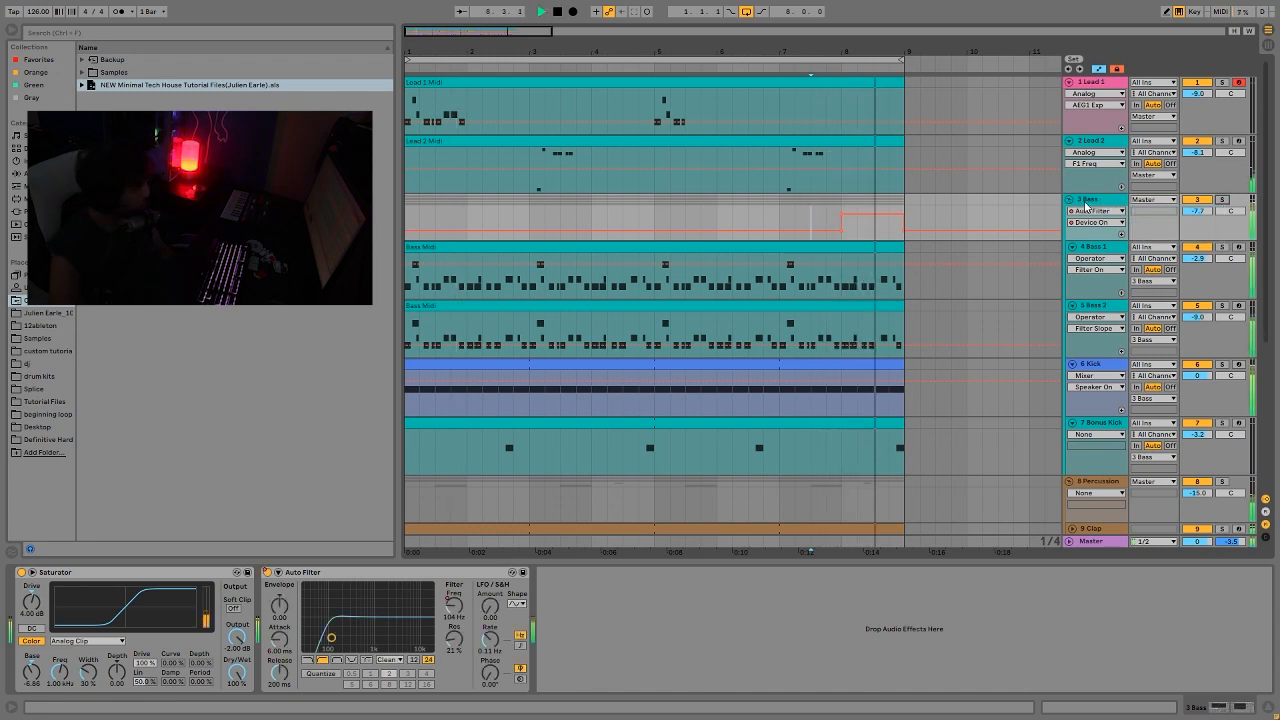
key(space)
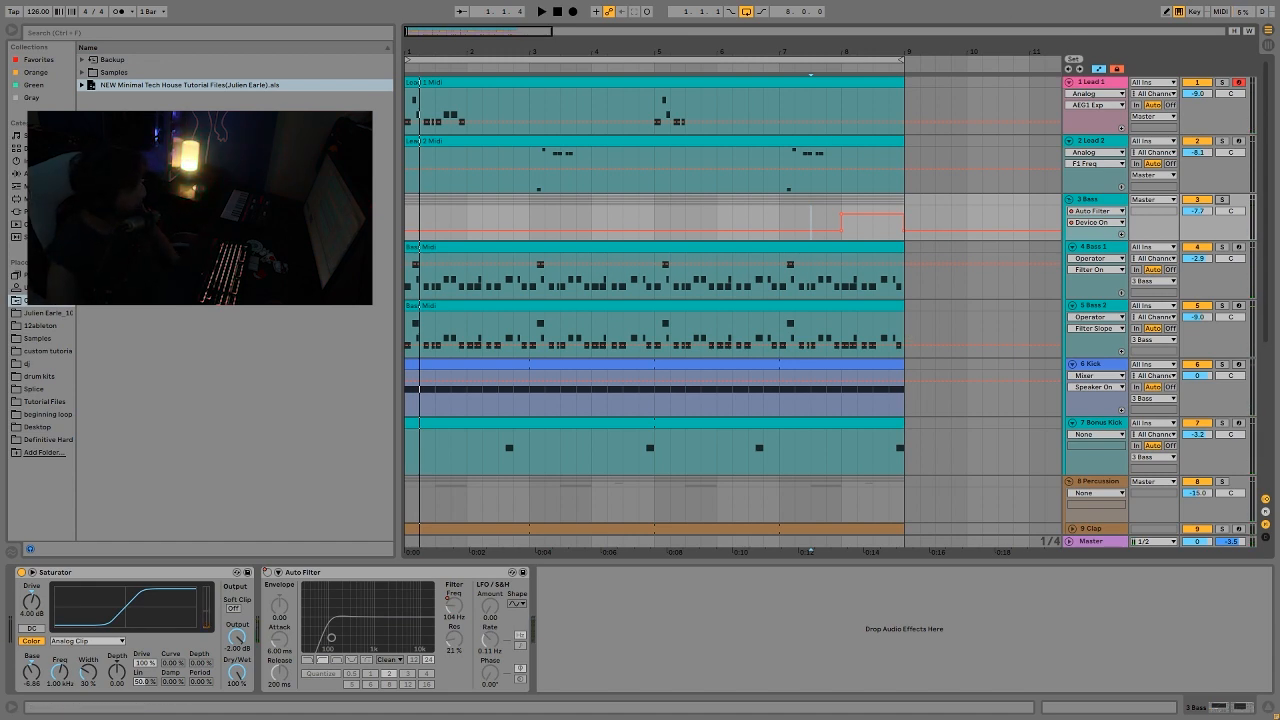
Step: Show the Auto Filter's Frequency automation on the Bass group and play the mix from mark 8.1.1
click(454, 607)
key(space)
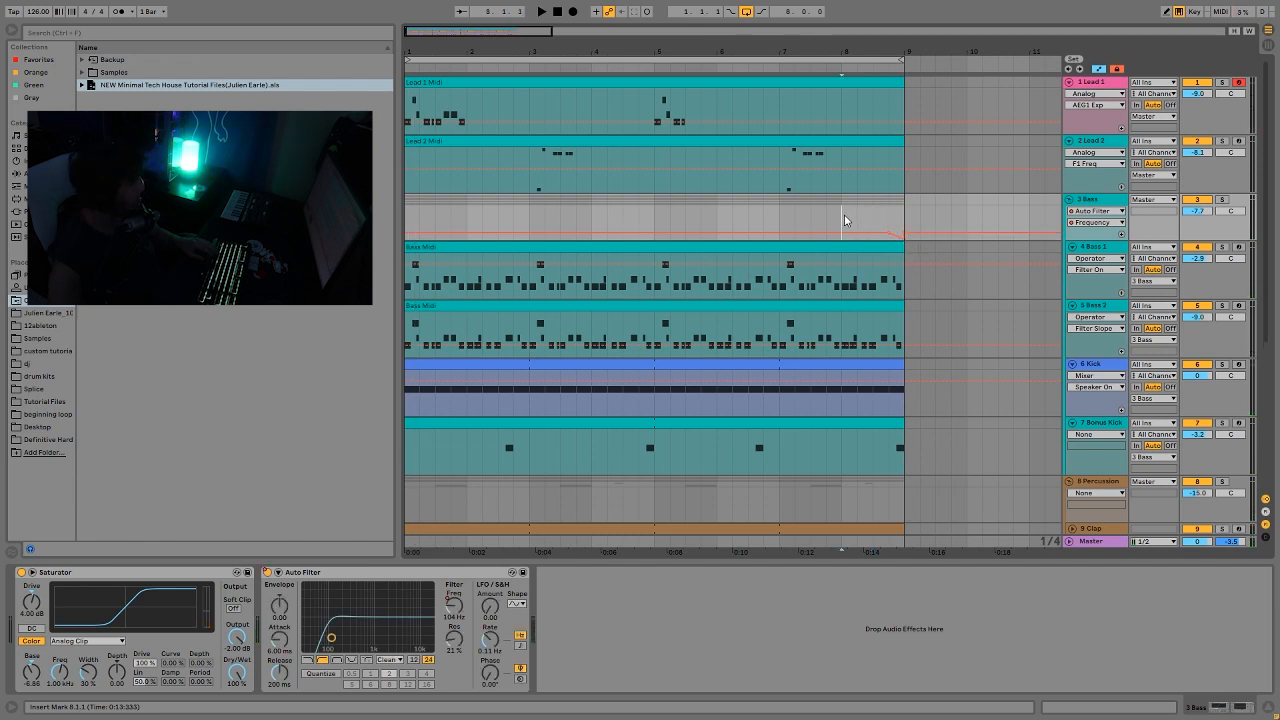
key(space)
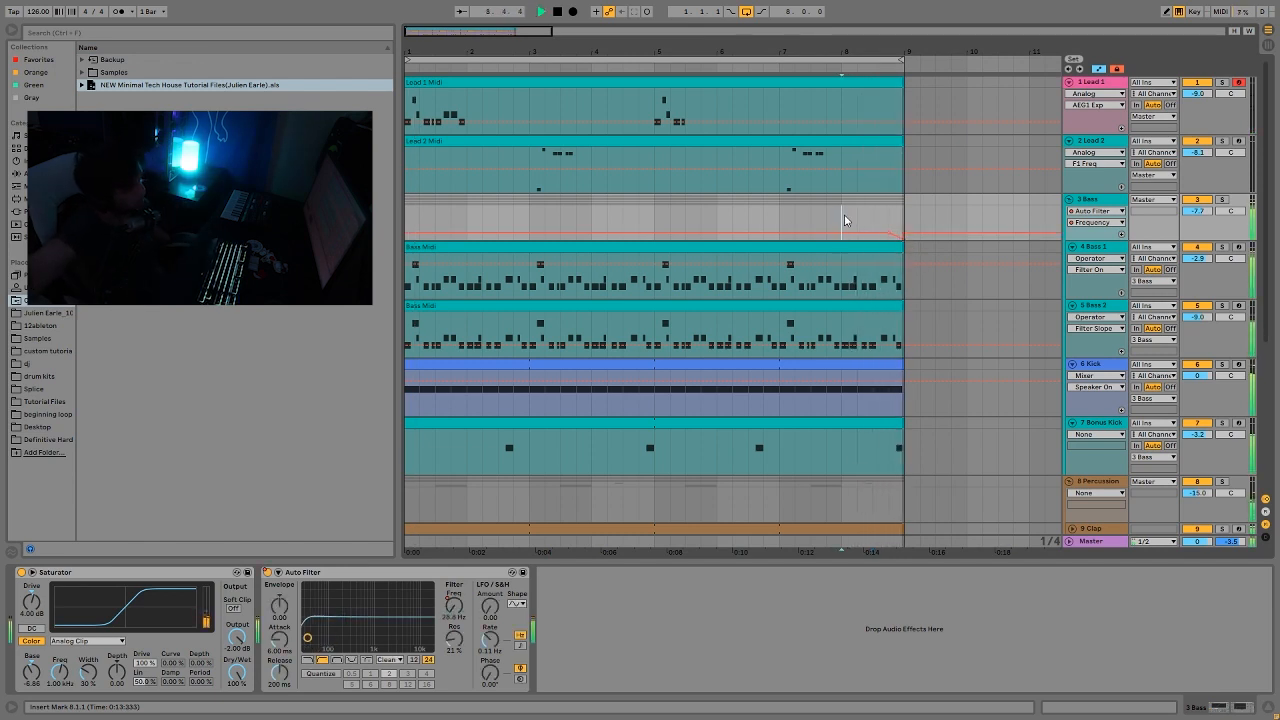
key(space)
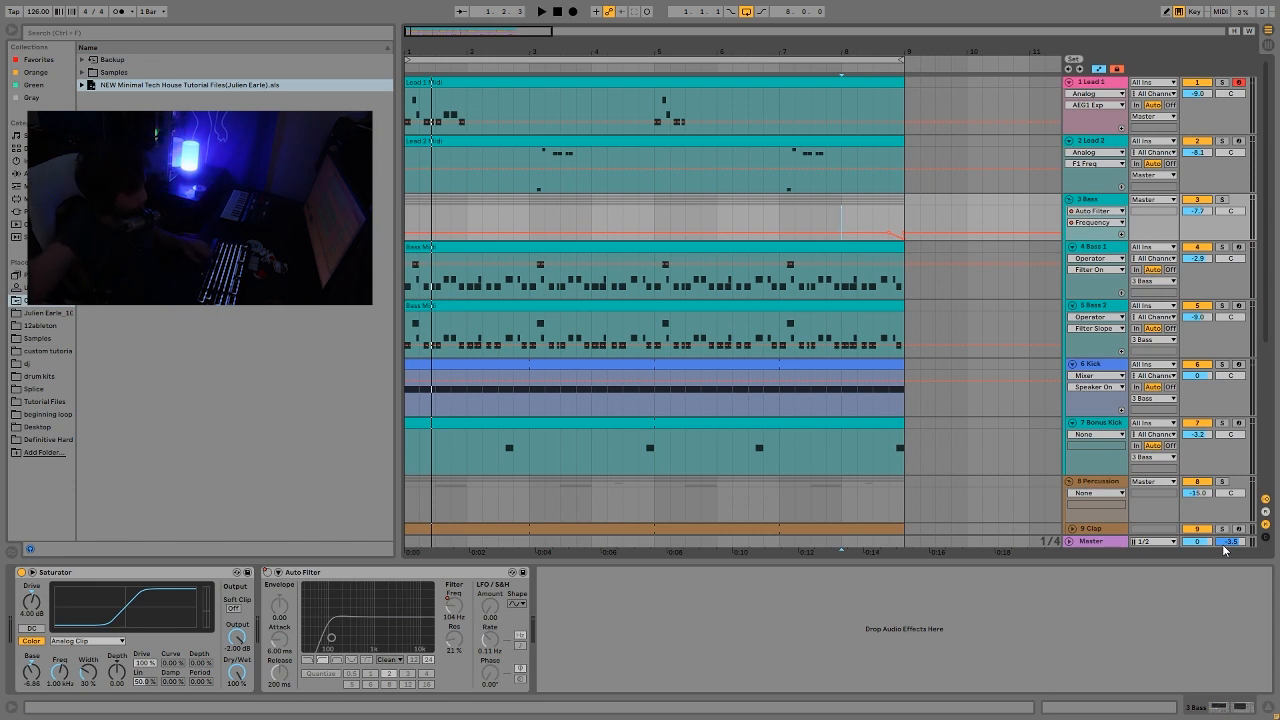
Step: Play the mix and select the Bass group's Frequency automation from 8.4.1 to 9.1.1
key(space)
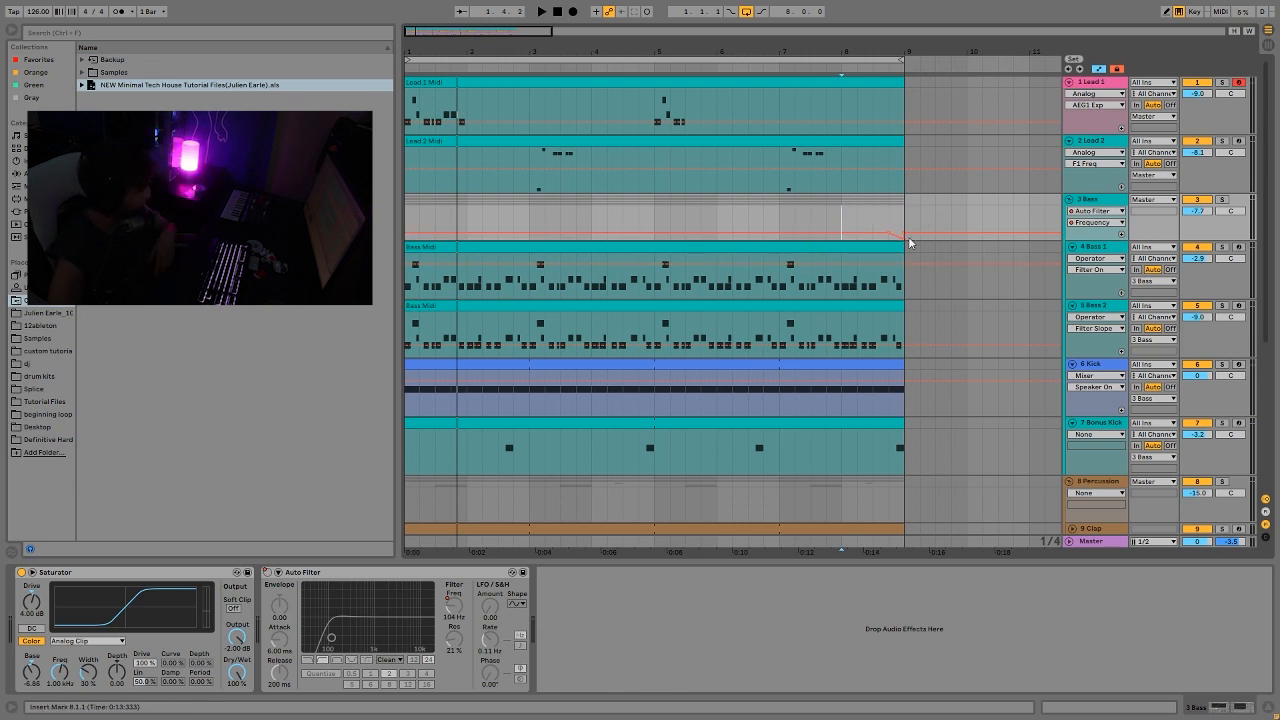
drag(889, 222, 904, 228)
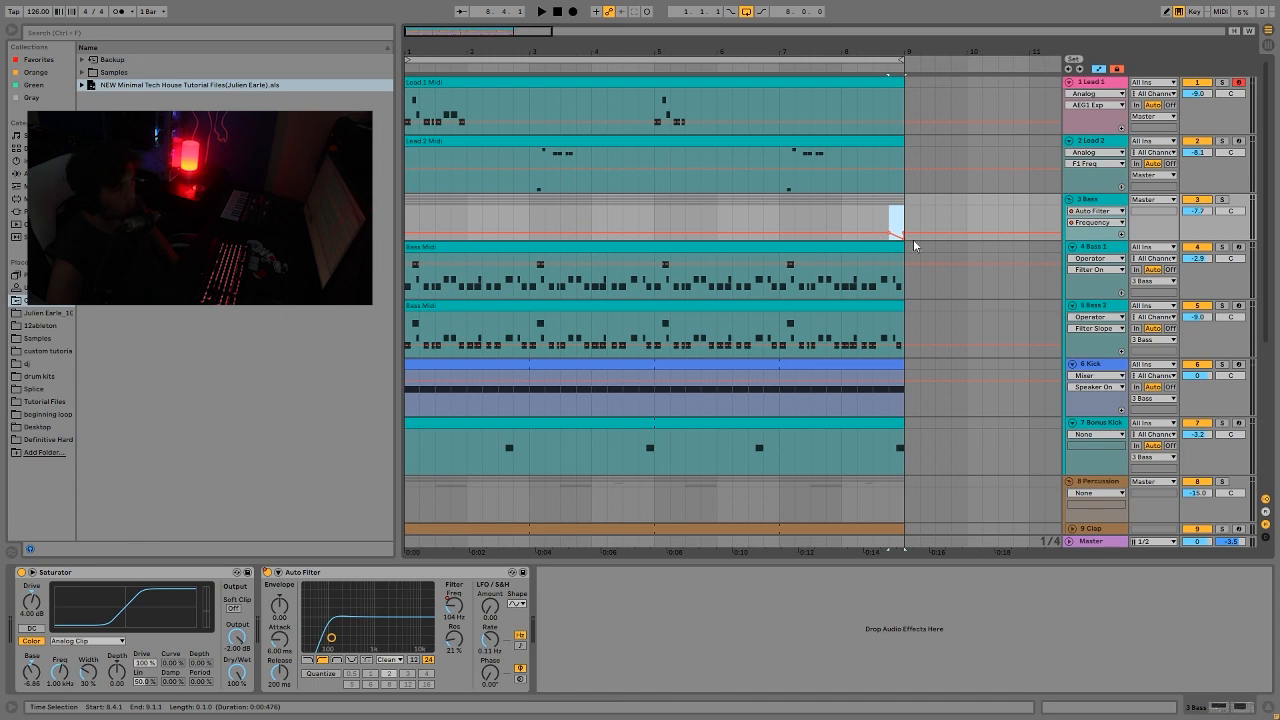
scroll(892, 259, down, 5)
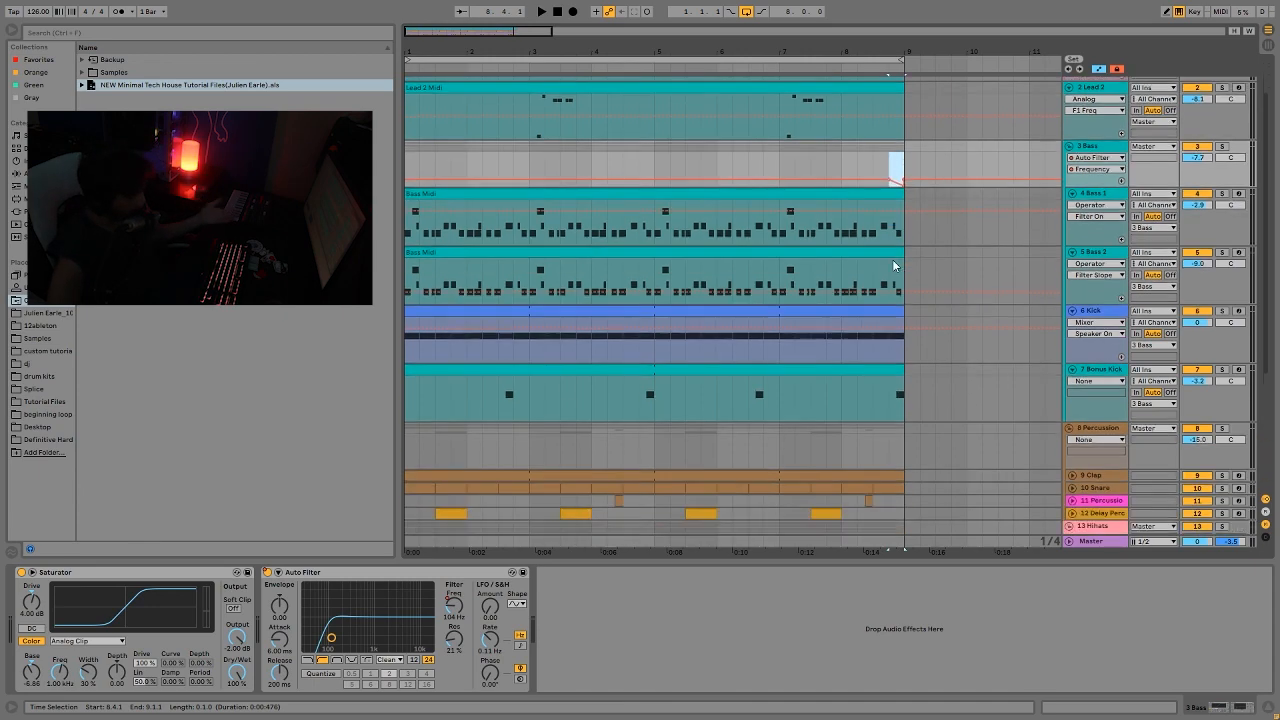
scroll(800, 301, up, 5)
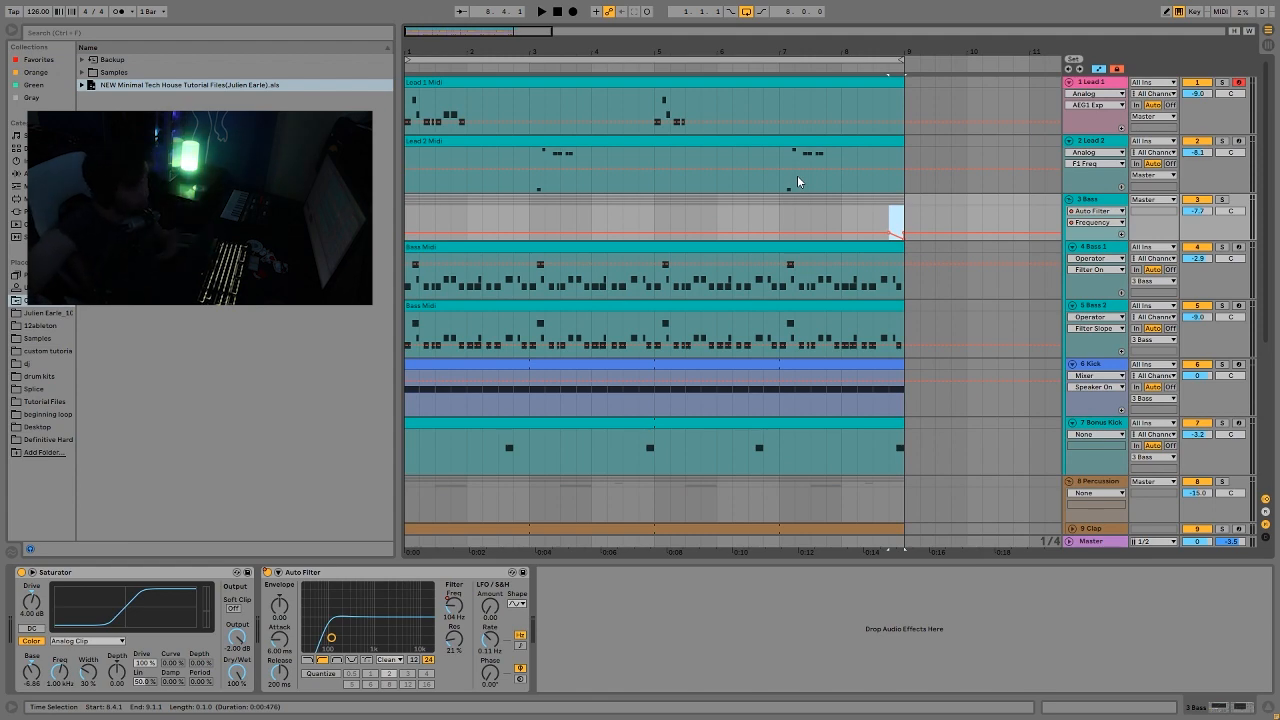
Step: Solo the Percussion group and play it from the start of the loop
scroll(1243, 427, down, 3)
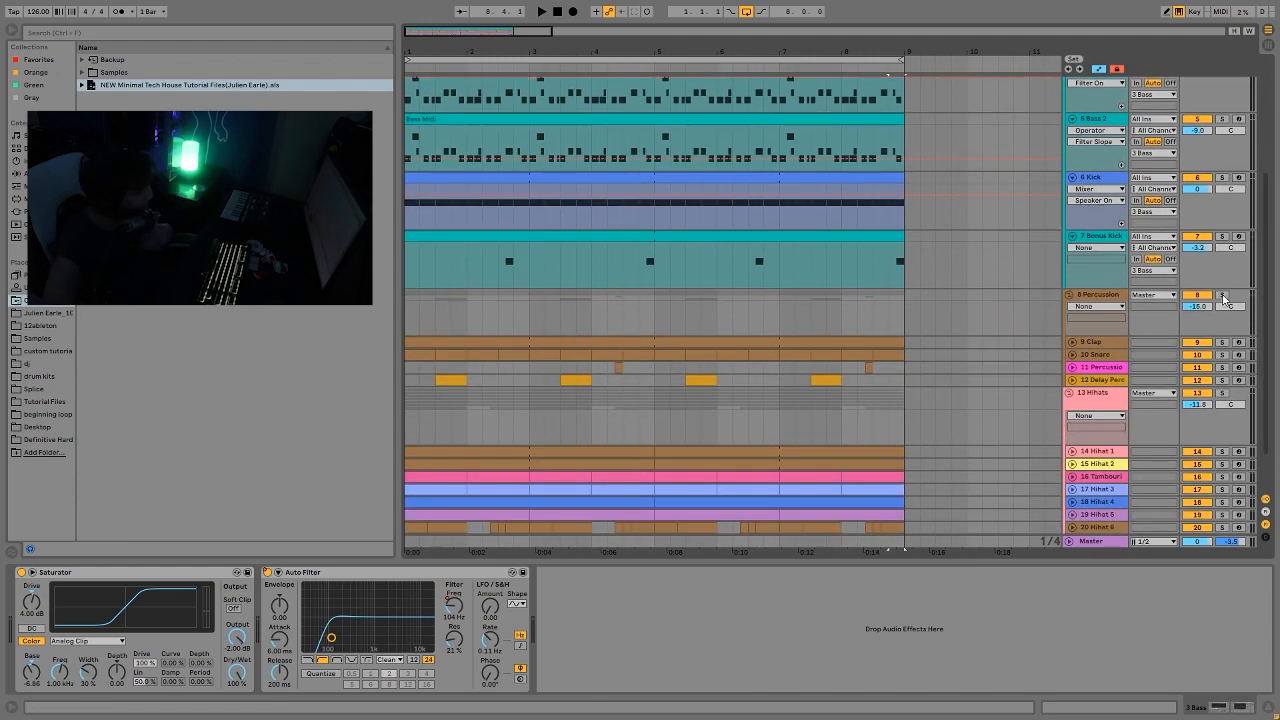
click(1221, 296)
click(558, 11)
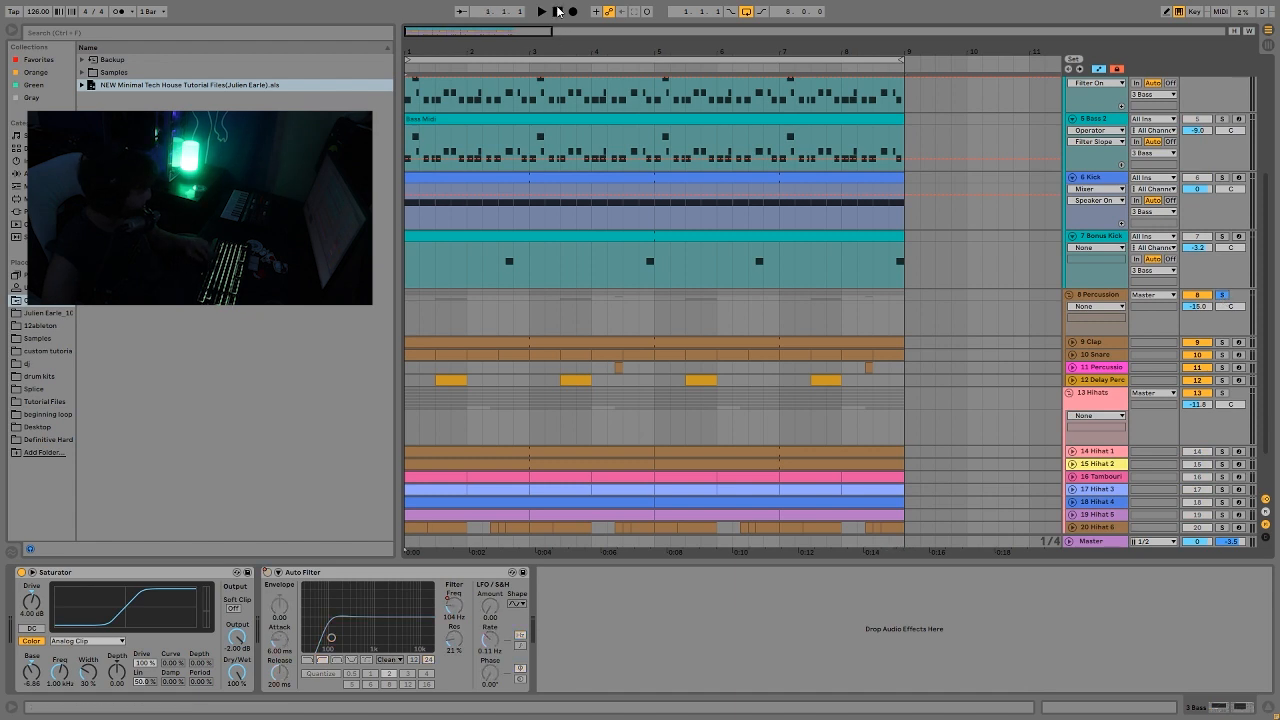
key(space)
Step: Unfold the Delay Perc, Percussion, Snare and Clap tracks to show their note patterns
click(1072, 382)
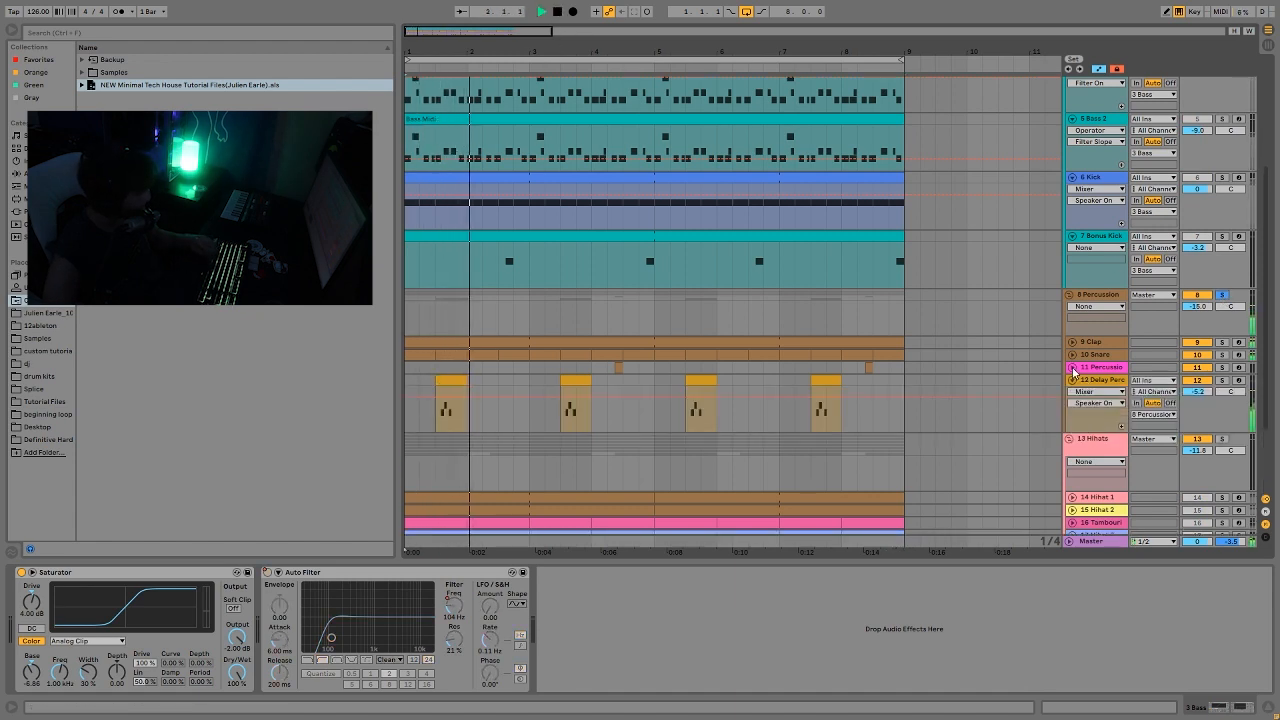
click(1072, 367)
scroll(1071, 320, down, 1)
click(1072, 301)
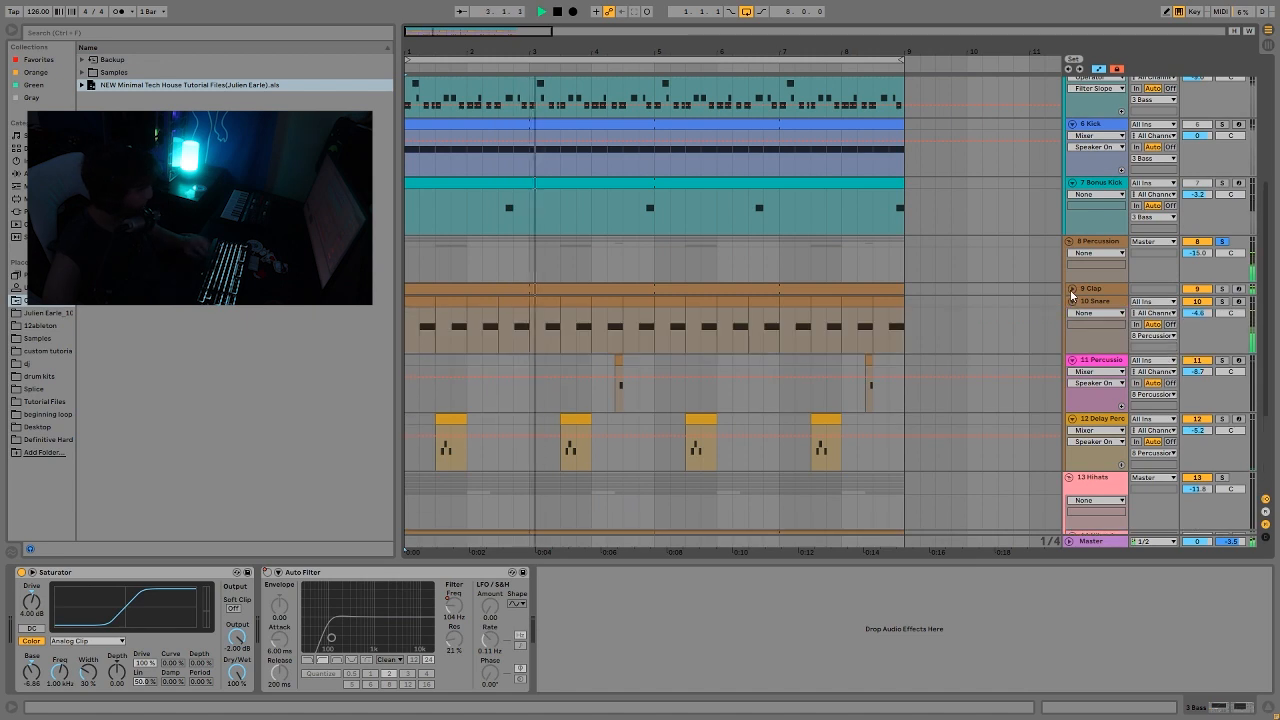
click(1072, 289)
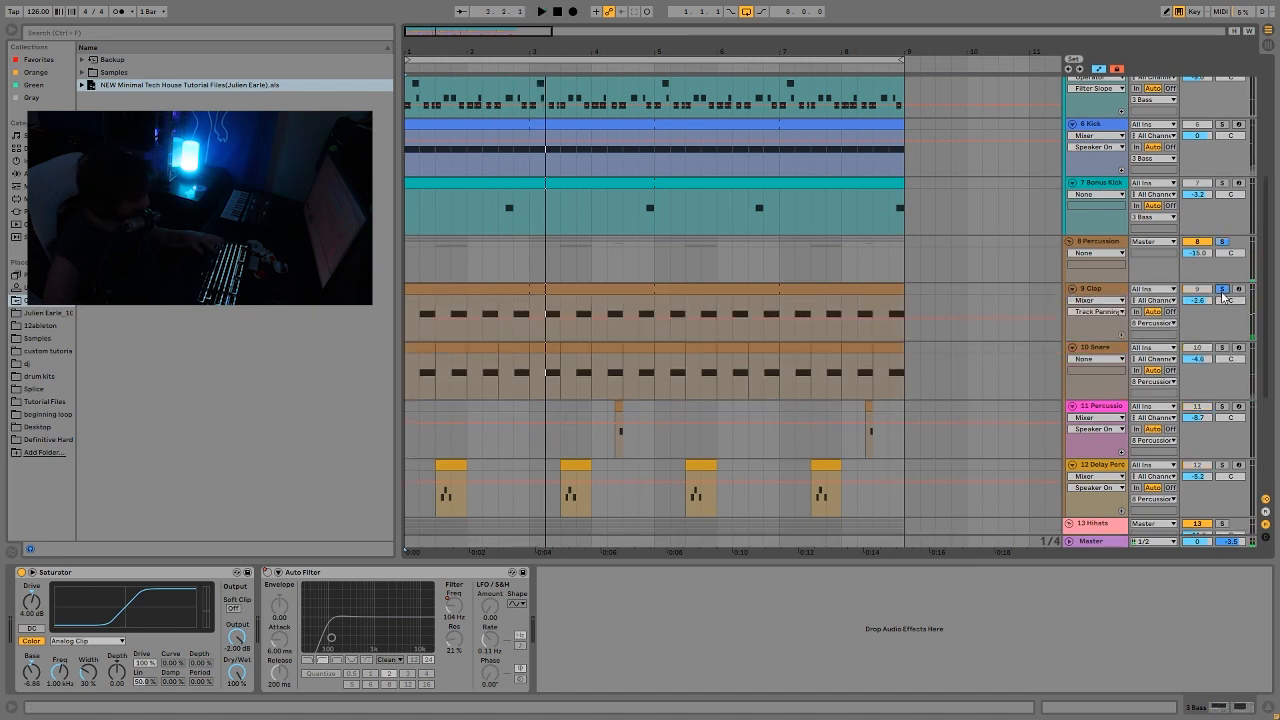
Step: Play the Clap track soloed and the Snare track soloed, showing the Snare's sample
key(space)
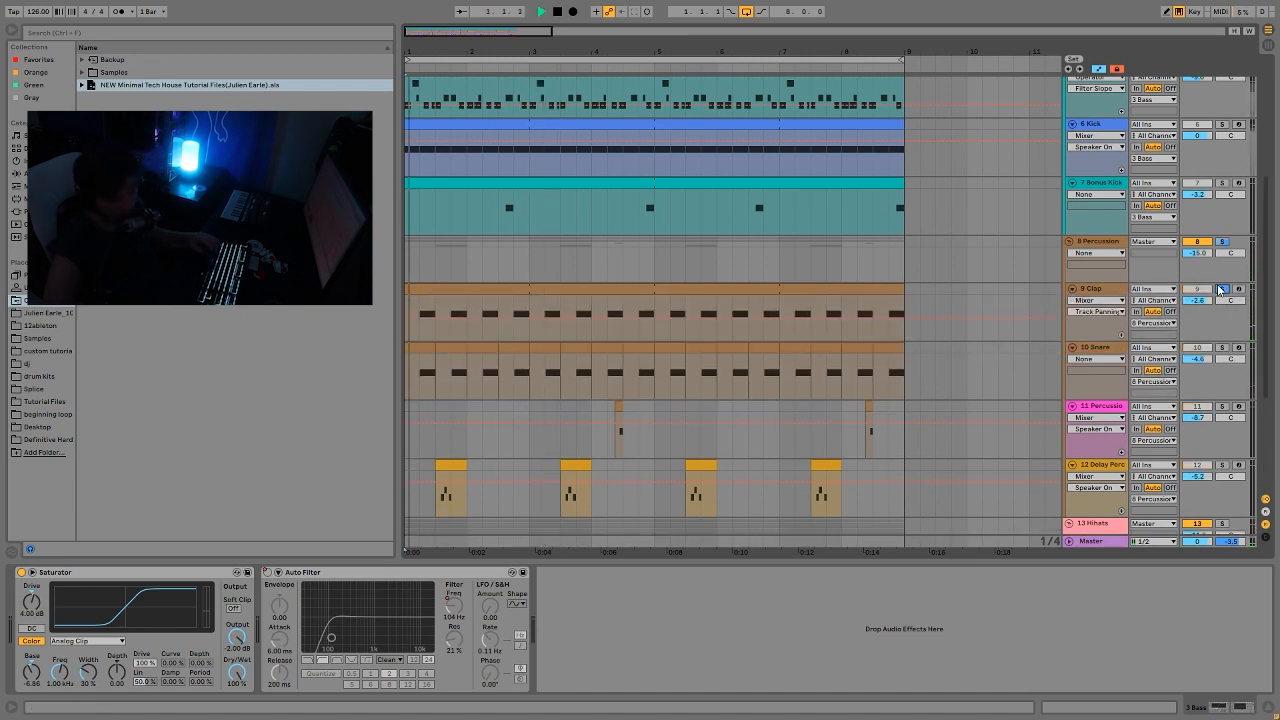
click(1221, 348)
click(1124, 353)
key(space)
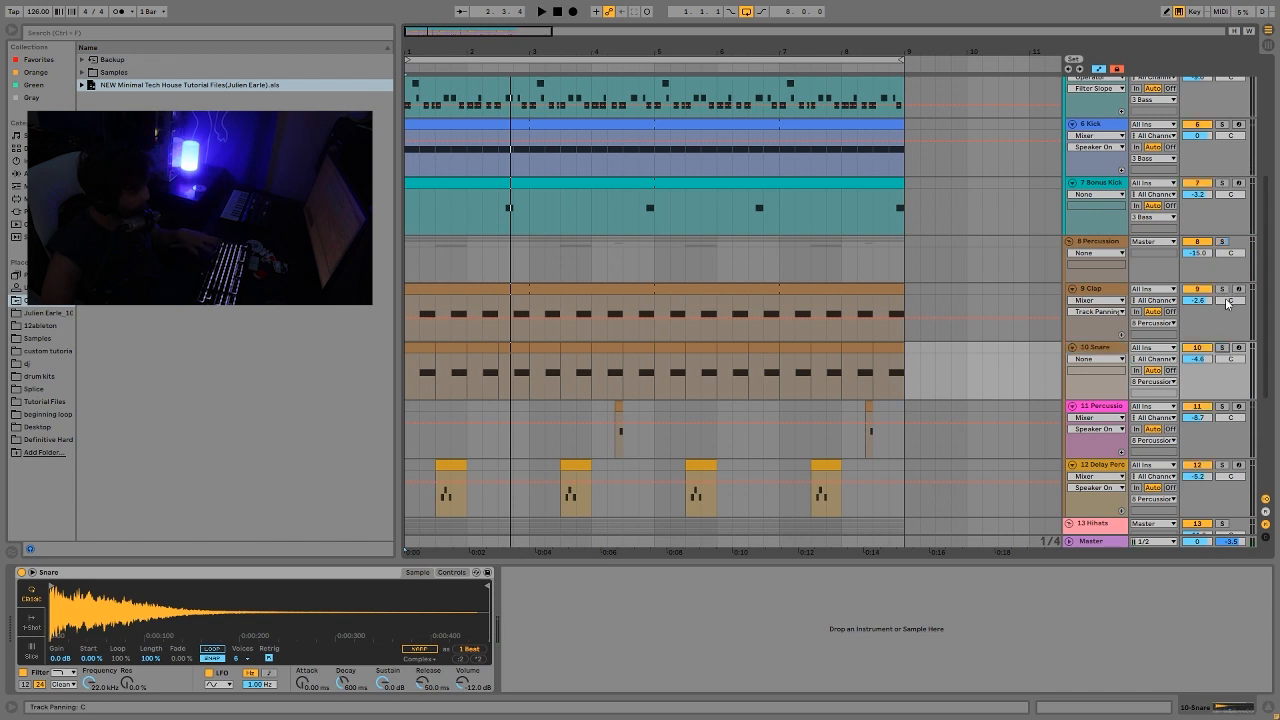
Step: Play the unsoloed mix with the Snare switched off and on, and show the Clap track's sample
key(space)
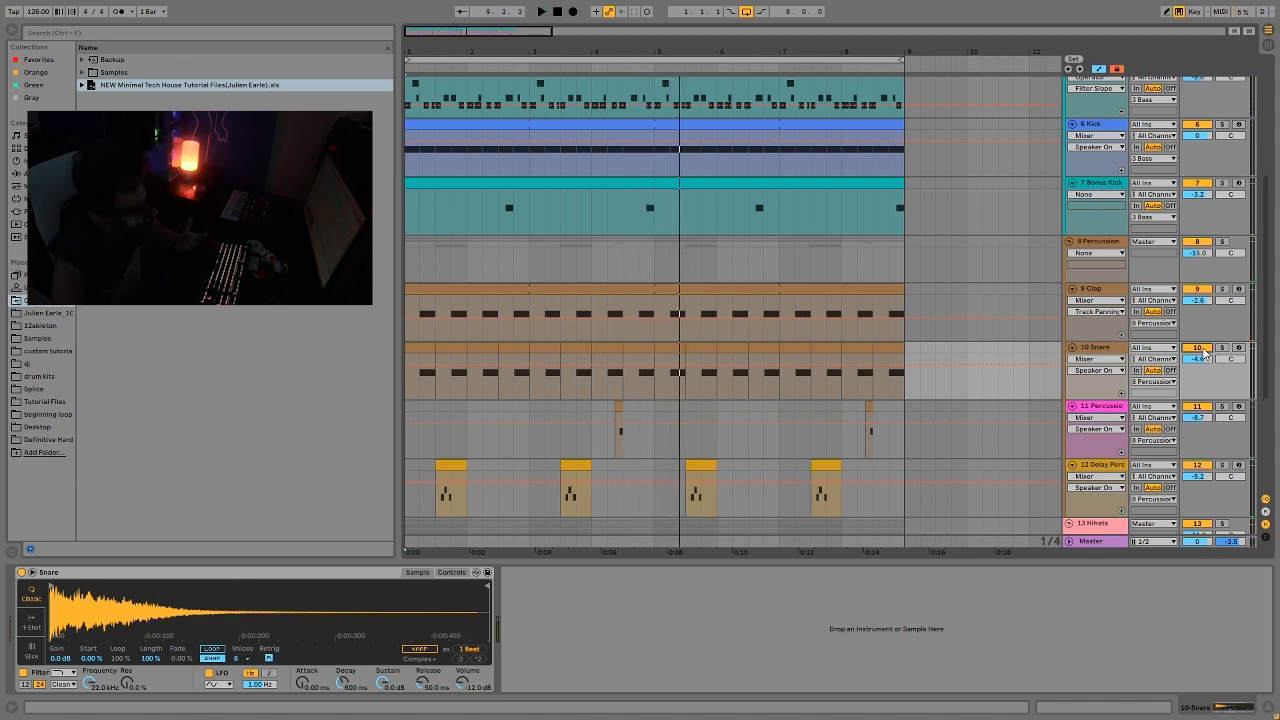
key(space)
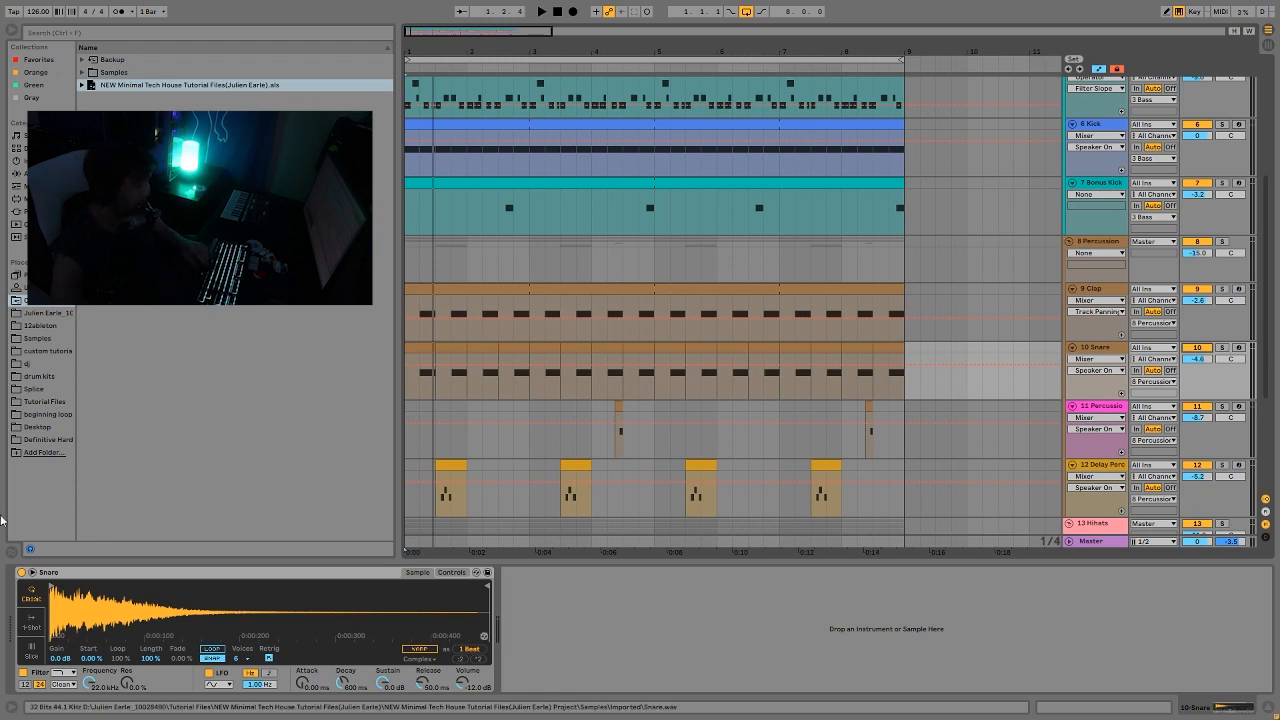
click(452, 318)
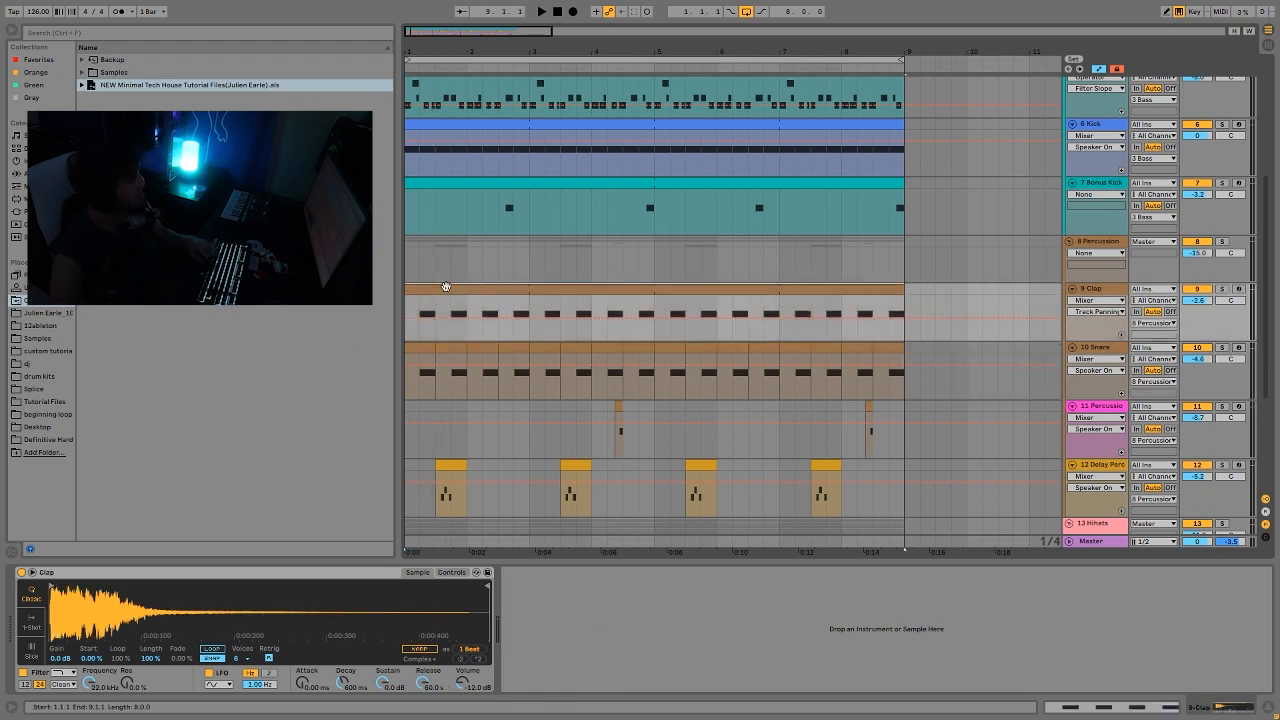
click(1101, 295)
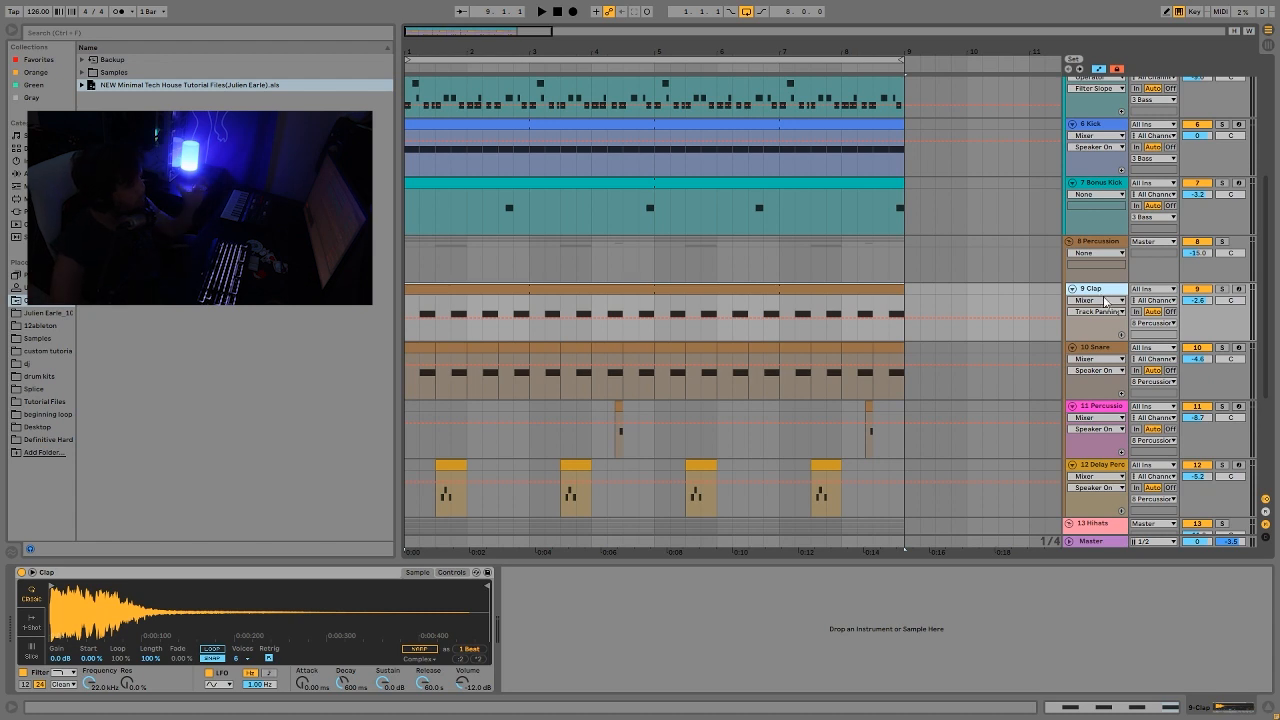
Step: Play the Clap soloed from the loop start and add the Snare to the solo
click(1221, 289)
key(space)
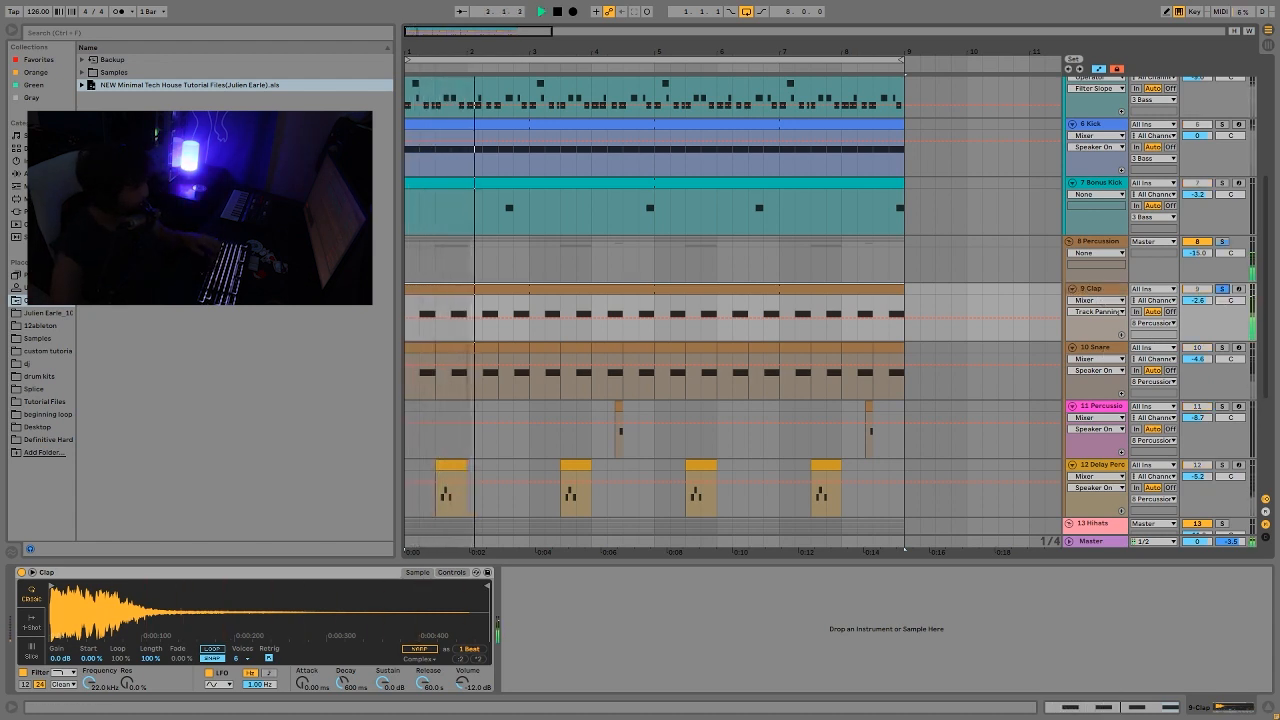
ctrl+click(1222, 348)
click(1127, 380)
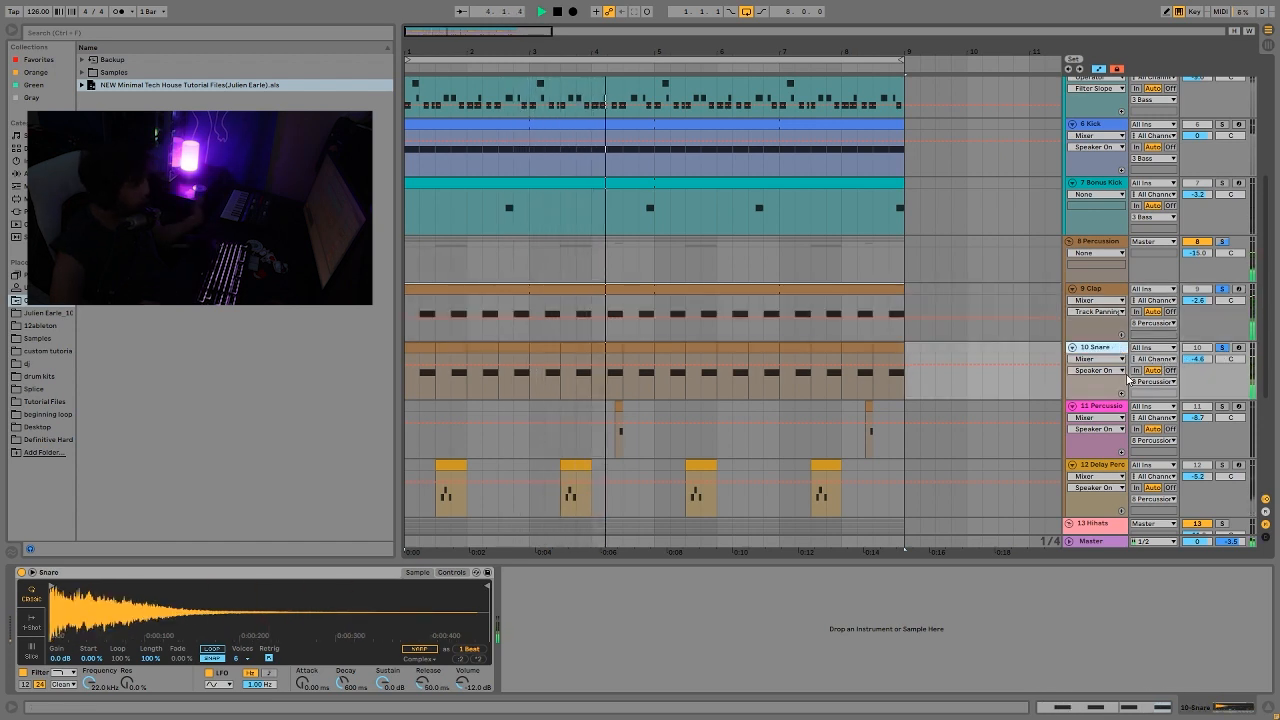
key(space)
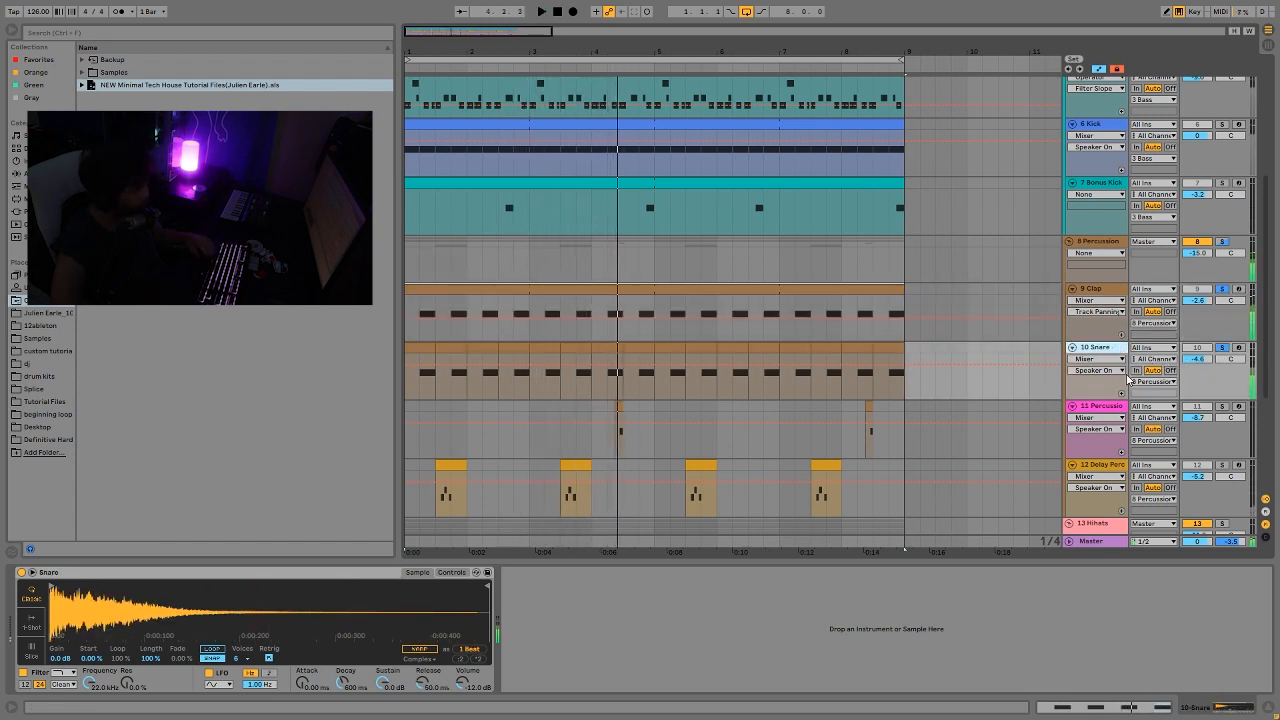
Step: Compare the Clap alone, the Snare alone and both layered together by playing them soloed
click(1221, 292)
key(space)
click(1221, 347)
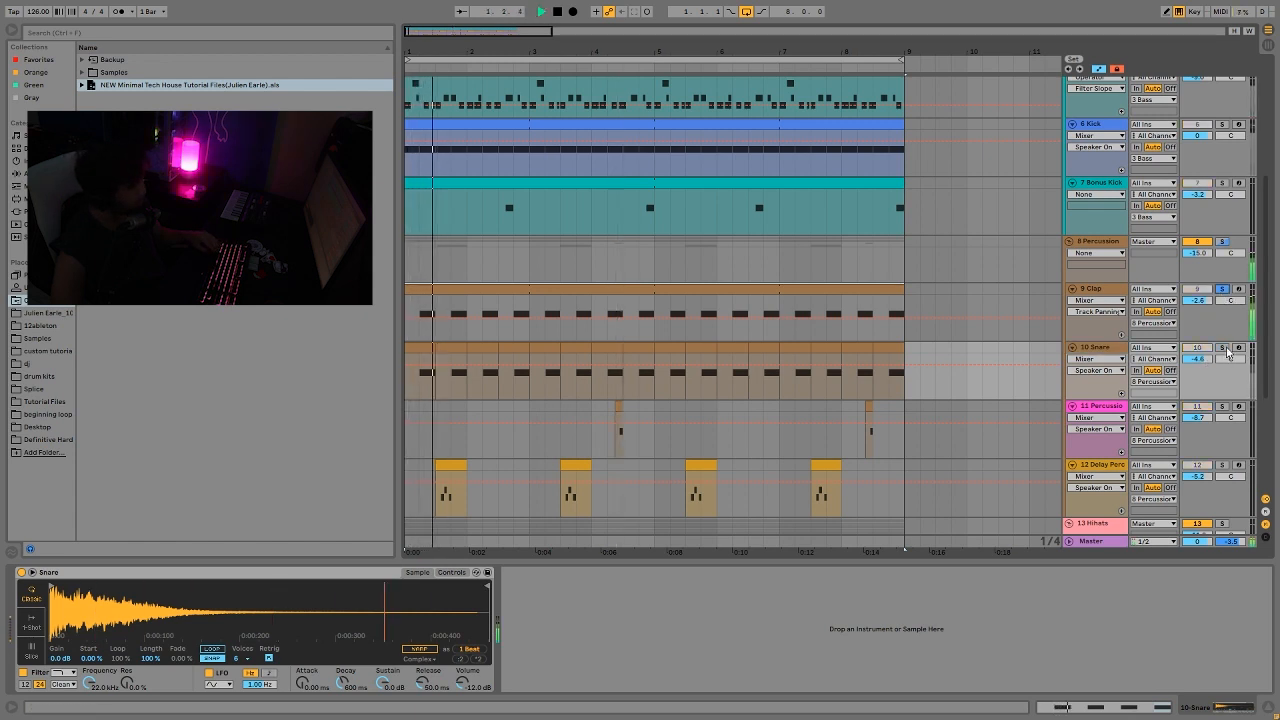
key(space)
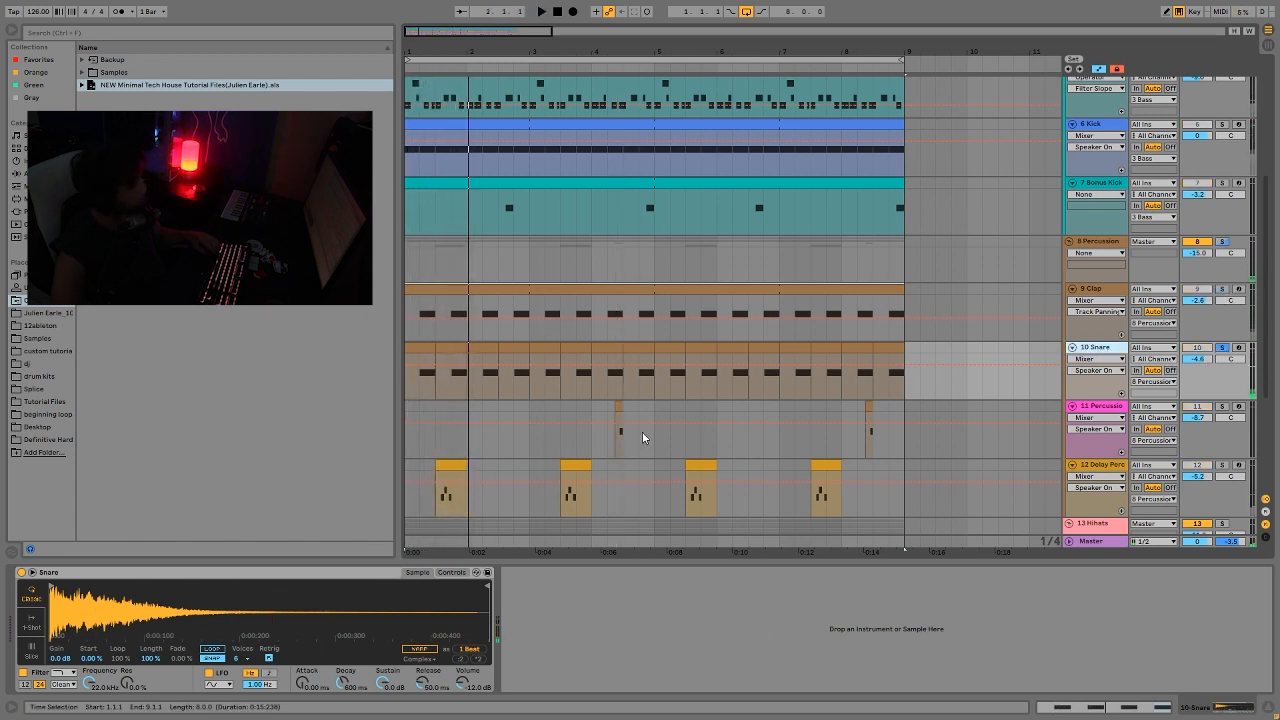
ctrl+click(1221, 290)
key(space)
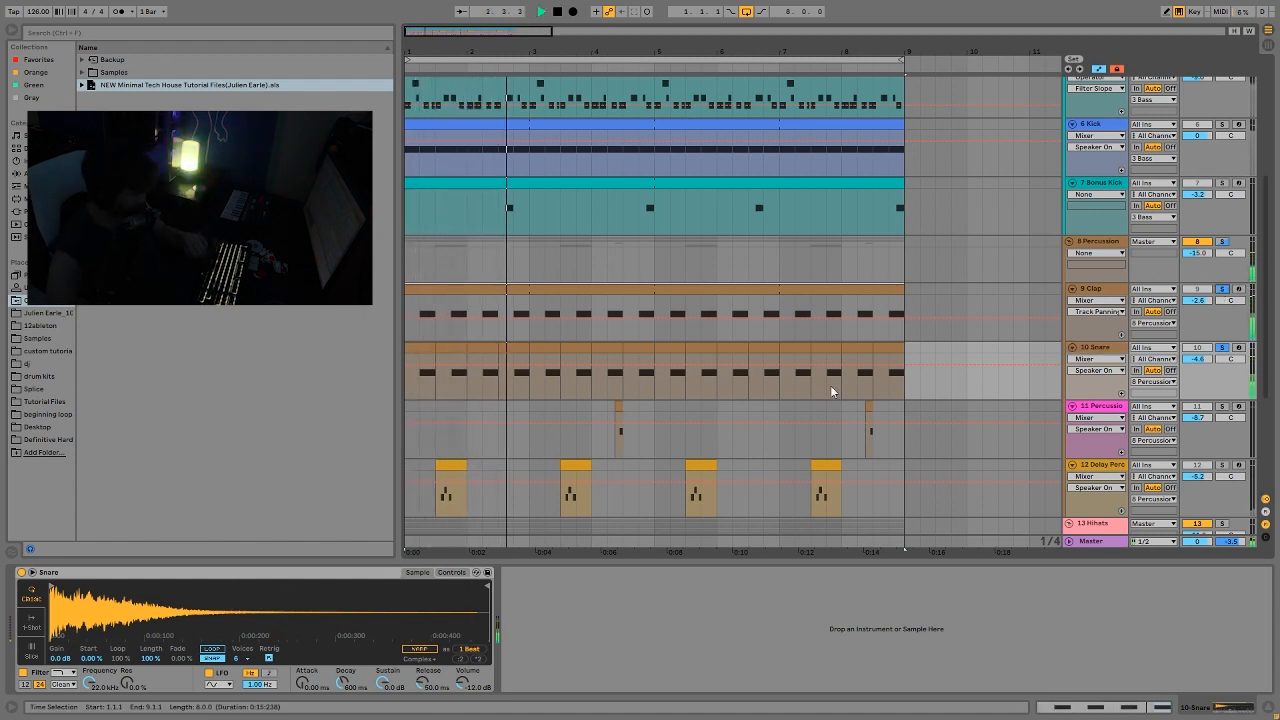
Step: Play the Percussion and Delay Perc tracks soloed one after the other, showing the Delay Perc's Drum Rack and Echo
click(611, 404)
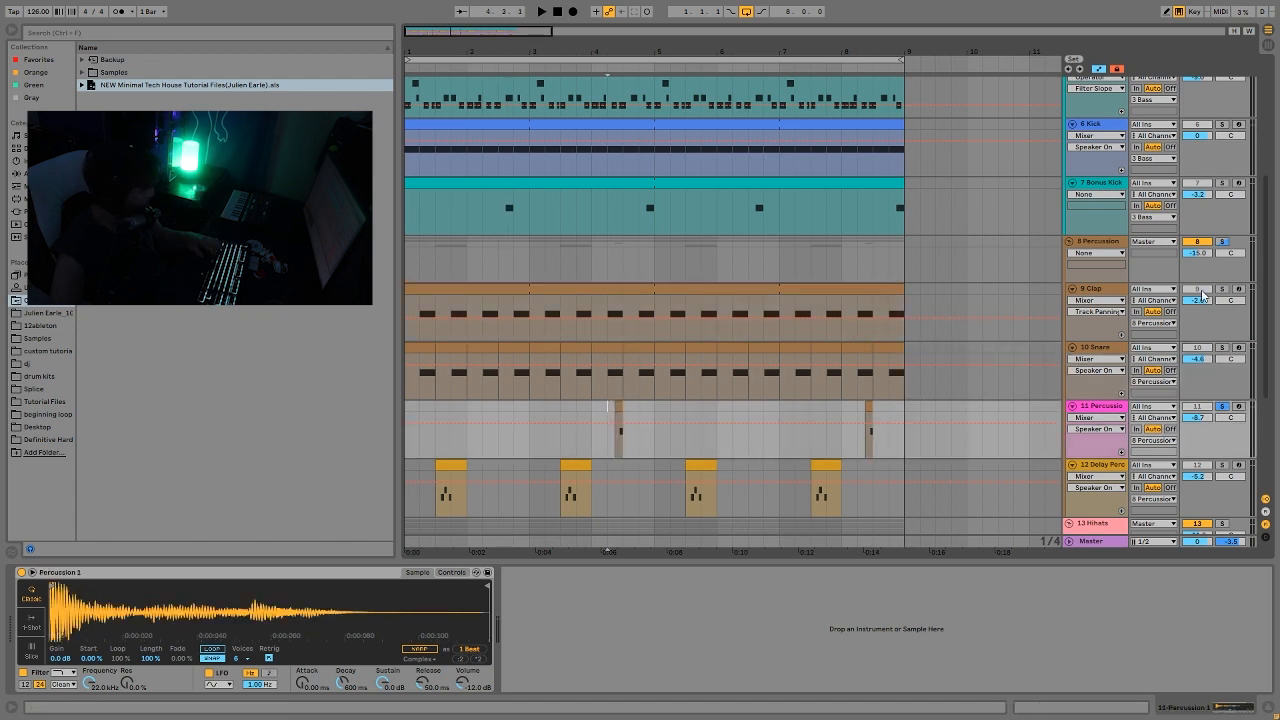
key(space)
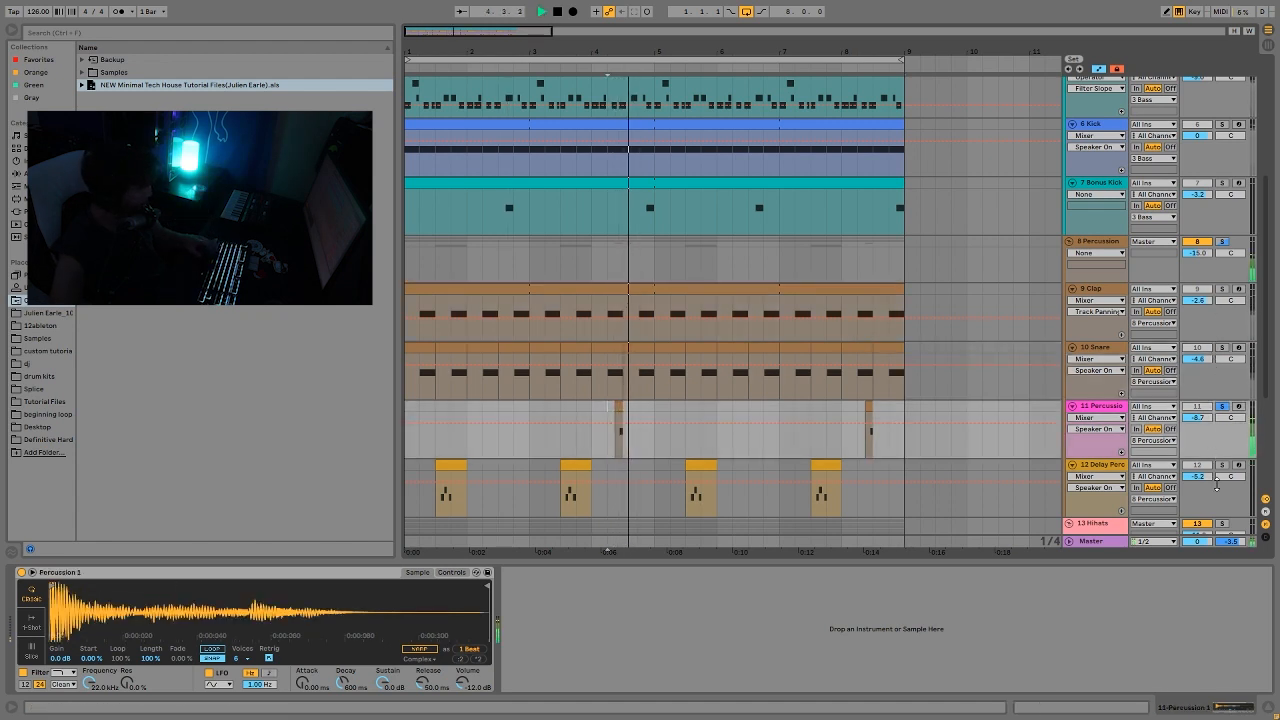
click(569, 461)
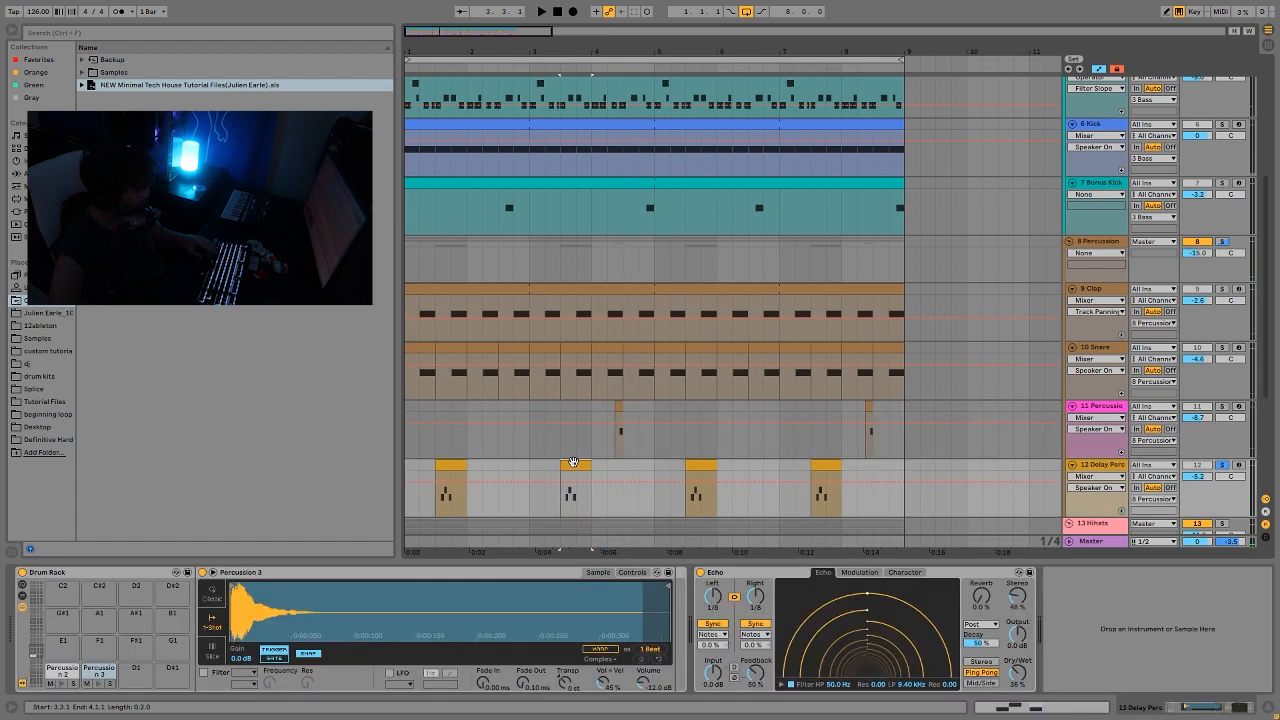
key(space)
key(space)
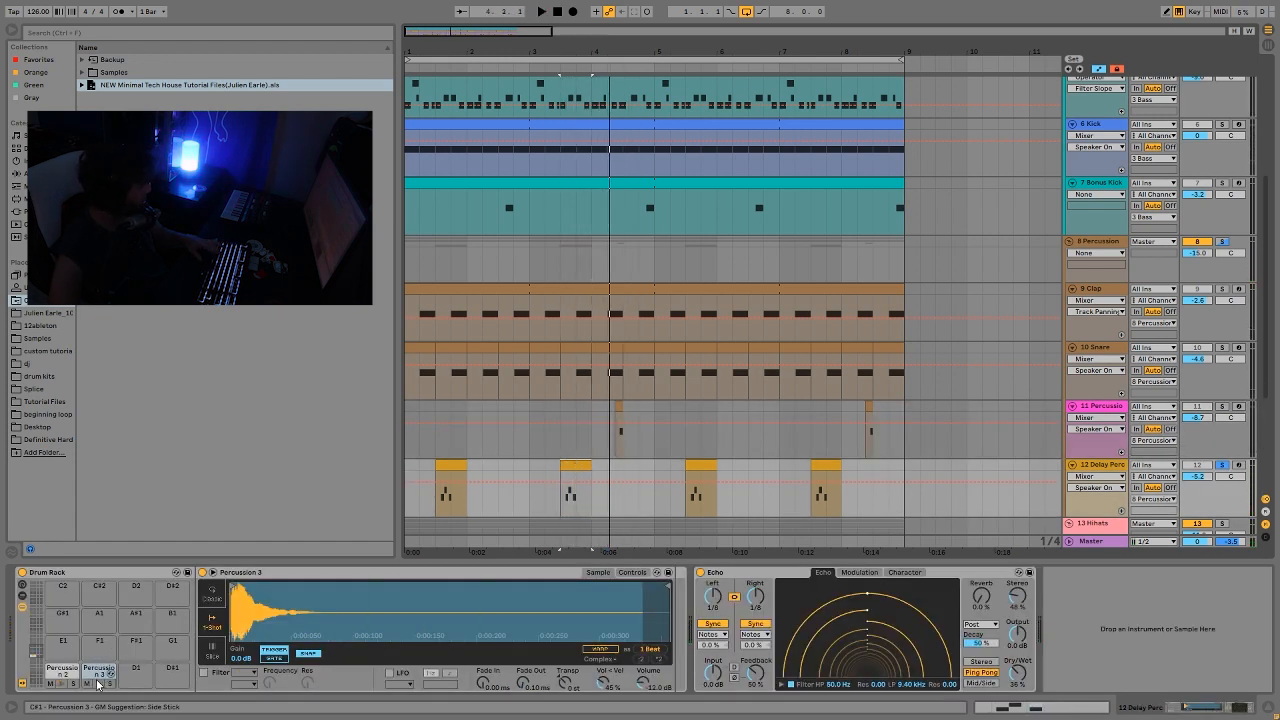
click(98, 684)
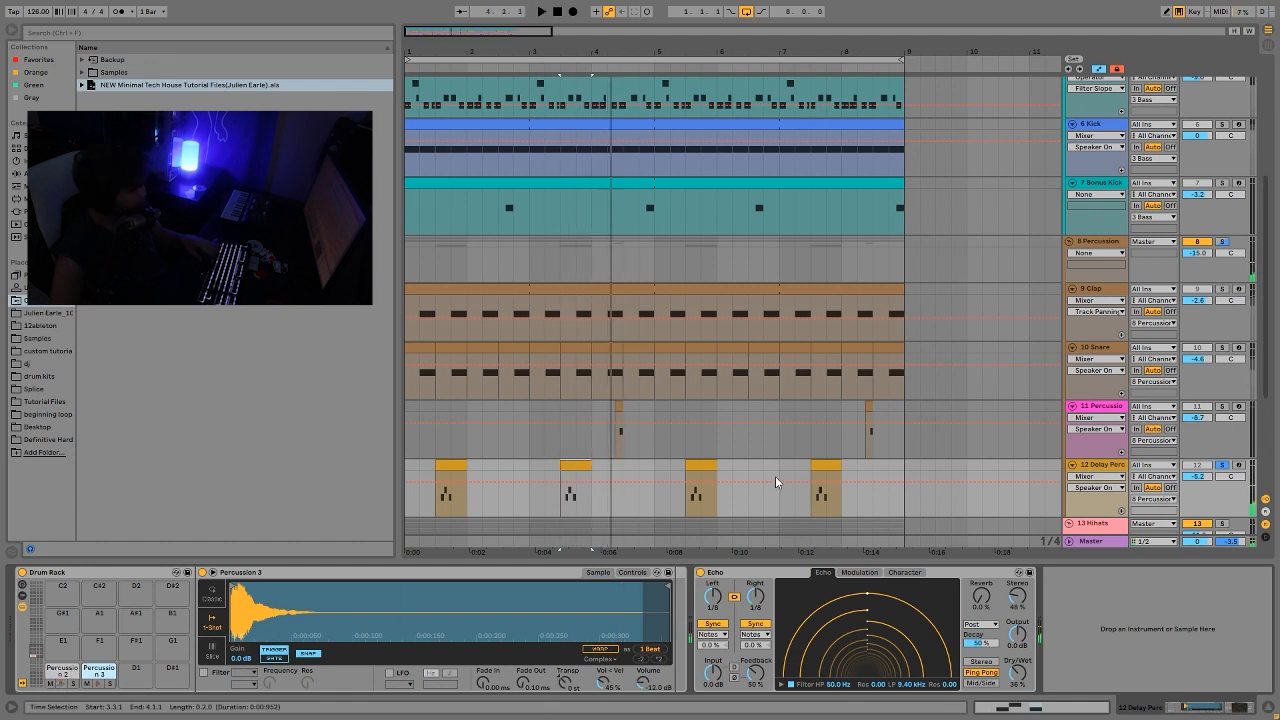
Step: Unsolo the Delay Perc track and play the mix from mark 3.1.1
click(1225, 466)
click(545, 460)
key(space)
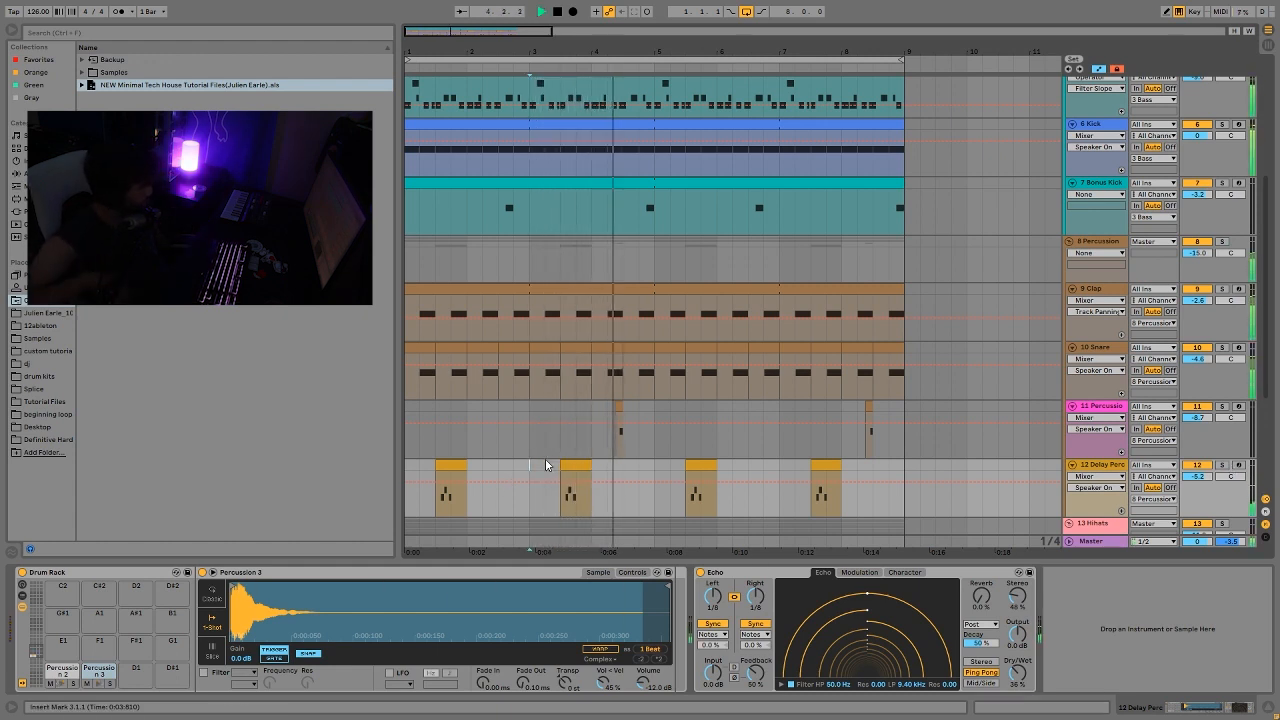
key(space)
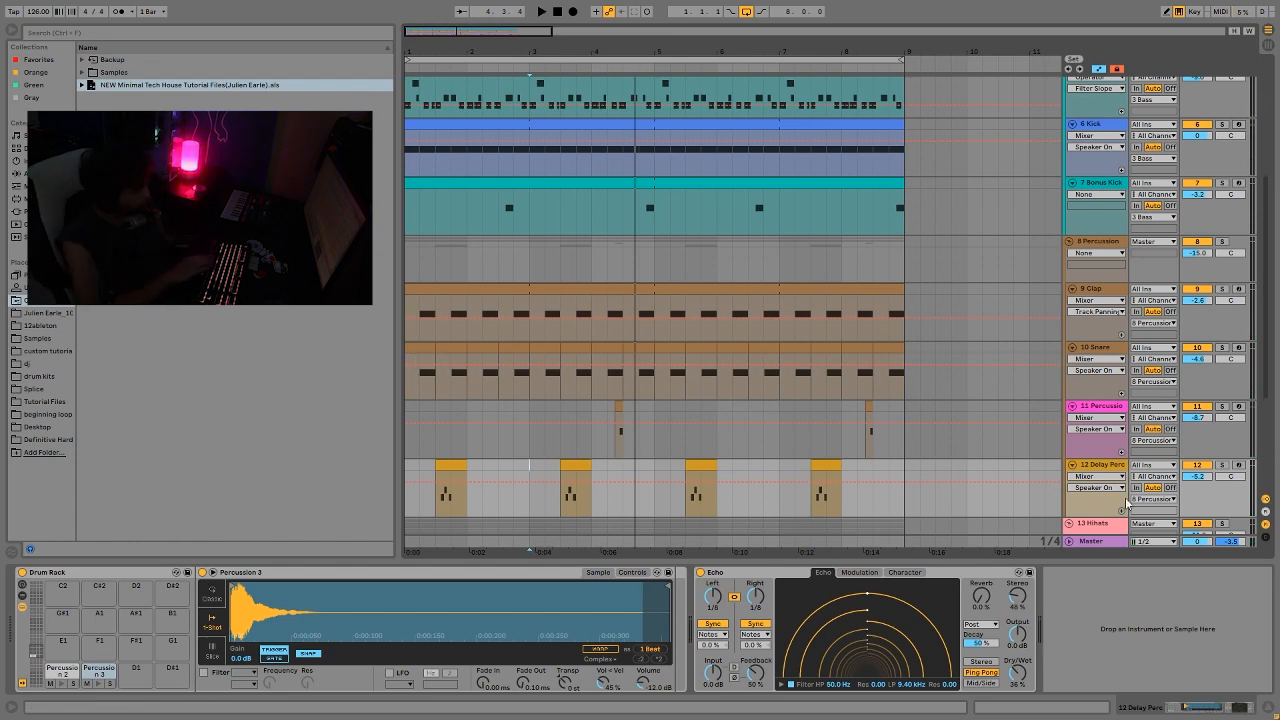
Step: Solo the Hihats group and play it
scroll(834, 478, down, 3)
scroll(834, 478, down, 2)
scroll(805, 505, down, 1)
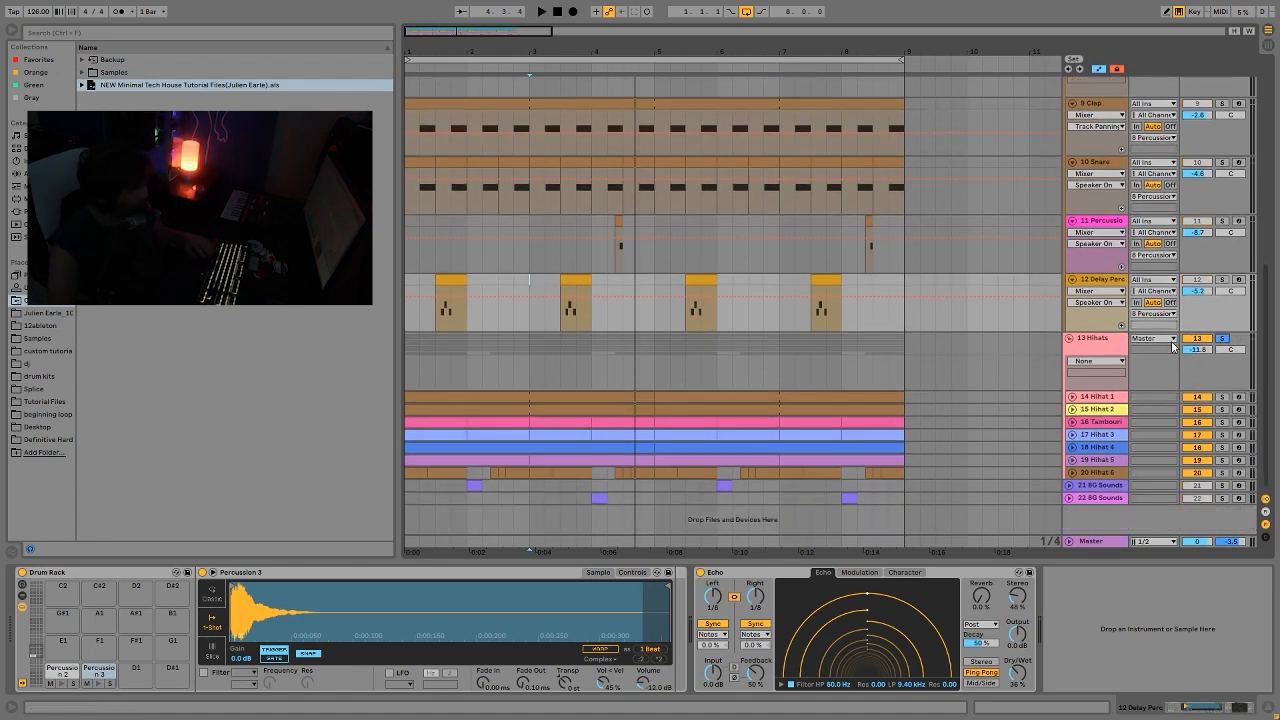
key(space)
Step: Unfold all tracks in the Hihats group, from Hihat 1 through the Tambourine to Hihat 6
click(1072, 398)
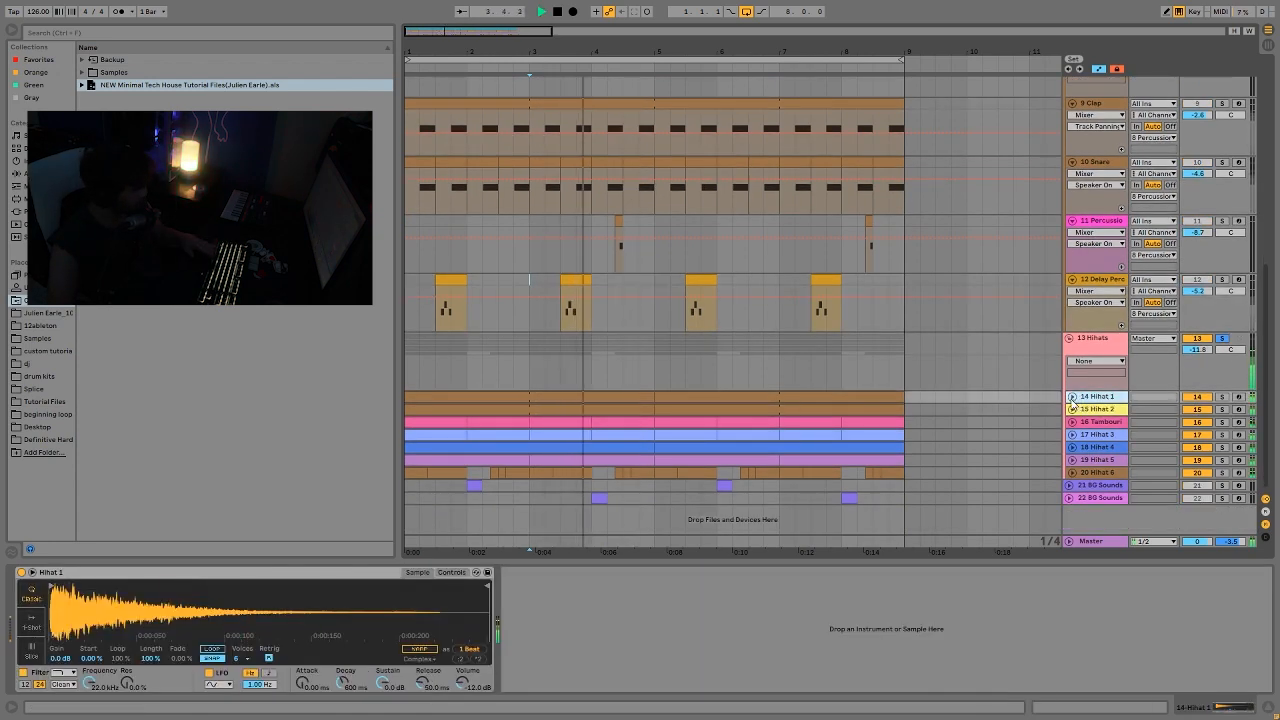
click(1072, 398)
click(1071, 409)
key(space)
click(1106, 422)
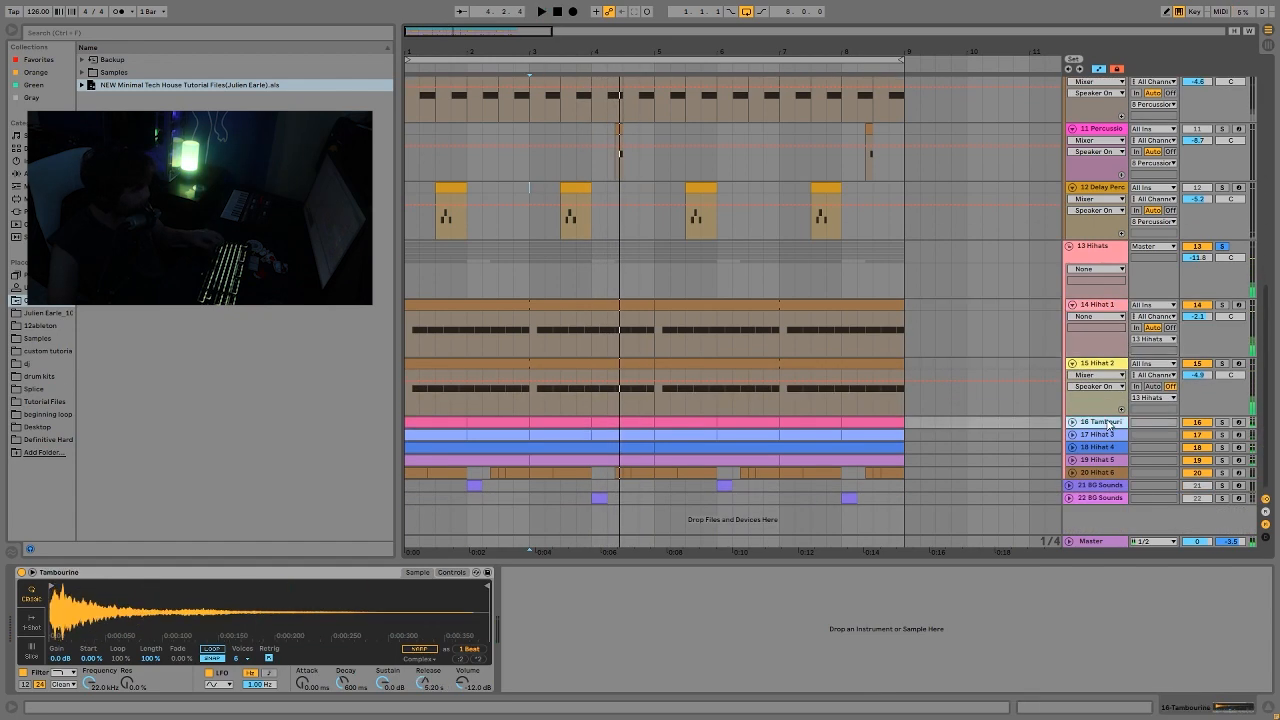
click(1103, 471)
scroll(1090, 490, down, 1)
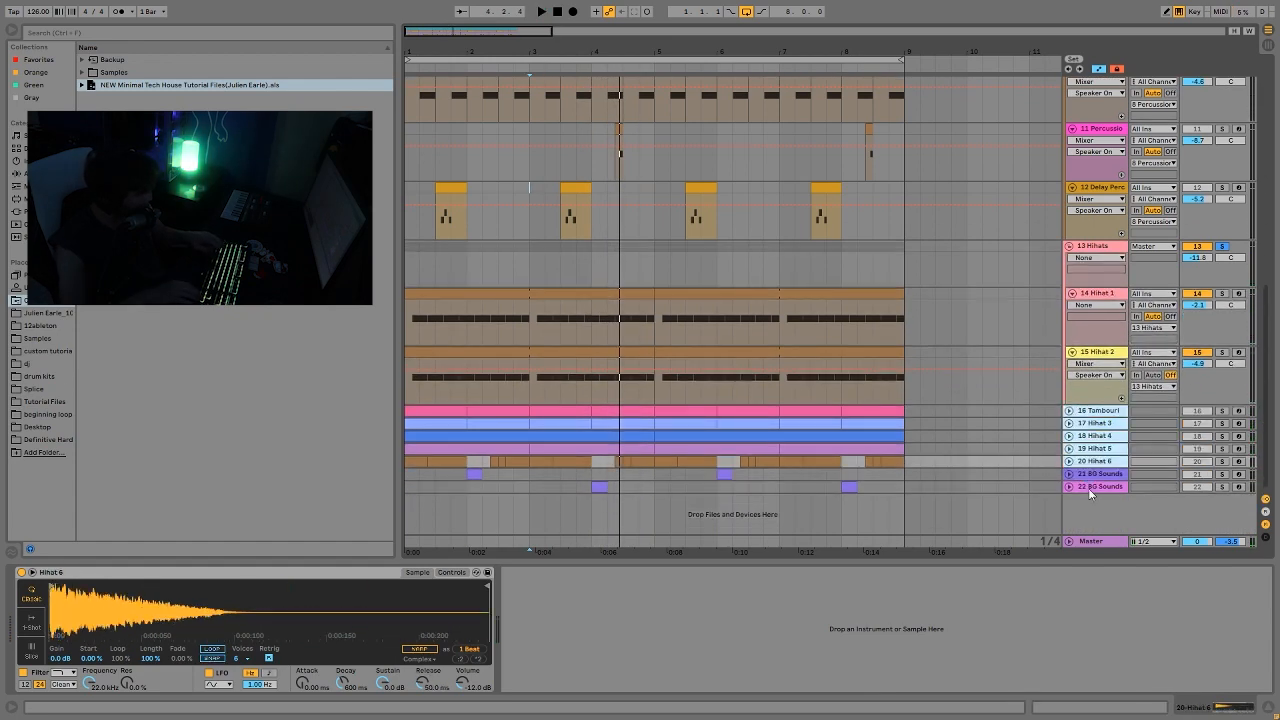
key(ctrl+z)
key(u)
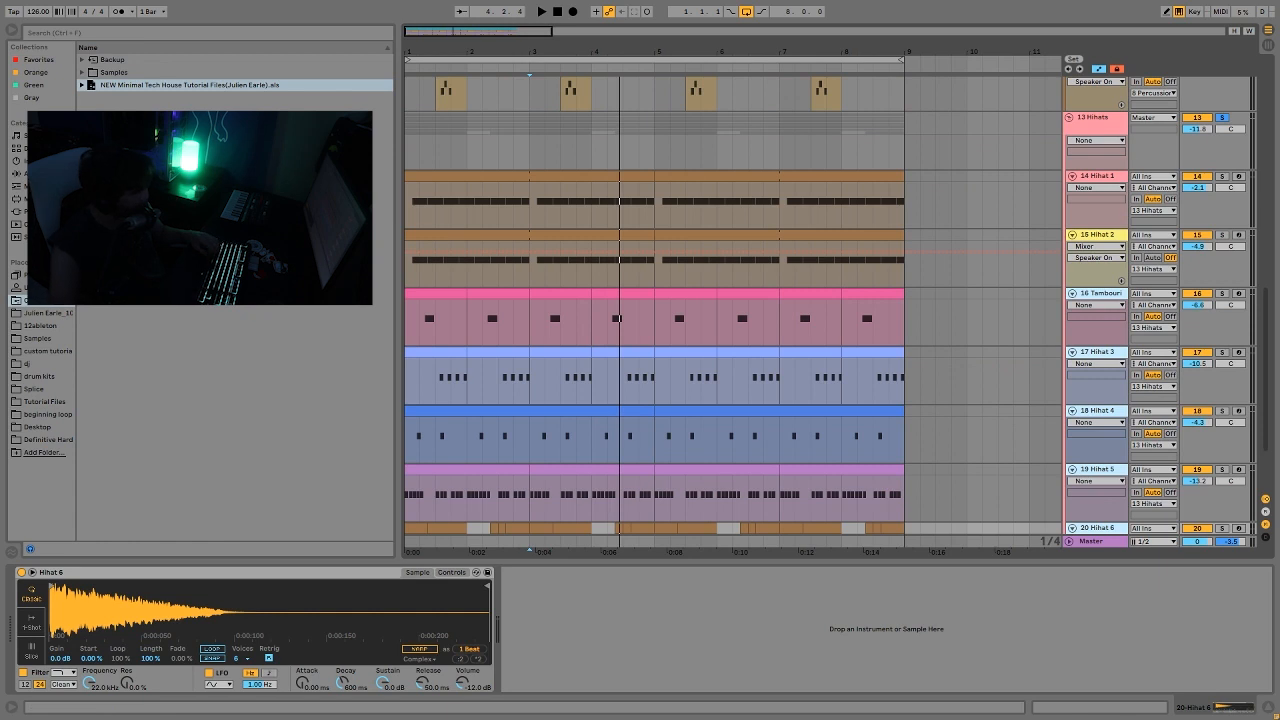
Step: Play the Hihats group together, and play Hihat 1 soloed
key(space)
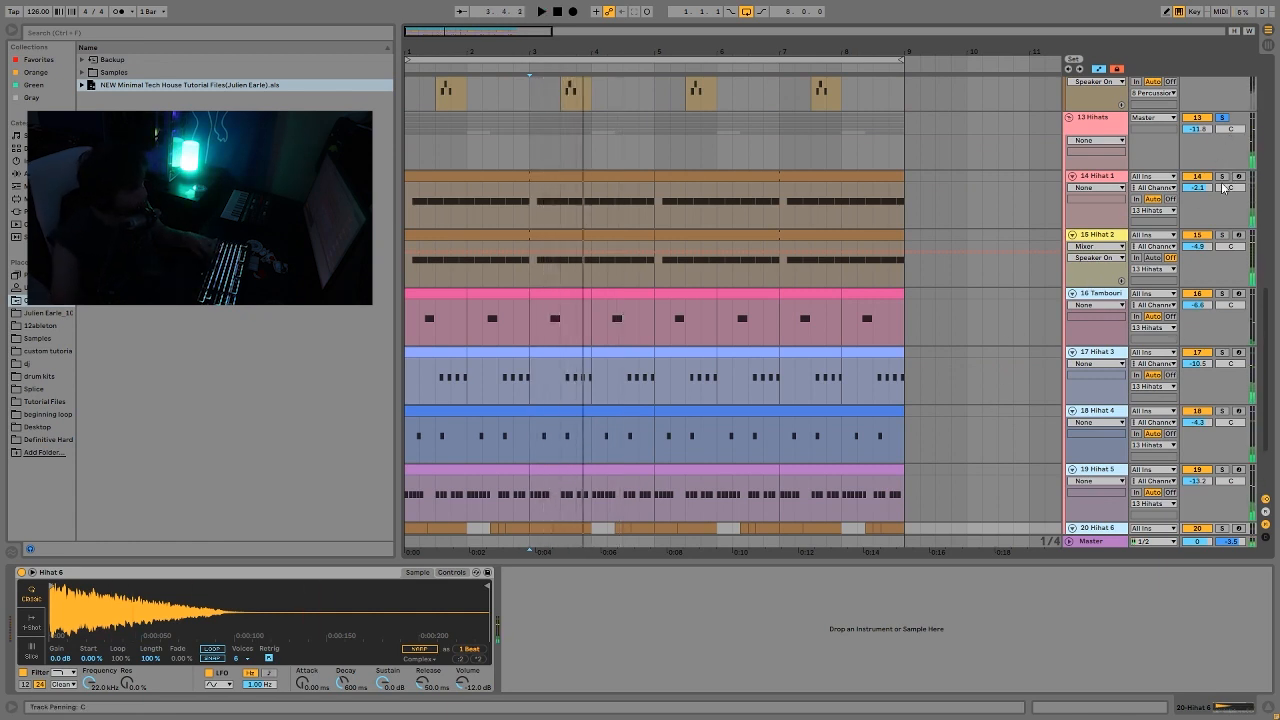
key(space)
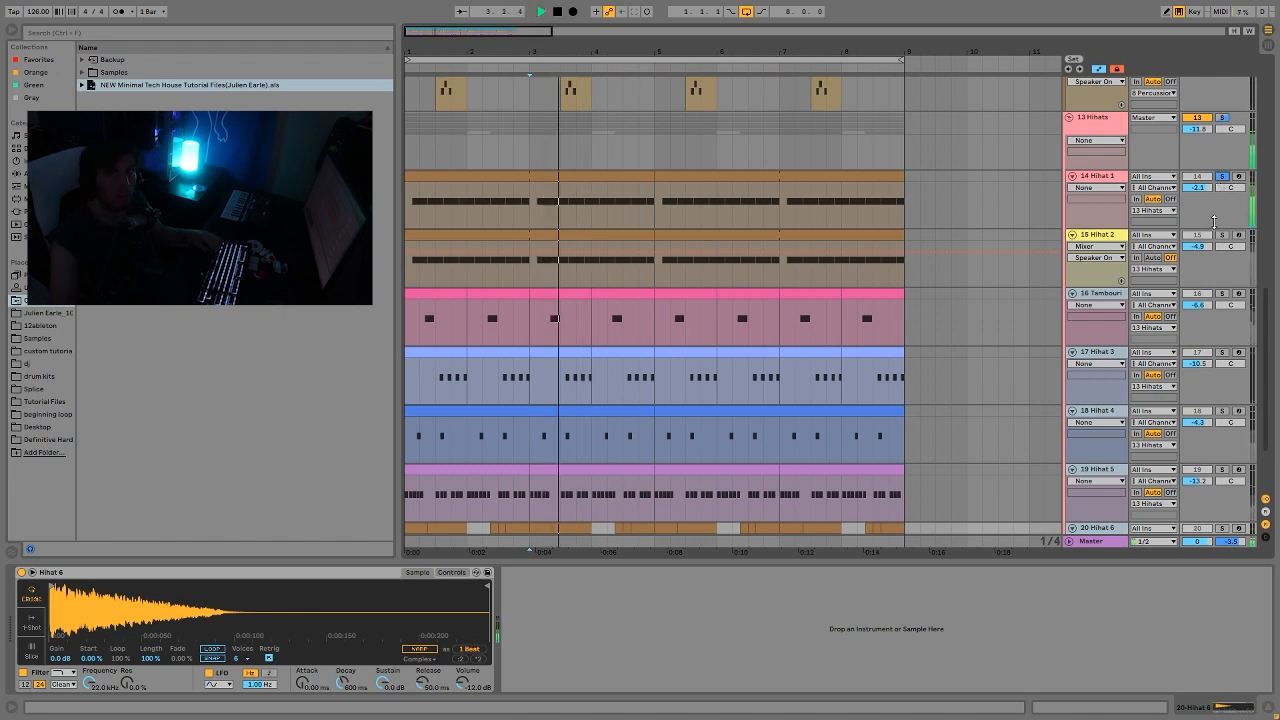
Step: Play Hihat 2 soloed, and play it layered with Hihat 1
click(1223, 236)
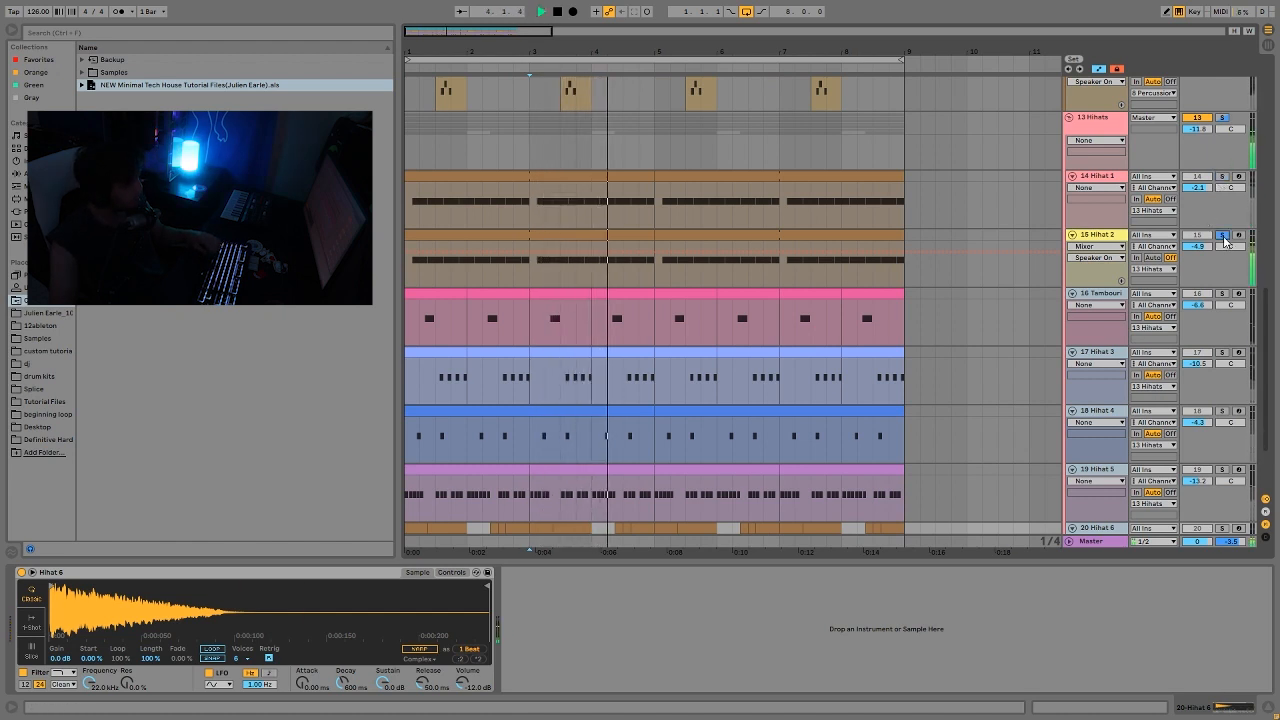
ctrl+click(1221, 177)
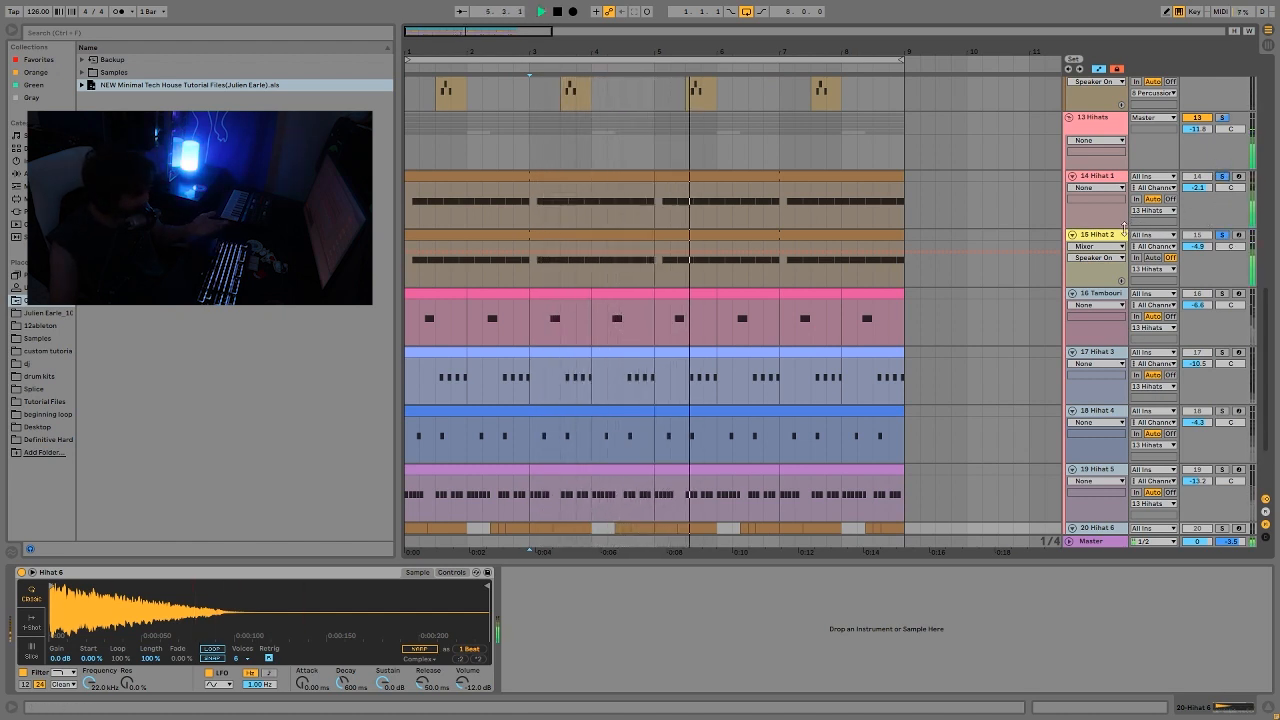
key(space)
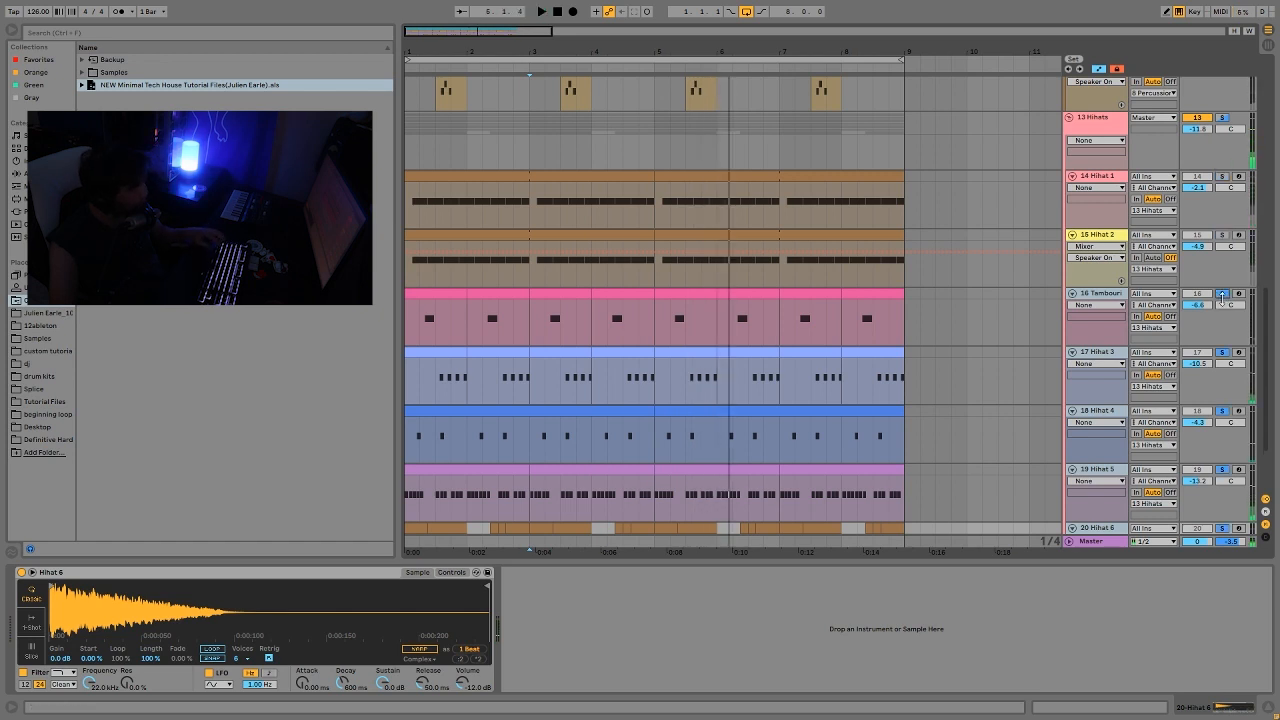
Step: Solo the tracks from the Tambourine through Hihat 6 and play them together
scroll(1223, 305, down, 3)
key(space)
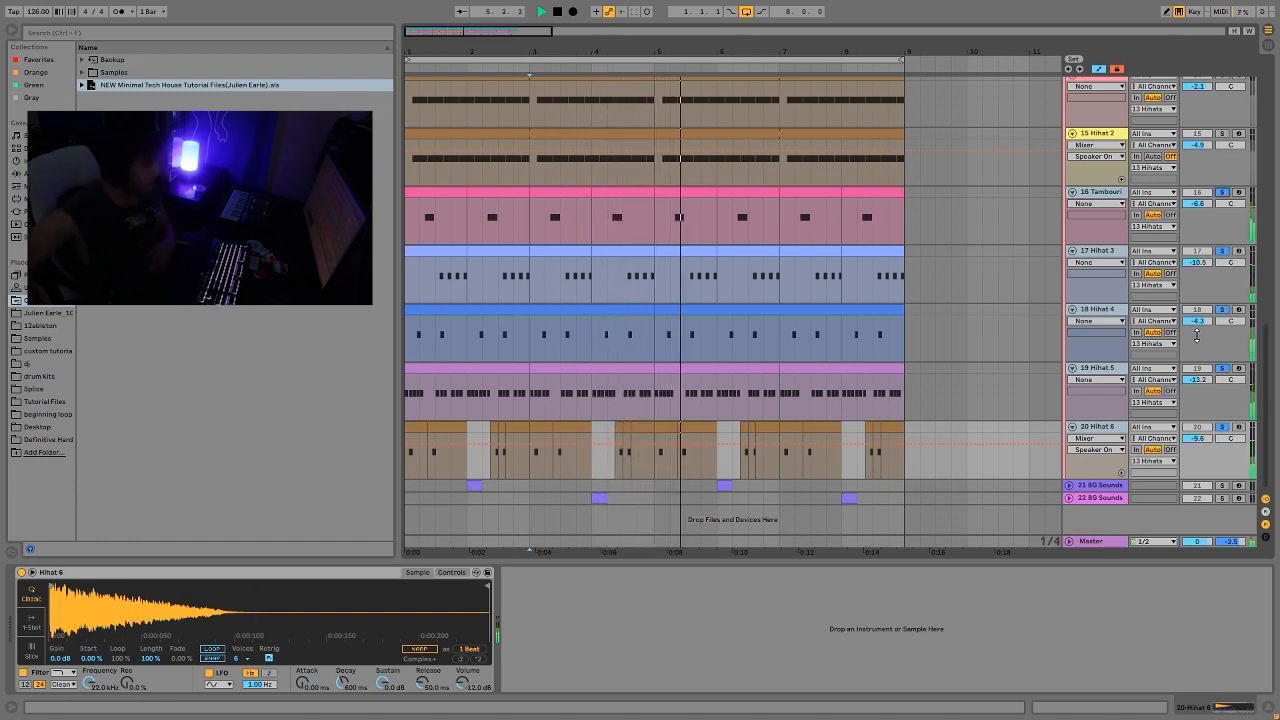
key(space)
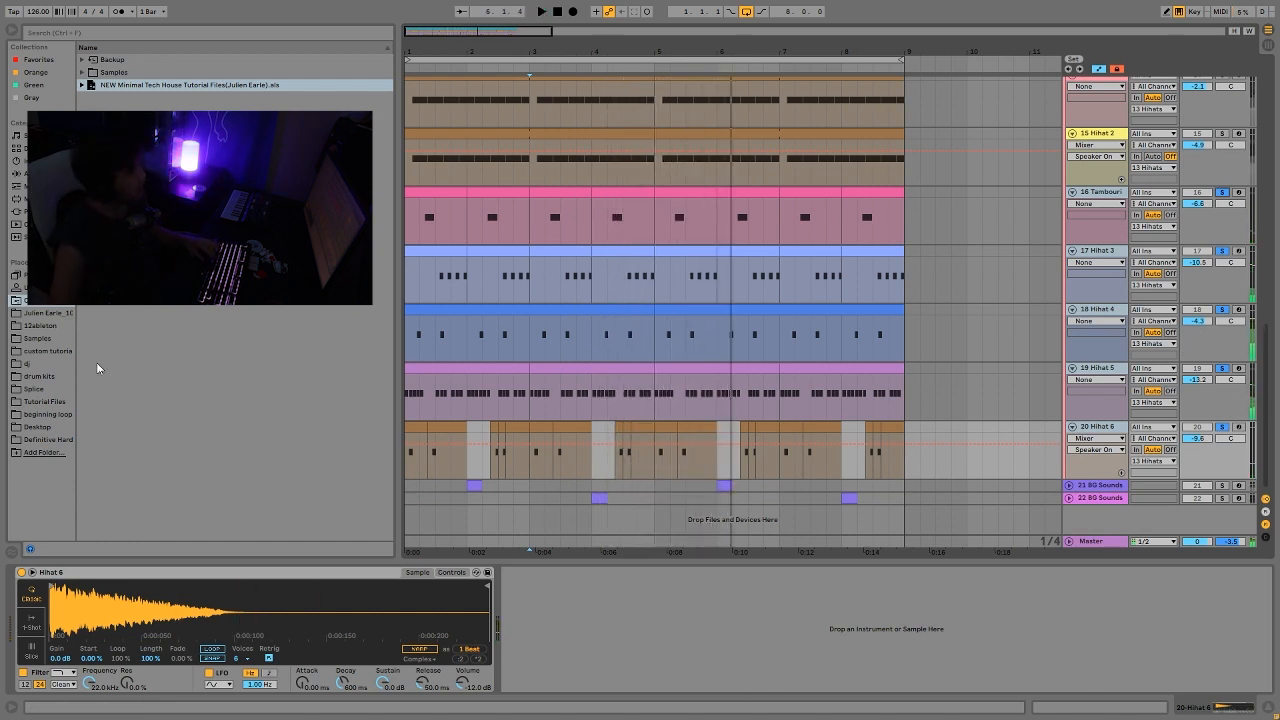
Step: Show the Tambourine and Hihat 6 samples while playing the soloed tracks from mark 1.1.1
click(454, 198)
click(454, 190)
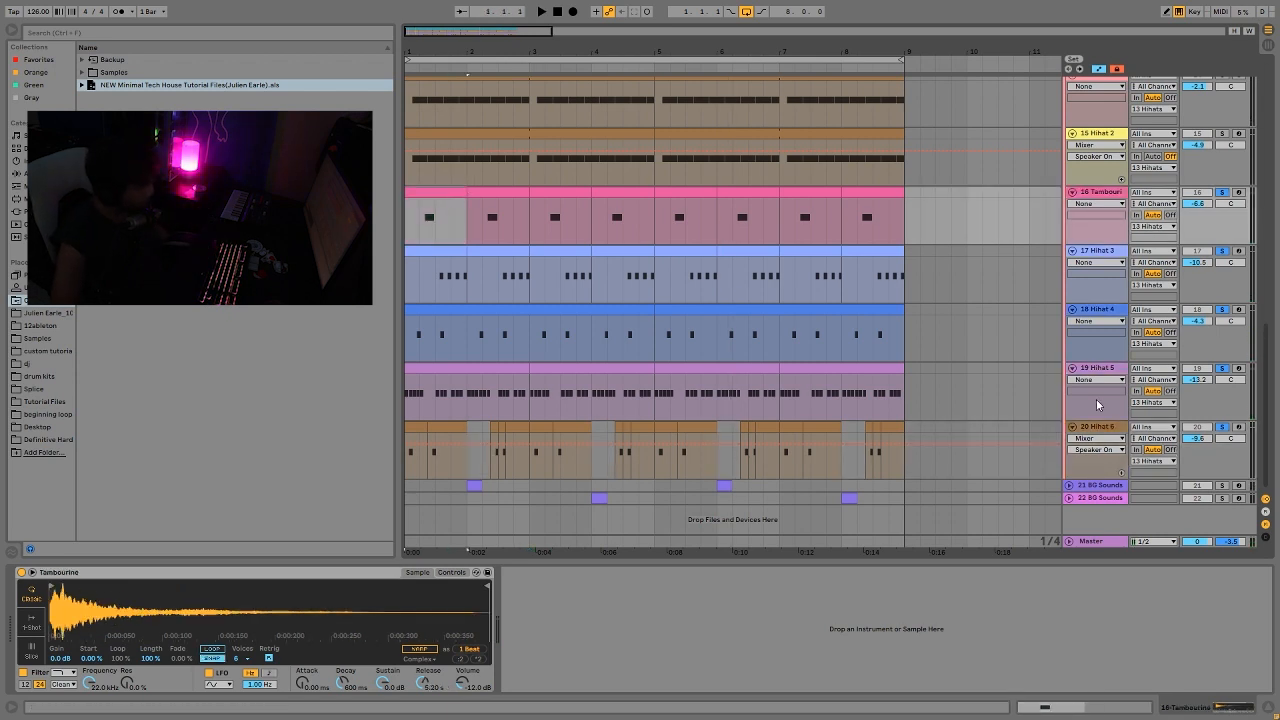
key(space)
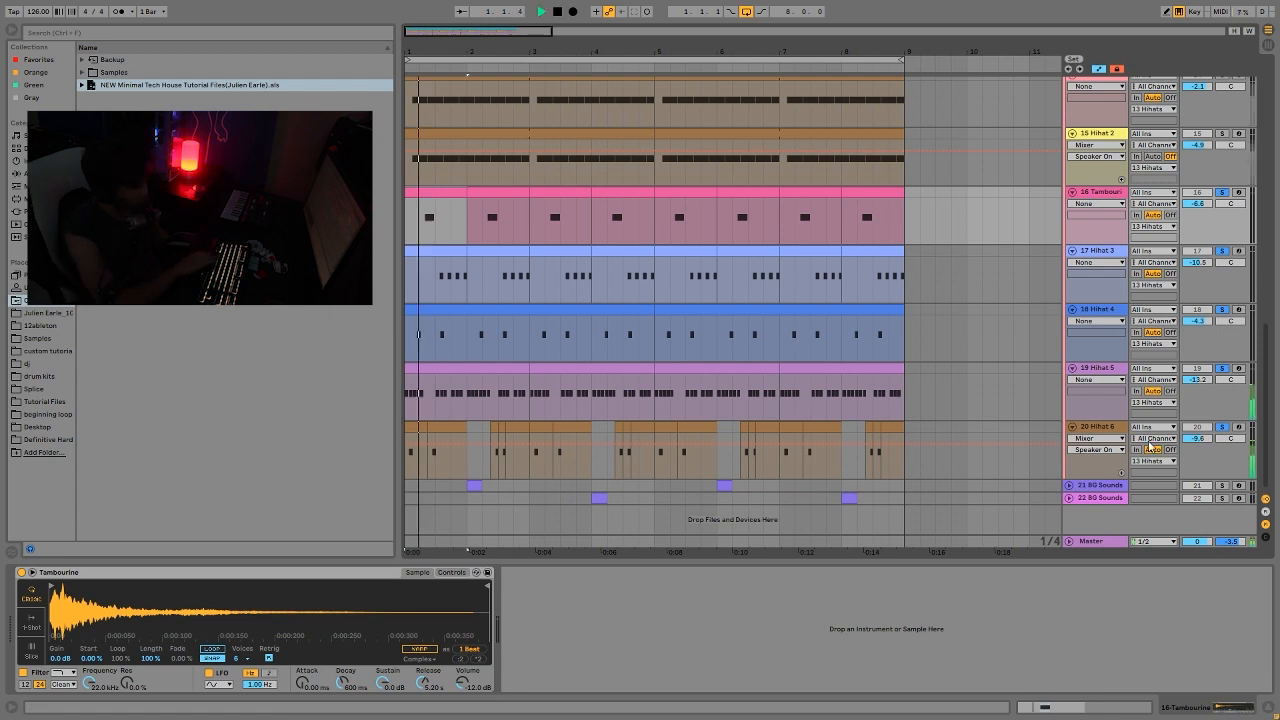
click(1103, 433)
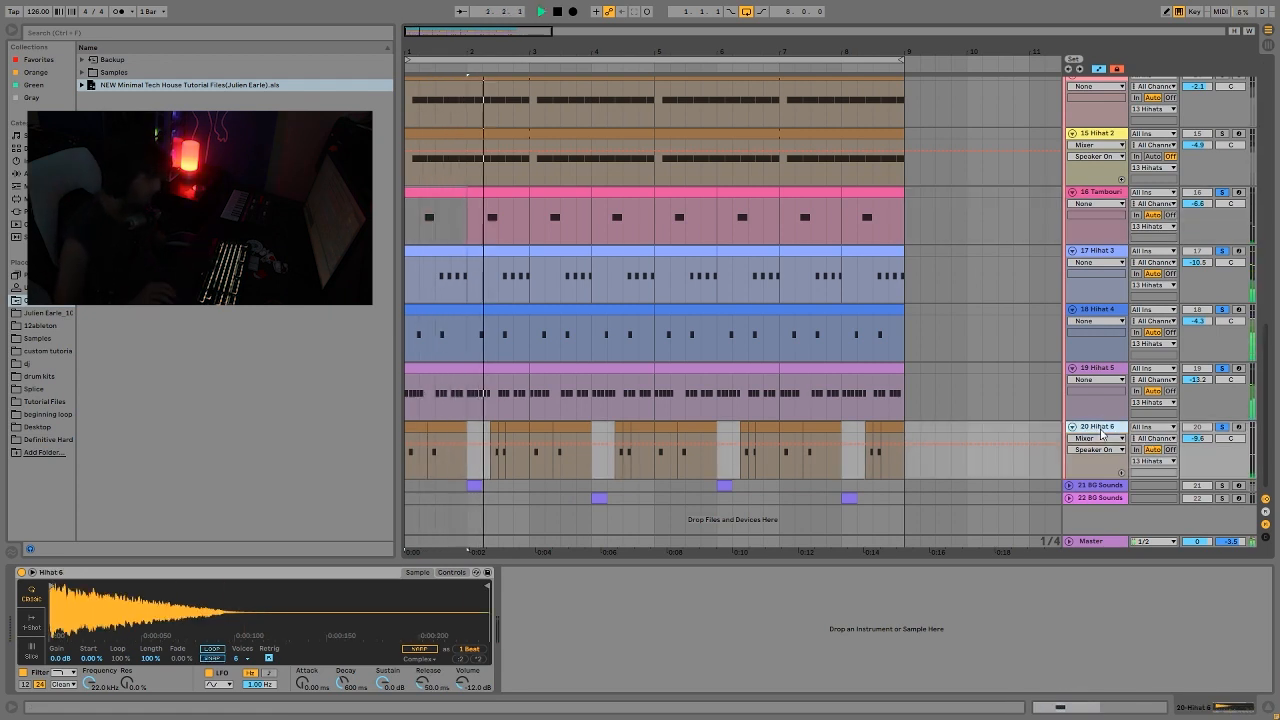
key(space)
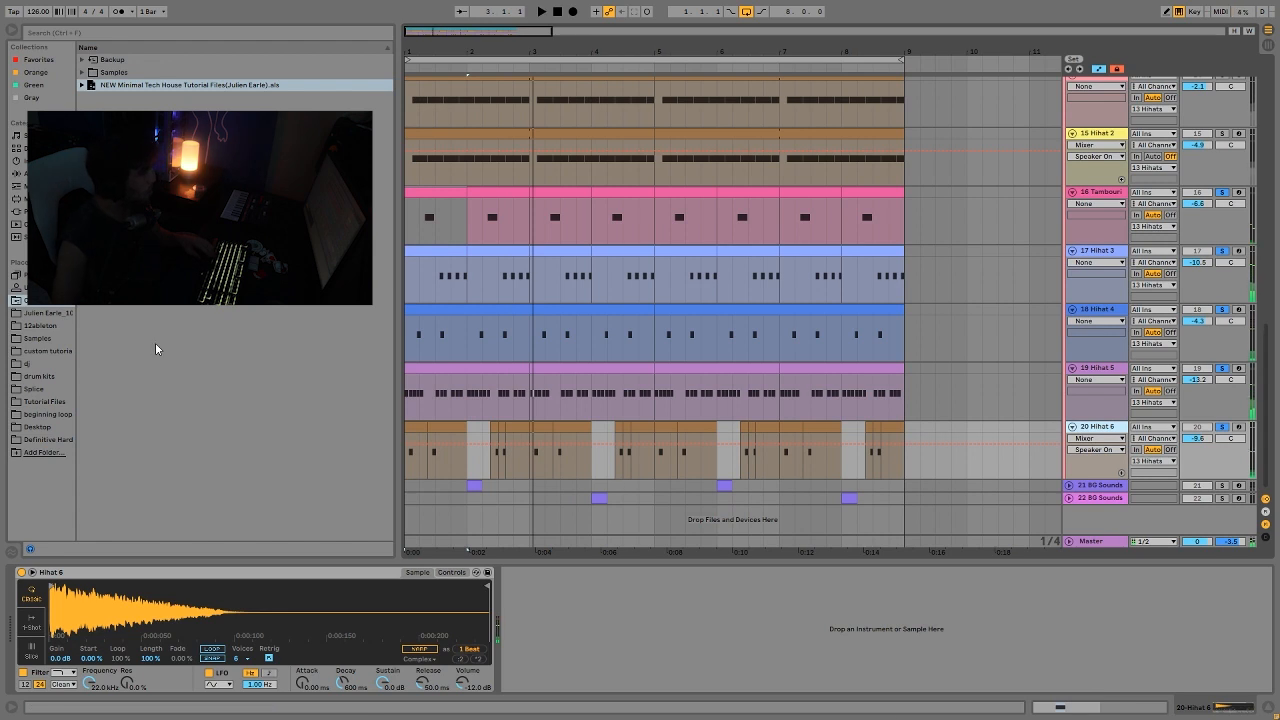
Step: Unsolo the hihat tracks, compare the mix with Hihats 3, 4 and 5 switched off and on, and play Hihat 4 soloed
click(1222, 194)
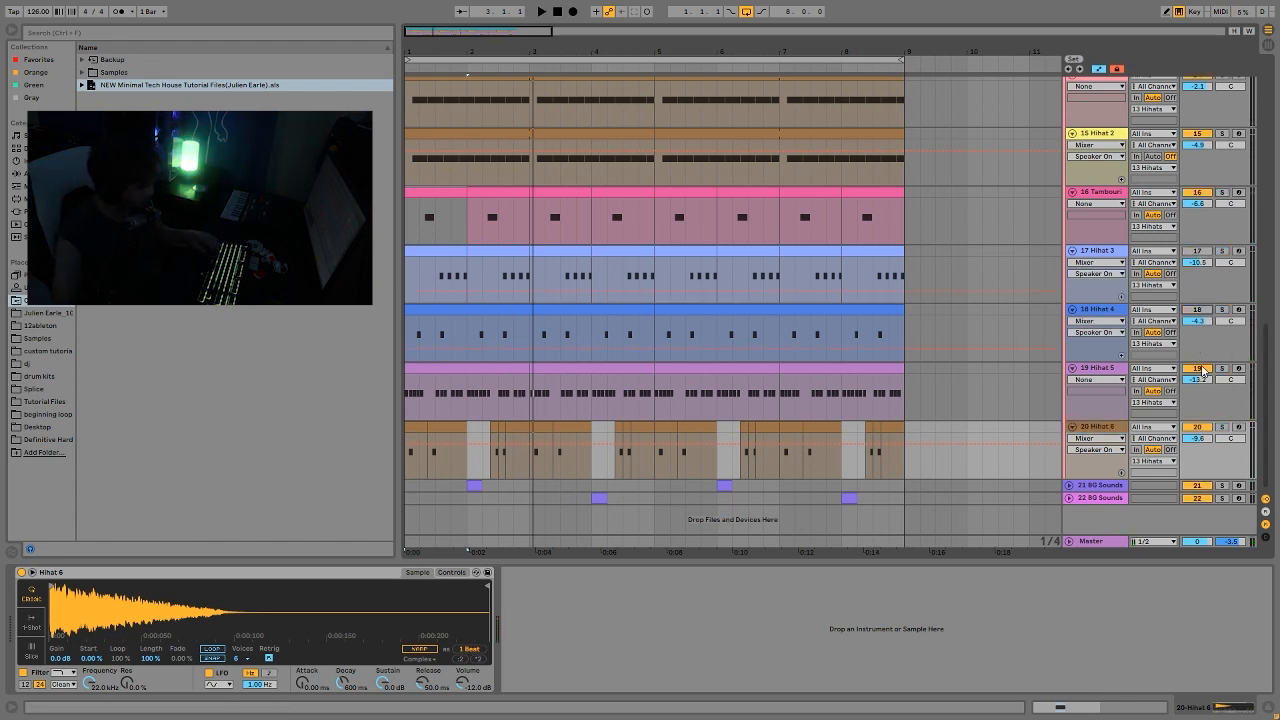
key(space)
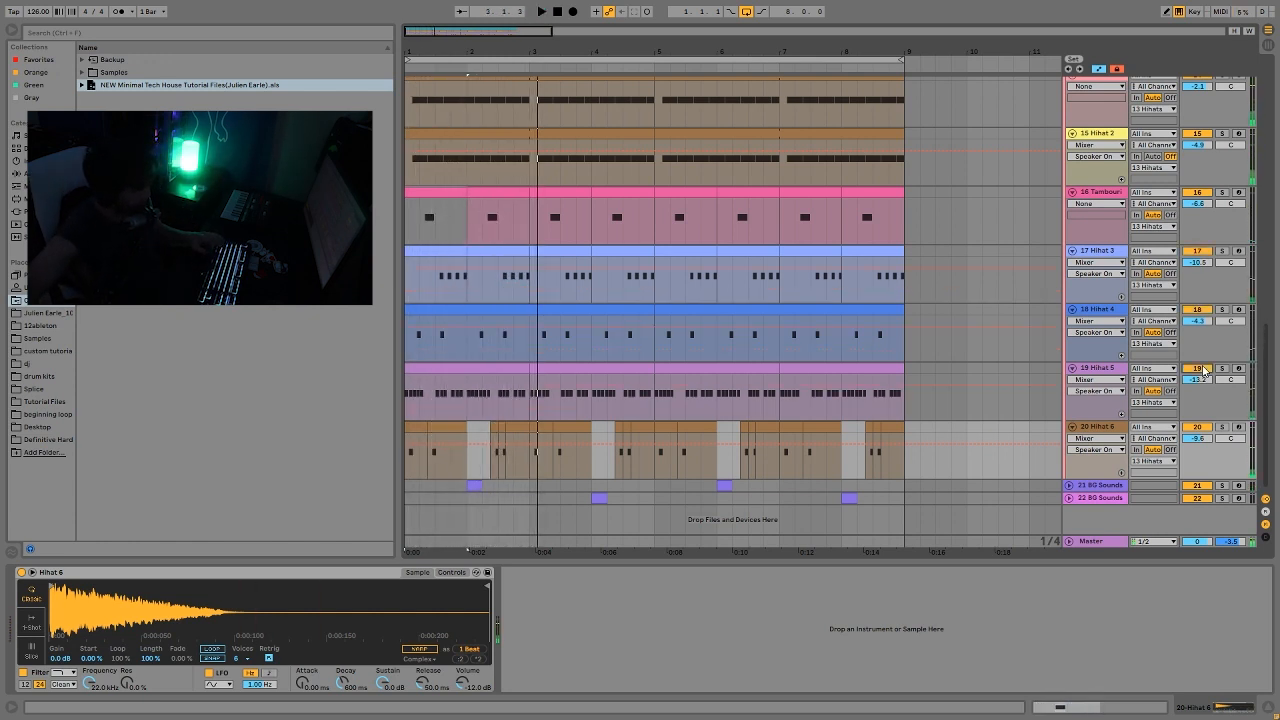
key(space)
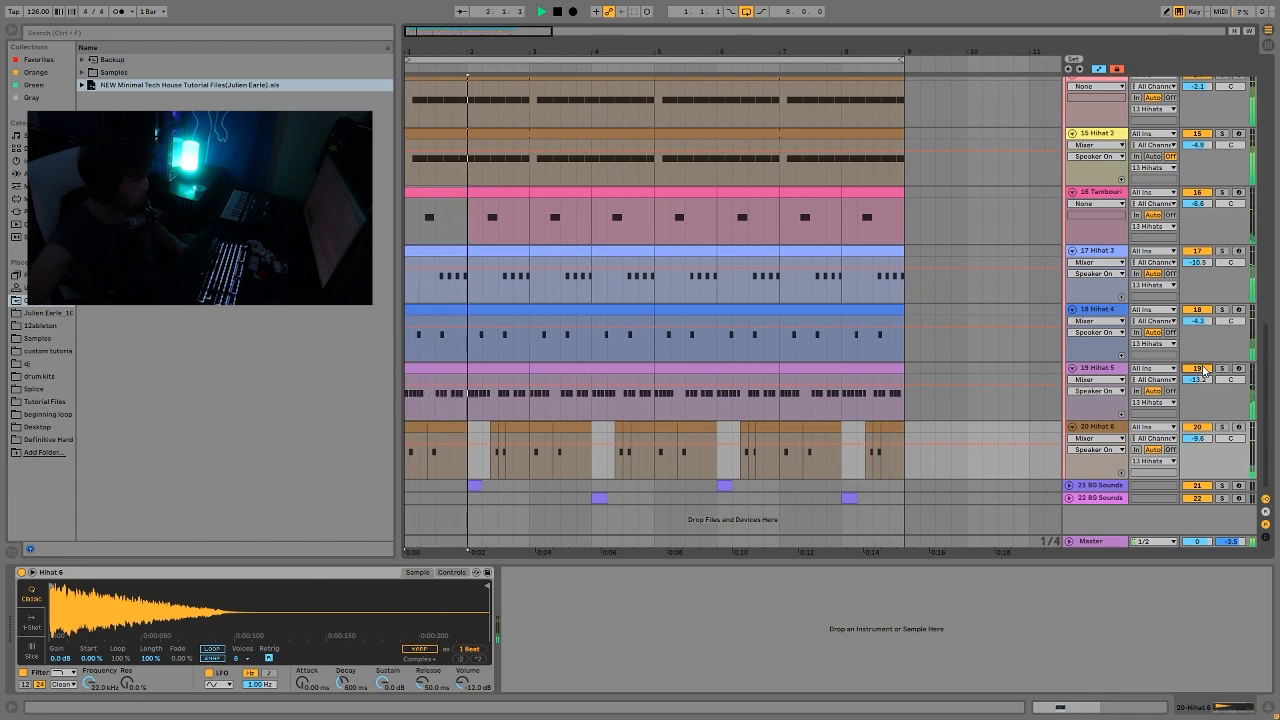
key(space)
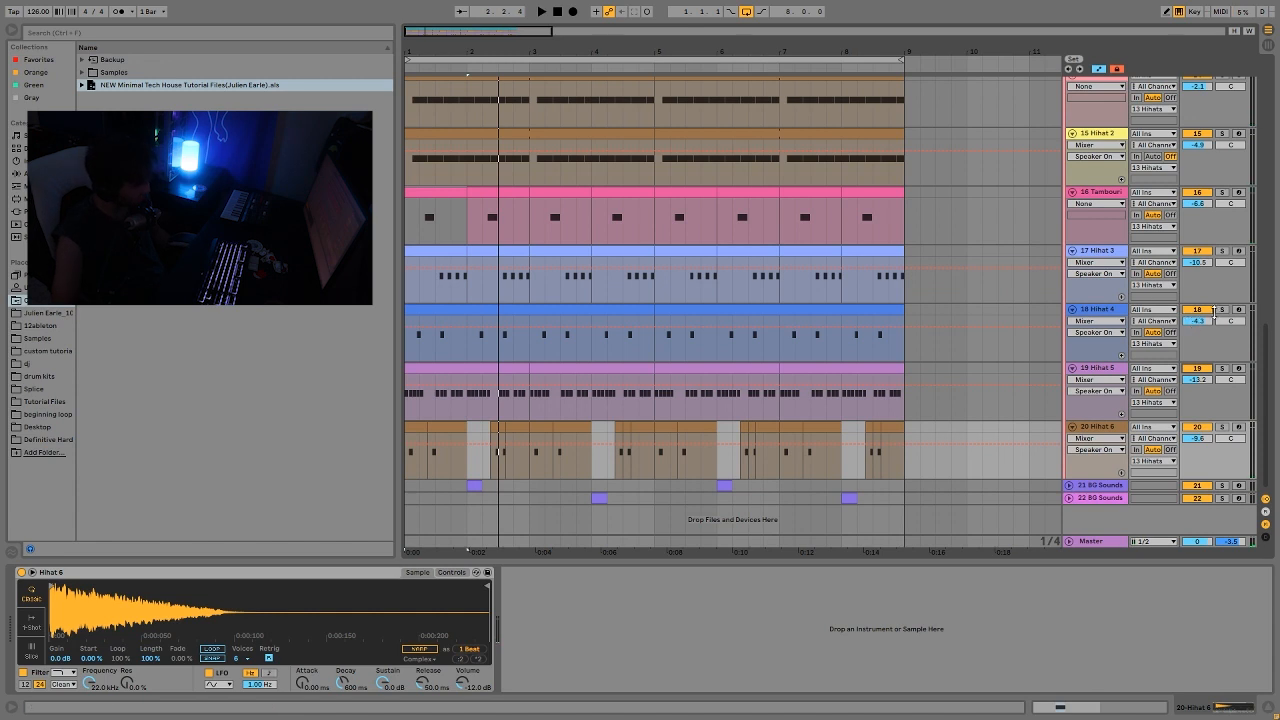
key(space)
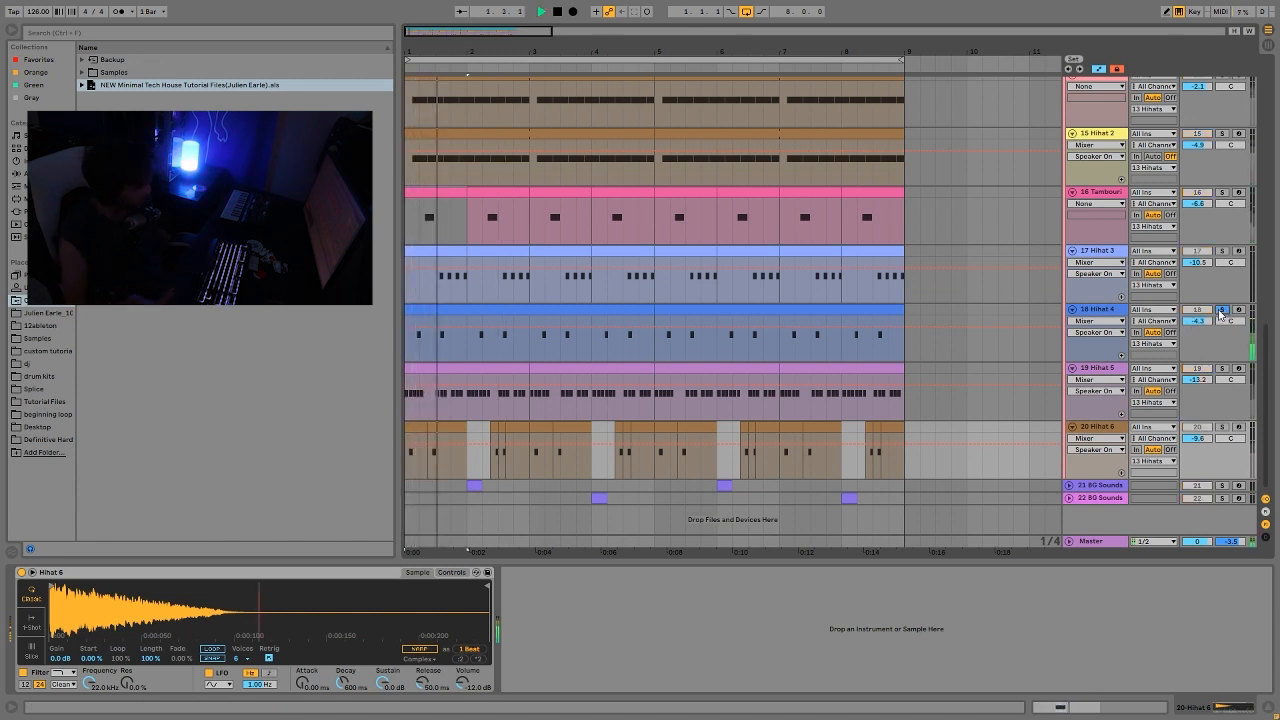
click(1221, 310)
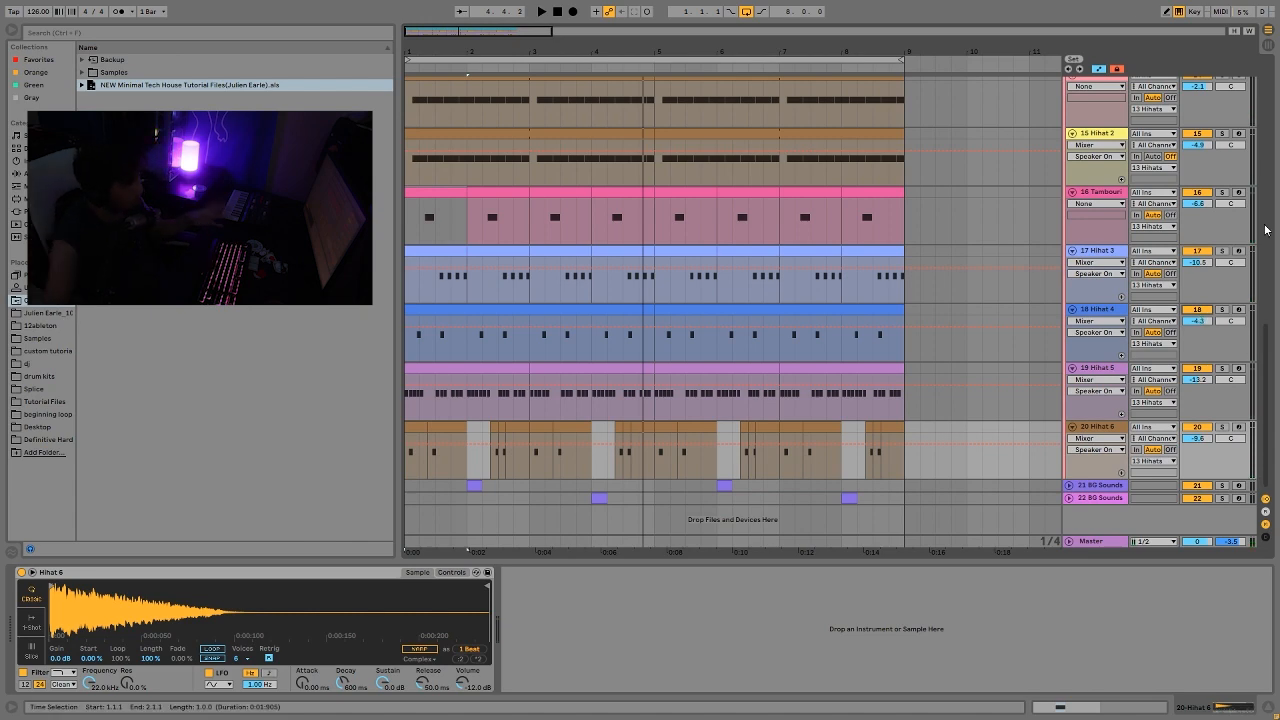
Step: Show the Saturator on the Hihats group and the Drum Buss on the Percussion group
scroll(1022, 321, up, 4)
click(1120, 166)
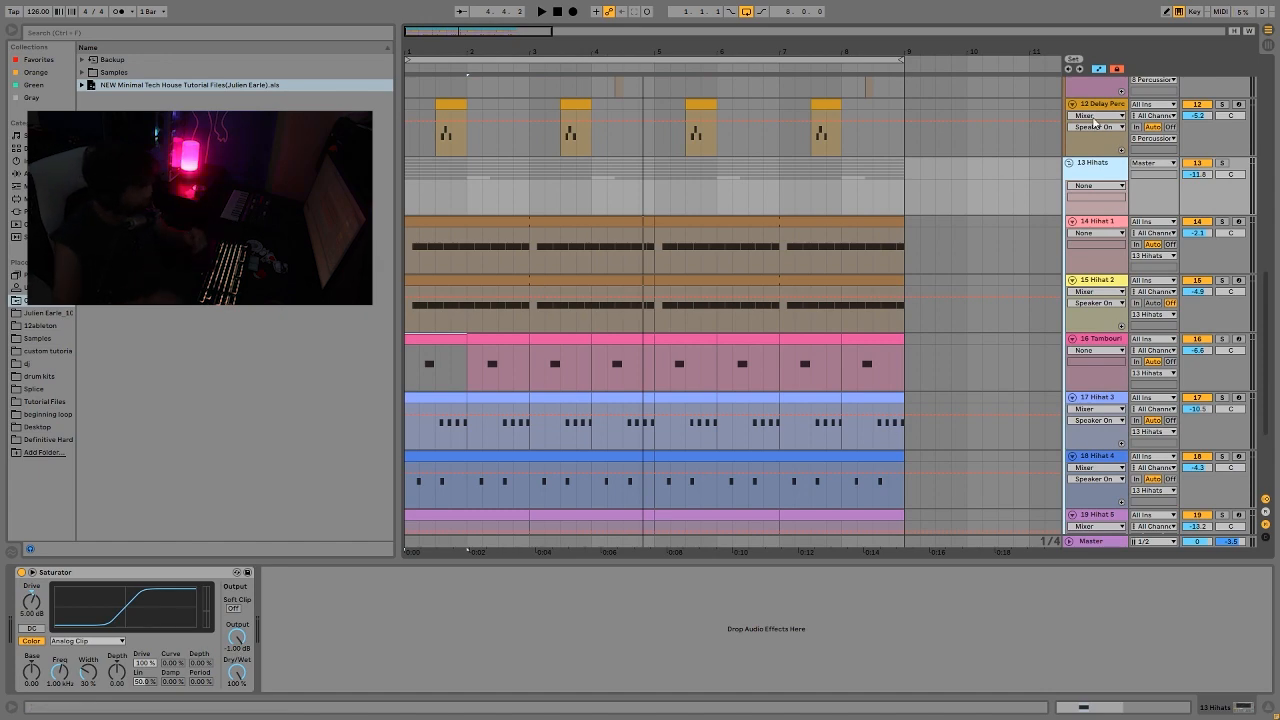
scroll(1112, 188, up, 6)
click(1092, 97)
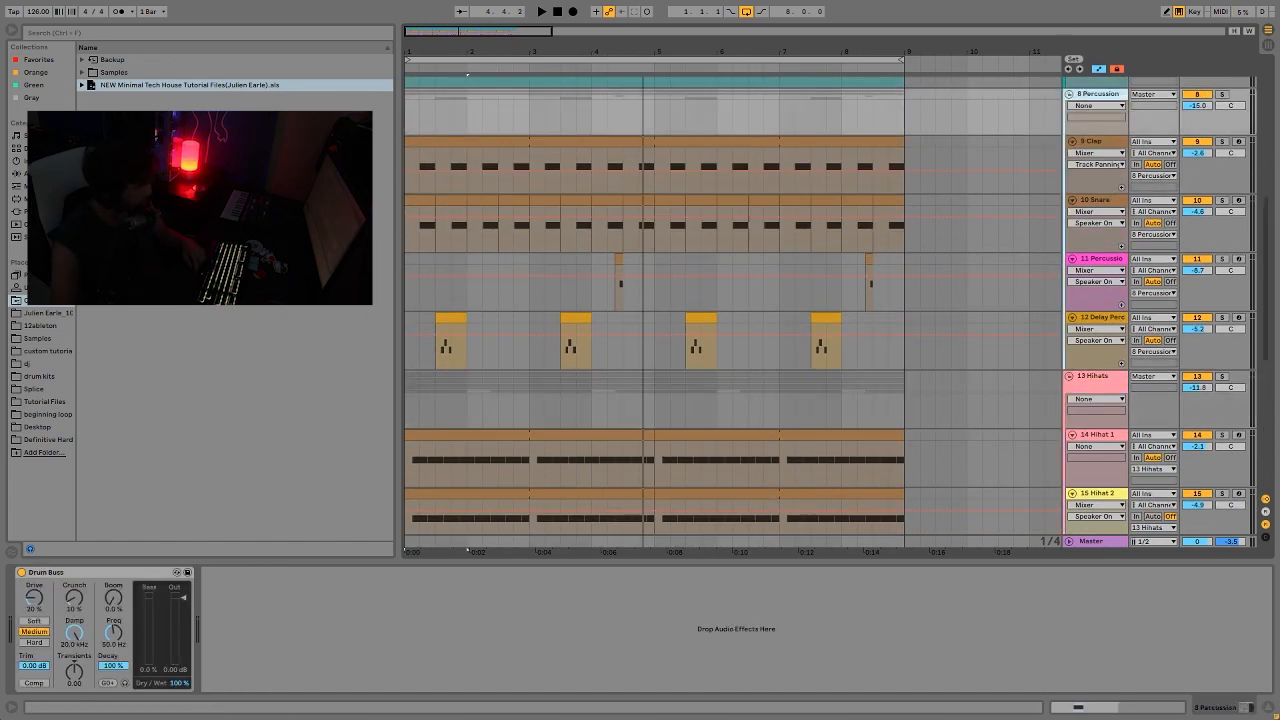
Step: Unfold the two BG Sounds tracks below Hihat 6
scroll(860, 253, down, 5)
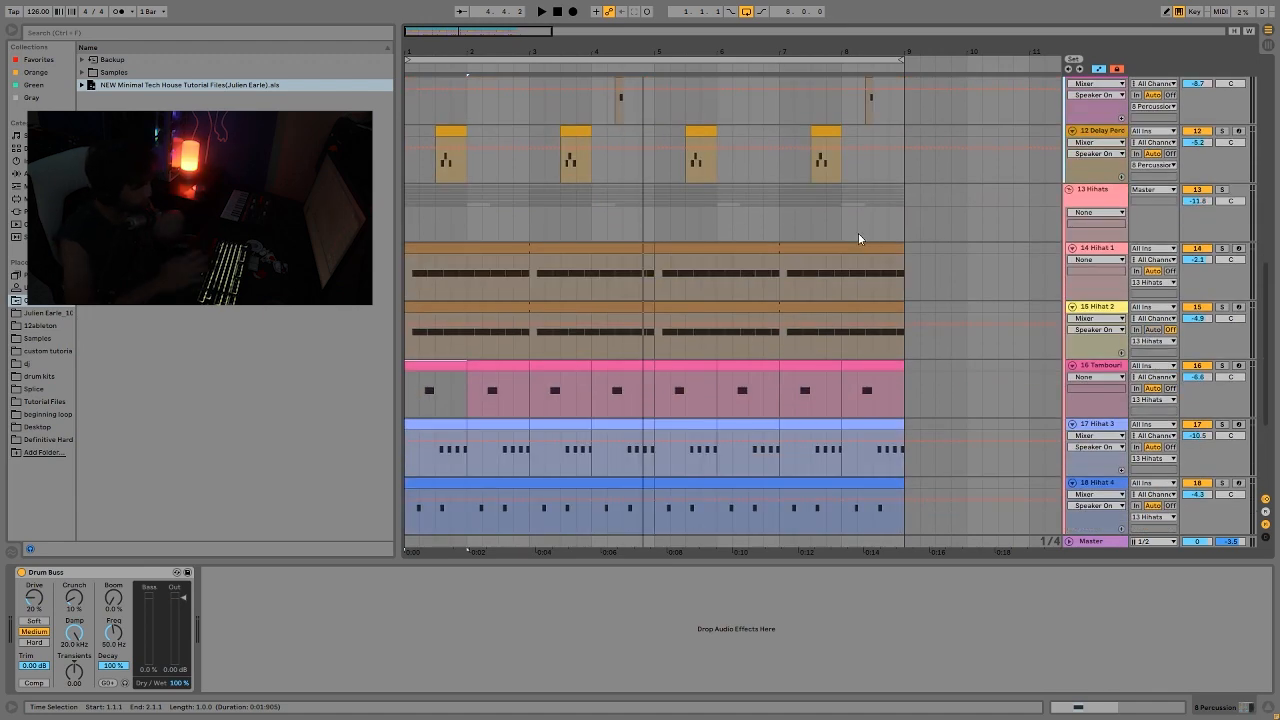
scroll(1044, 242, down, 5)
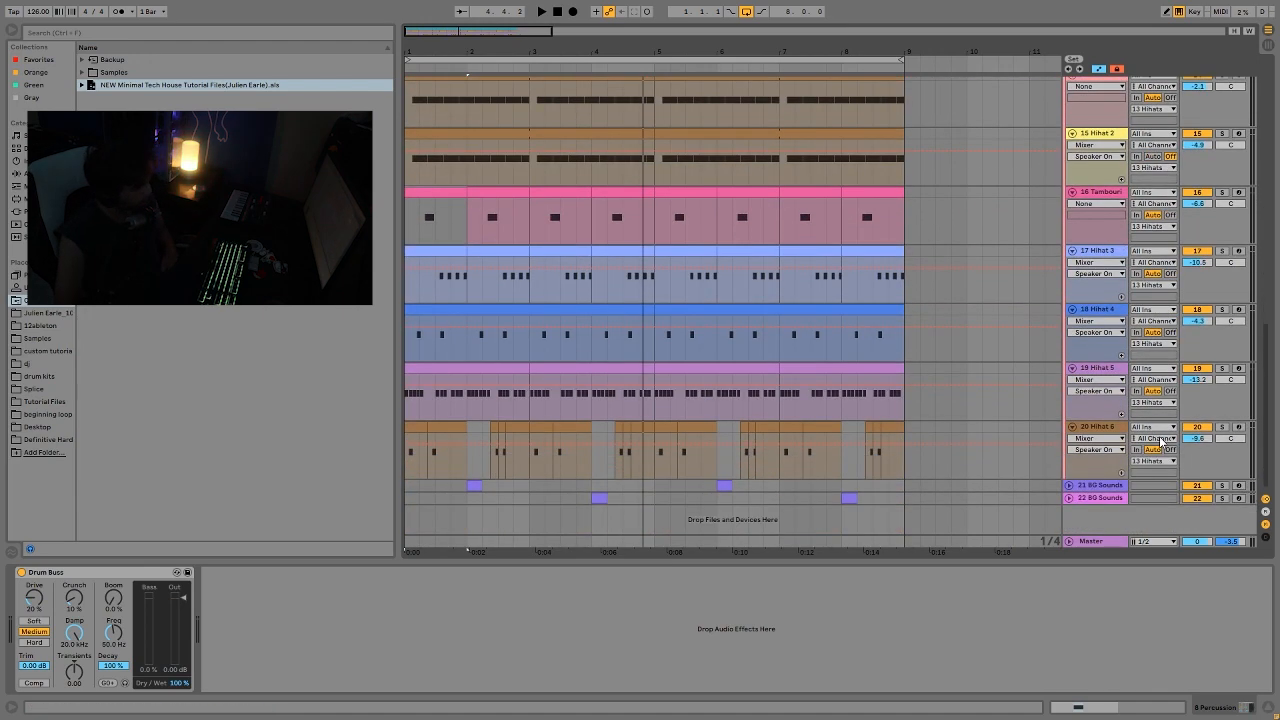
click(1069, 486)
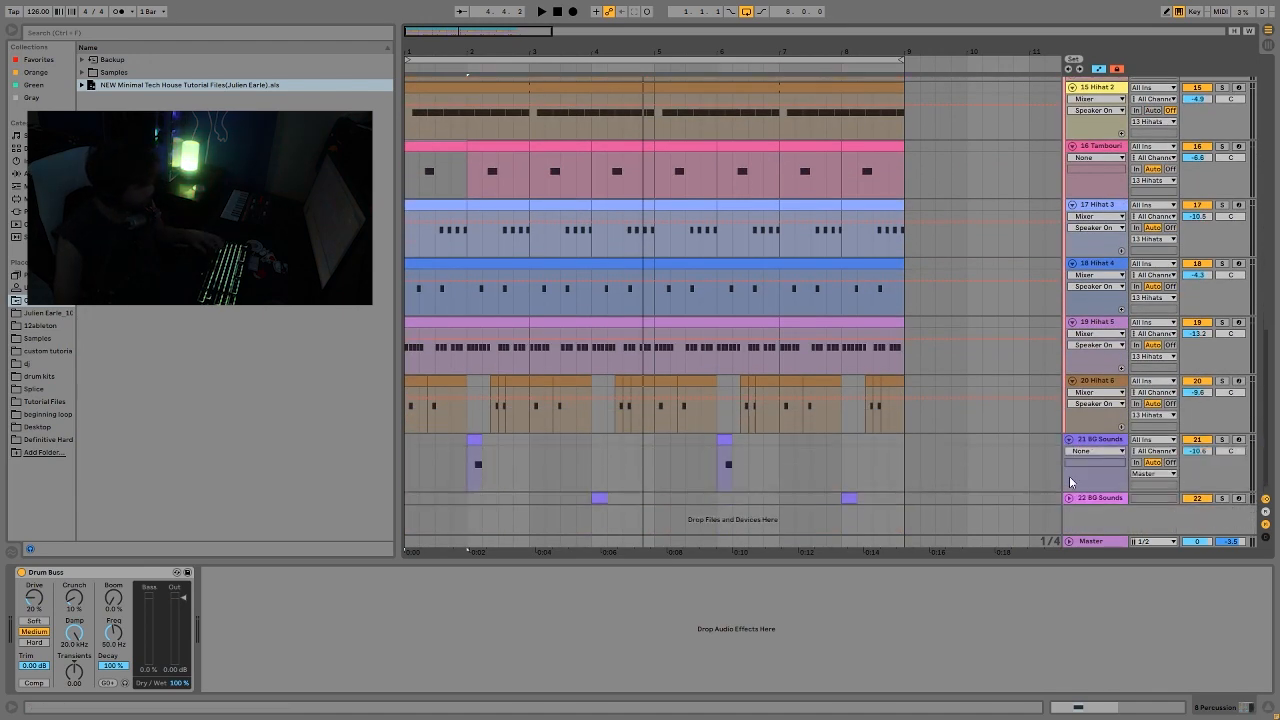
click(1068, 498)
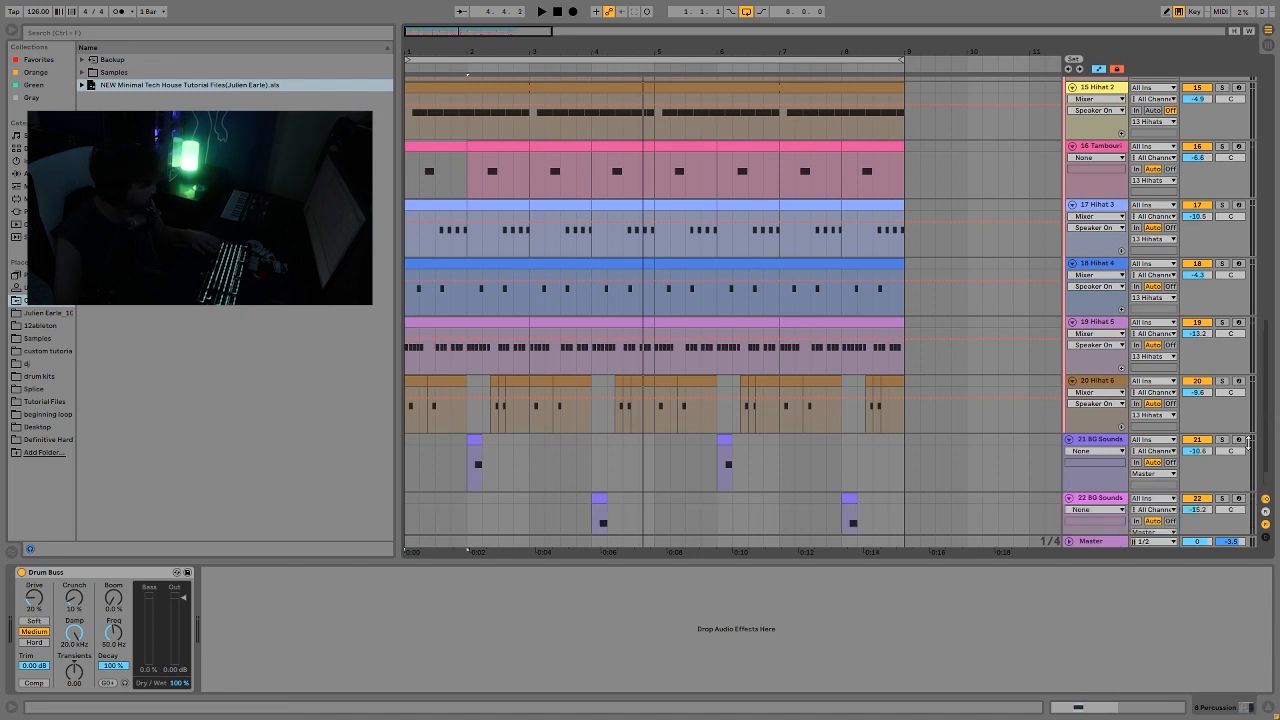
Step: Solo both BG Sounds tracks and play their clips, including from mark 4.1.1
click(1221, 498)
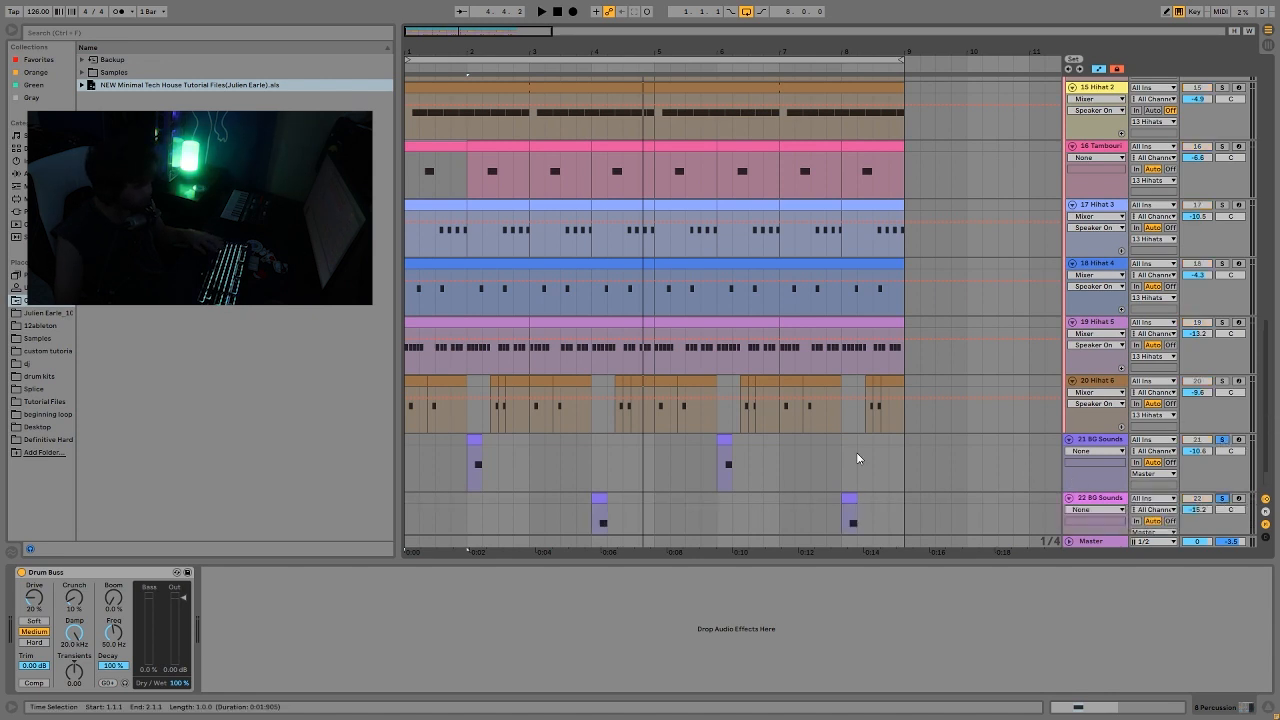
click(503, 446)
key(space)
click(593, 470)
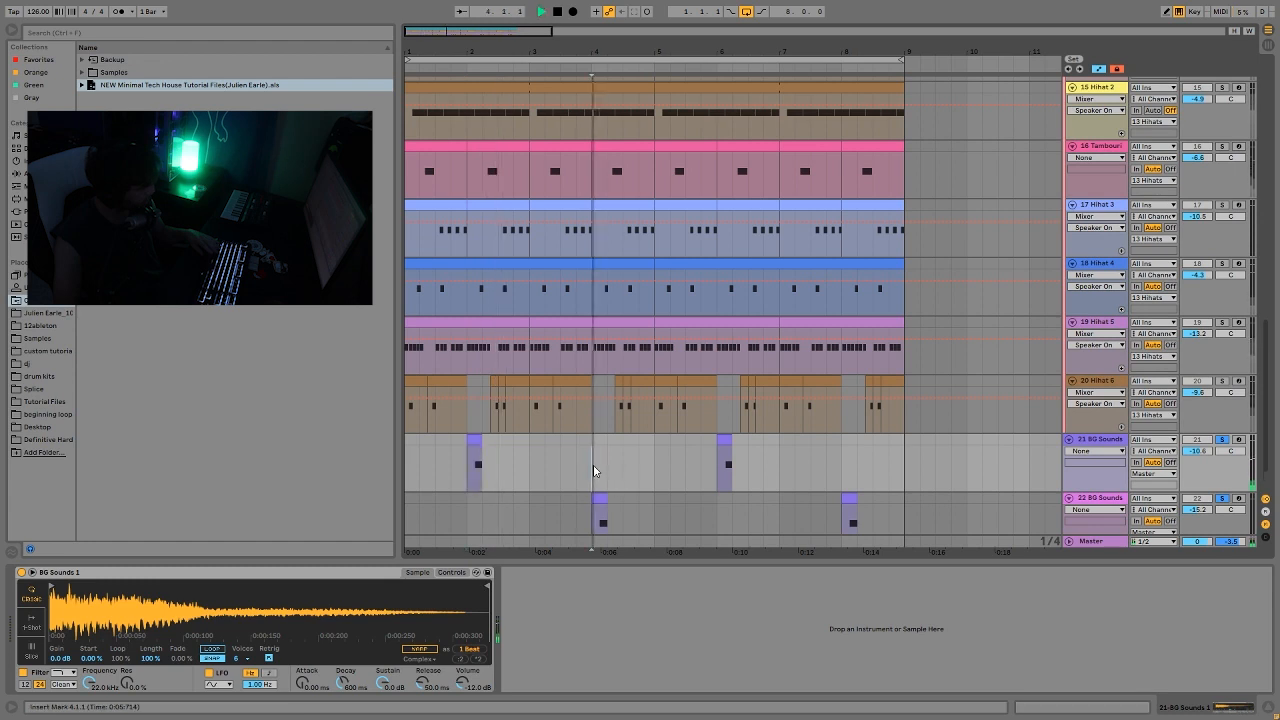
key(space)
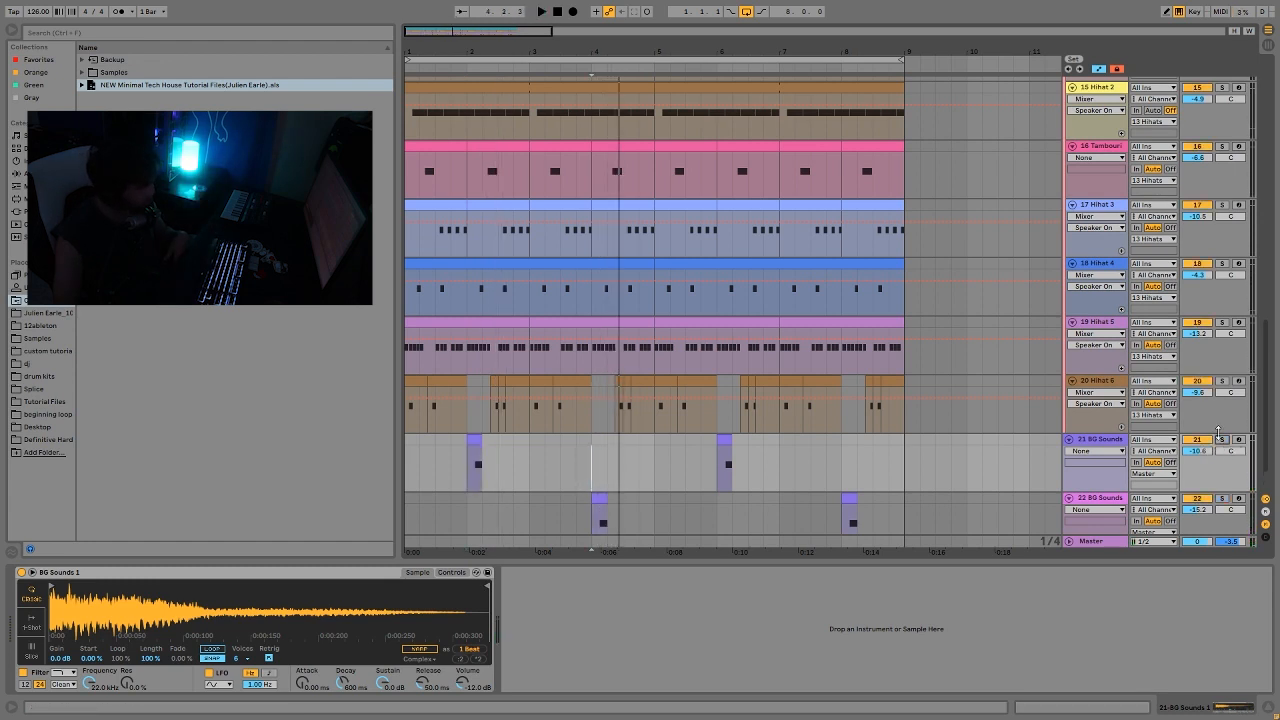
Step: Play the full mix with the BG Sounds unsoloed from mark 1.1.1
click(558, 11)
key(space)
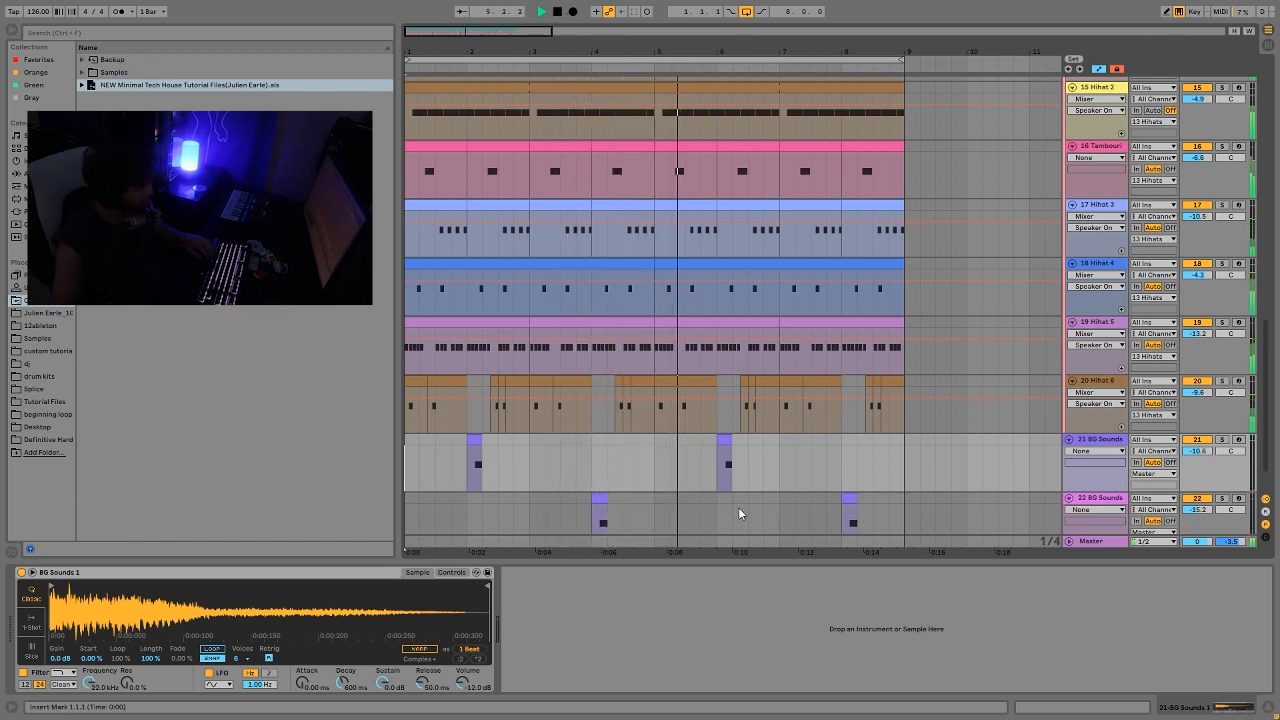
key(space)
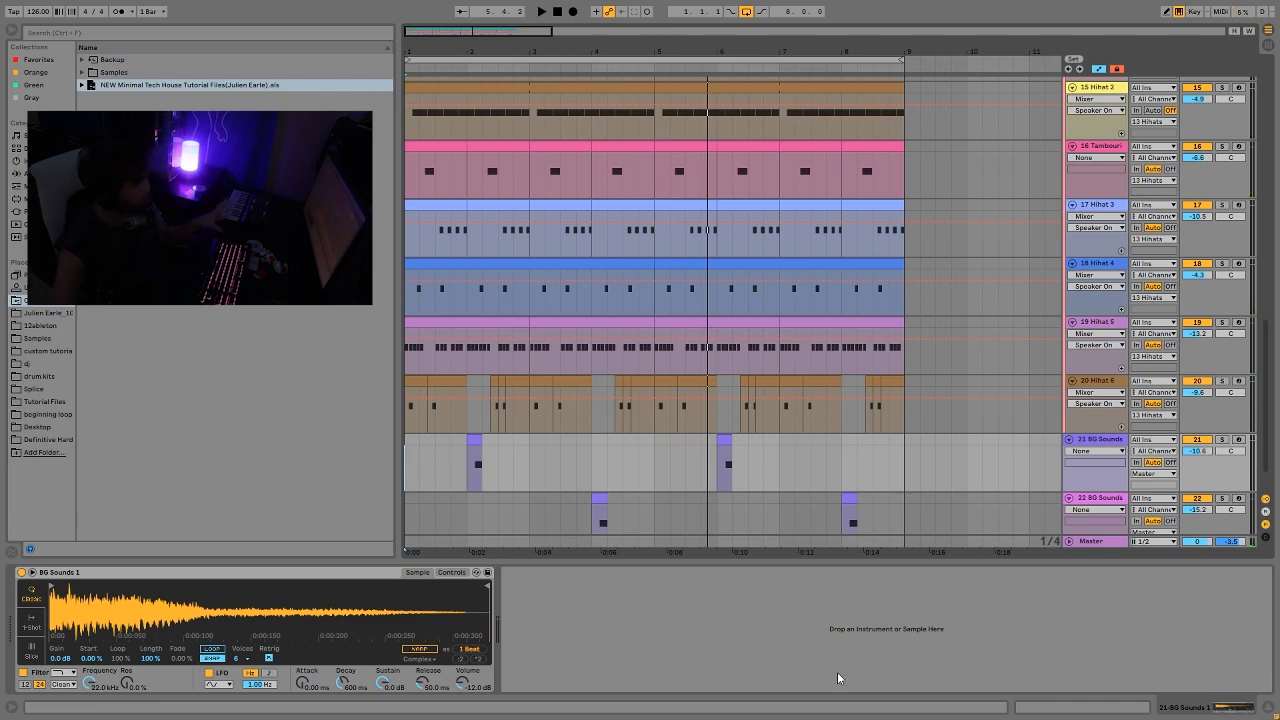
Step: Review the arrangement from the Kick down to the BG Sounds tracks and play the loop's opening bar
scroll(720, 505, up, 5)
scroll(887, 482, up, 4)
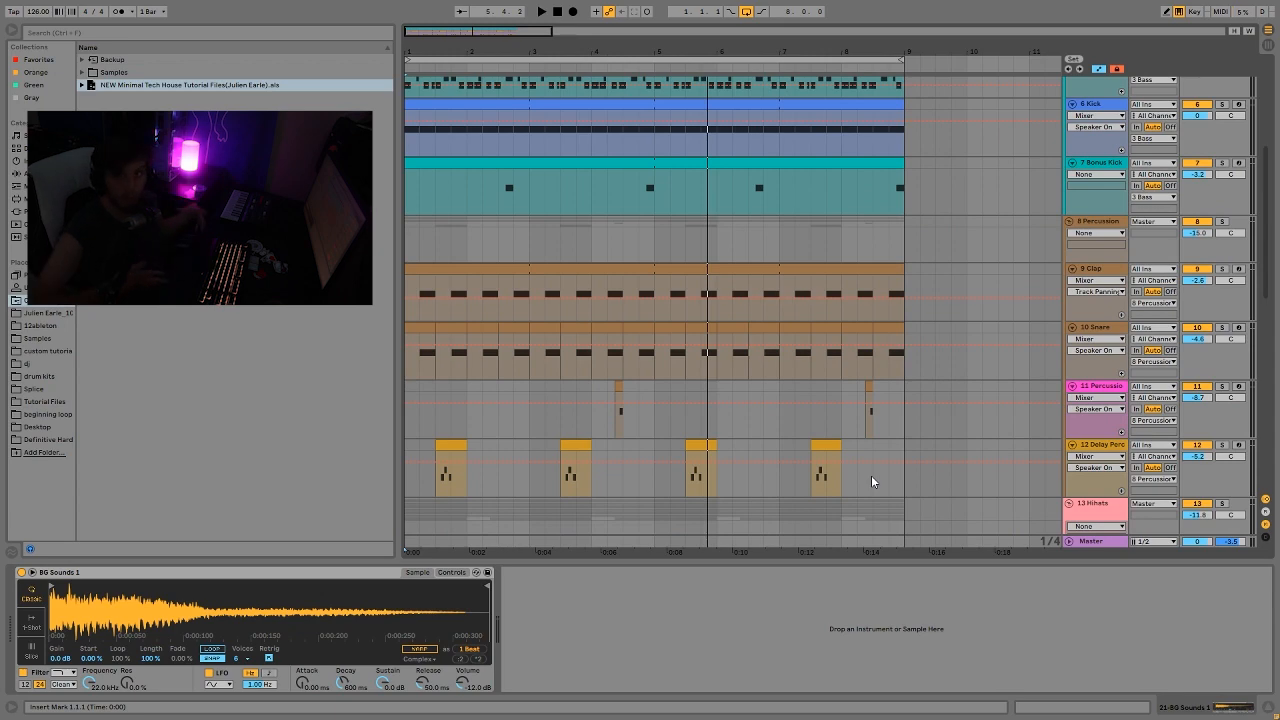
scroll(904, 386, down, 5)
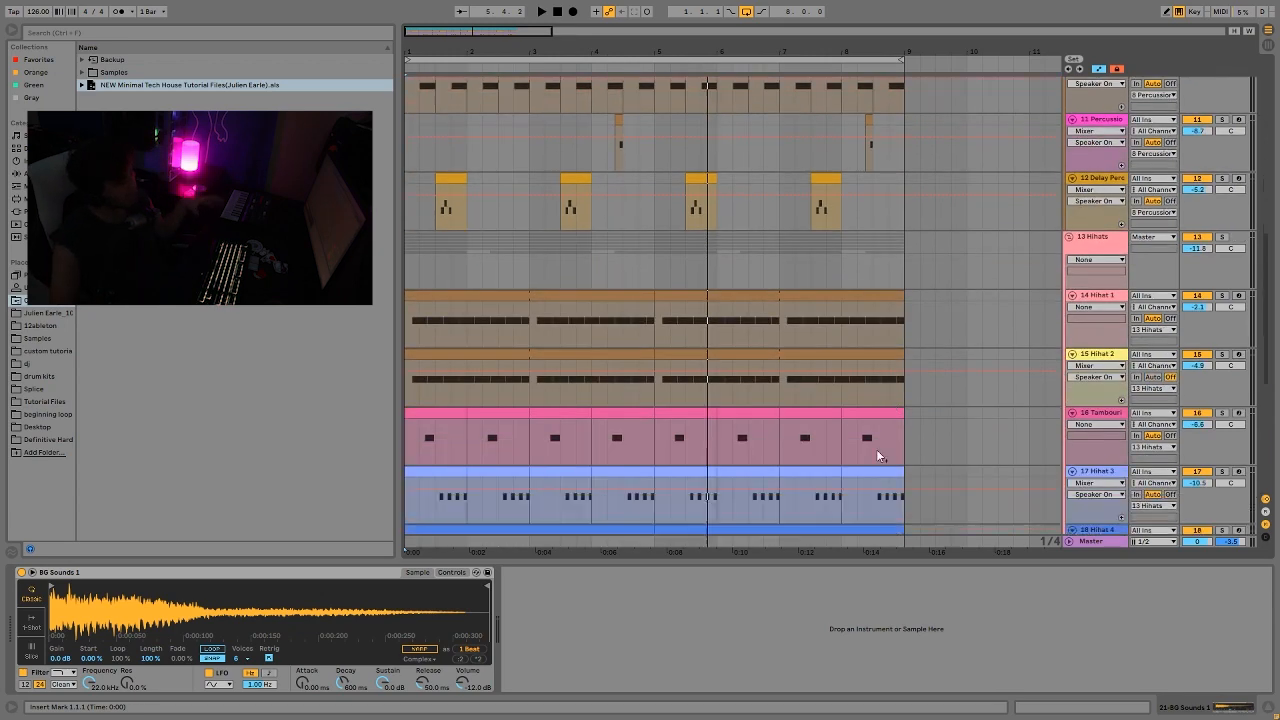
scroll(876, 449, down, 5)
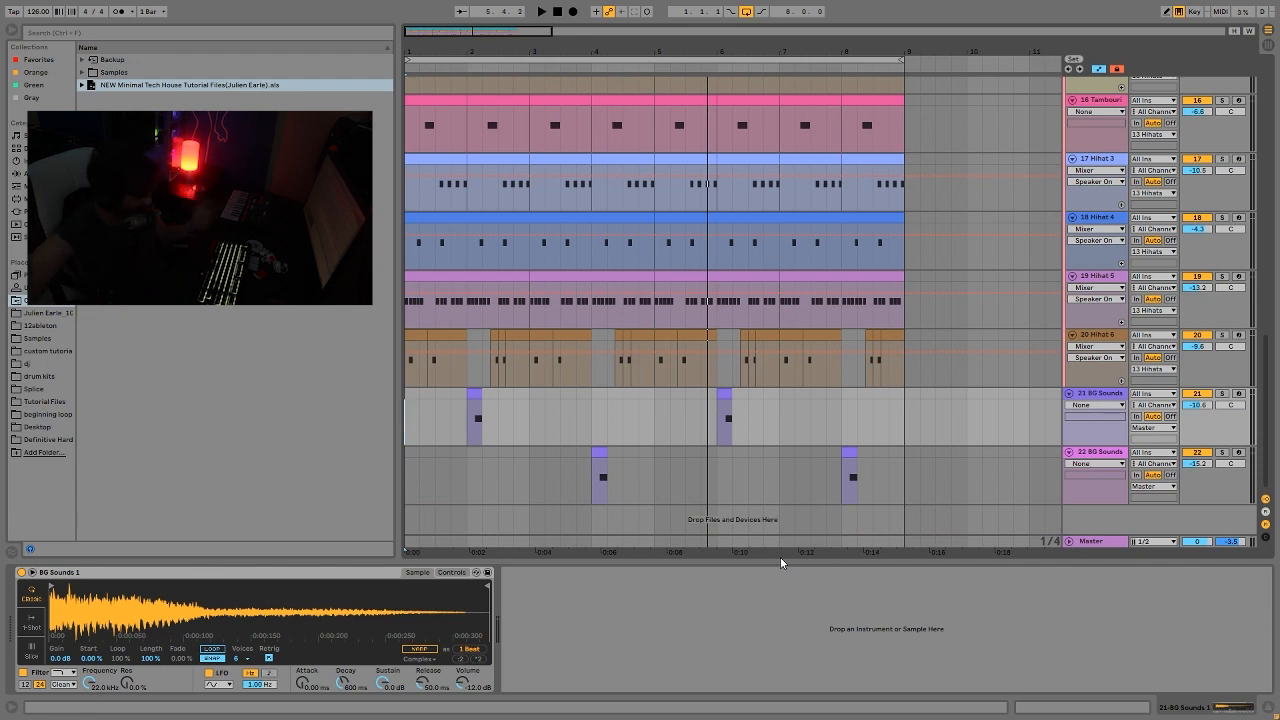
key(space)
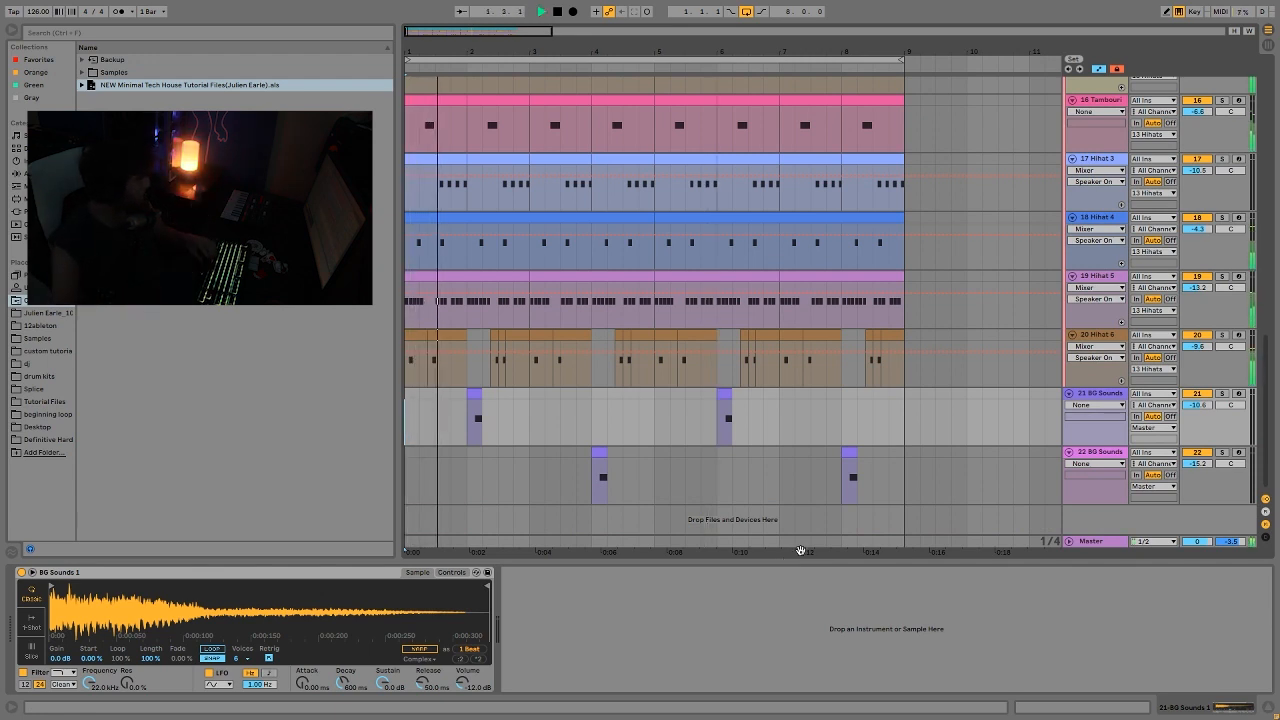
key(space)
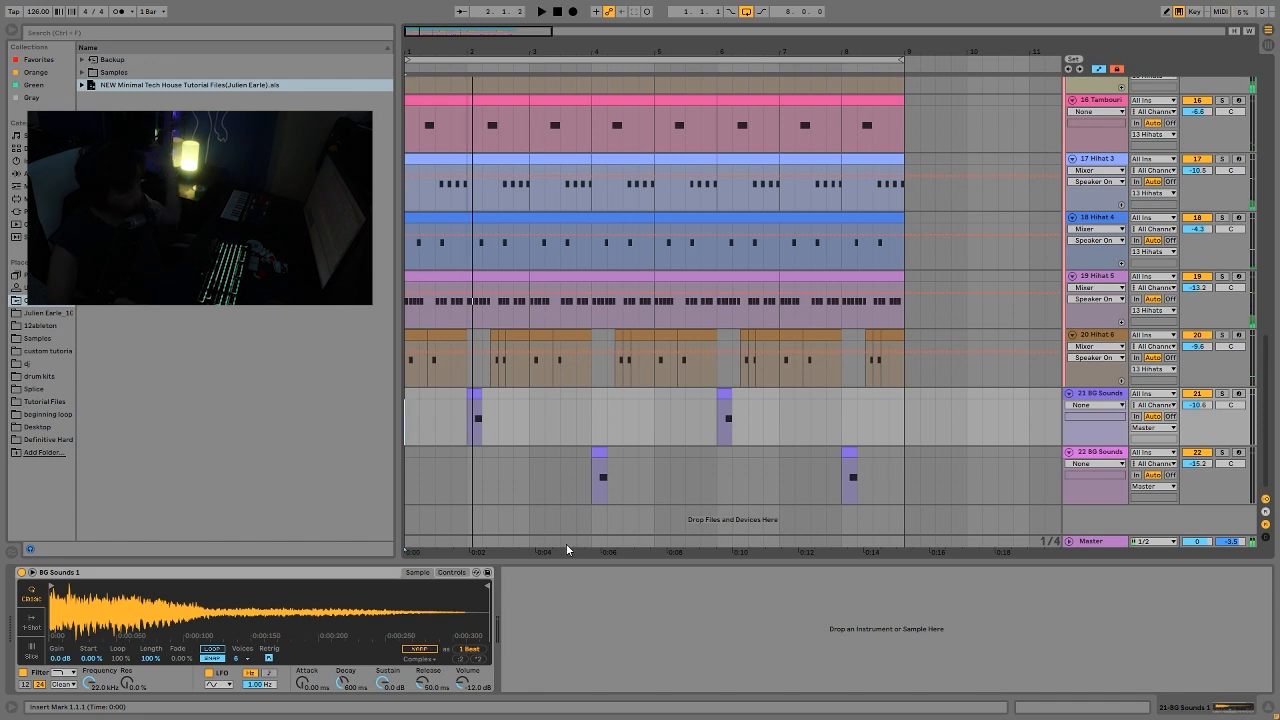